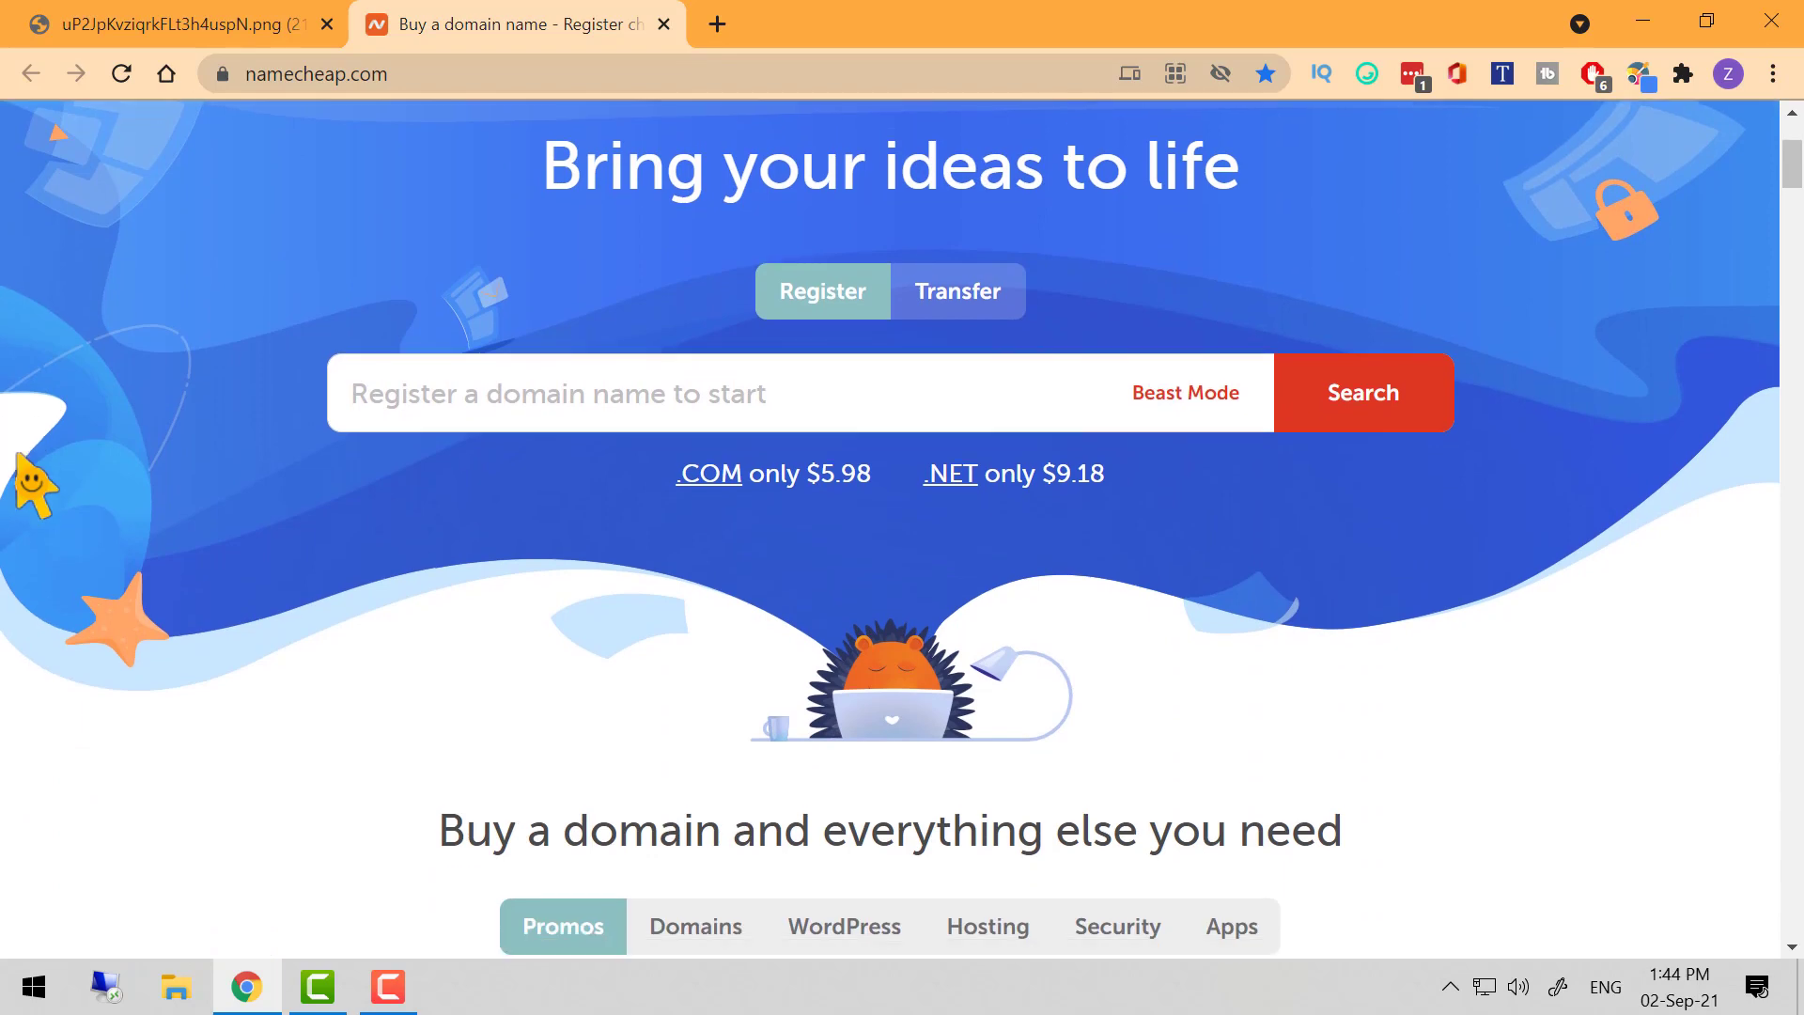
Browse the homepage's WordPress, Hosting and Domains offer categories, returning to the Promos deals
{"action": "scroll", "coordinate": [35, 484], "scroll_direction": "down", "scroll_amount": 1}
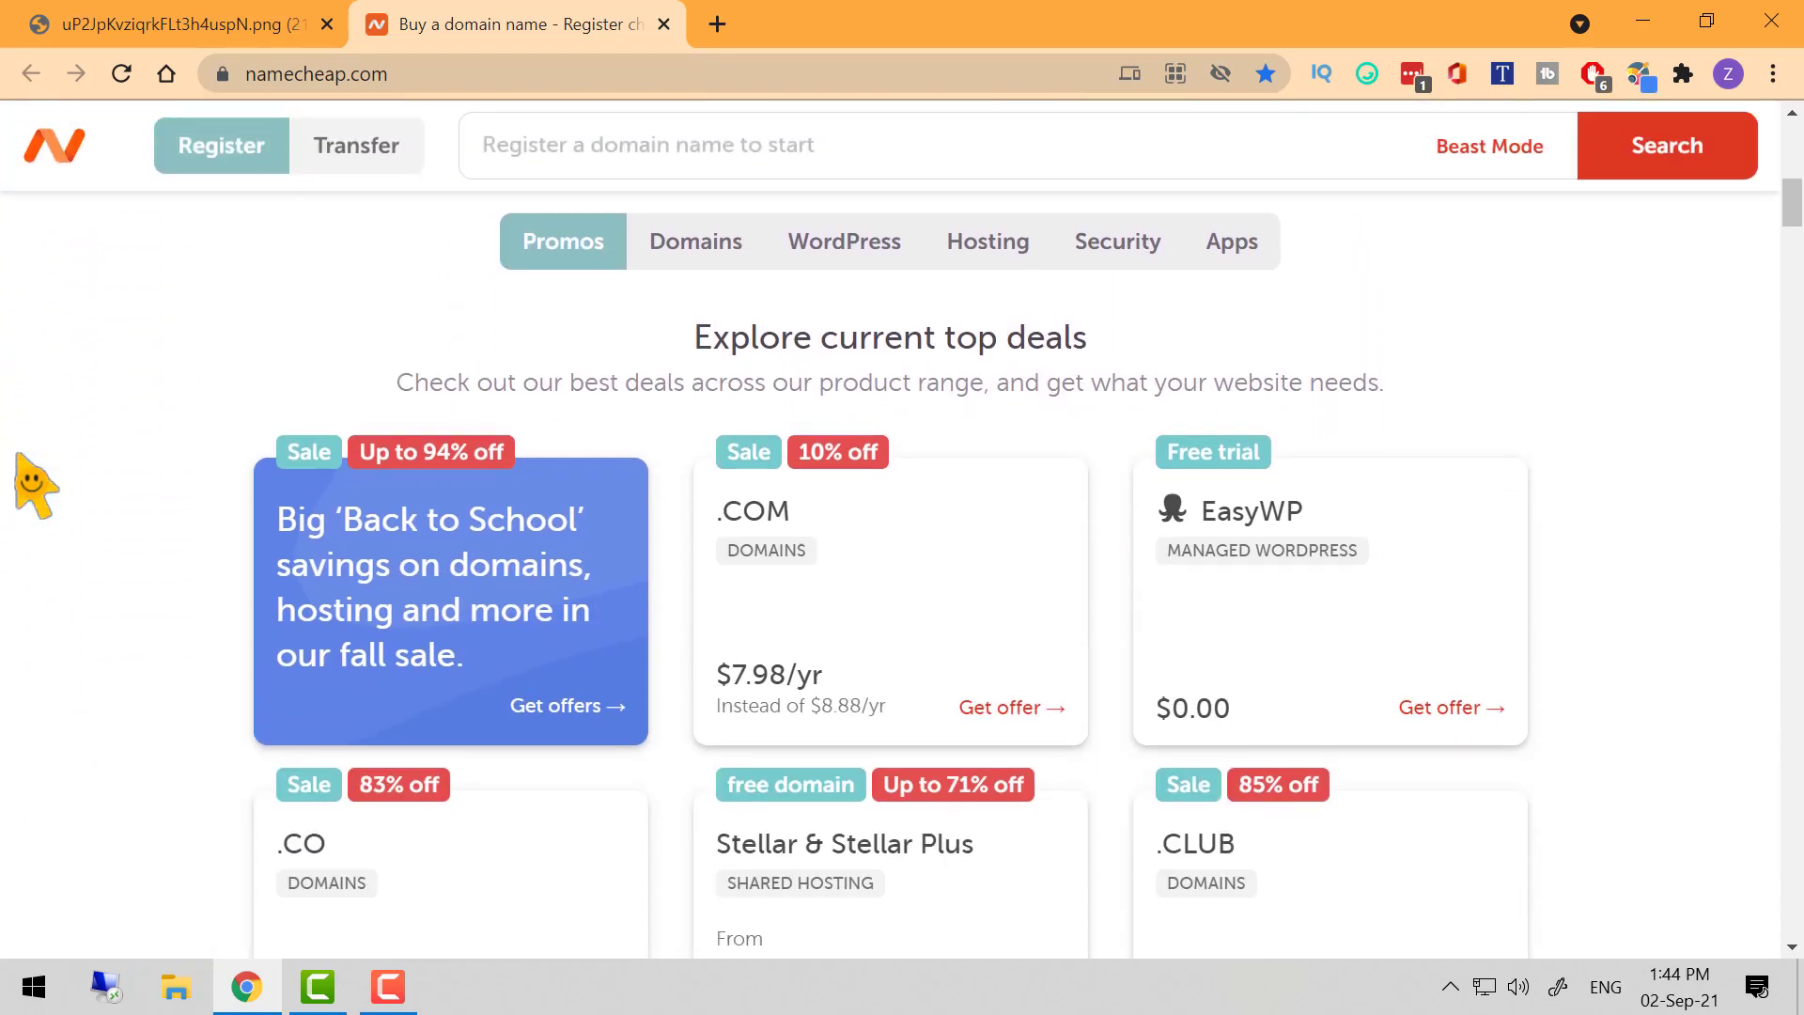
{"action": "left_click", "coordinate": [658, 242]}
{"action": "left_click", "coordinate": [848, 242]}
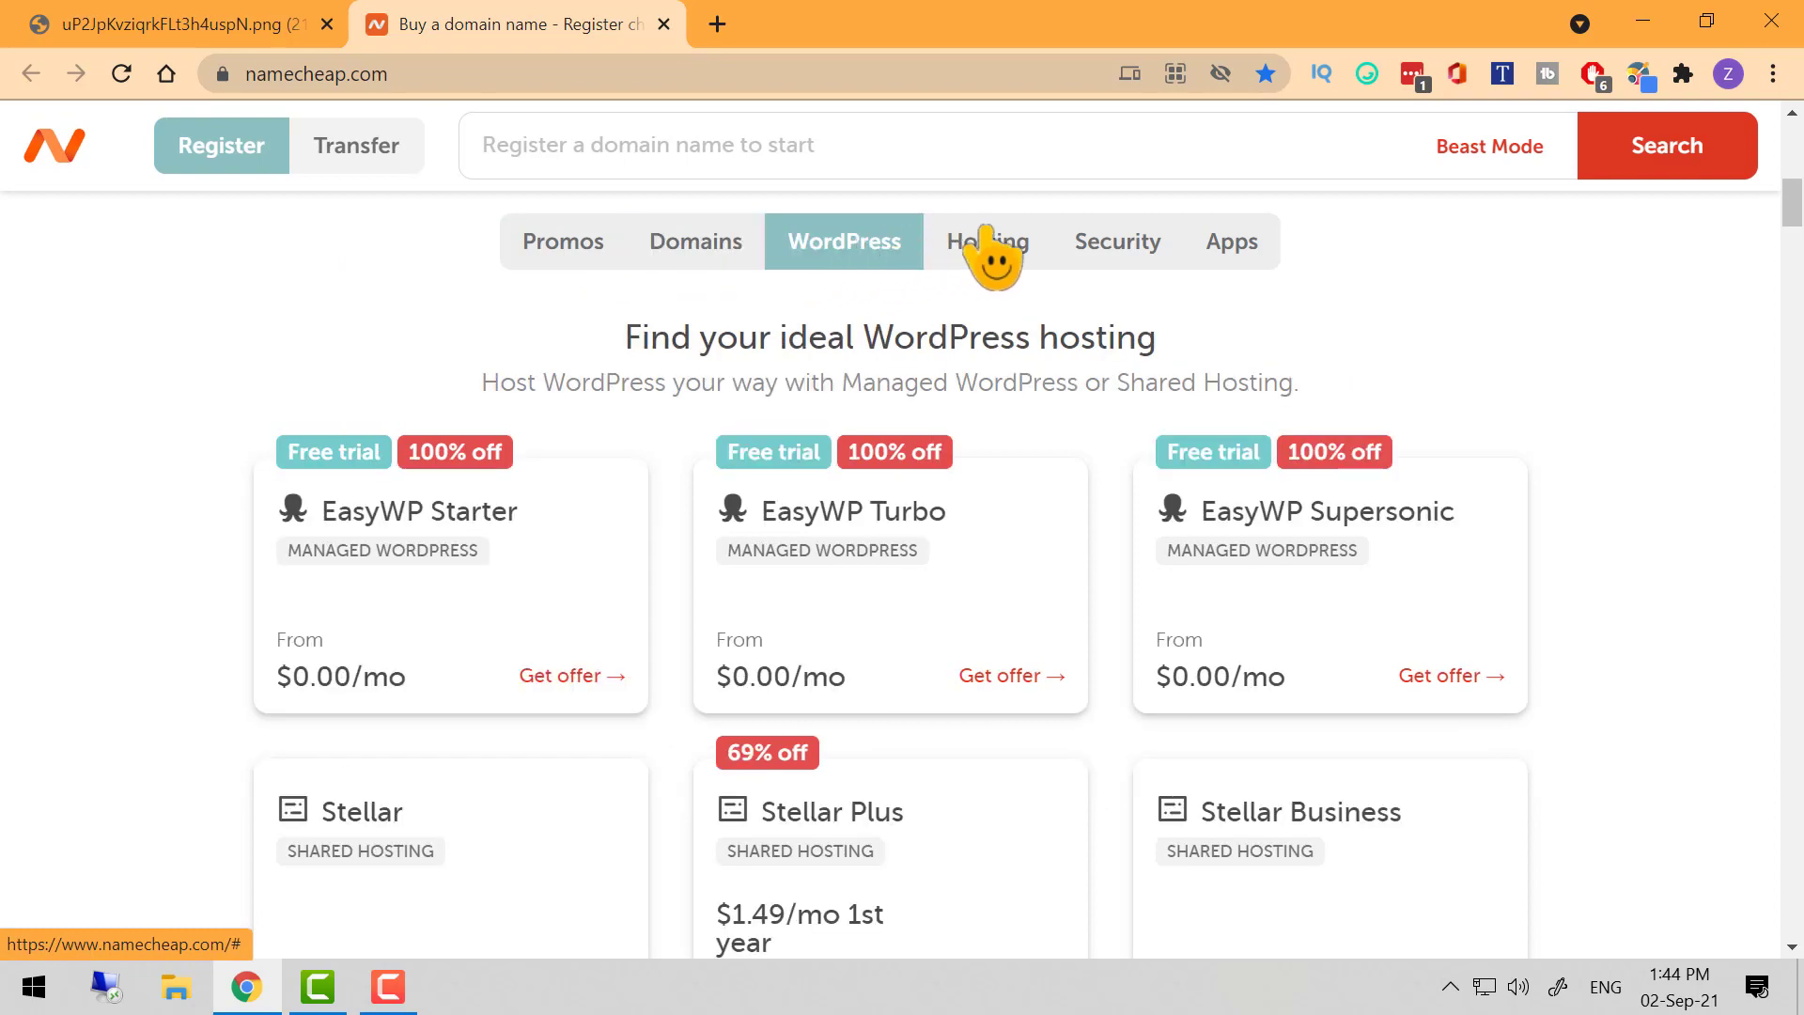
{"action": "left_click", "coordinate": [987, 244]}
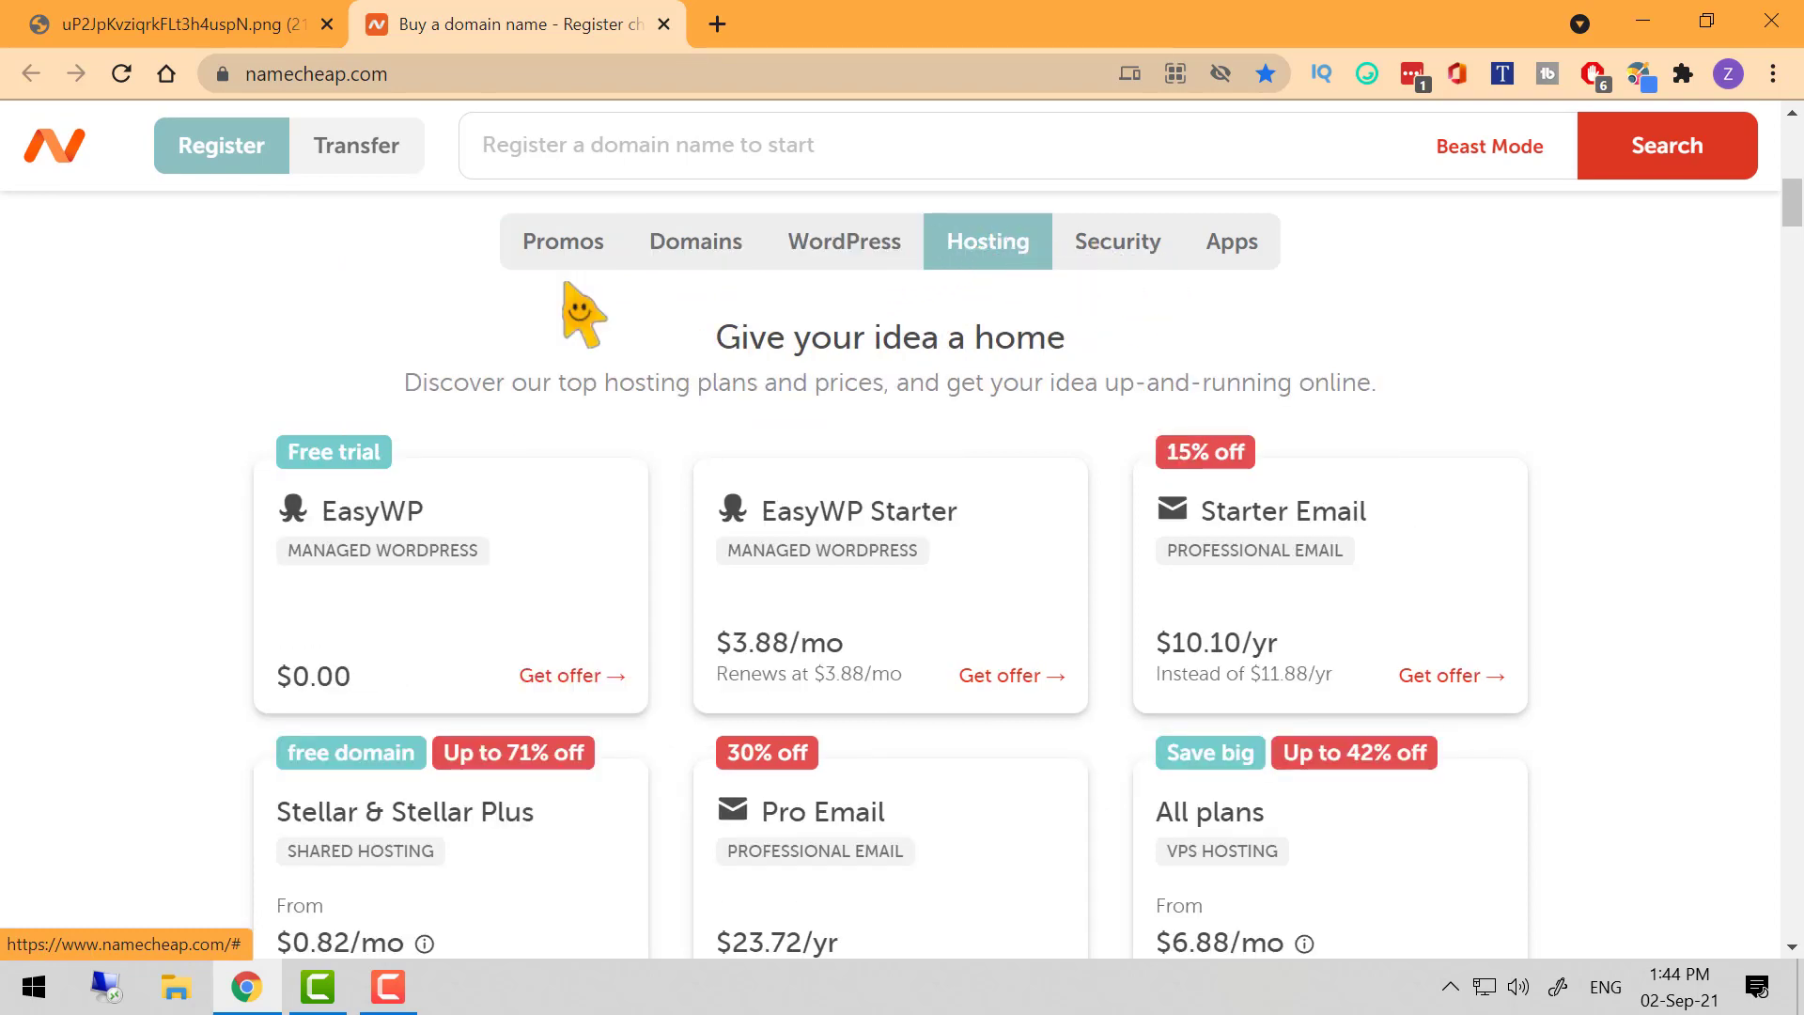
{"action": "scroll", "coordinate": [250, 504], "scroll_direction": "down", "scroll_amount": 2}
{"action": "scroll", "coordinate": [411, 413], "scroll_direction": "up", "scroll_amount": 4}
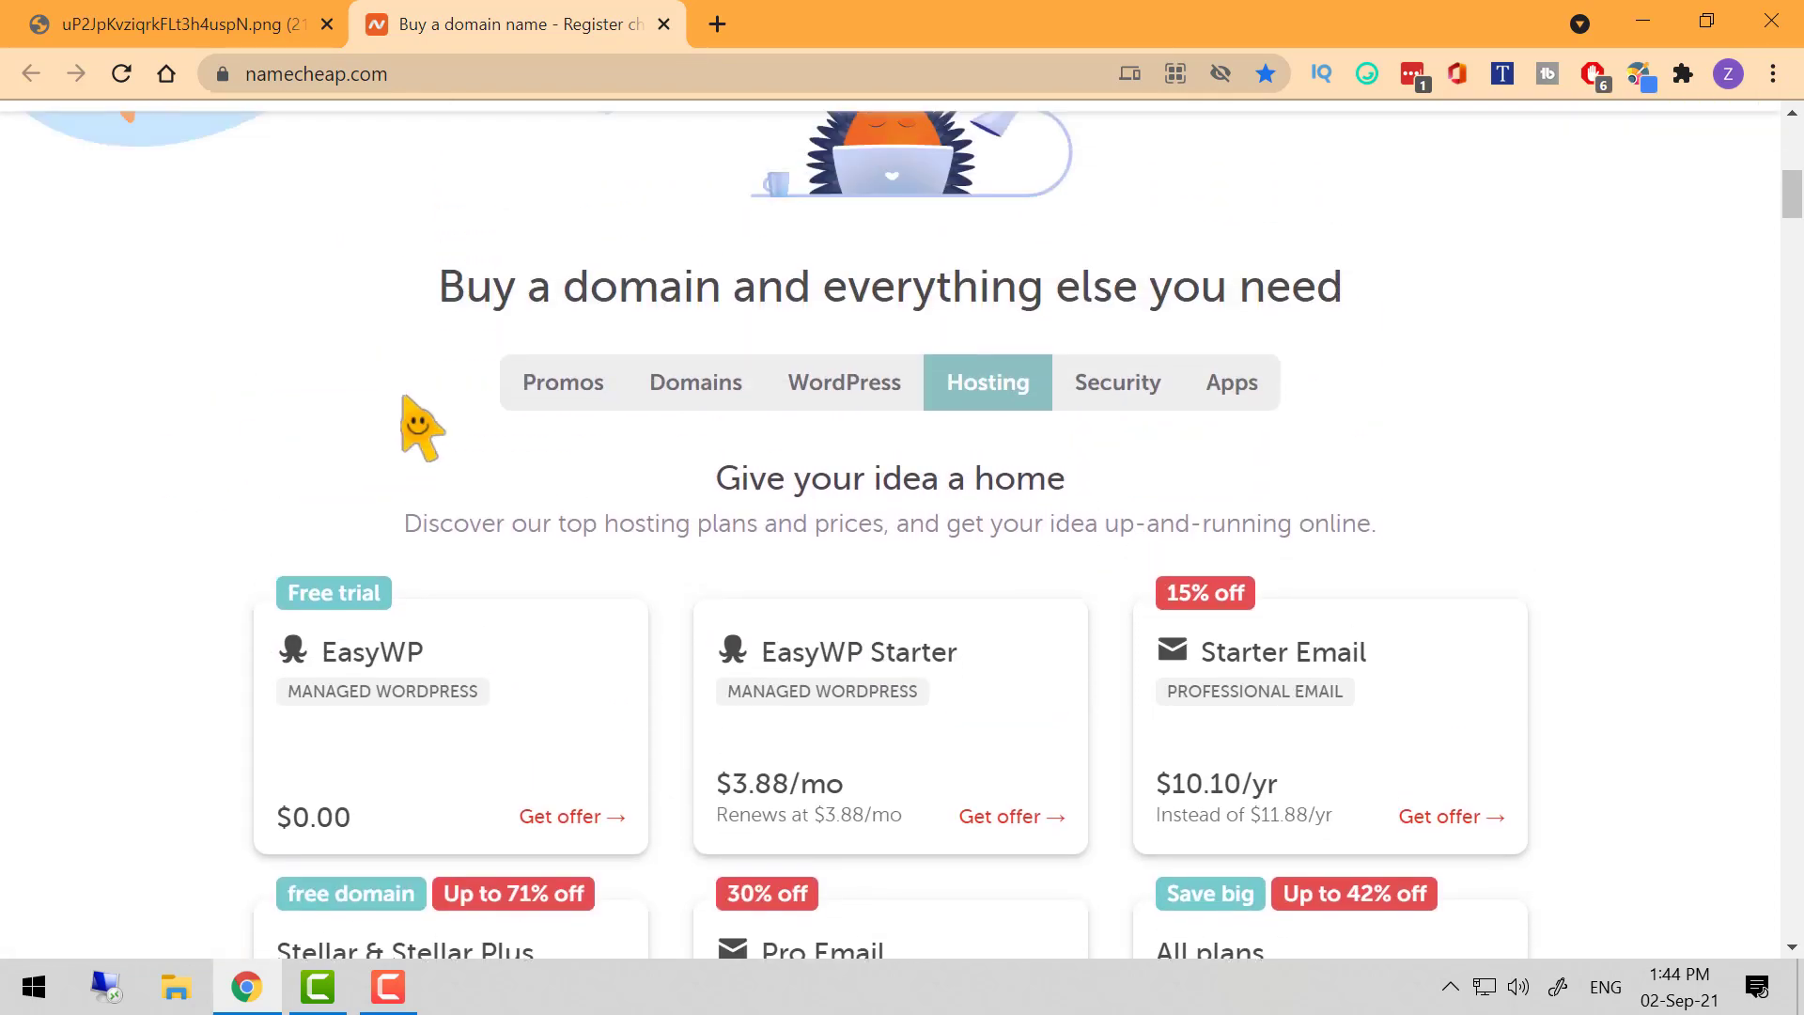
{"action": "left_click", "coordinate": [657, 380]}
{"action": "left_click", "coordinate": [541, 380]}
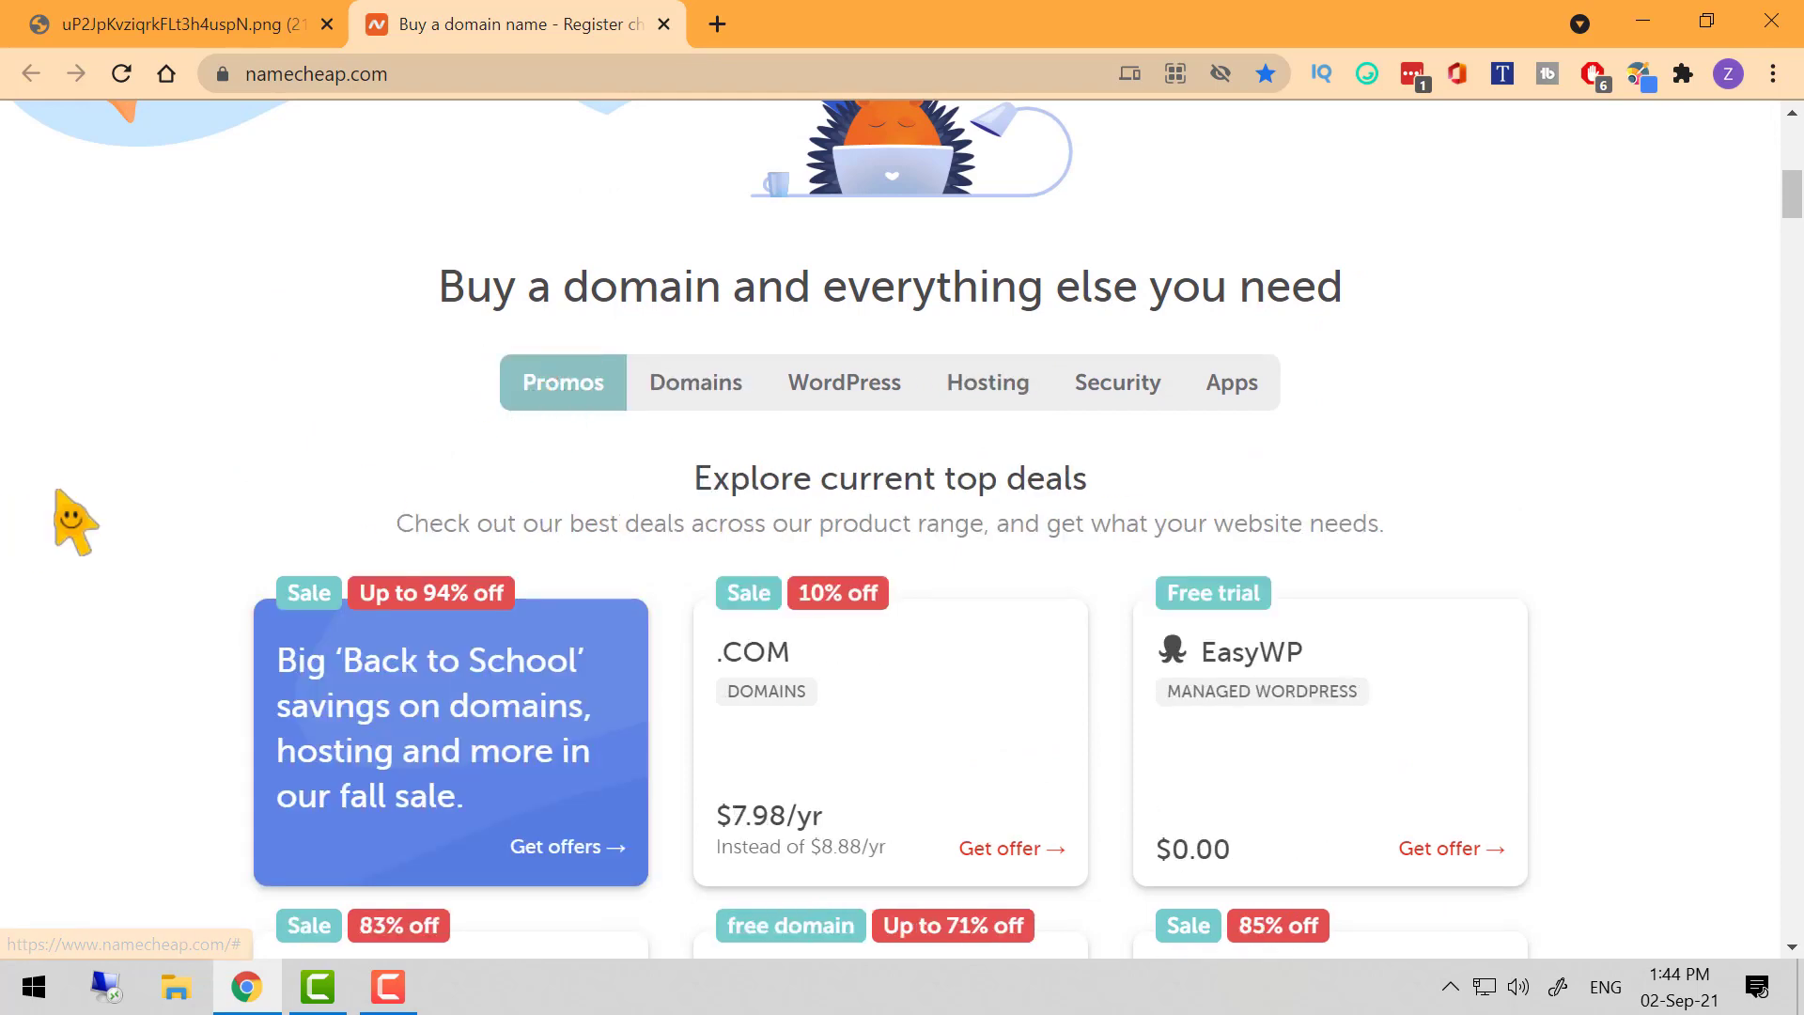
{"action": "scroll", "coordinate": [93, 532], "scroll_direction": "down", "scroll_amount": 1}
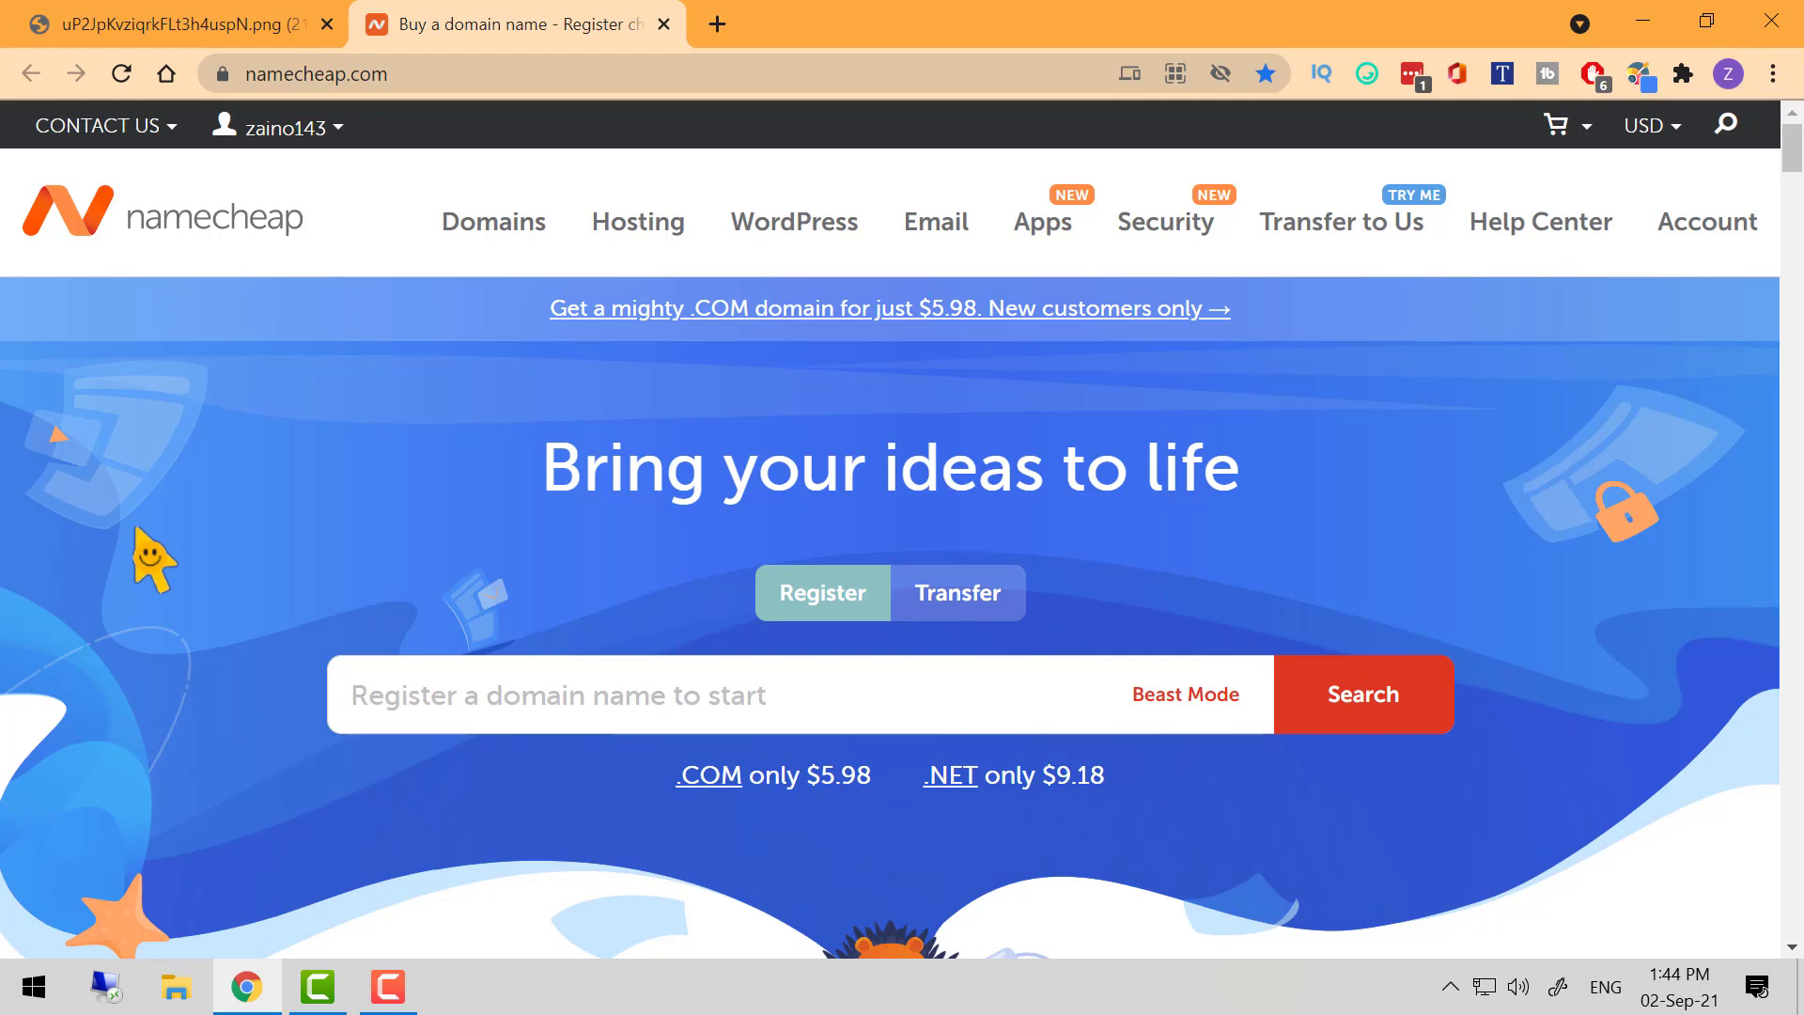
Open the WordPress Hosting page and go to its EasyWP pricing and plans
{"action": "mouse_move", "coordinate": [659, 233]}
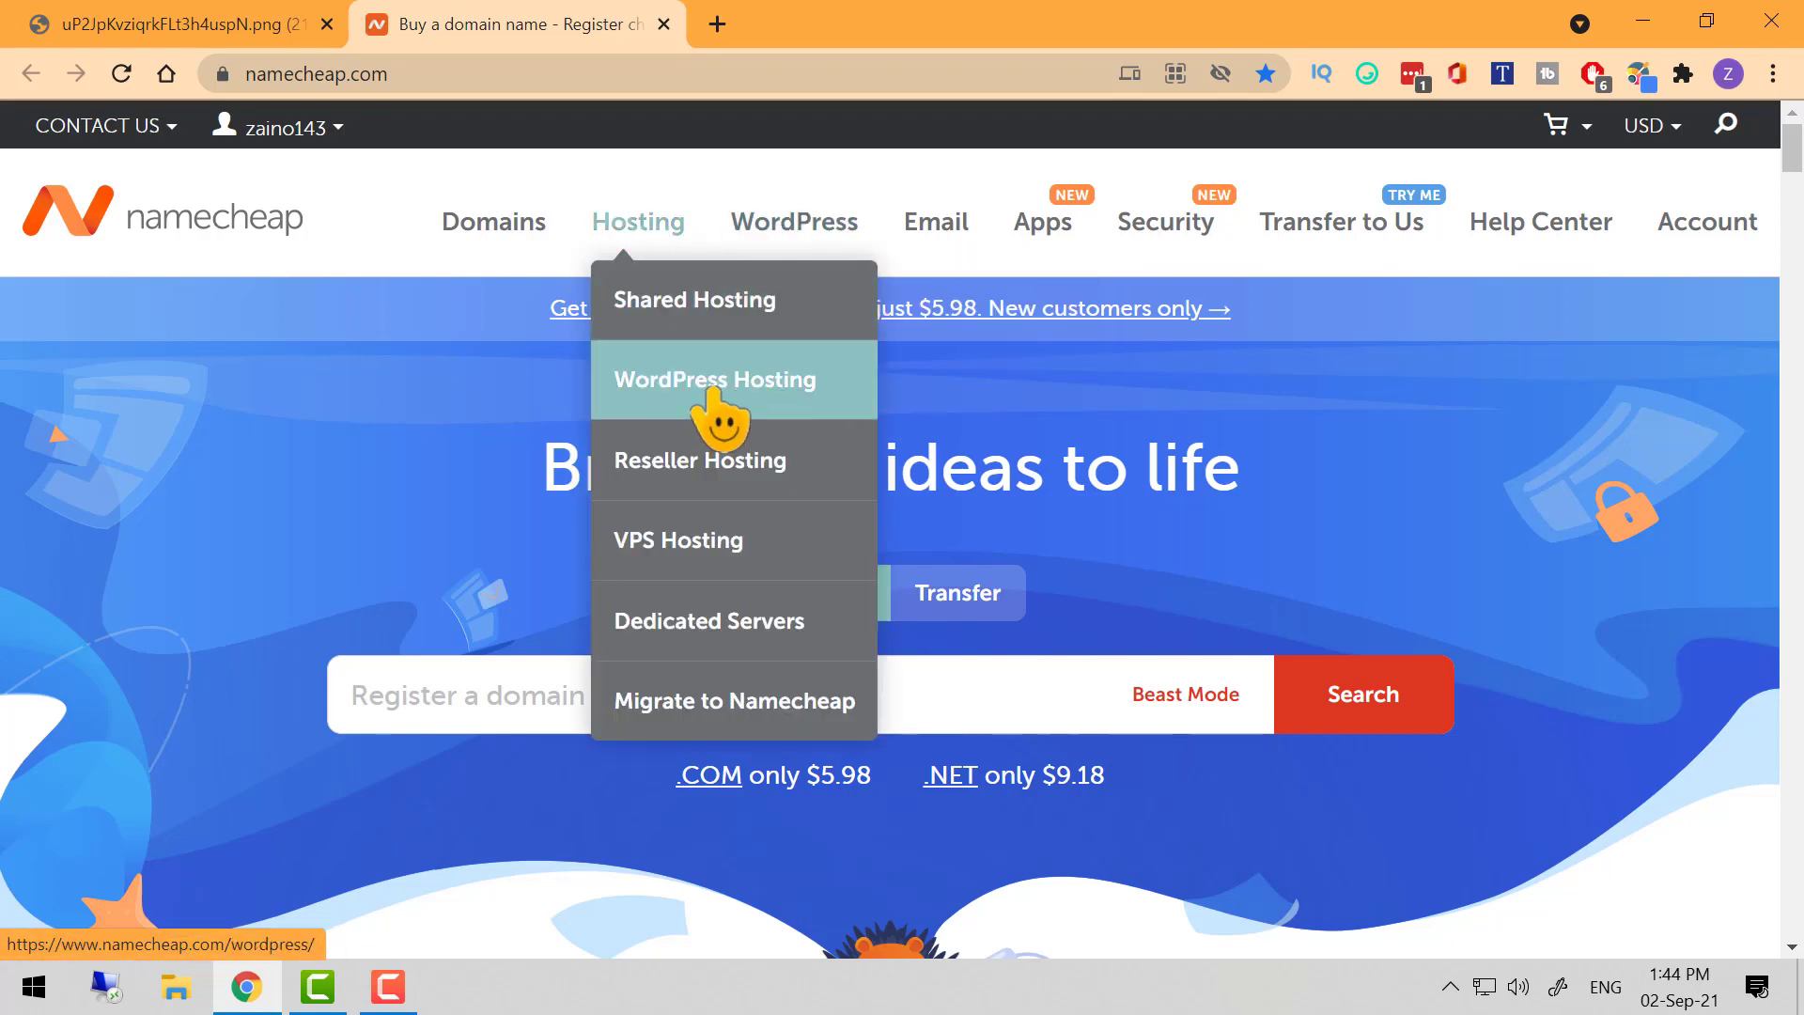
{"action": "left_click", "coordinate": [718, 413]}
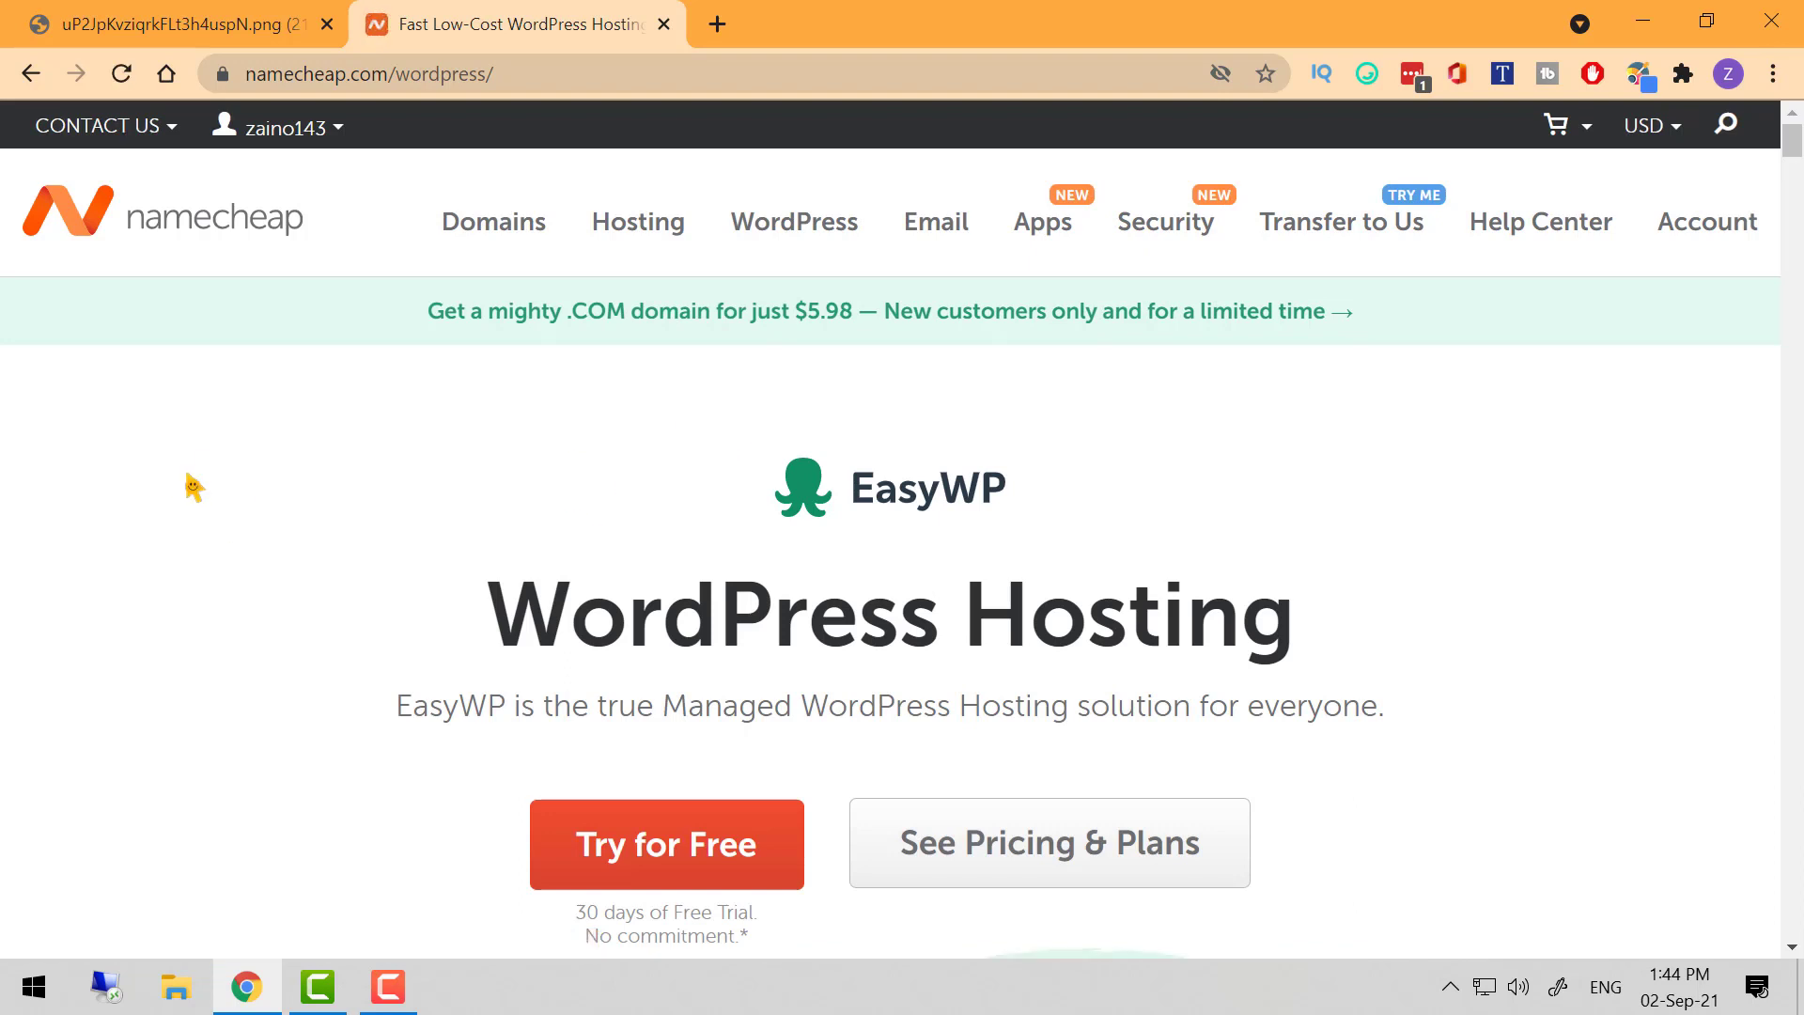
{"action": "left_click", "coordinate": [1049, 859]}
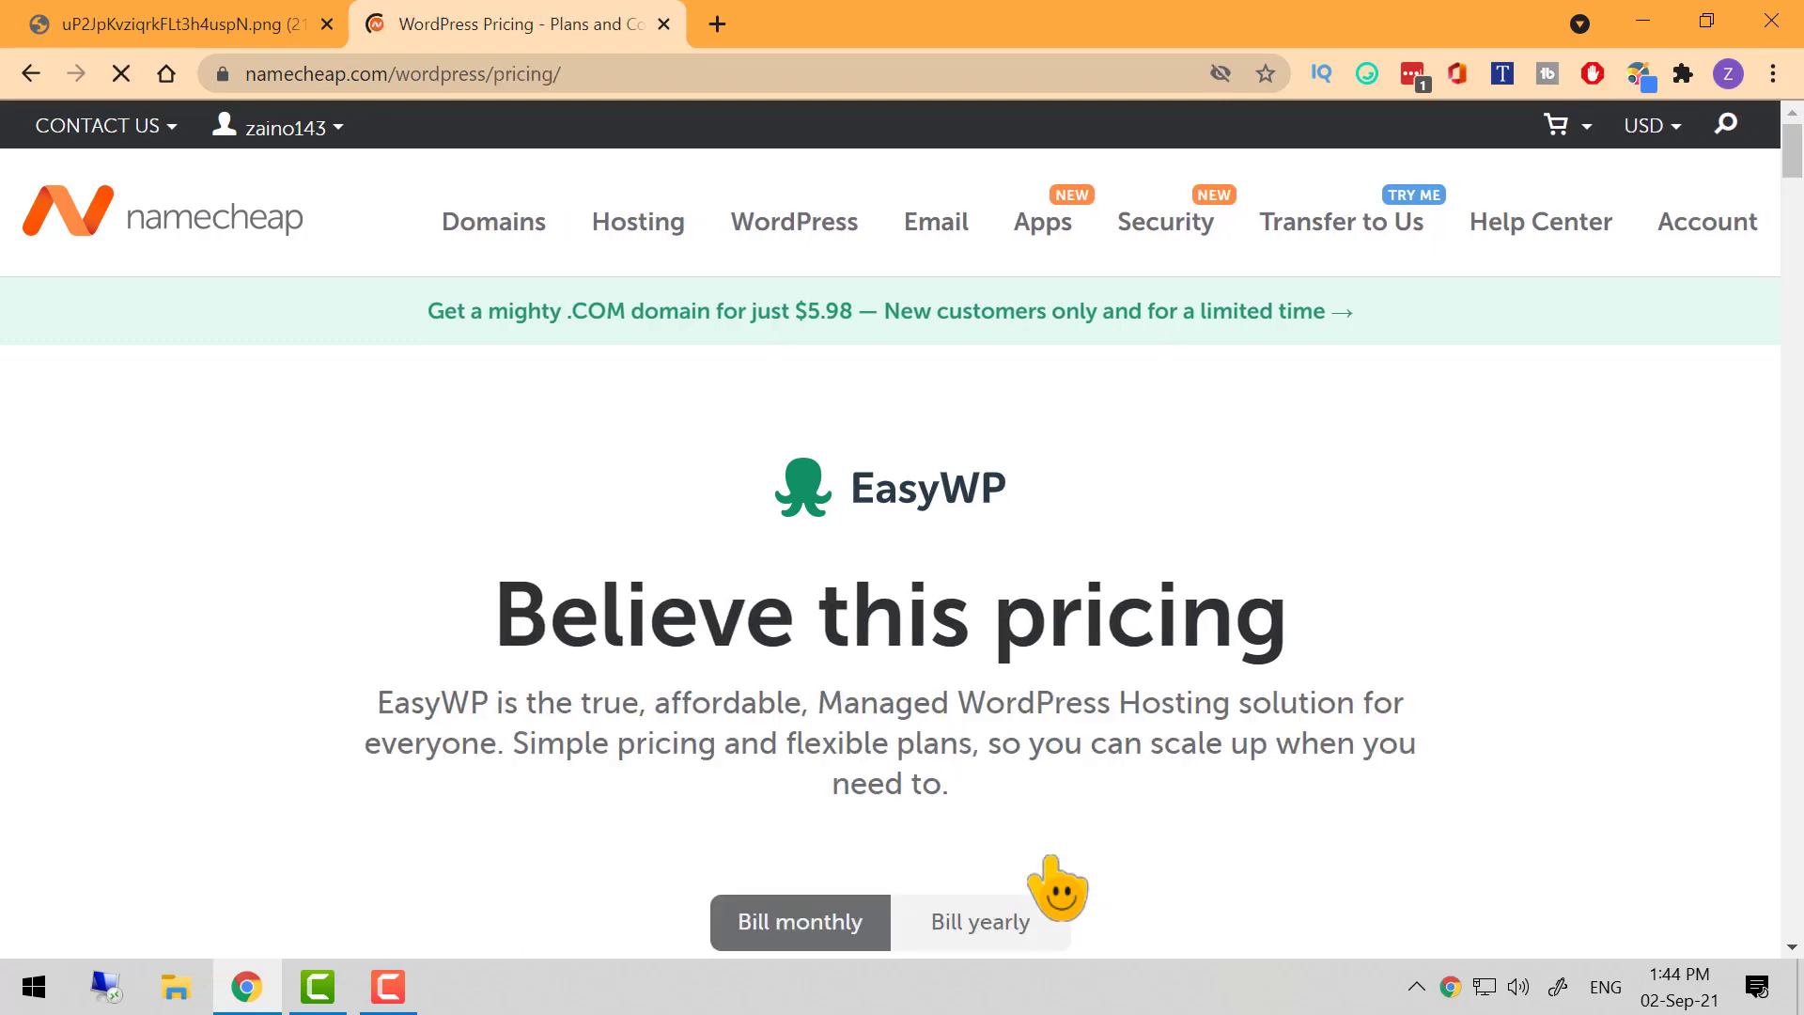
Examine the EasyWP Starter plan, highlighting its name, monthly price, SSD storage and visitor allowance one after another
{"action": "scroll", "coordinate": [282, 606], "scroll_direction": "down", "scroll_amount": 3}
{"action": "scroll", "coordinate": [282, 606], "scroll_direction": "down", "scroll_amount": 4}
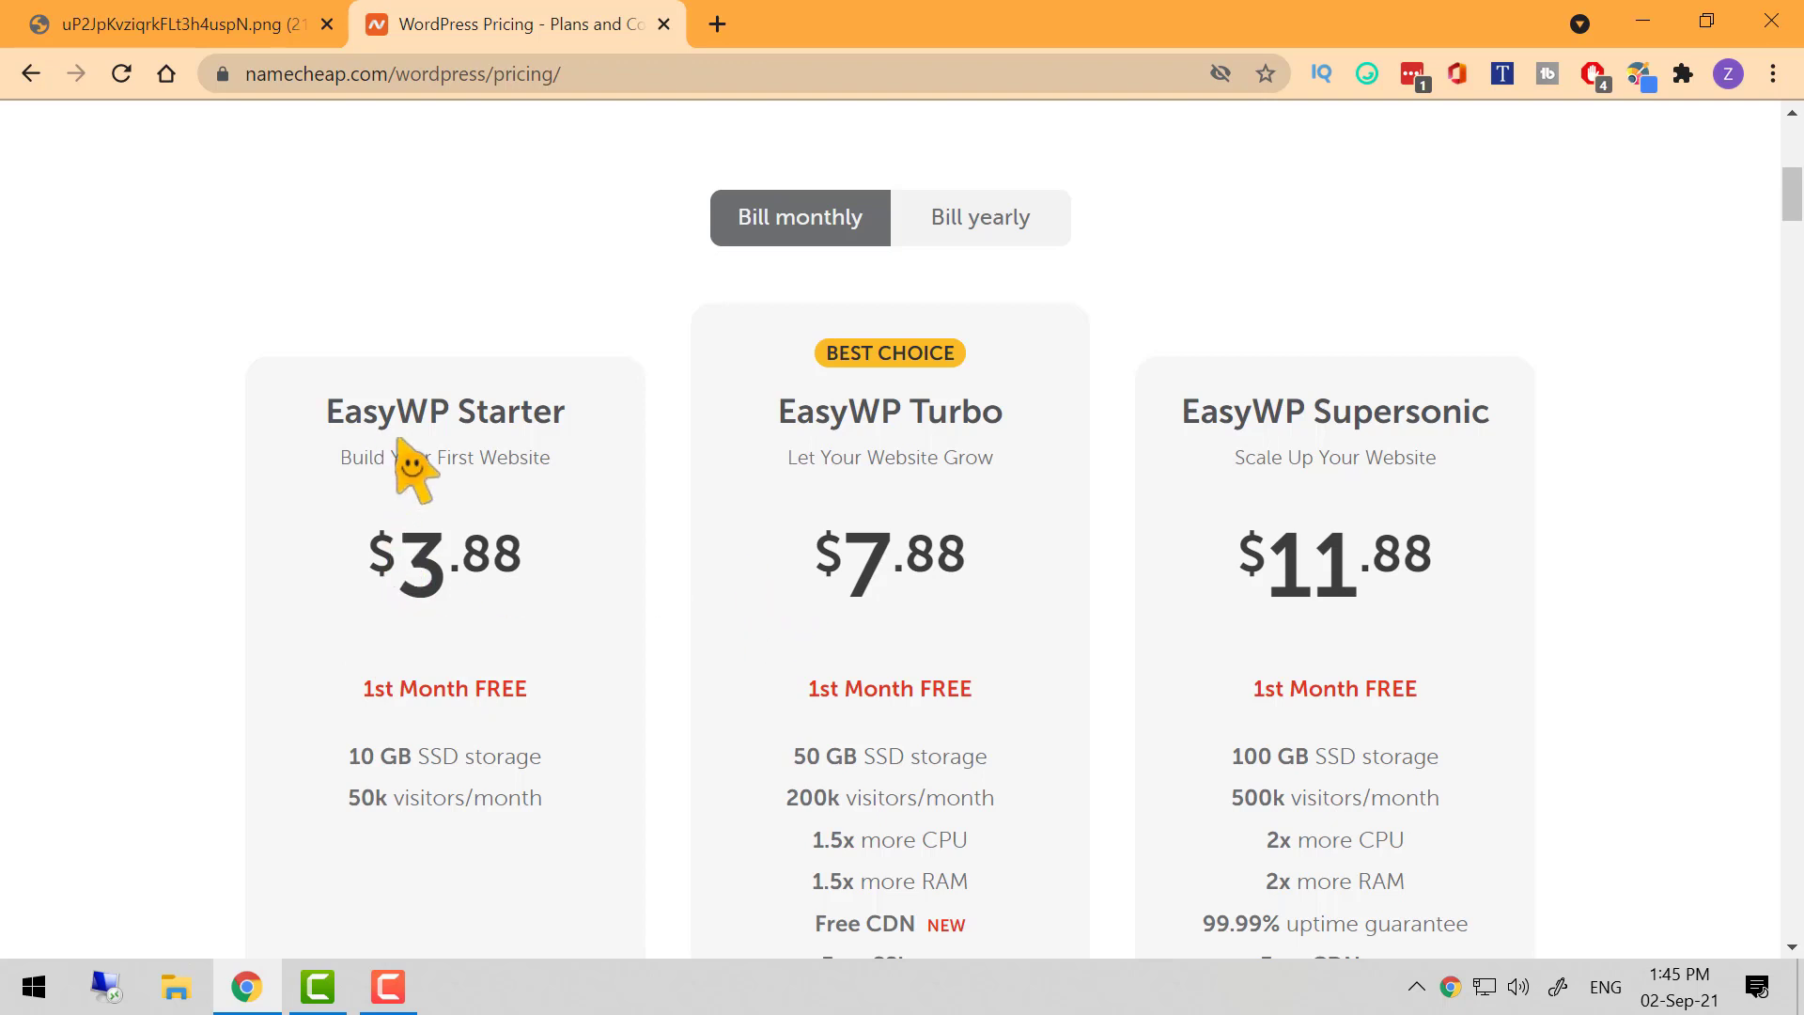
{"action": "left_click_drag", "start_coordinate": [330, 410], "coordinate": [579, 419]}
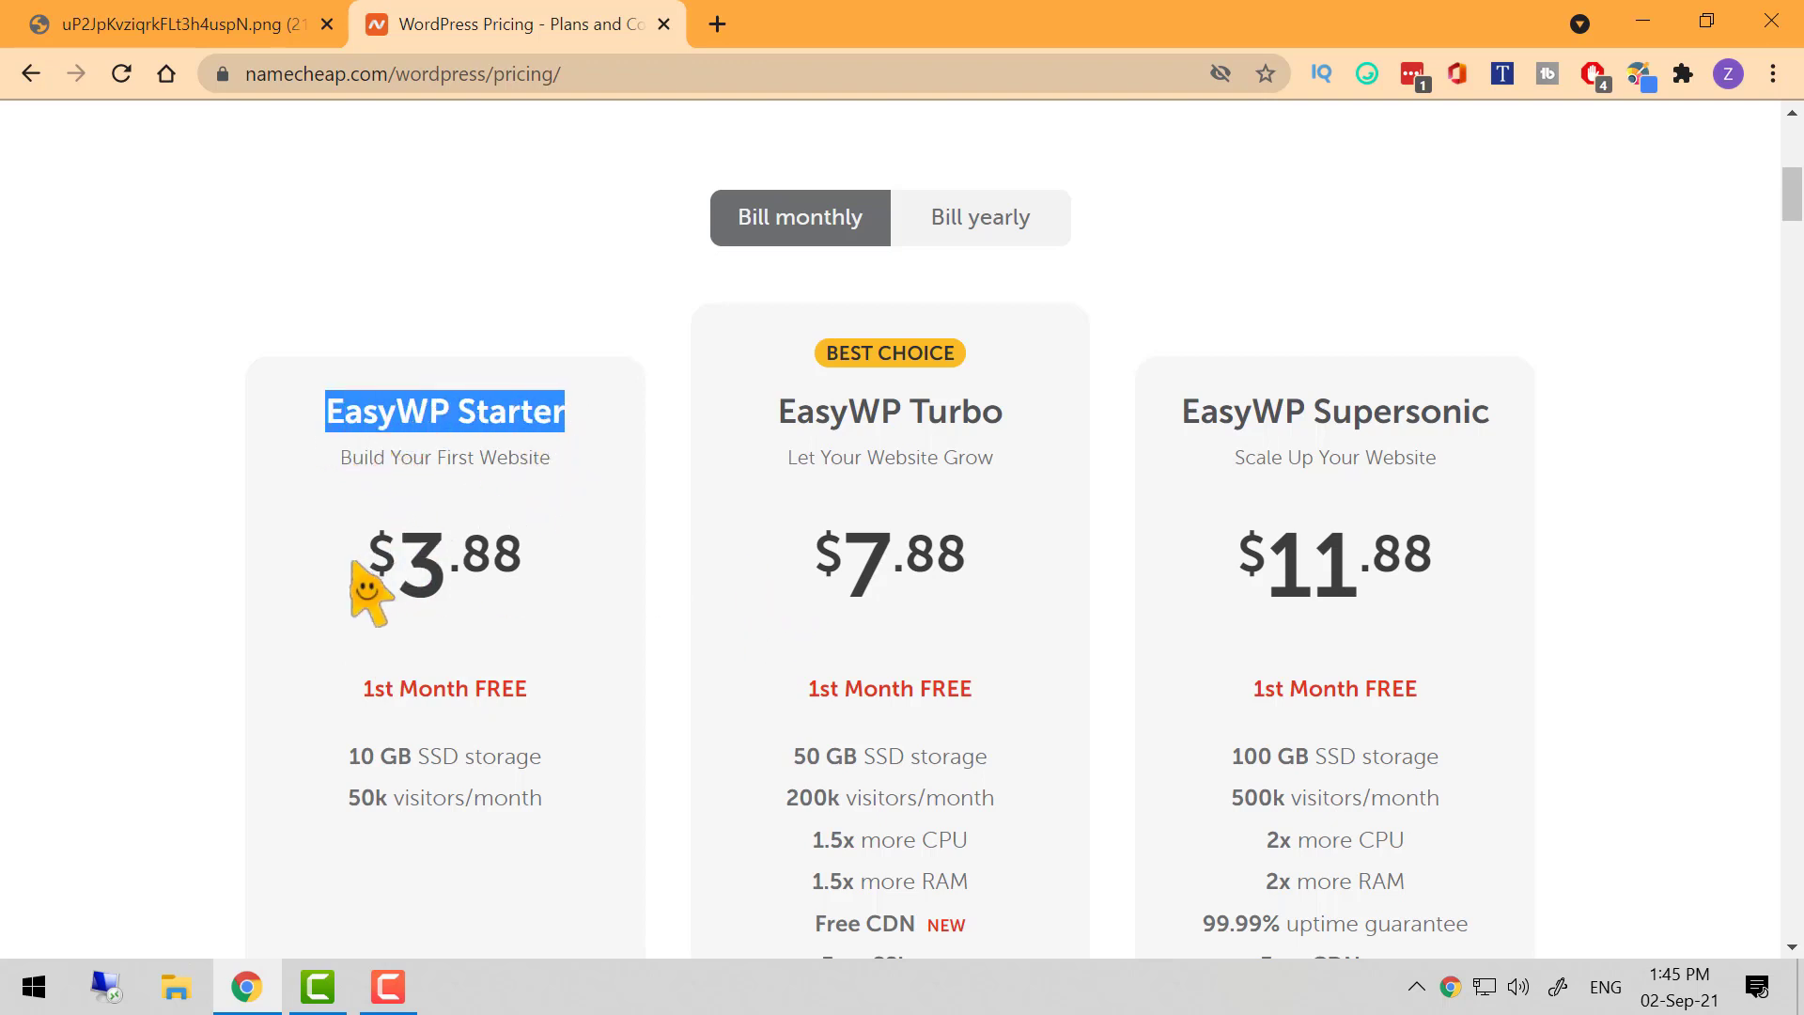
{"action": "left_click_drag", "start_coordinate": [358, 564], "coordinate": [548, 554]}
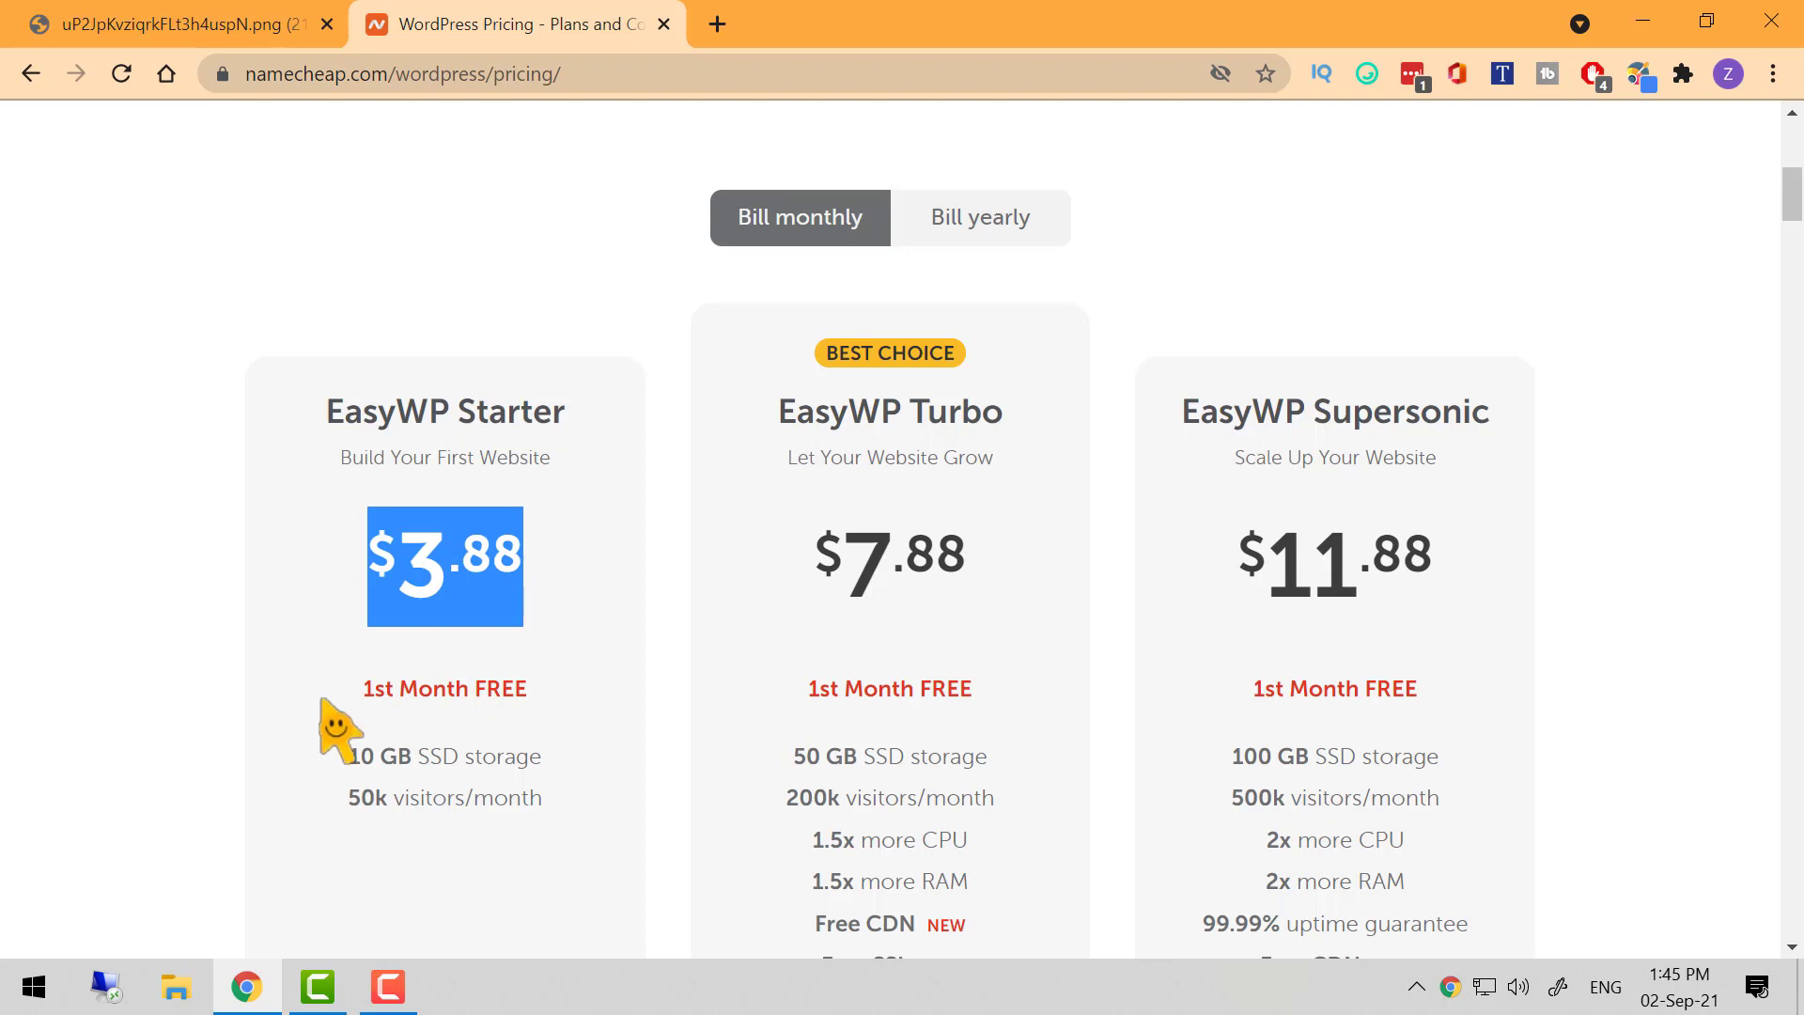
{"action": "left_click_drag", "start_coordinate": [346, 756], "coordinate": [529, 756]}
{"action": "left_click_drag", "start_coordinate": [347, 798], "coordinate": [576, 809]}
Examine the EasyWP Turbo plan, highlighting its name, monthly price, storage, visitors, CPU, RAM, CDN and SSL entries
{"action": "scroll", "coordinate": [610, 798], "scroll_direction": "down", "scroll_amount": 1}
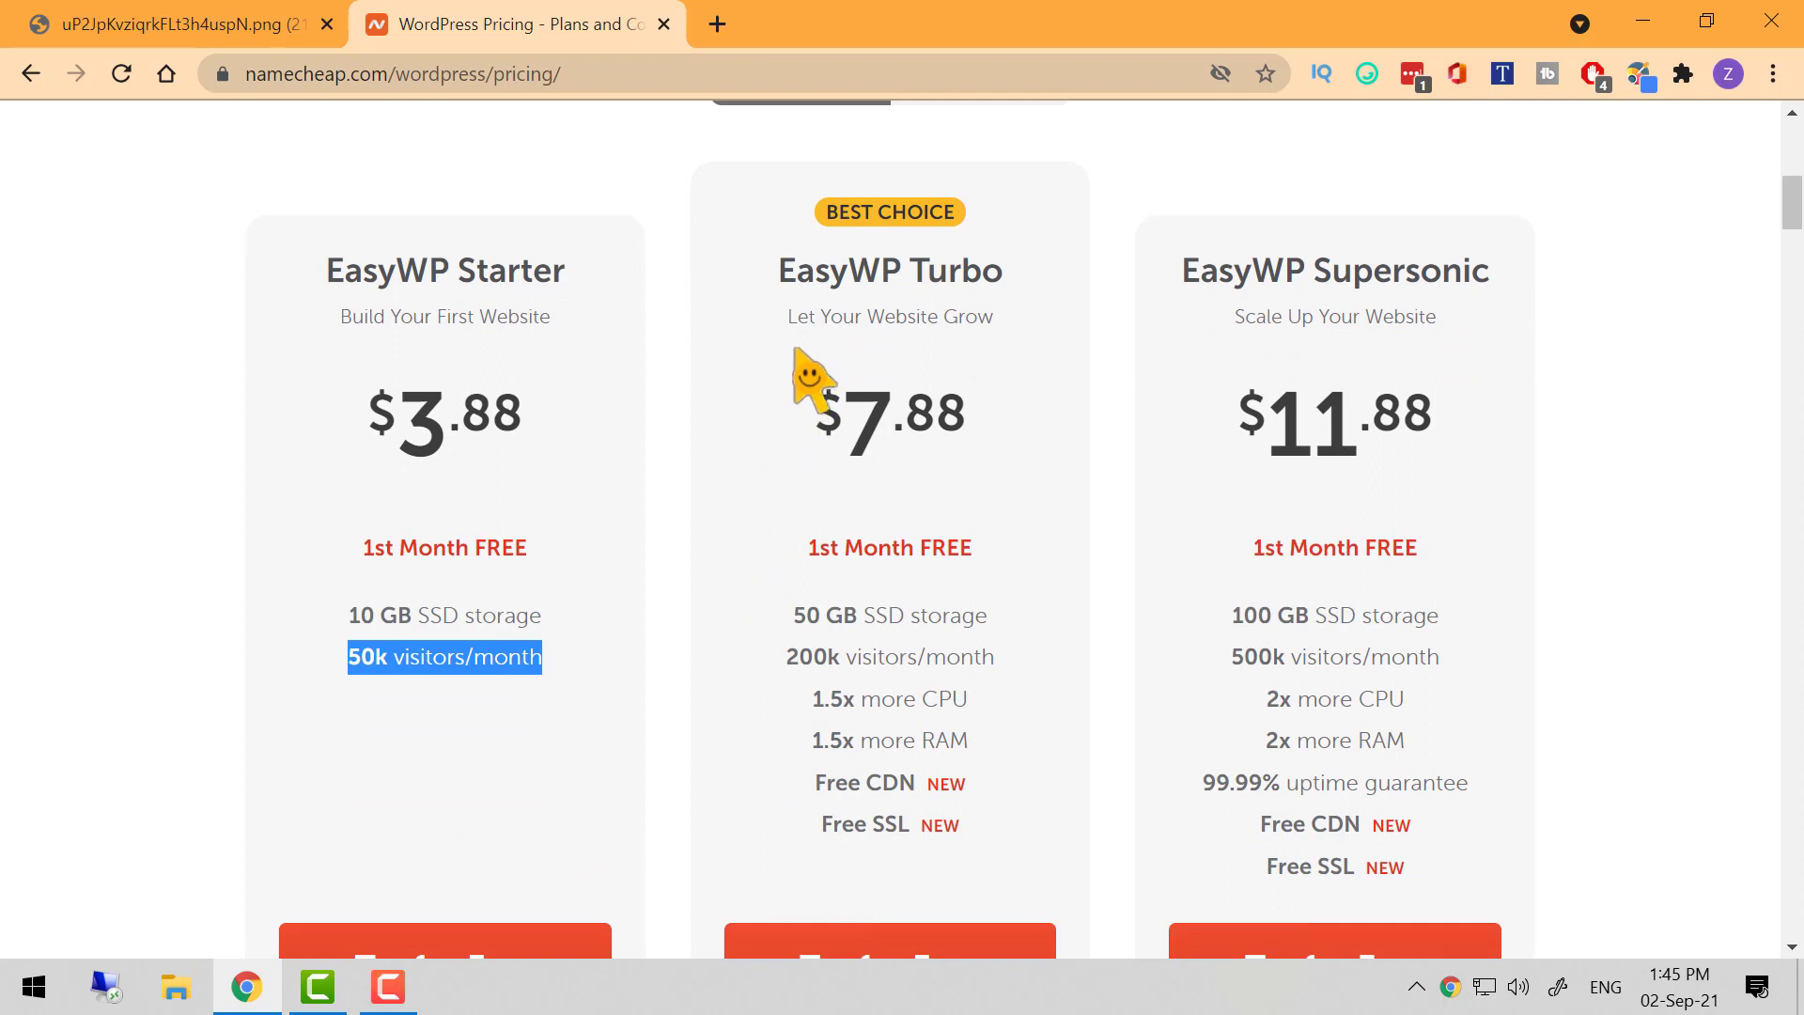
{"action": "left_click_drag", "start_coordinate": [778, 272], "coordinate": [1039, 270]}
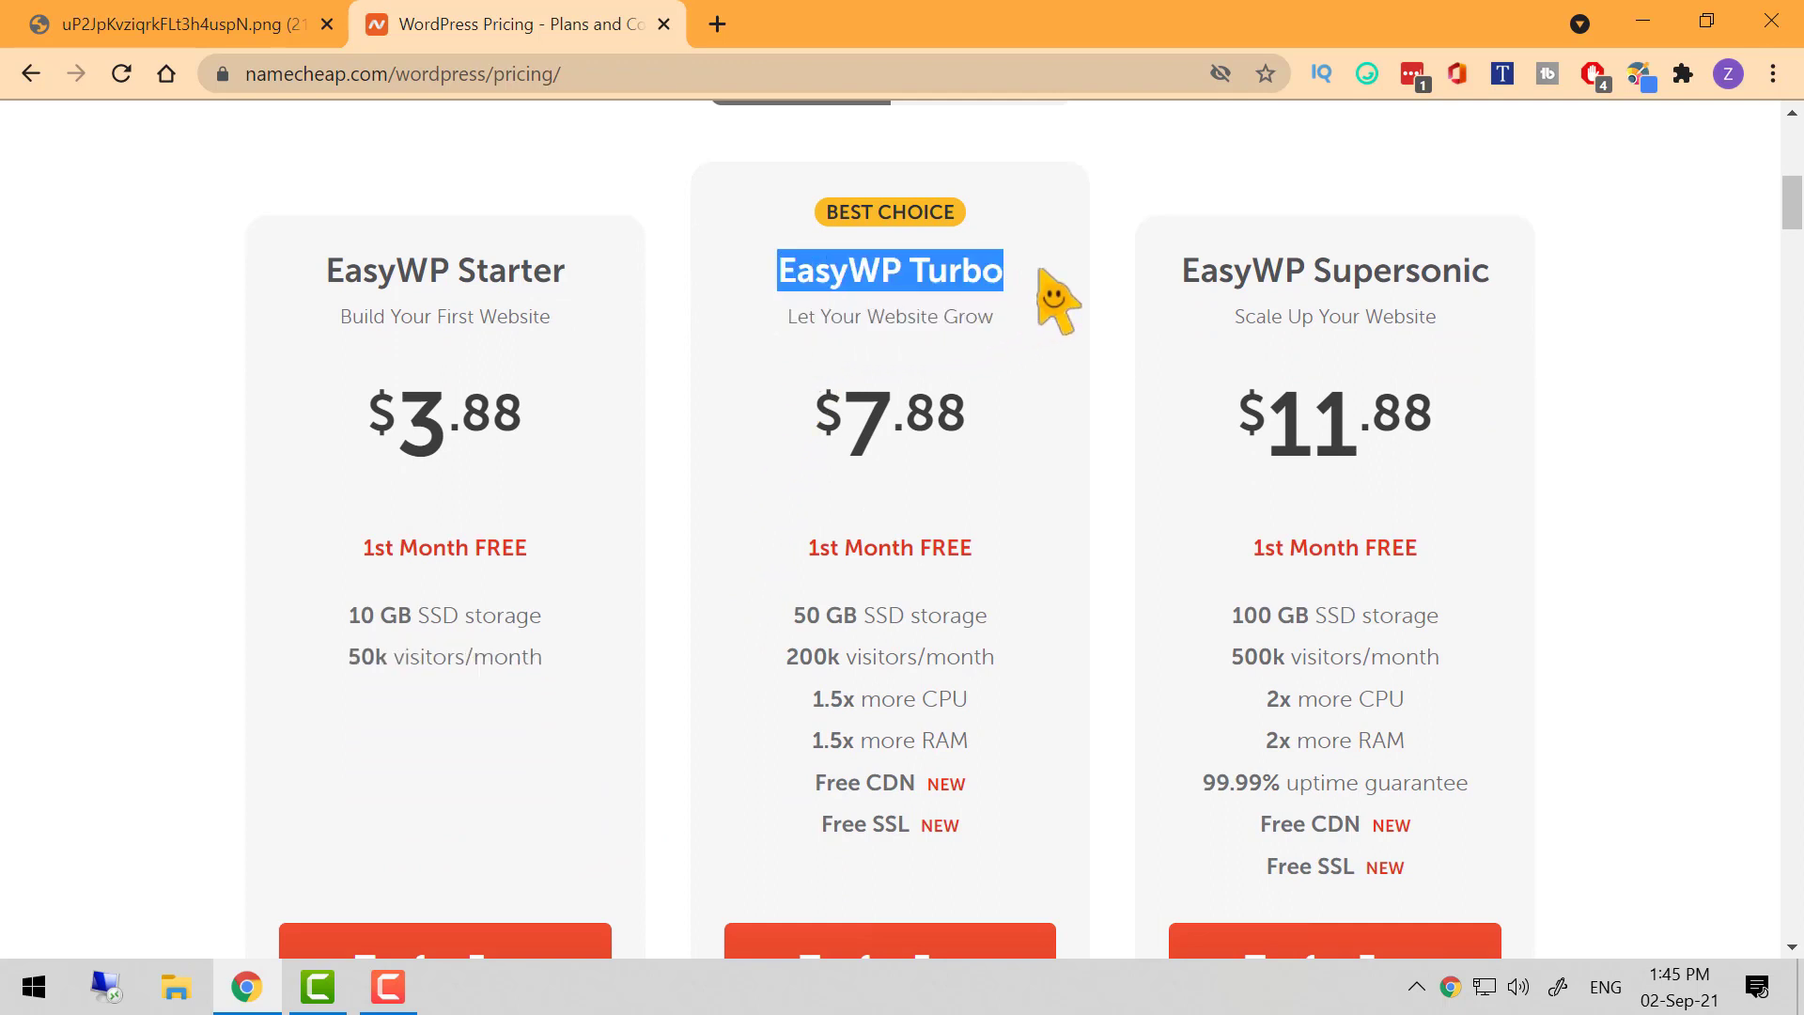
{"action": "left_click_drag", "start_coordinate": [803, 418], "coordinate": [1042, 420]}
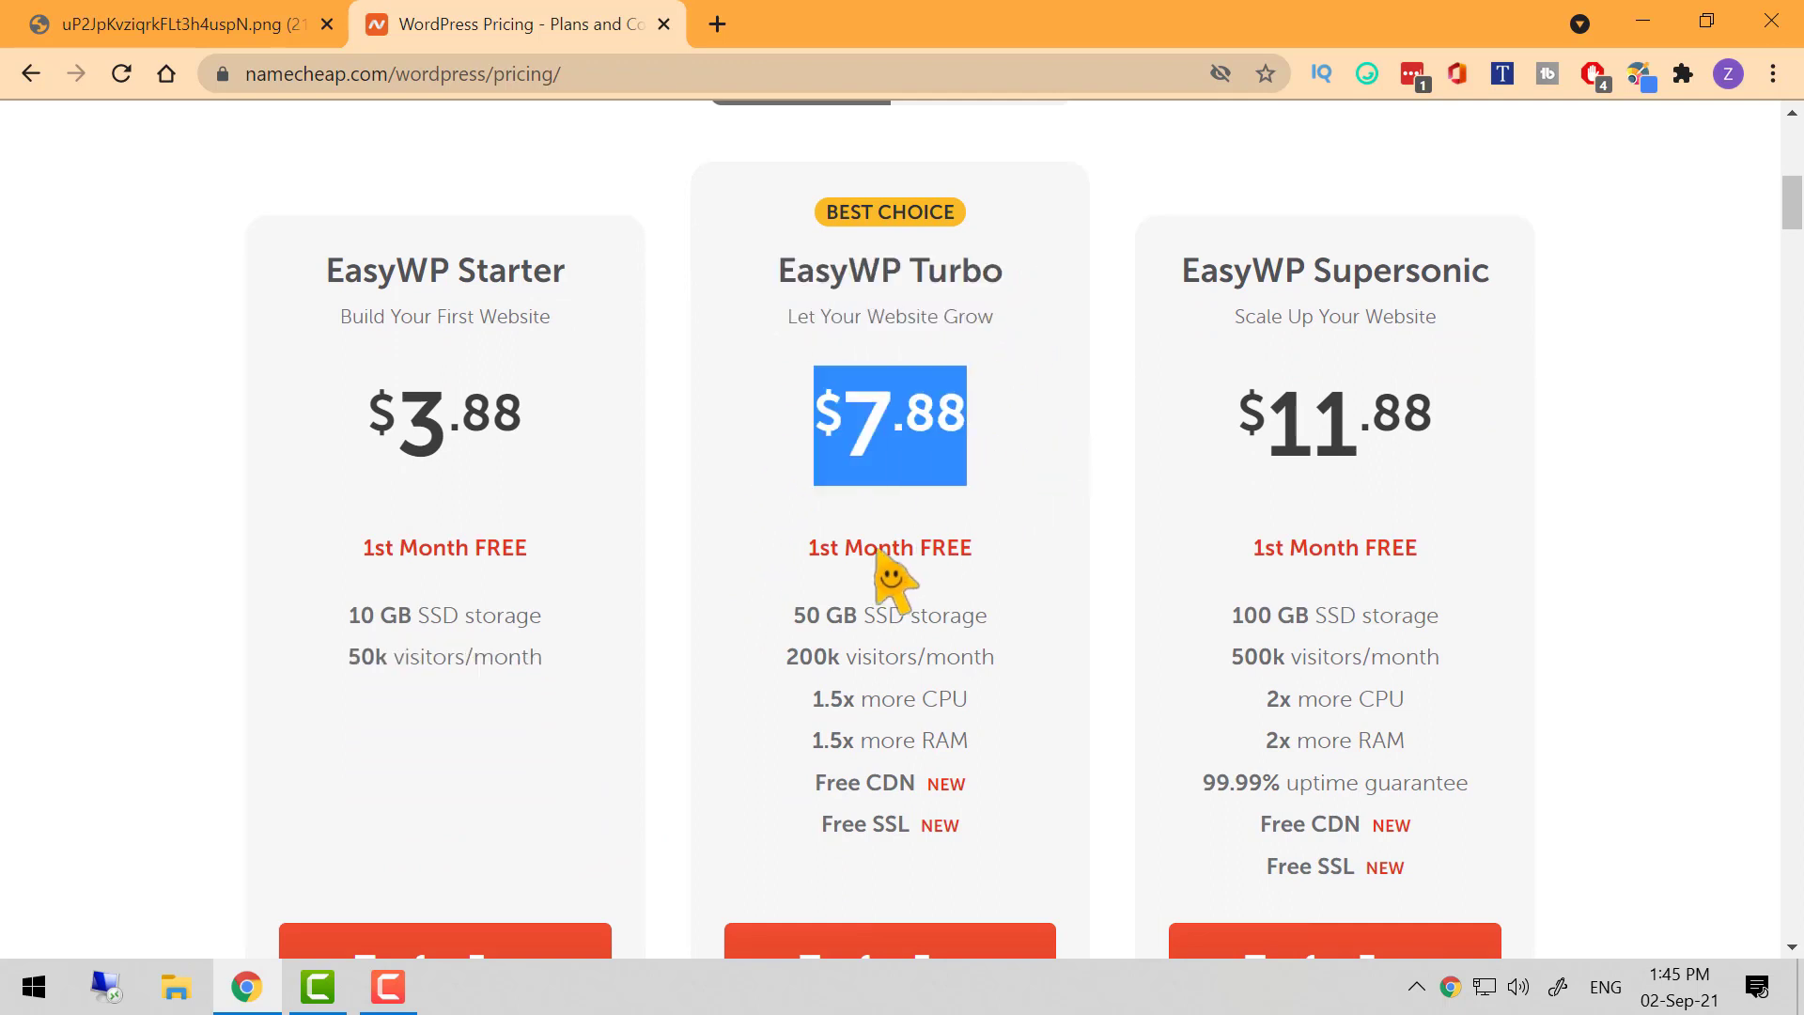
{"action": "left_click_drag", "start_coordinate": [794, 618], "coordinate": [1077, 617]}
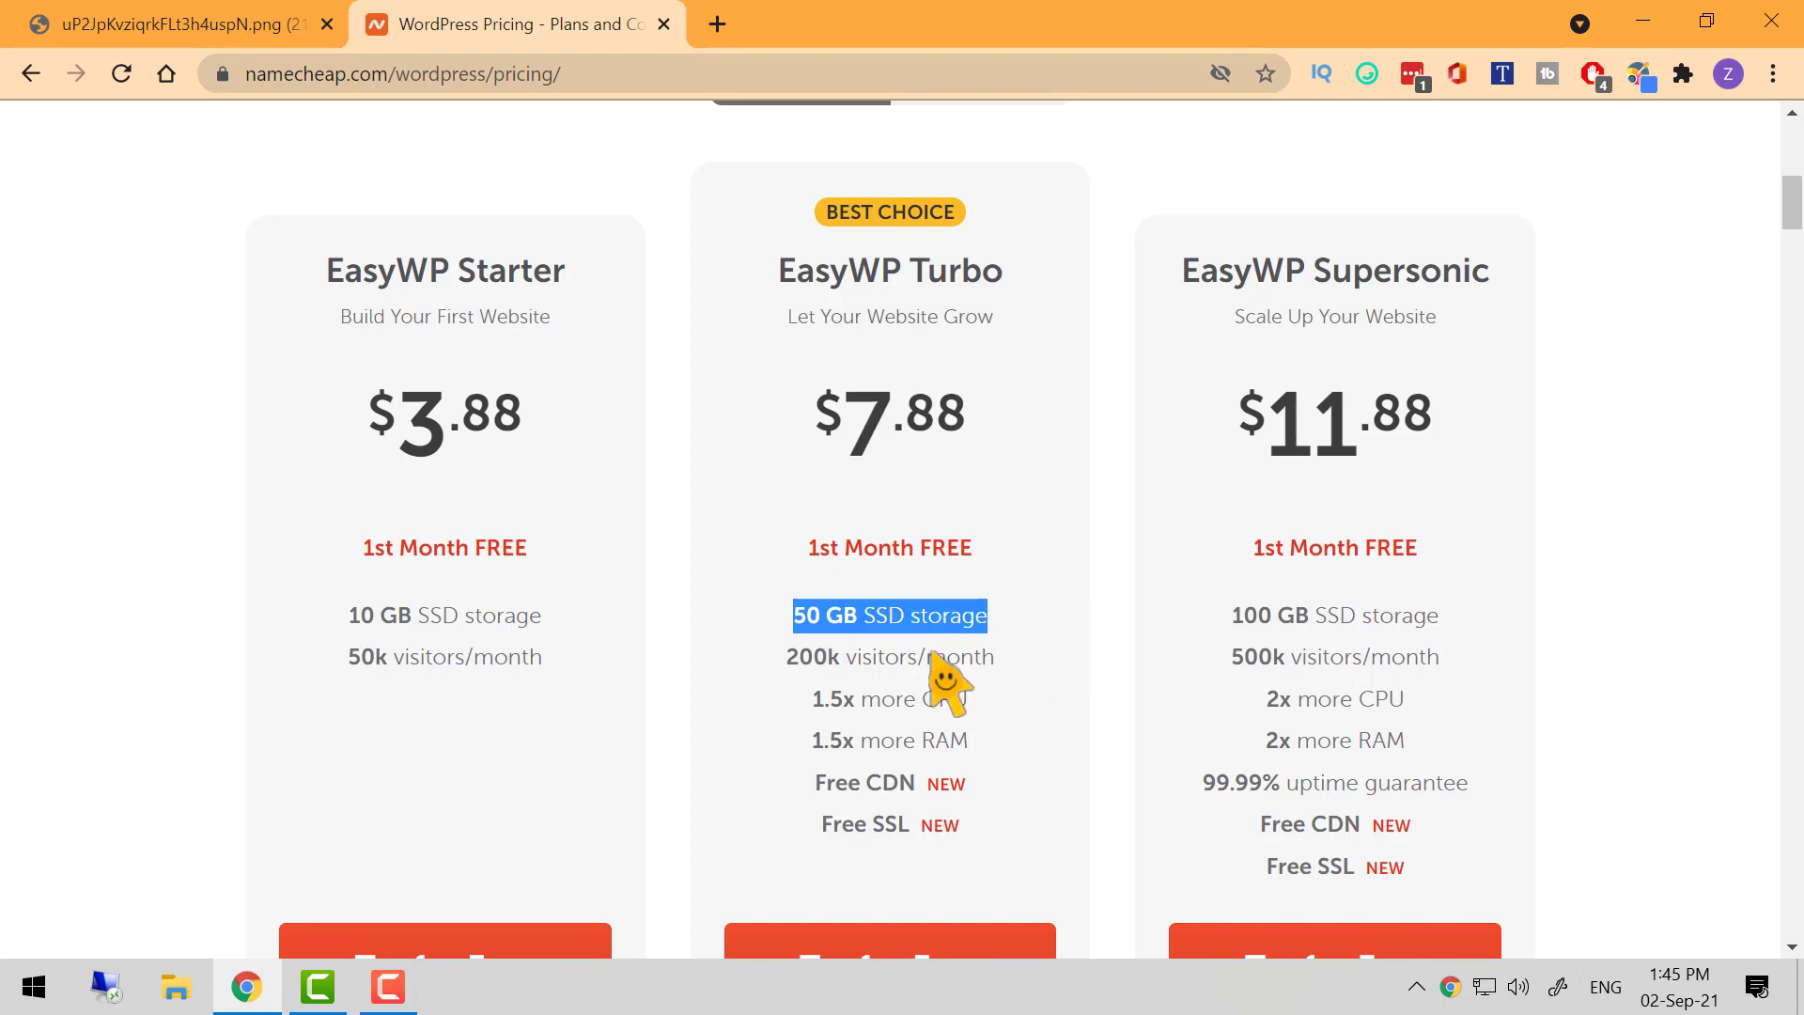
{"action": "left_click_drag", "start_coordinate": [798, 657], "coordinate": [1077, 669]}
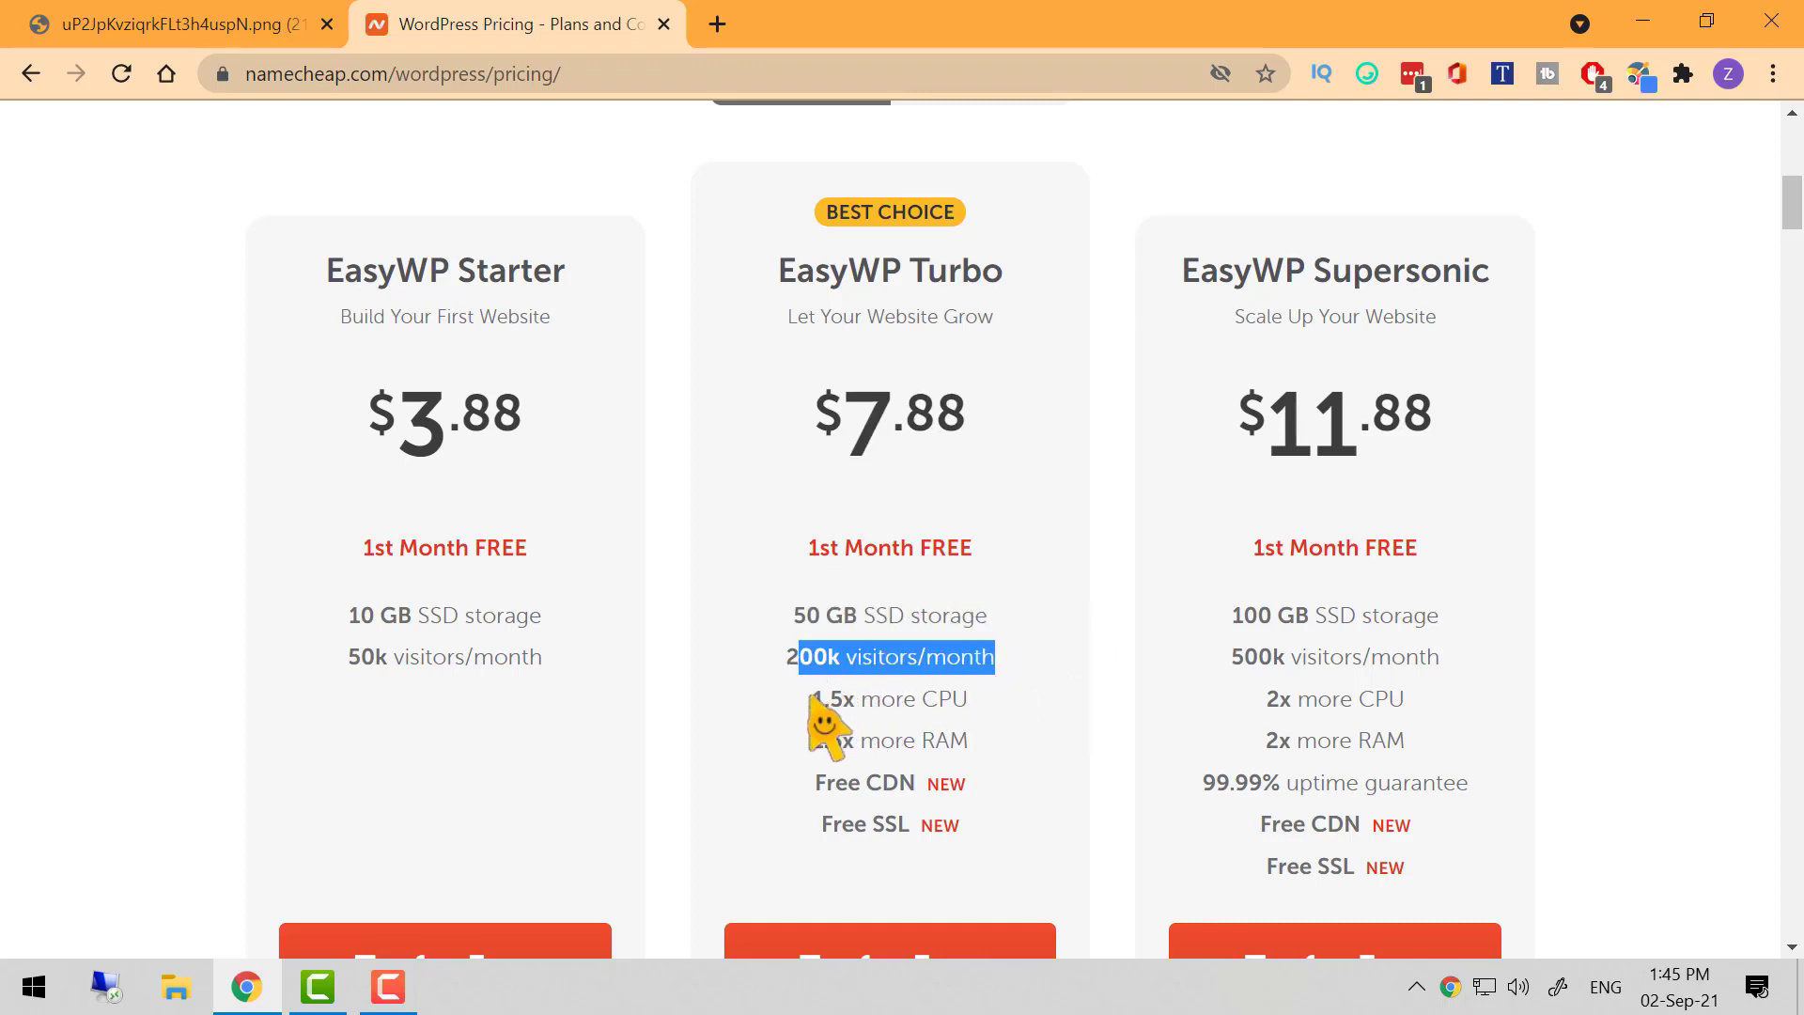
{"action": "left_click_drag", "start_coordinate": [812, 700], "coordinate": [969, 702]}
{"action": "left_click_drag", "start_coordinate": [812, 742], "coordinate": [1033, 737]}
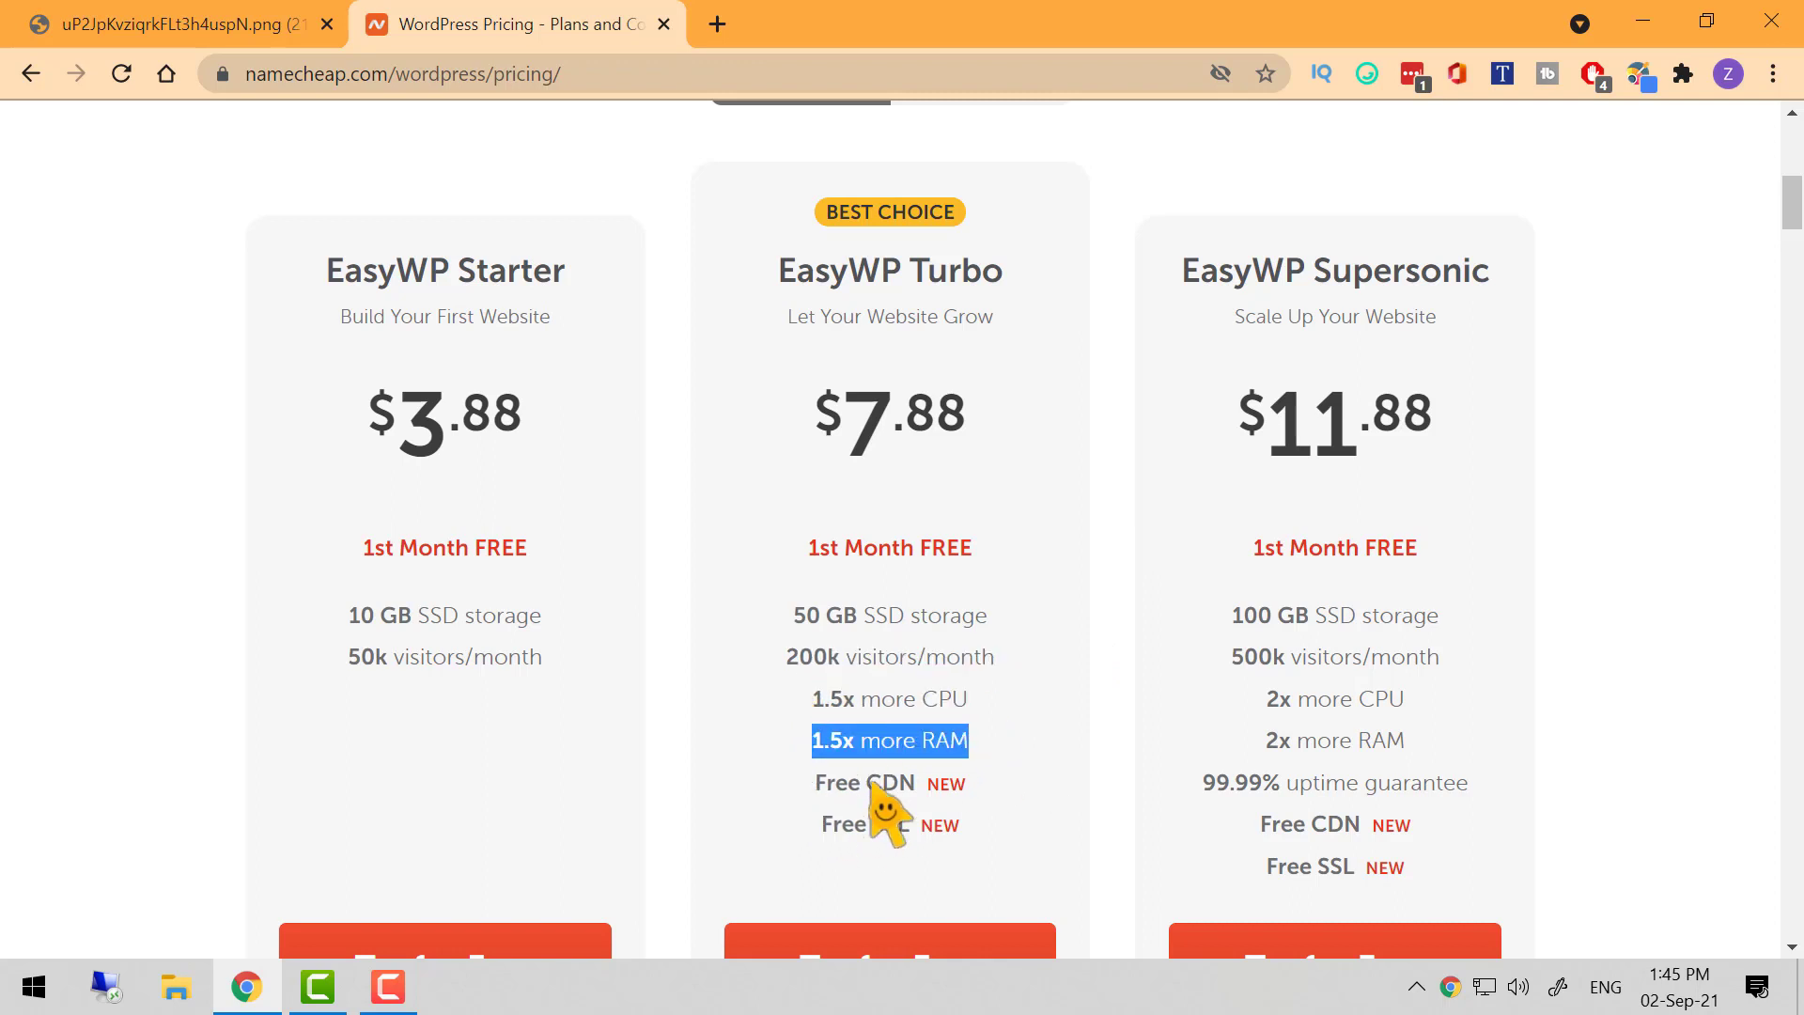
{"action": "left_click_drag", "start_coordinate": [834, 782], "coordinate": [946, 793]}
{"action": "left_click_drag", "start_coordinate": [813, 826], "coordinate": [966, 821]}
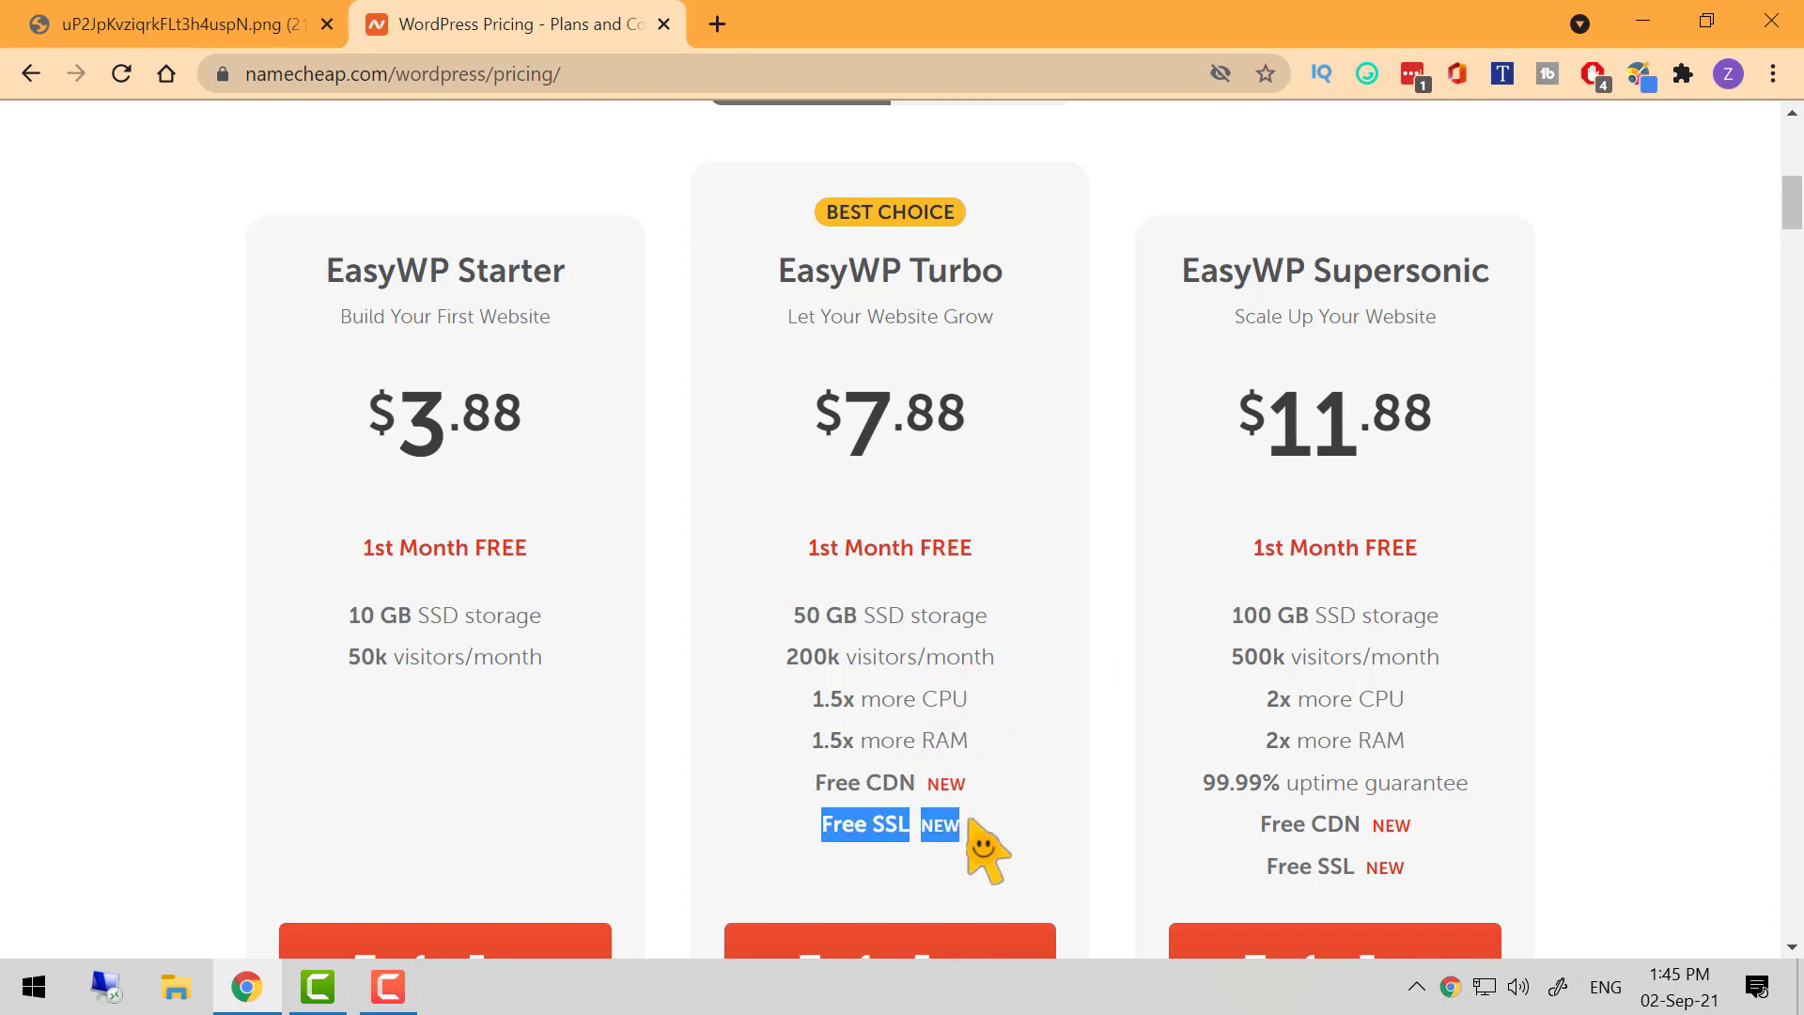
{"action": "left_click", "coordinate": [1212, 679]}
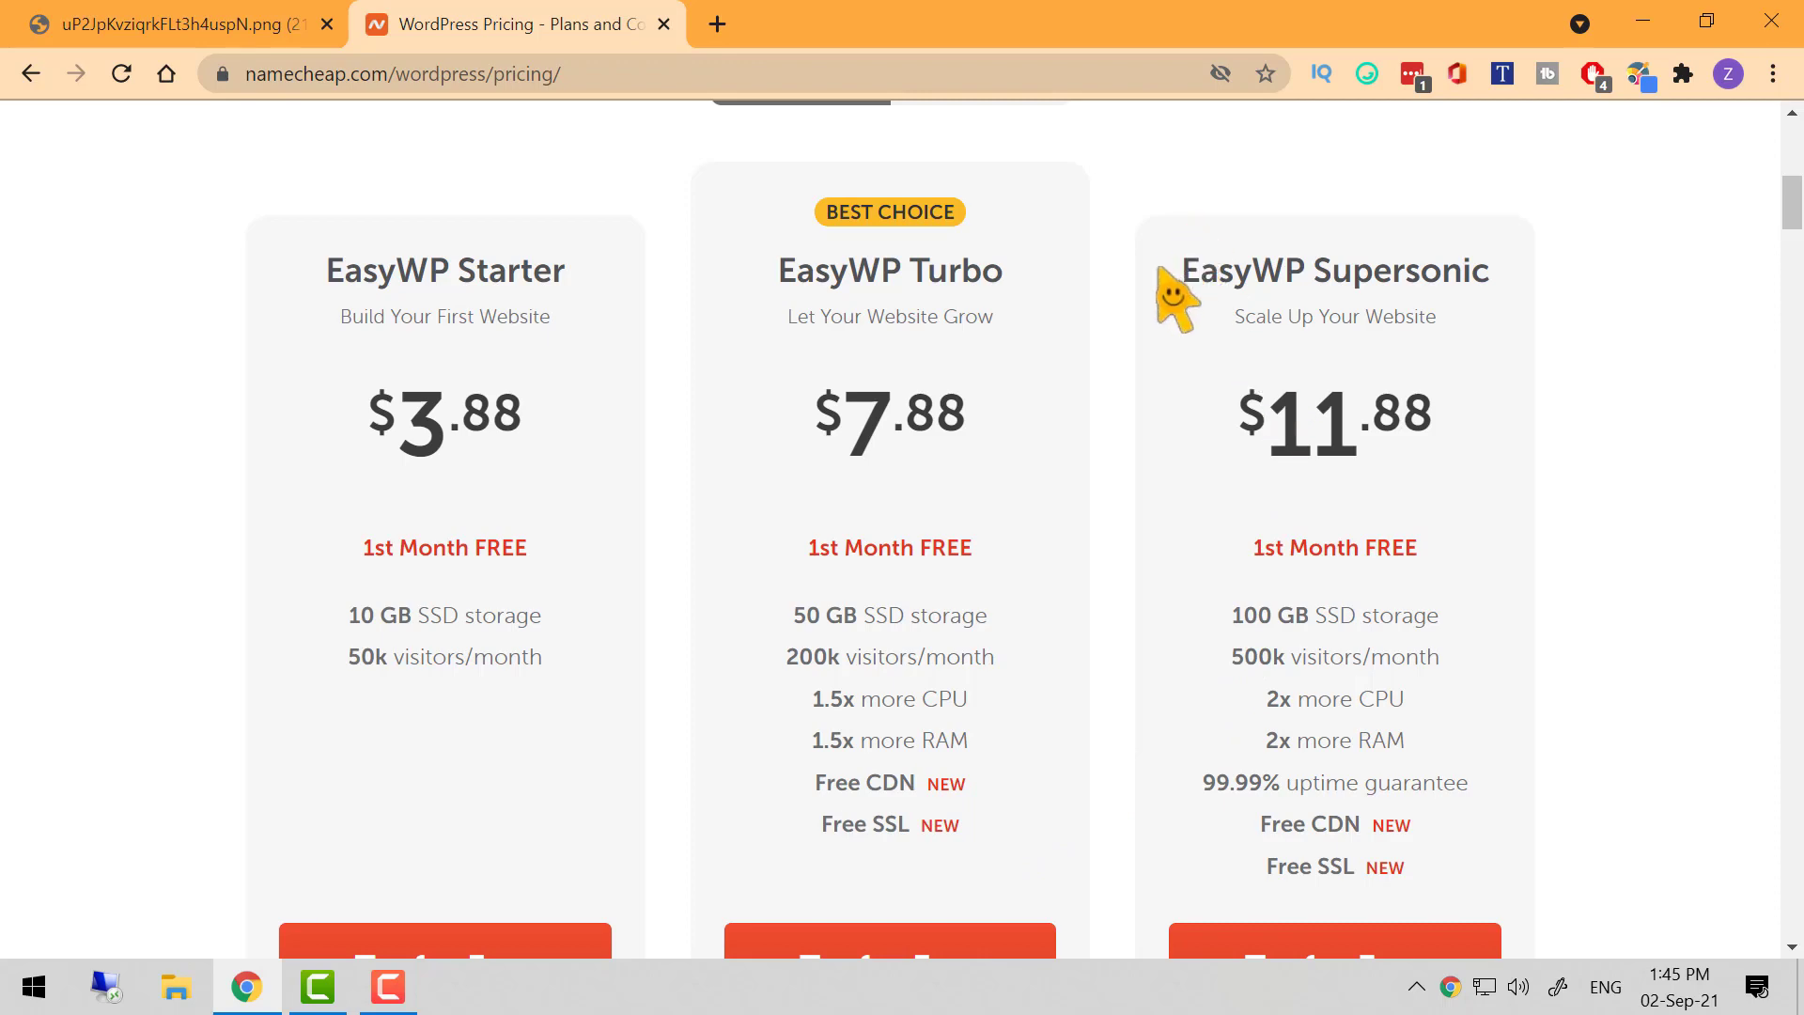
Examine the EasyWP Supersonic plan, highlighting its name, monthly price, storage, visitors, CPU and RAM, uptime guarantee, CDN and SSL entries
{"action": "left_click_drag", "start_coordinate": [1169, 271], "coordinate": [1515, 275]}
{"action": "left_click_drag", "start_coordinate": [1240, 419], "coordinate": [1409, 515]}
{"action": "scroll", "coordinate": [1226, 672], "scroll_direction": "down", "scroll_amount": 1}
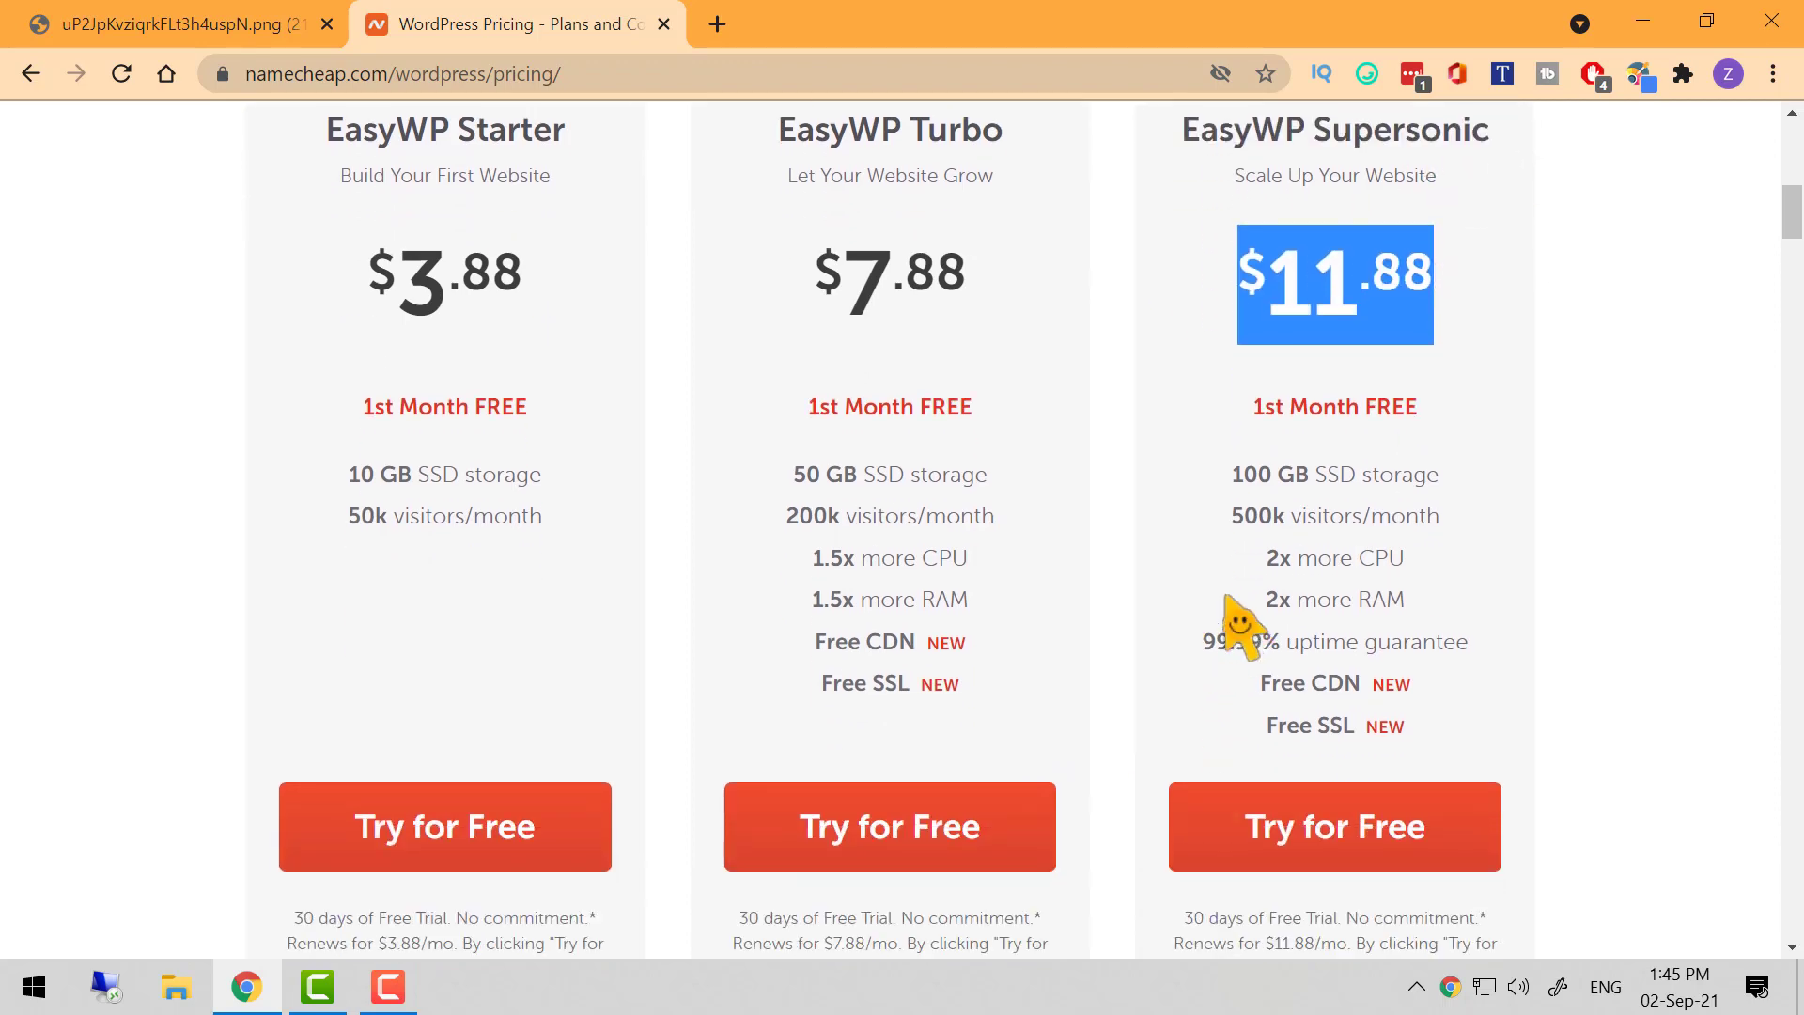
{"action": "left_click_drag", "start_coordinate": [1223, 477], "coordinate": [1442, 499]}
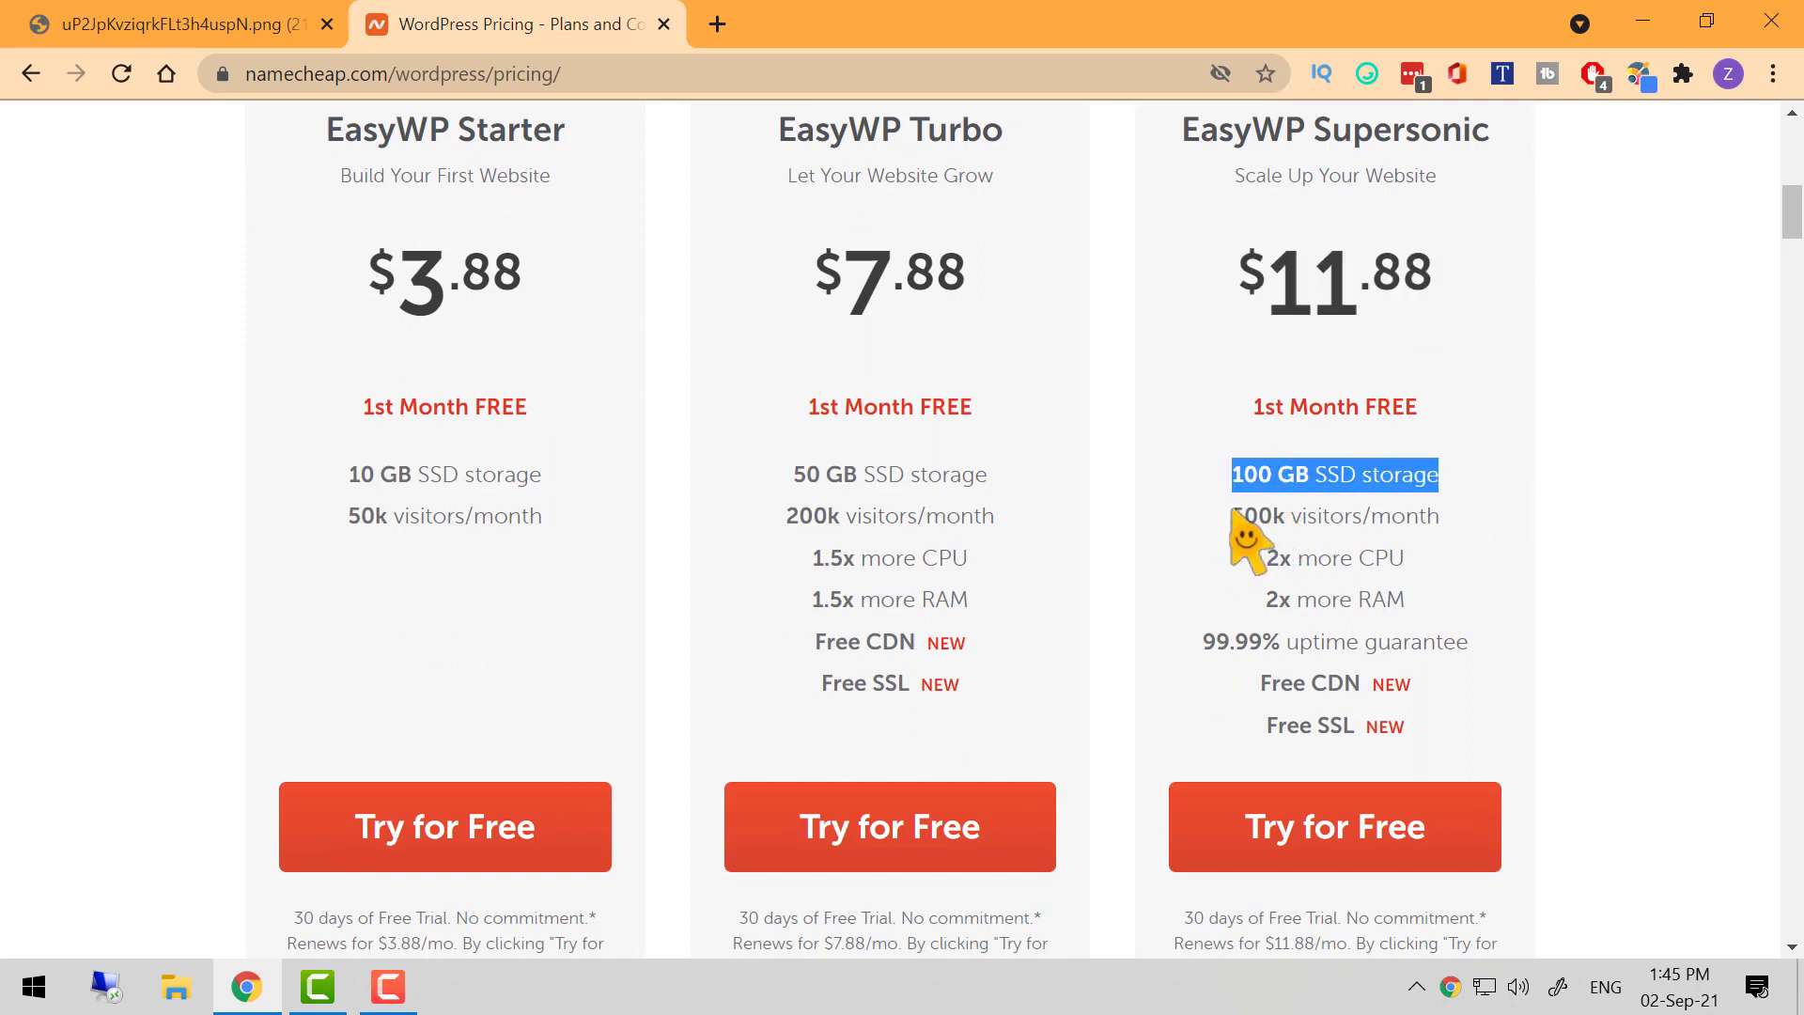
{"action": "left_click_drag", "start_coordinate": [1226, 514], "coordinate": [1439, 526]}
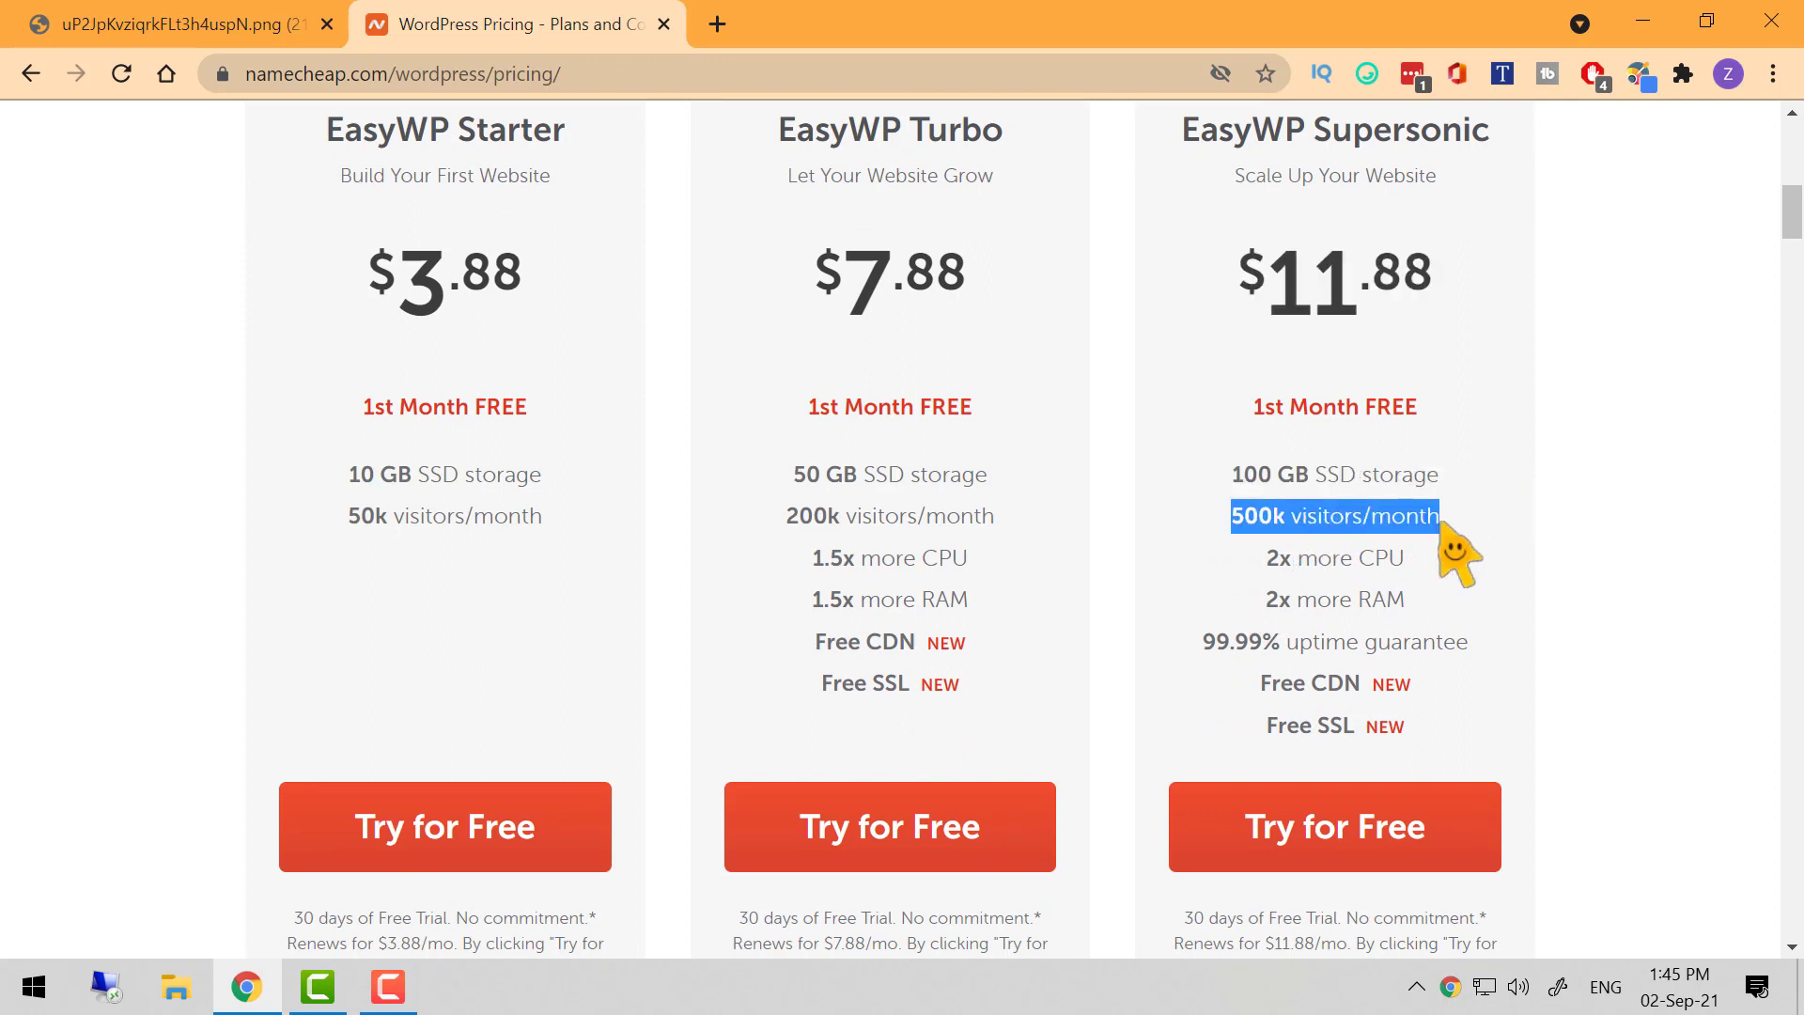
{"action": "left_click_drag", "start_coordinate": [1257, 561], "coordinate": [1387, 596]}
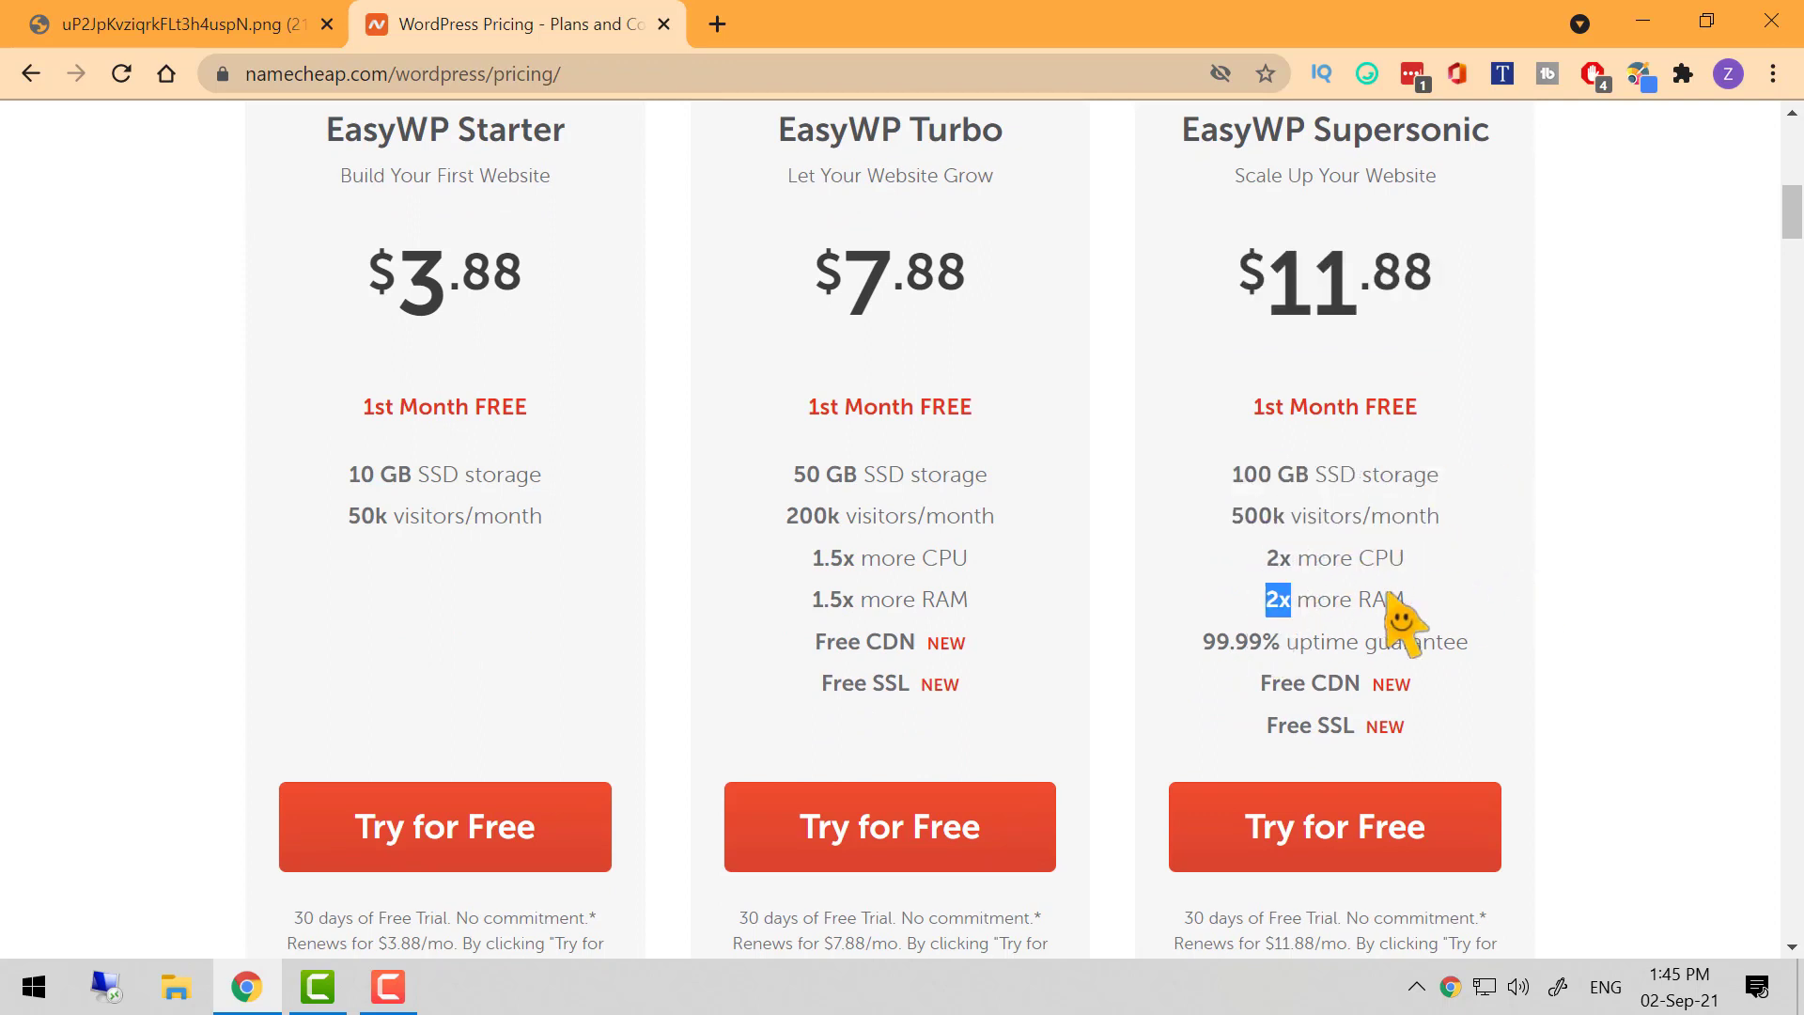
{"action": "left_click_drag", "start_coordinate": [1200, 643], "coordinate": [1527, 646]}
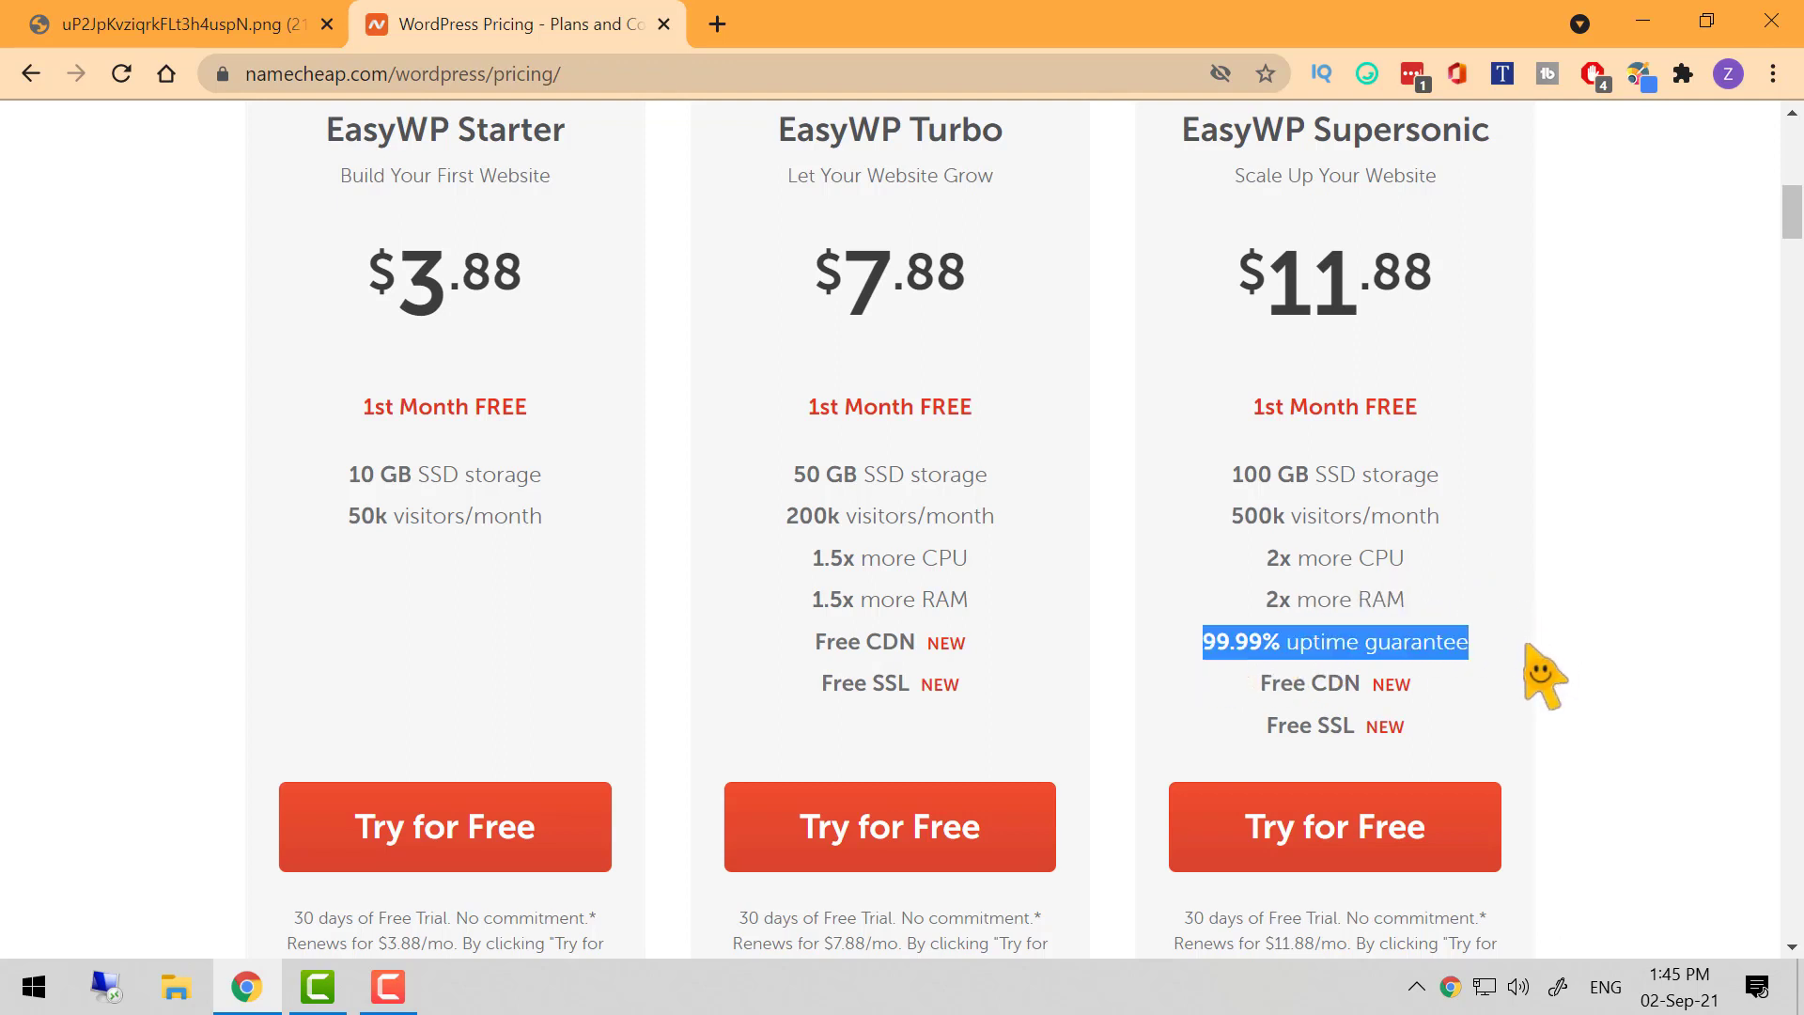
{"action": "left_click_drag", "start_coordinate": [1254, 684], "coordinate": [1426, 685]}
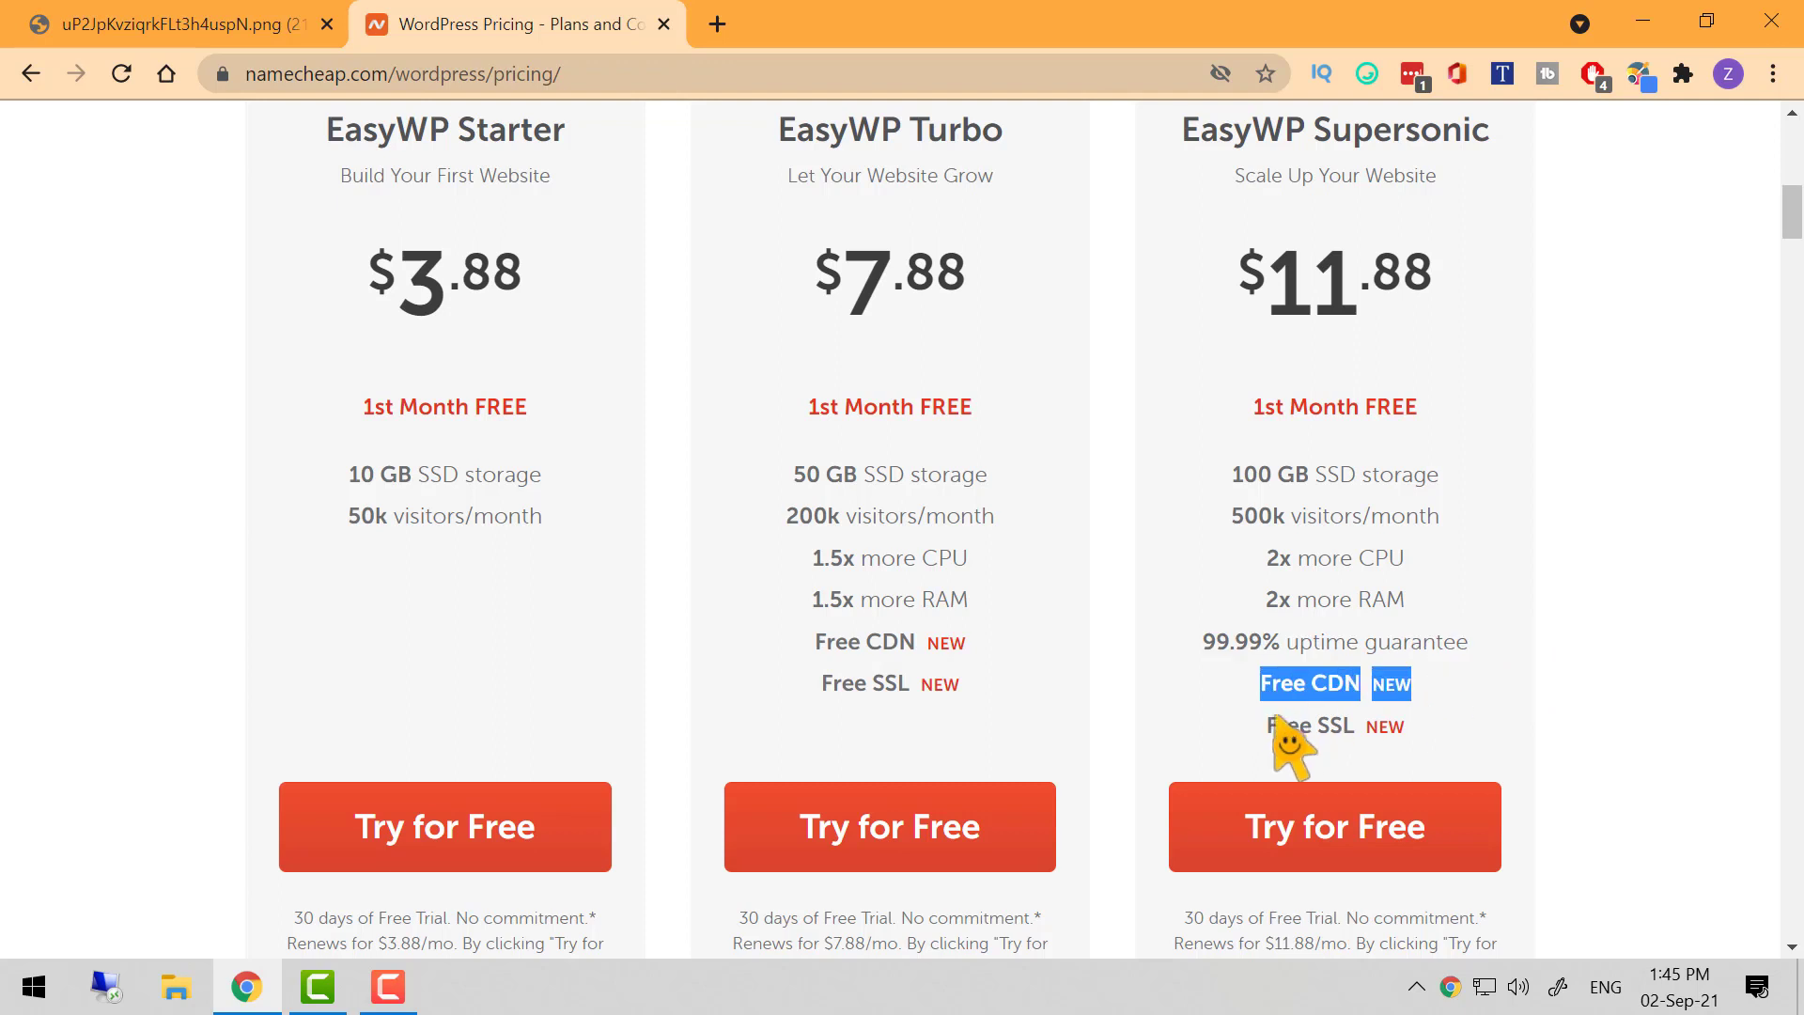
{"action": "left_click_drag", "start_coordinate": [1266, 725], "coordinate": [1410, 723]}
Switch between monthly and yearly billing, and highlight the yearly prices of the Starter, Turbo and Supersonic plans
{"action": "scroll", "coordinate": [1155, 691], "scroll_direction": "up", "scroll_amount": 3}
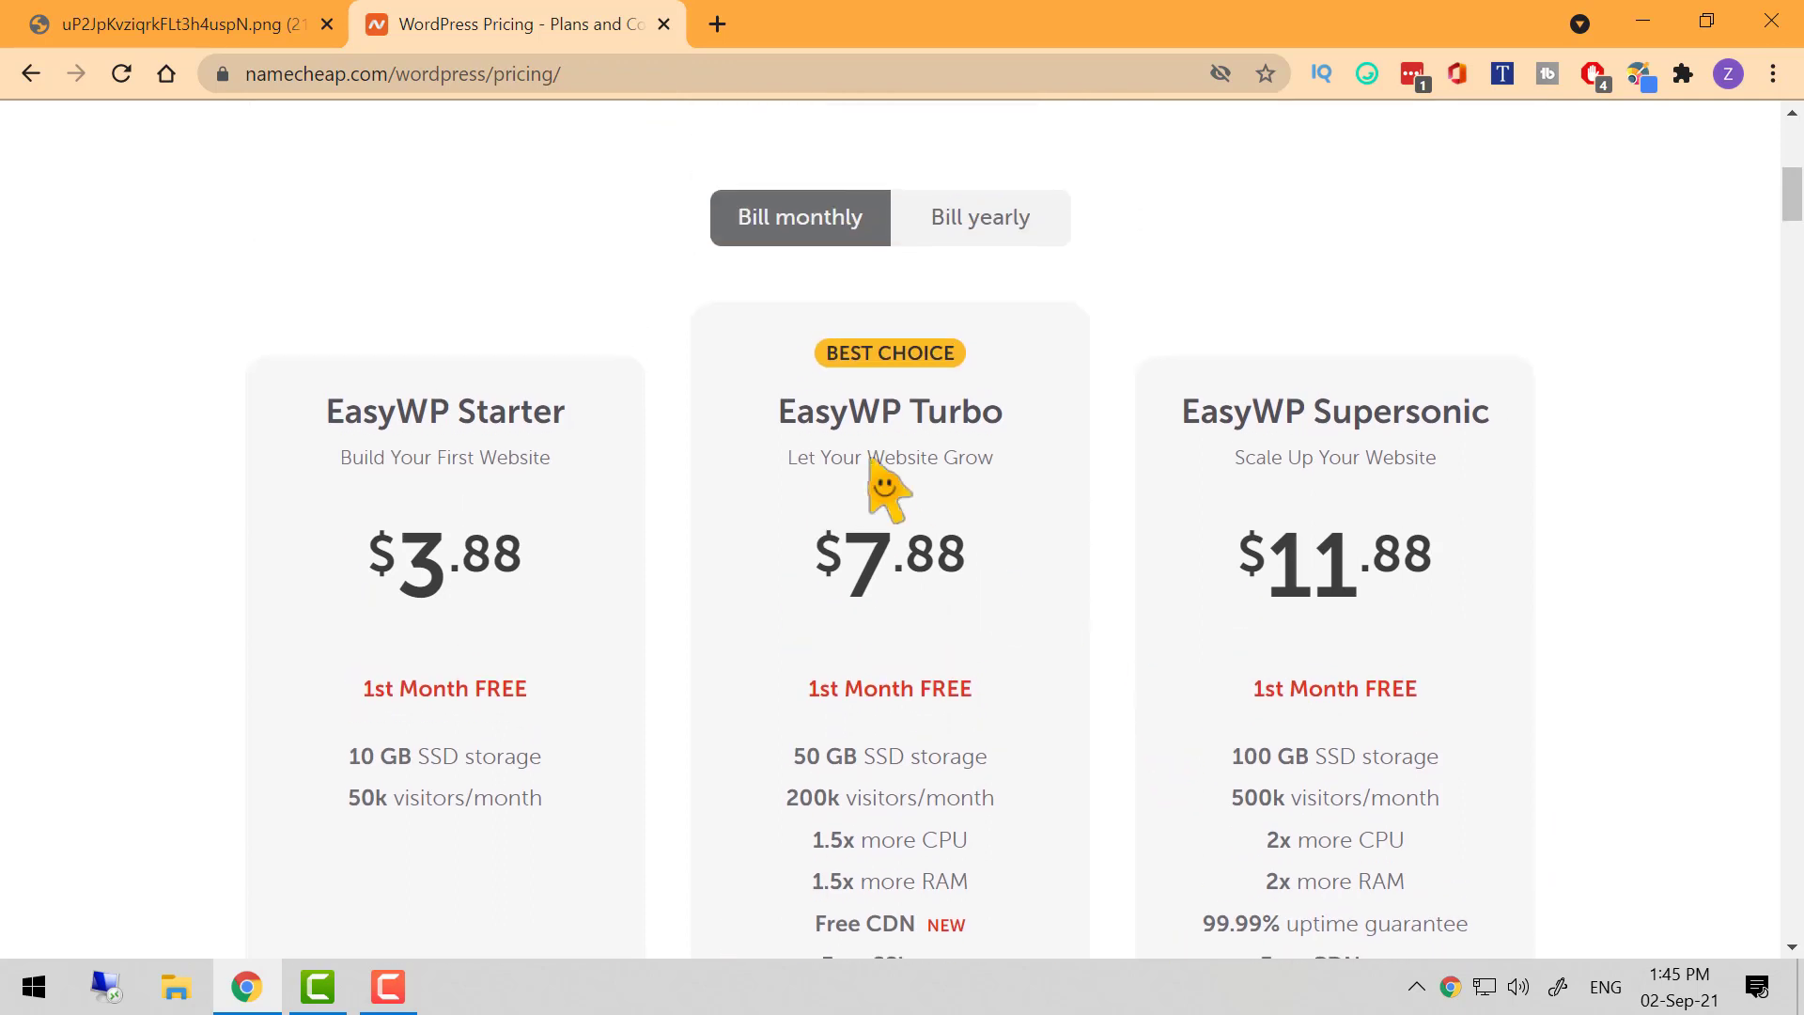
{"action": "left_click", "coordinate": [977, 230]}
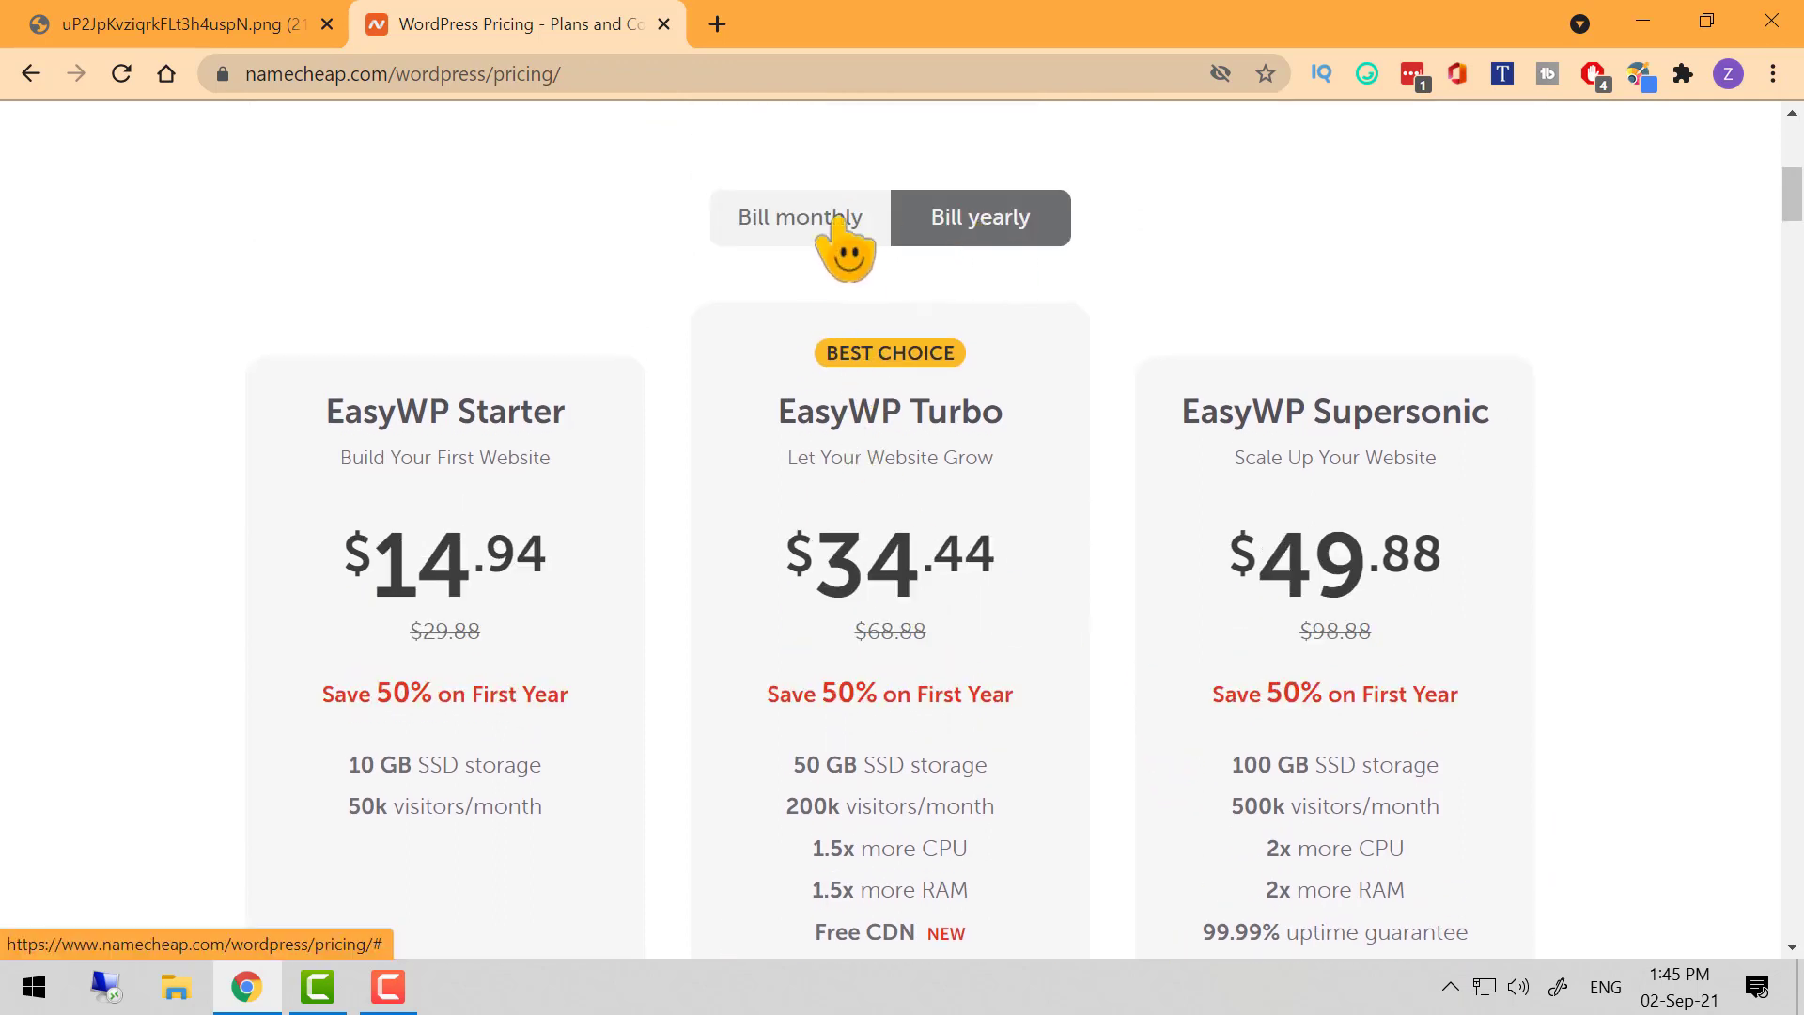
{"action": "left_click", "coordinate": [800, 230]}
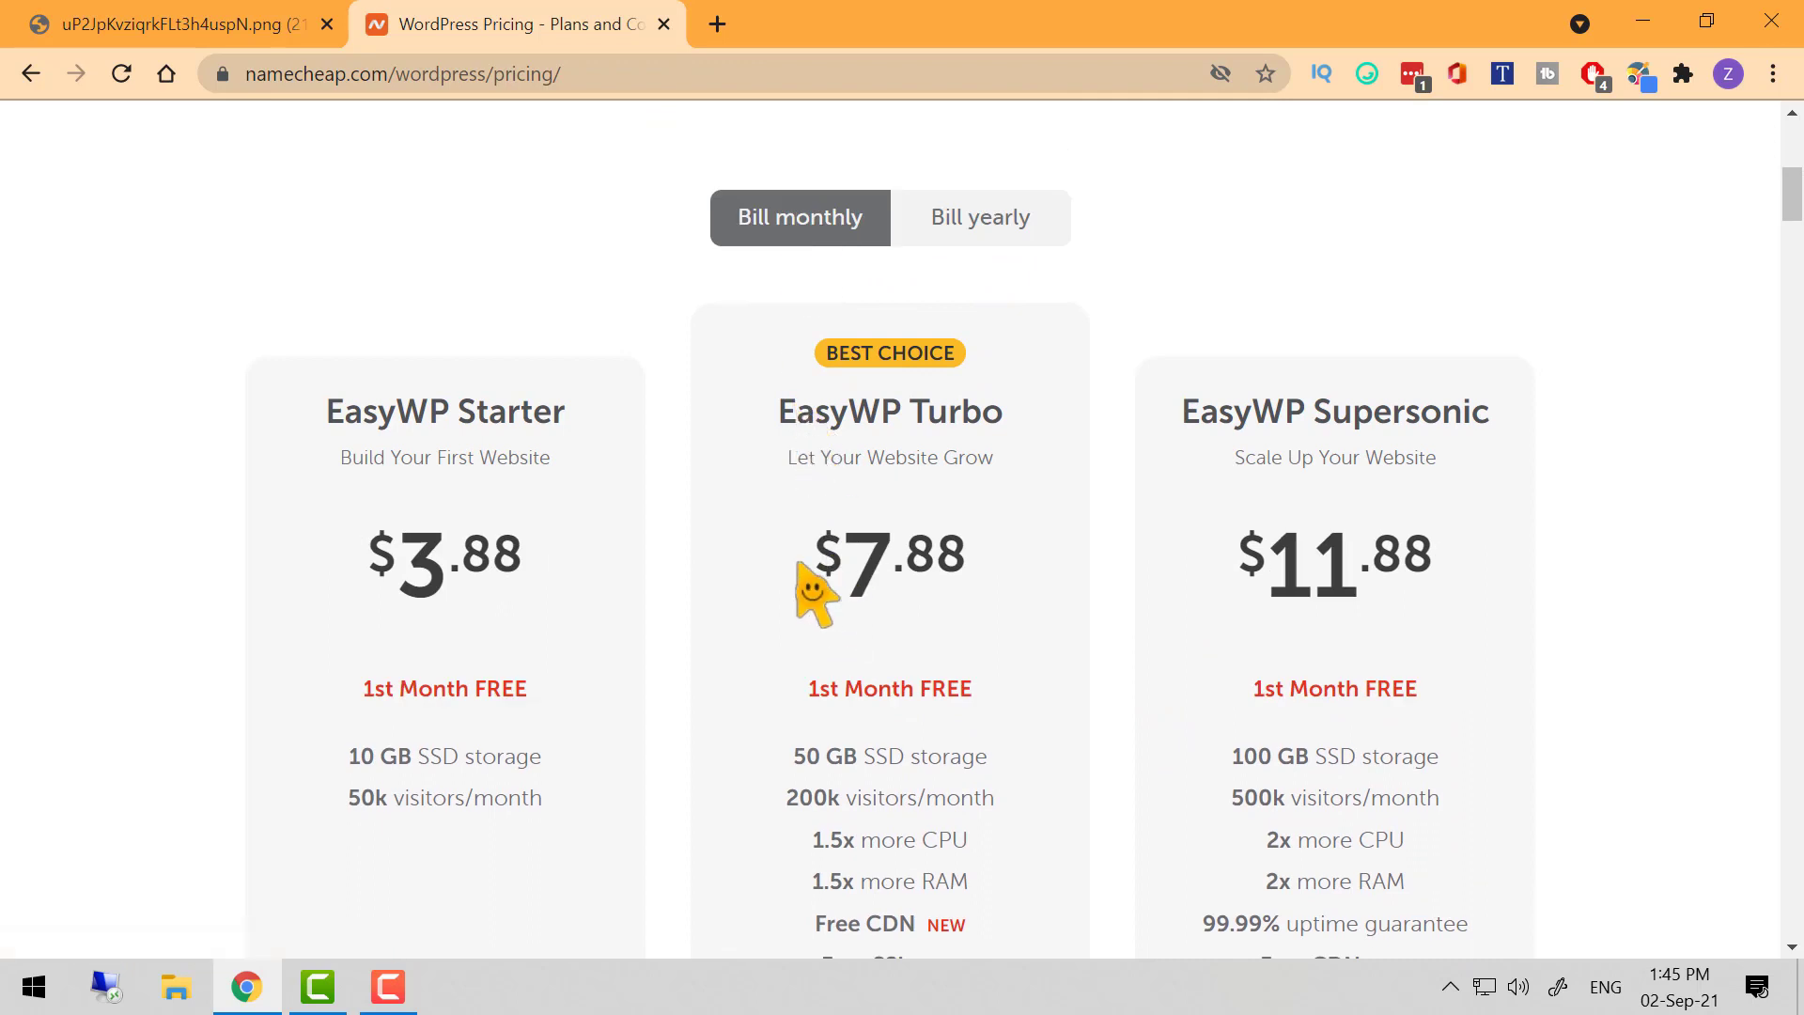
{"action": "left_click", "coordinate": [972, 236]}
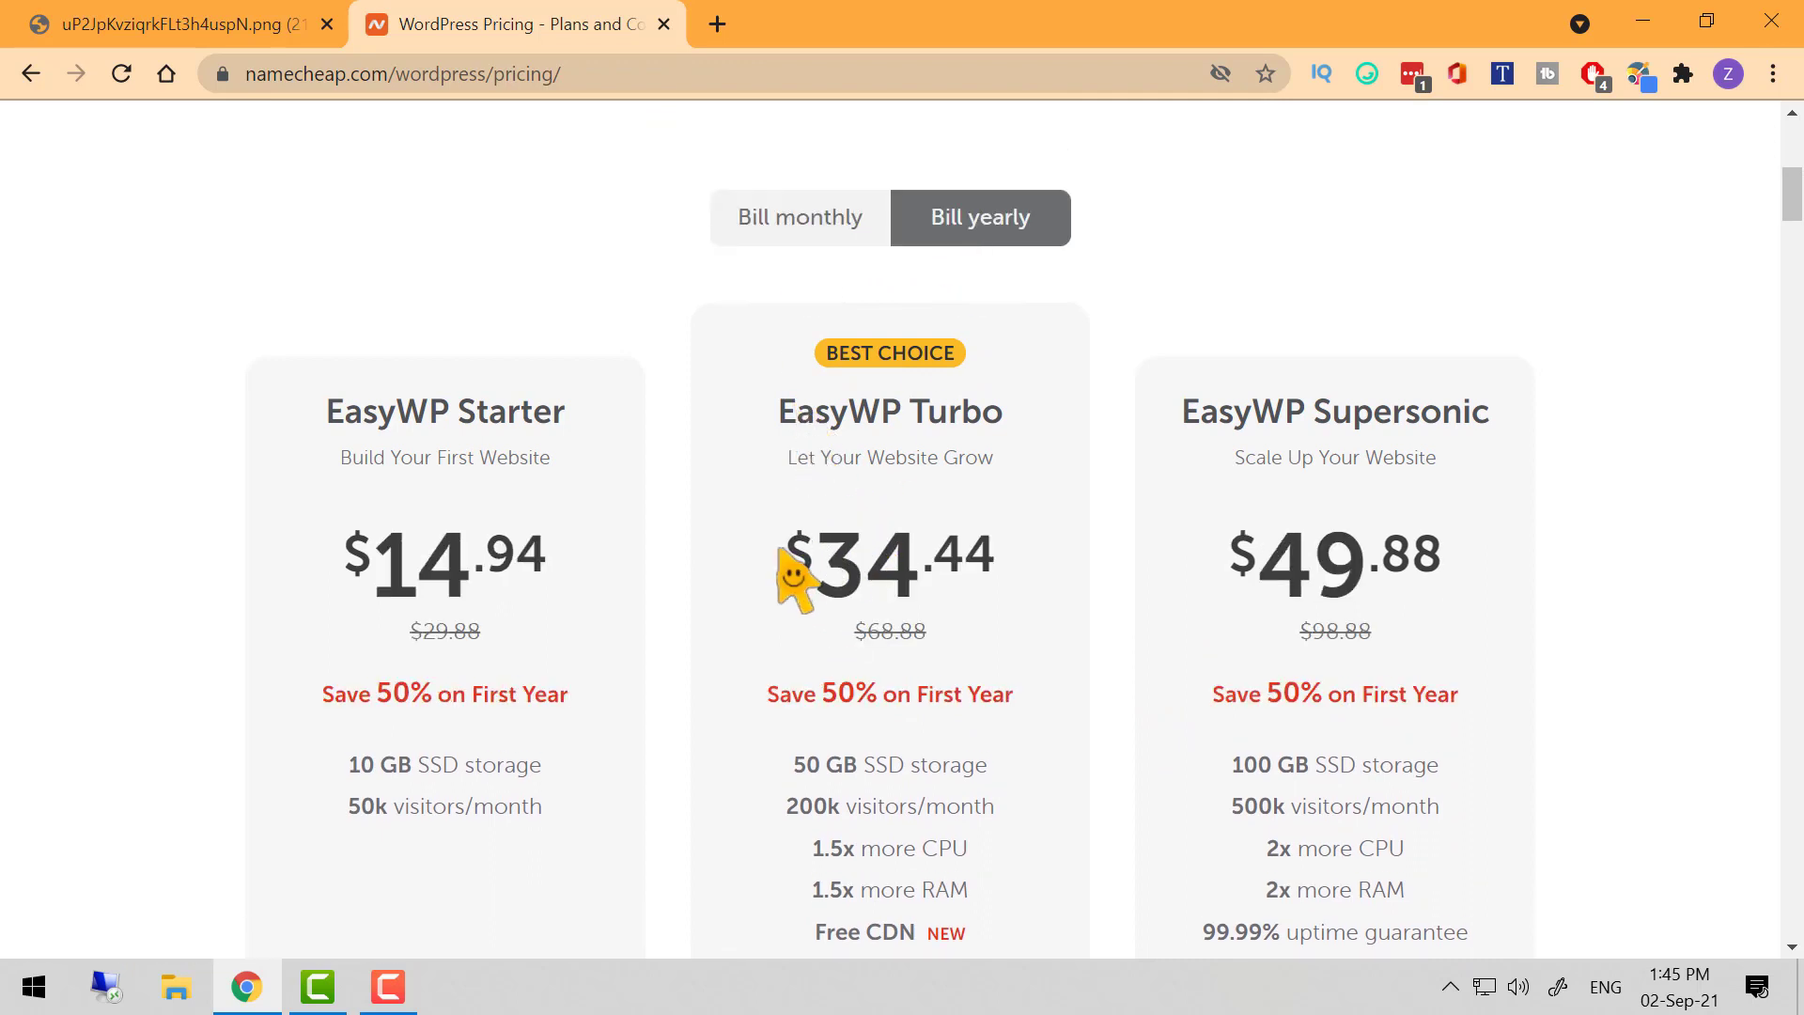
{"action": "left_click_drag", "start_coordinate": [771, 558], "coordinate": [1030, 556]}
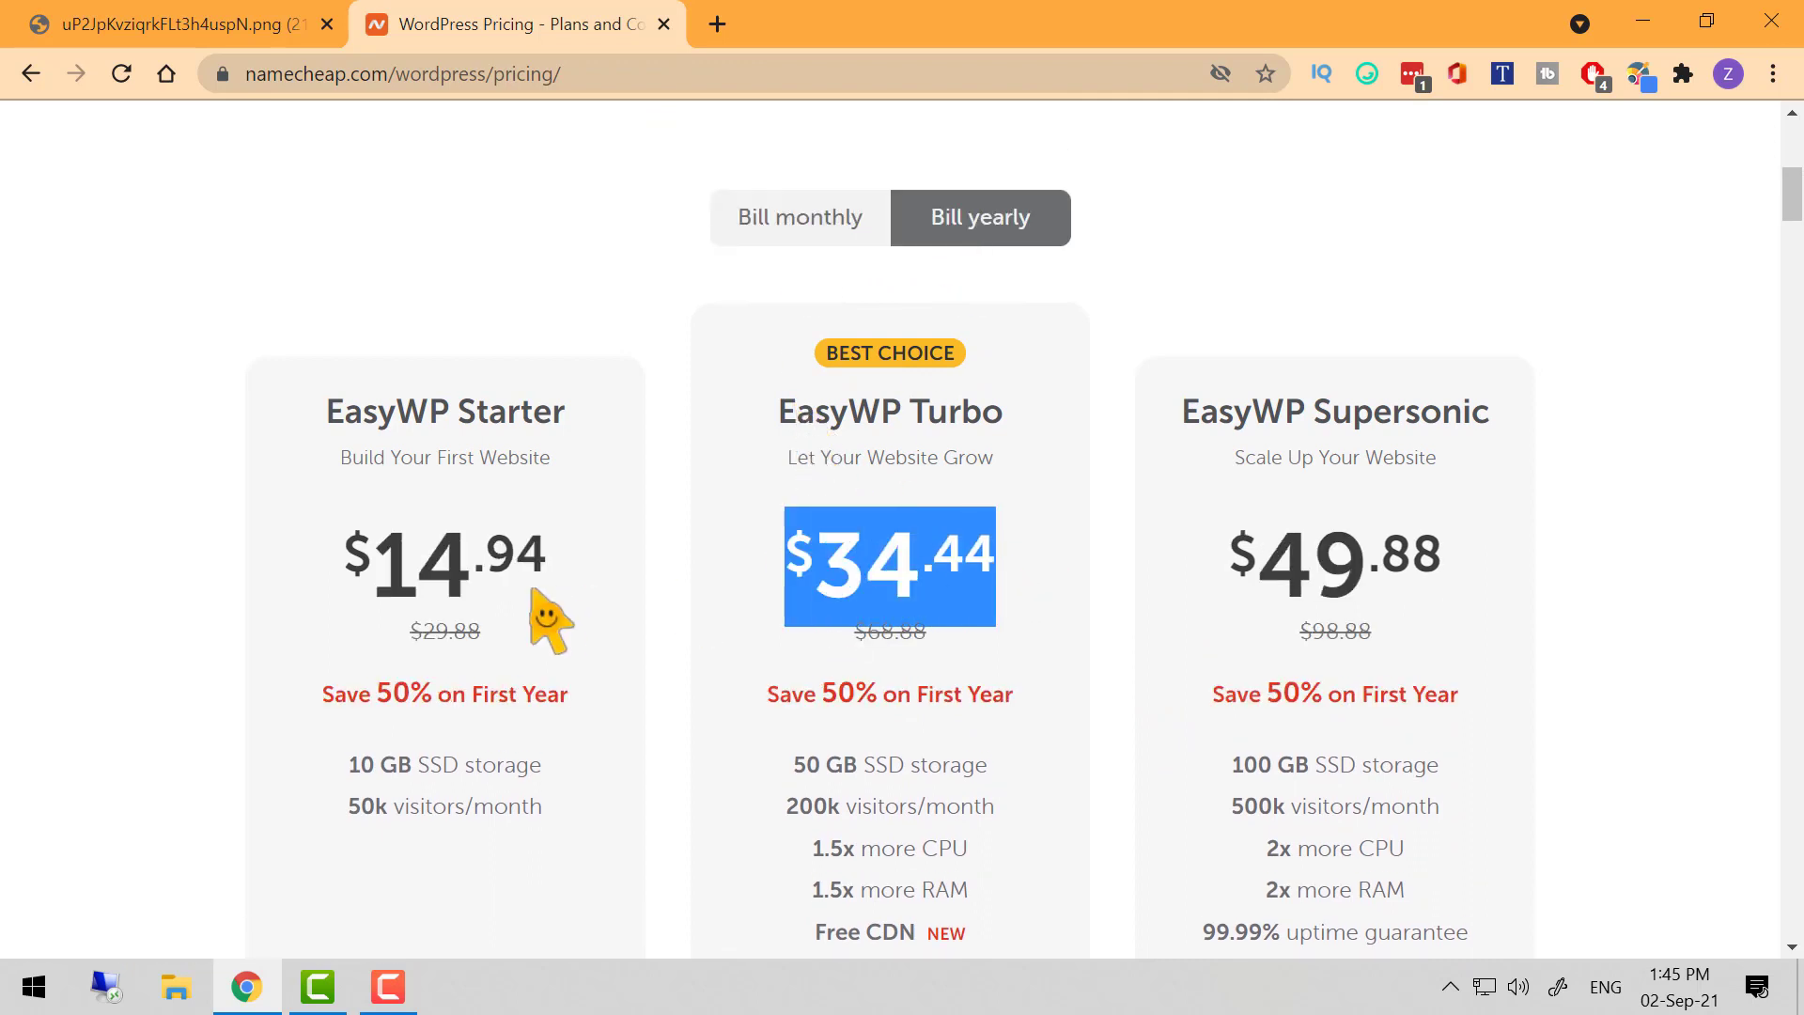
{"action": "left_click_drag", "start_coordinate": [323, 596], "coordinate": [1494, 577]}
{"action": "left_click", "coordinate": [567, 588]}
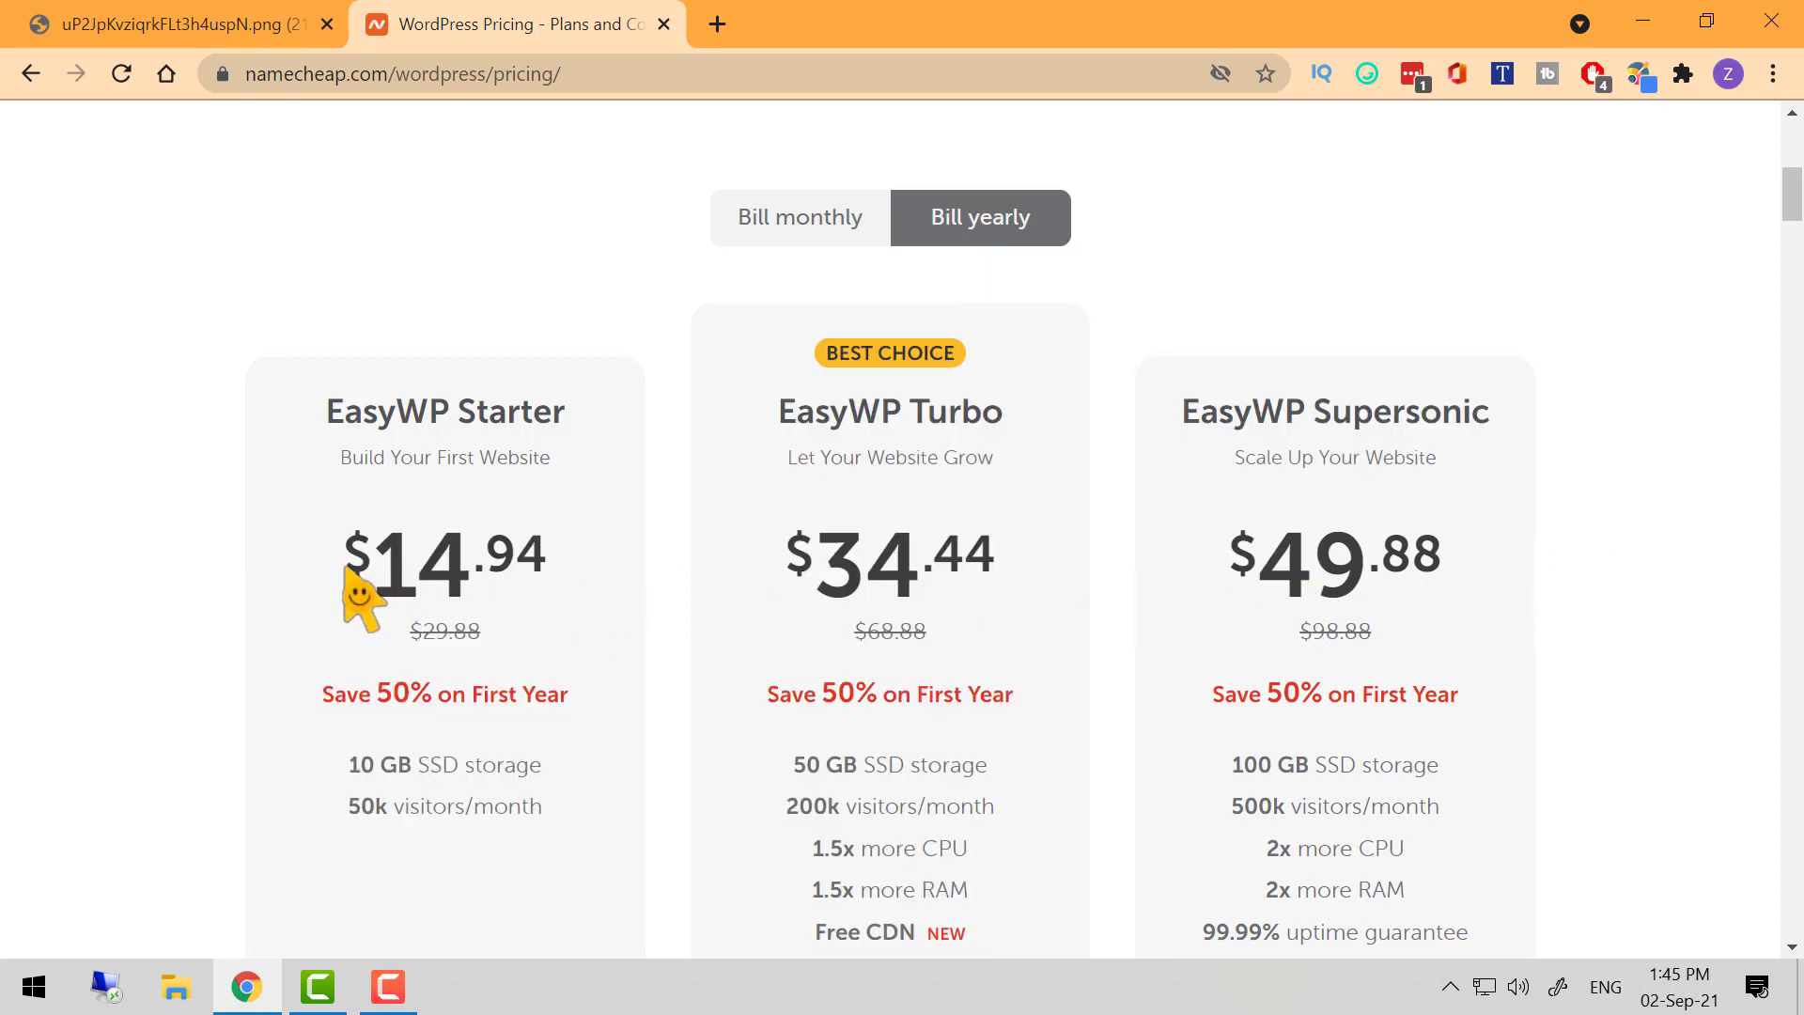
{"action": "left_click_drag", "start_coordinate": [347, 567], "coordinate": [557, 545]}
{"action": "left_click_drag", "start_coordinate": [769, 556], "coordinate": [1097, 547]}
{"action": "left_click_drag", "start_coordinate": [1212, 554], "coordinate": [1489, 554]}
{"action": "left_click", "coordinate": [1109, 588]}
Compare the three plans under monthly and yearly billing once more, leaving monthly billing selected
{"action": "left_click", "coordinate": [813, 225]}
{"action": "scroll", "coordinate": [916, 587], "scroll_direction": "down", "scroll_amount": 2}
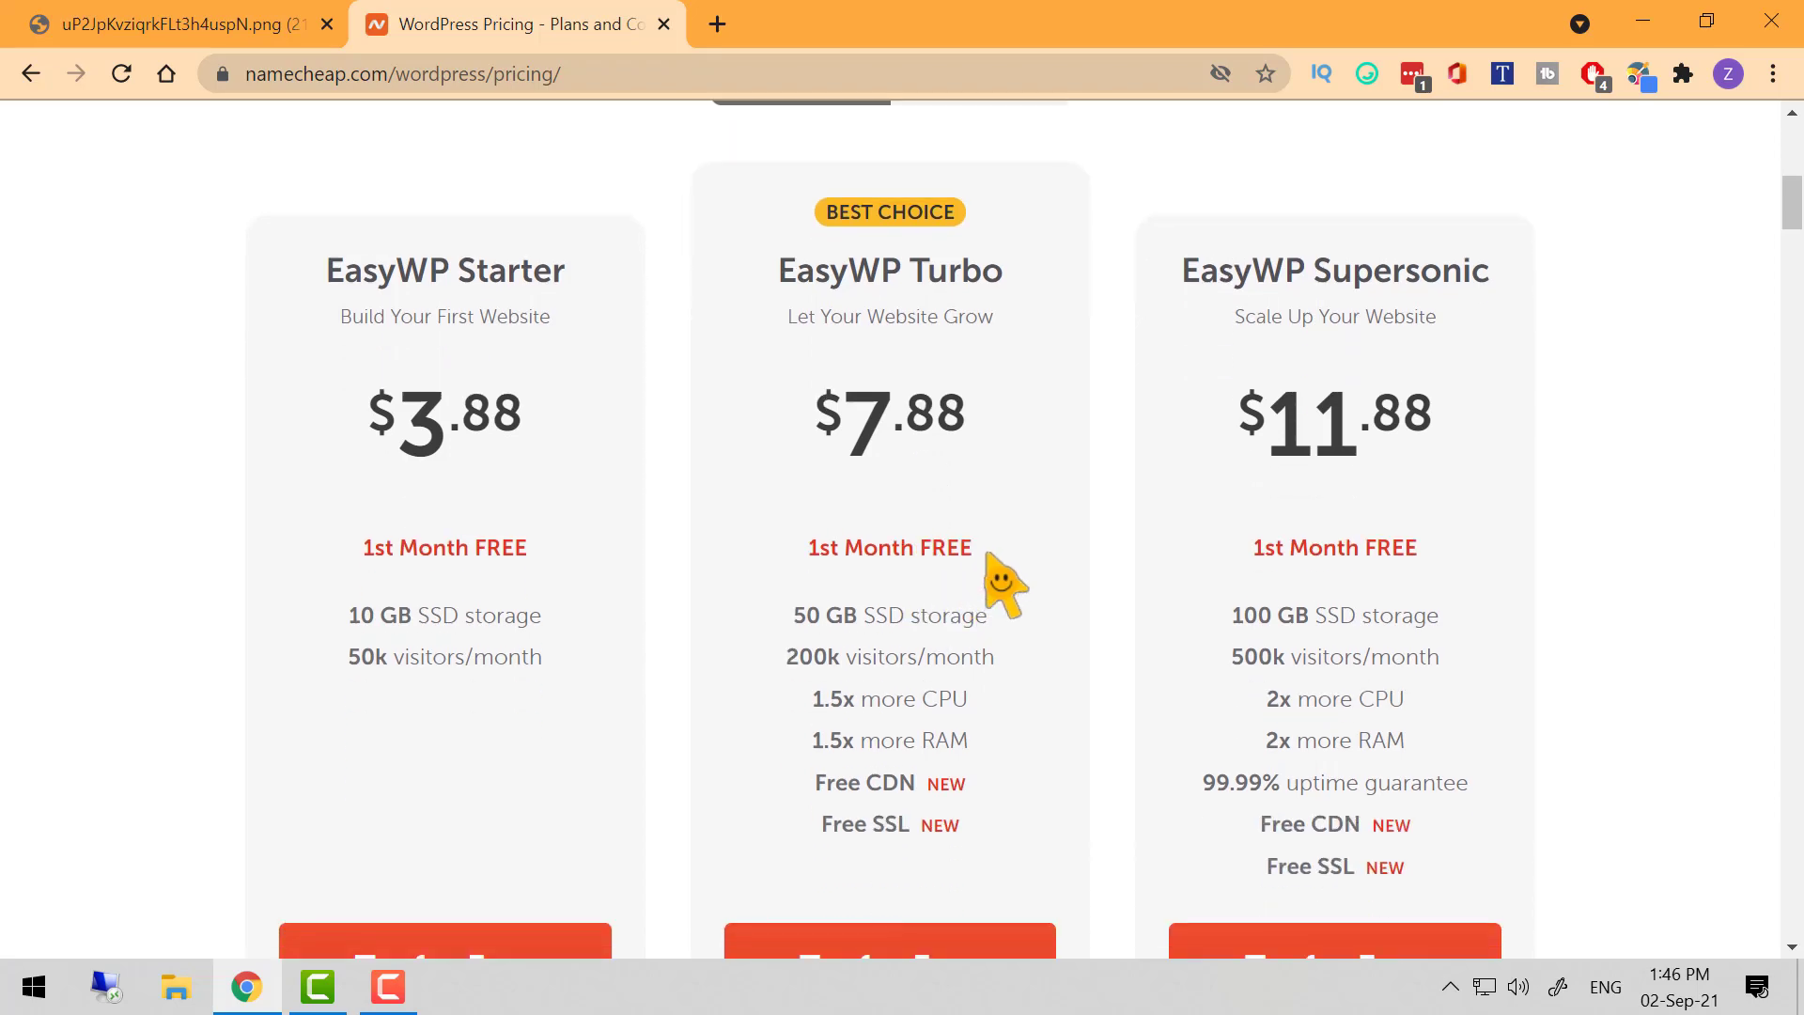
{"action": "scroll", "coordinate": [1015, 578], "scroll_direction": "up", "scroll_amount": 1}
{"action": "left_click", "coordinate": [940, 203]}
{"action": "scroll", "coordinate": [1127, 526], "scroll_direction": "down", "scroll_amount": 2}
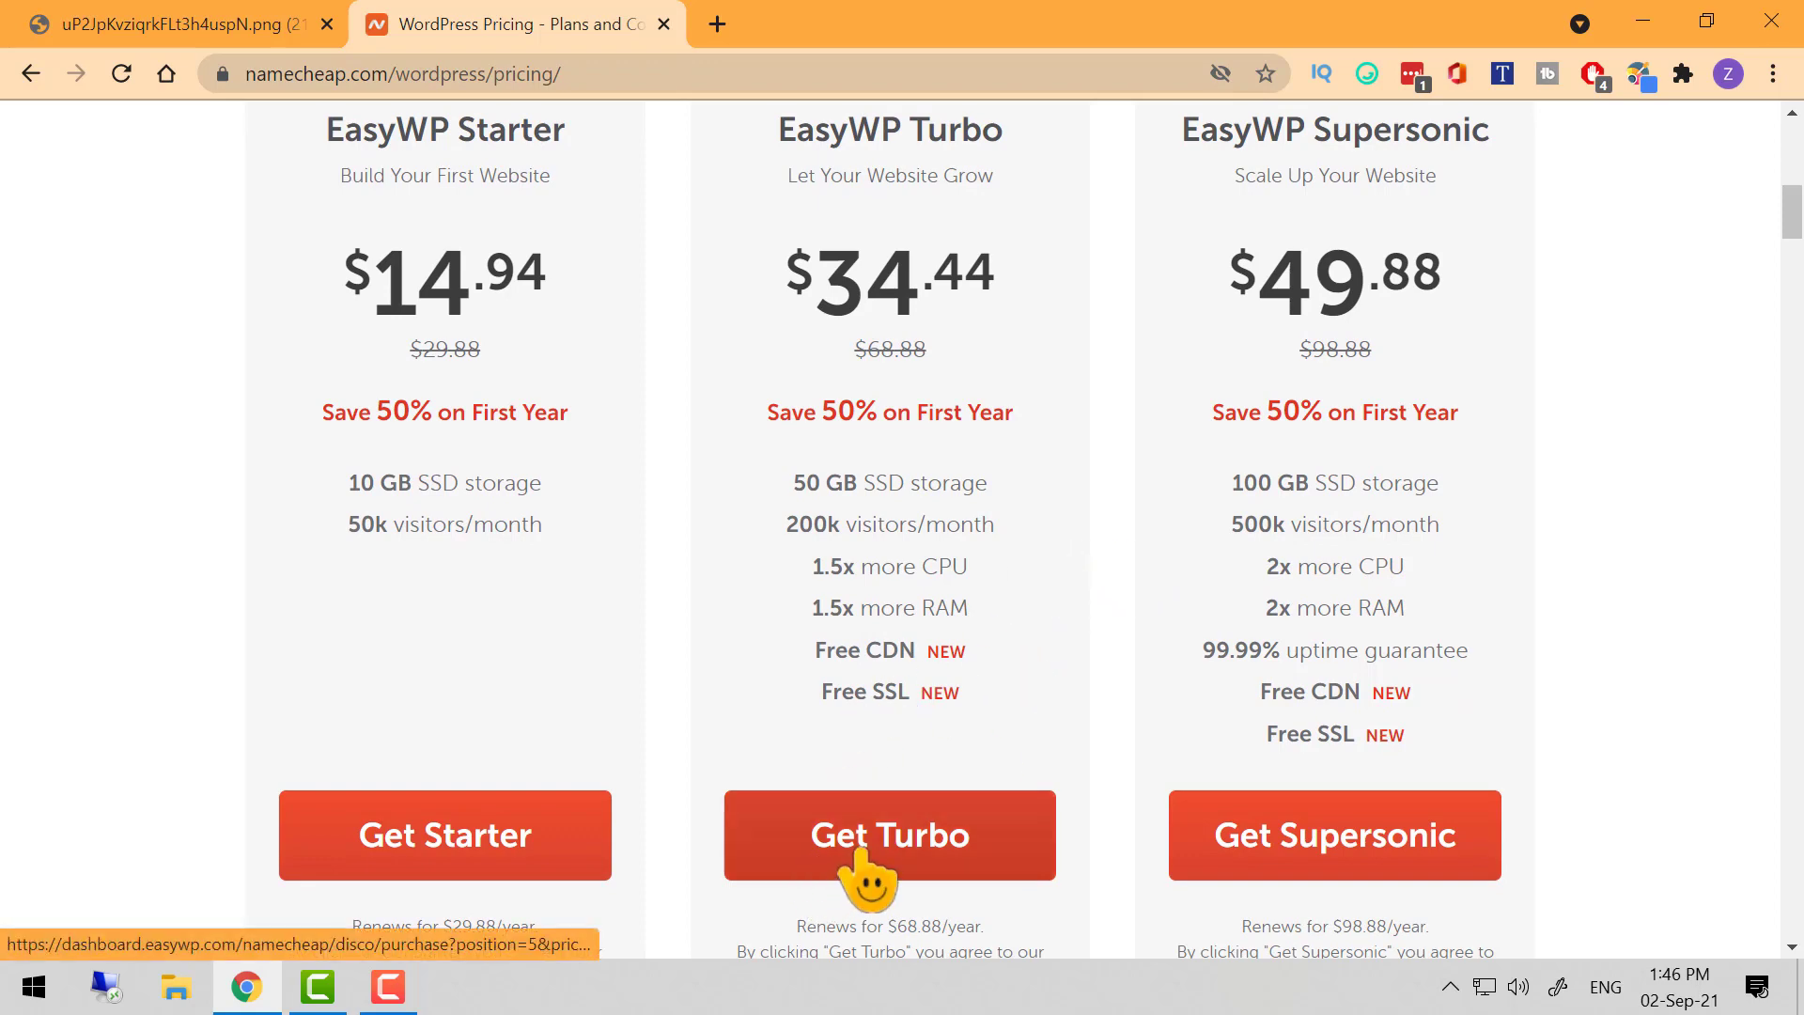
{"action": "scroll", "coordinate": [863, 873], "scroll_direction": "up", "scroll_amount": 3}
{"action": "left_click", "coordinate": [835, 240]}
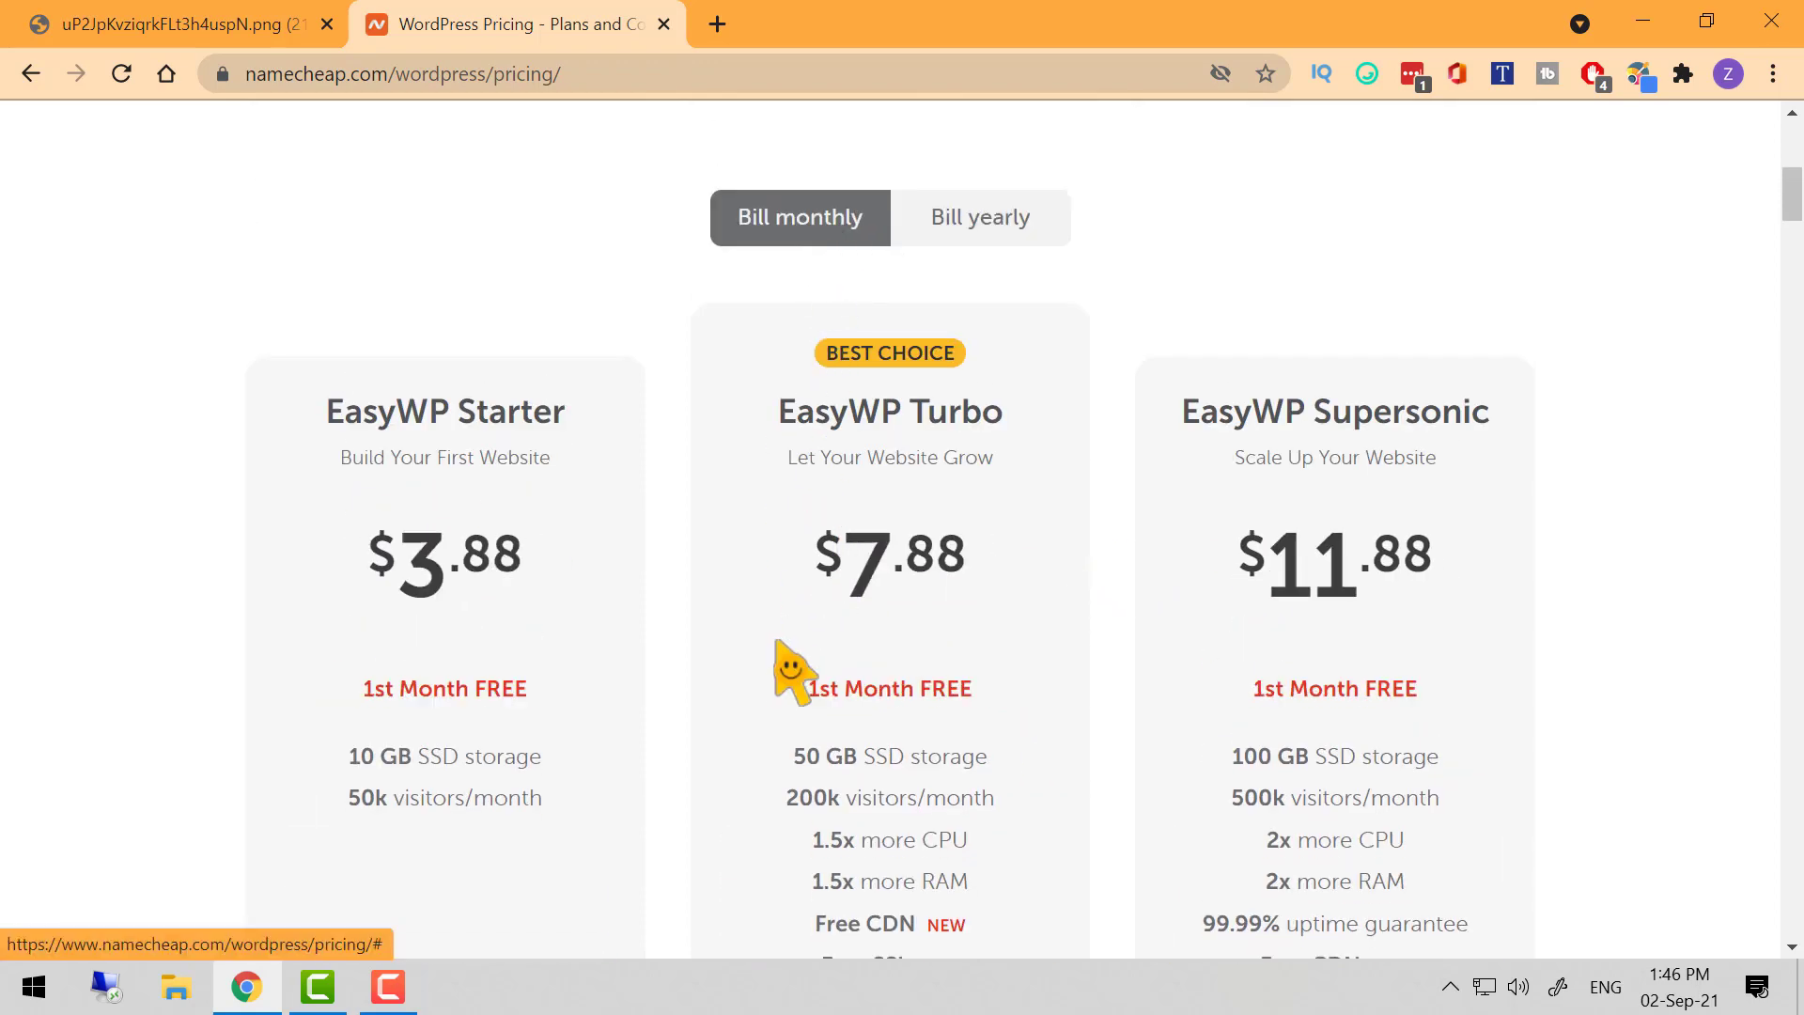
Highlight the Supersonic monthly price and the Turbo visitor allowance, and start the free trial of the EasyWP Turbo plan with monthly billing
{"action": "scroll", "coordinate": [785, 658], "scroll_direction": "down", "scroll_amount": 3}
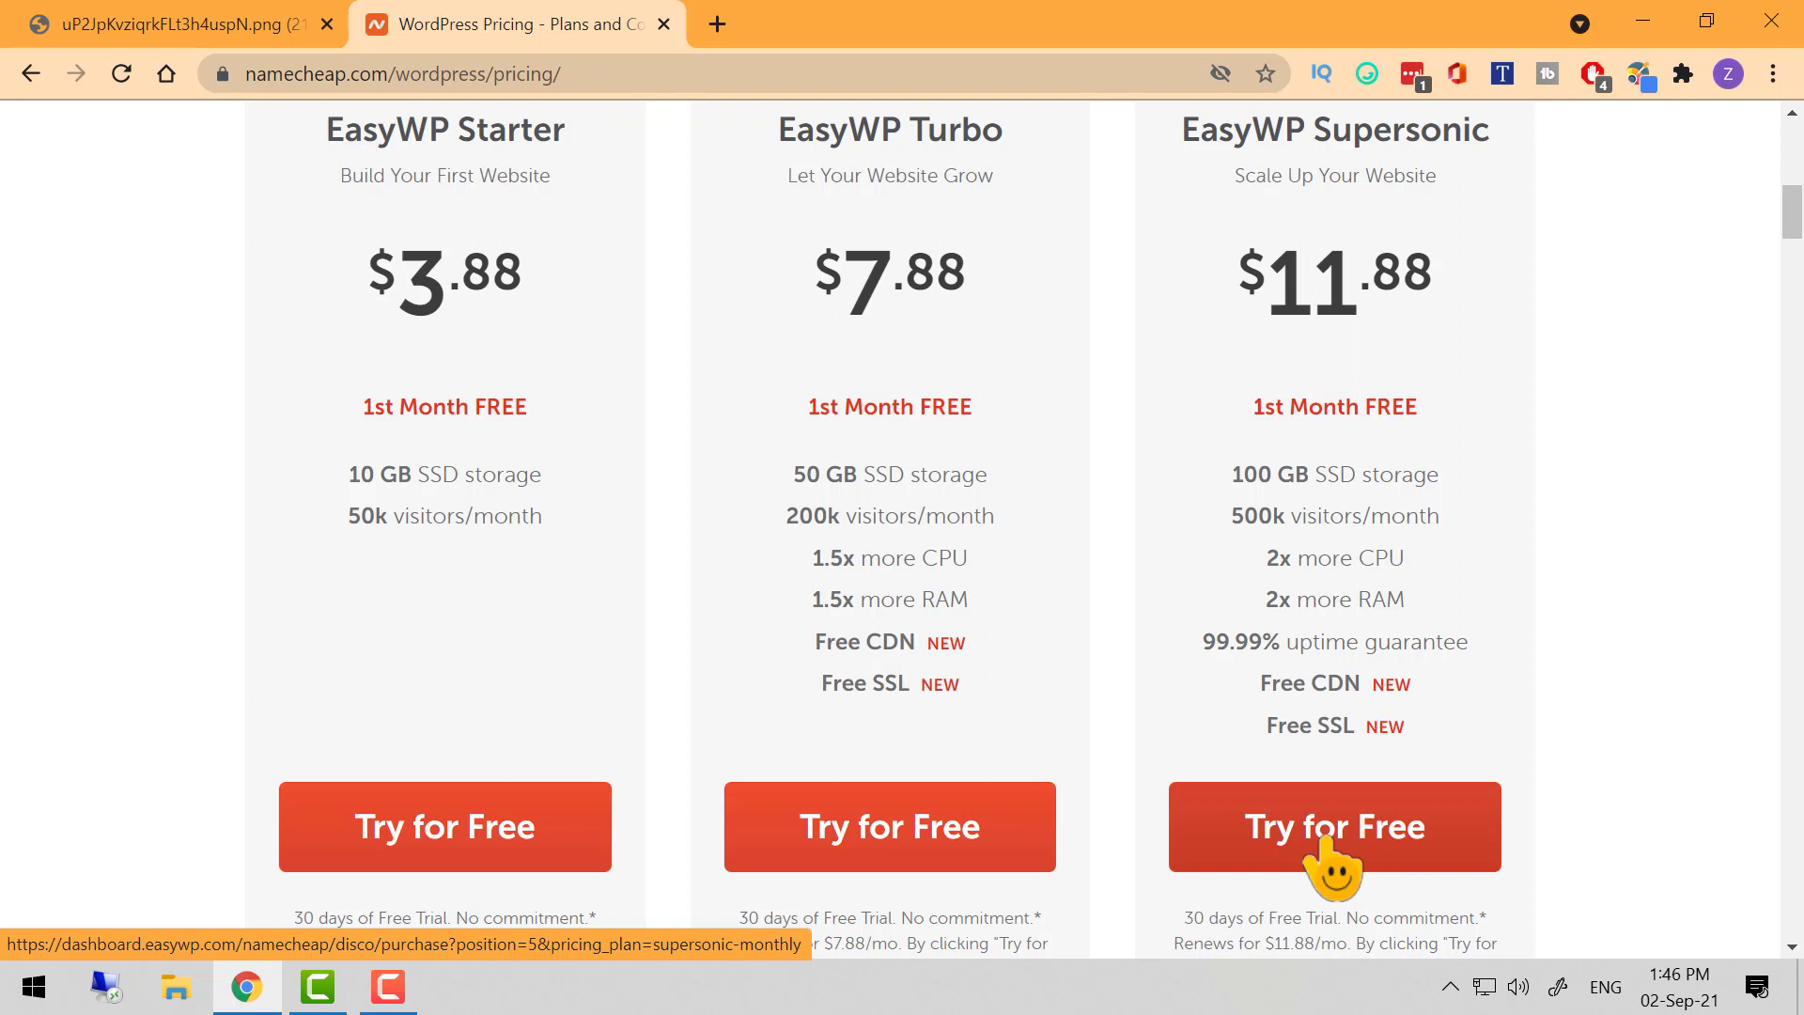
{"action": "left_click_drag", "start_coordinate": [1228, 294], "coordinate": [1490, 301]}
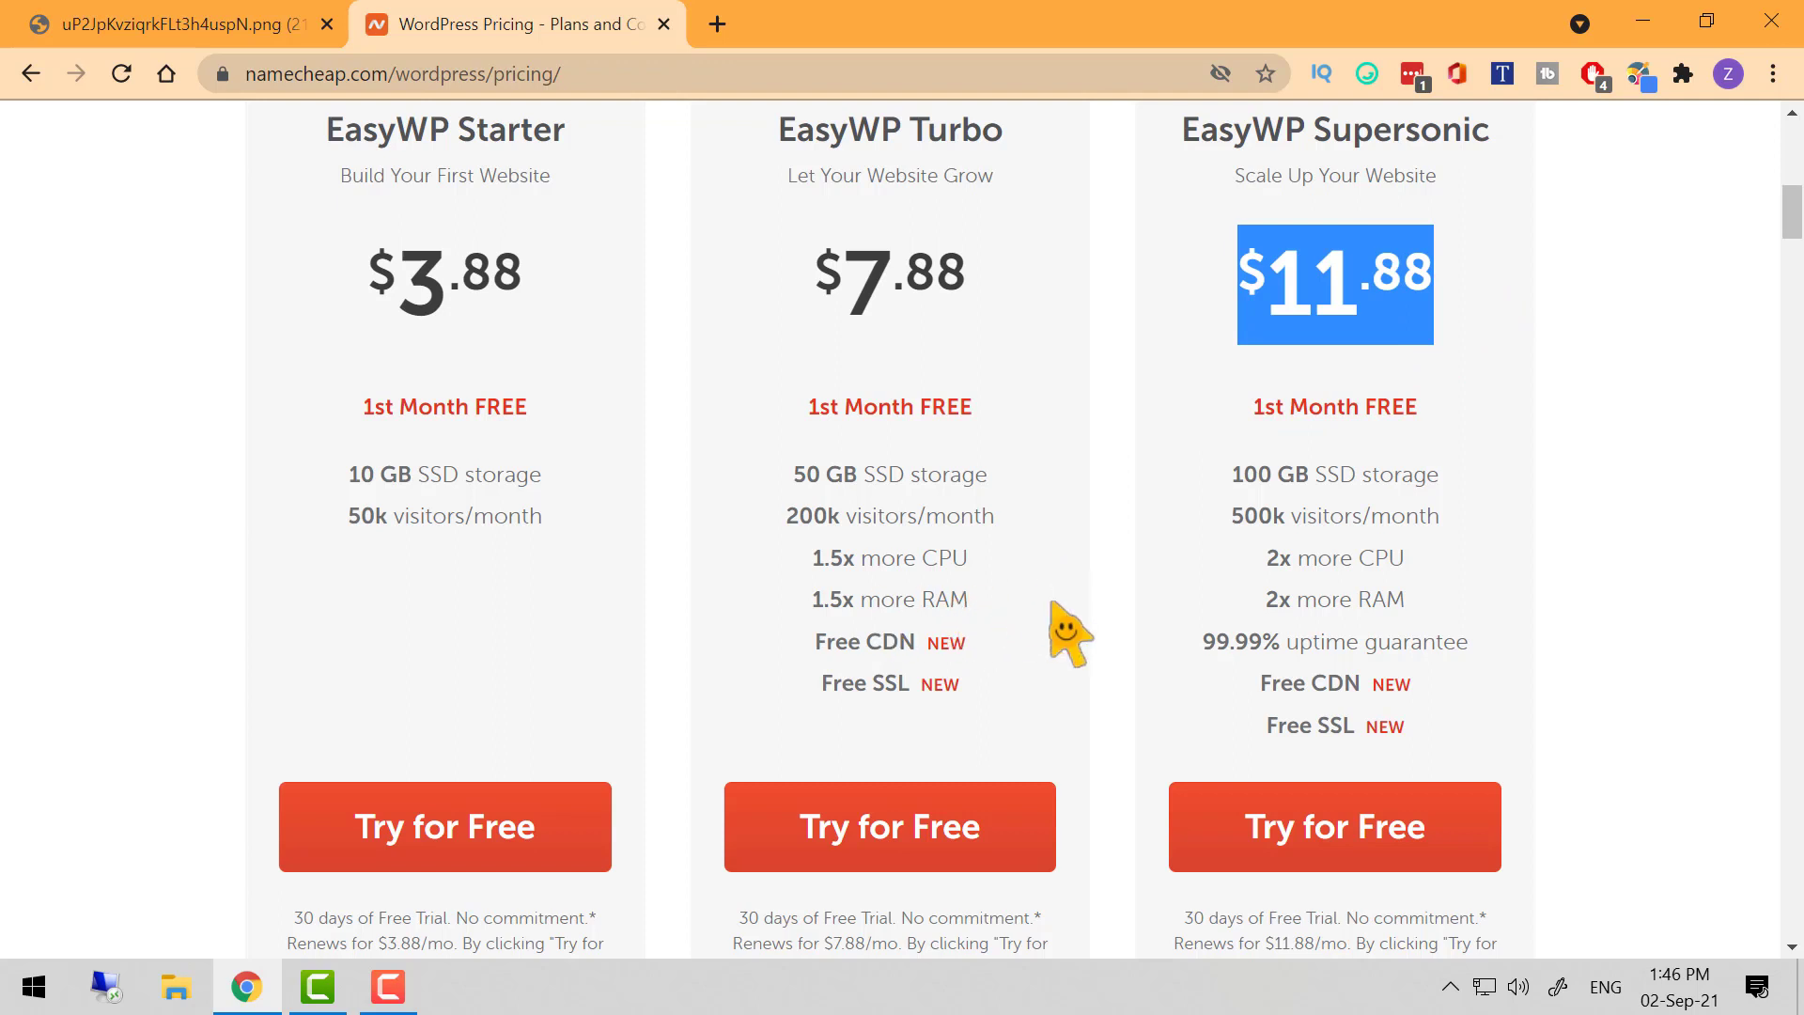
{"action": "left_click_drag", "start_coordinate": [789, 474], "coordinate": [1513, 504]}
{"action": "left_click", "coordinate": [788, 518]}
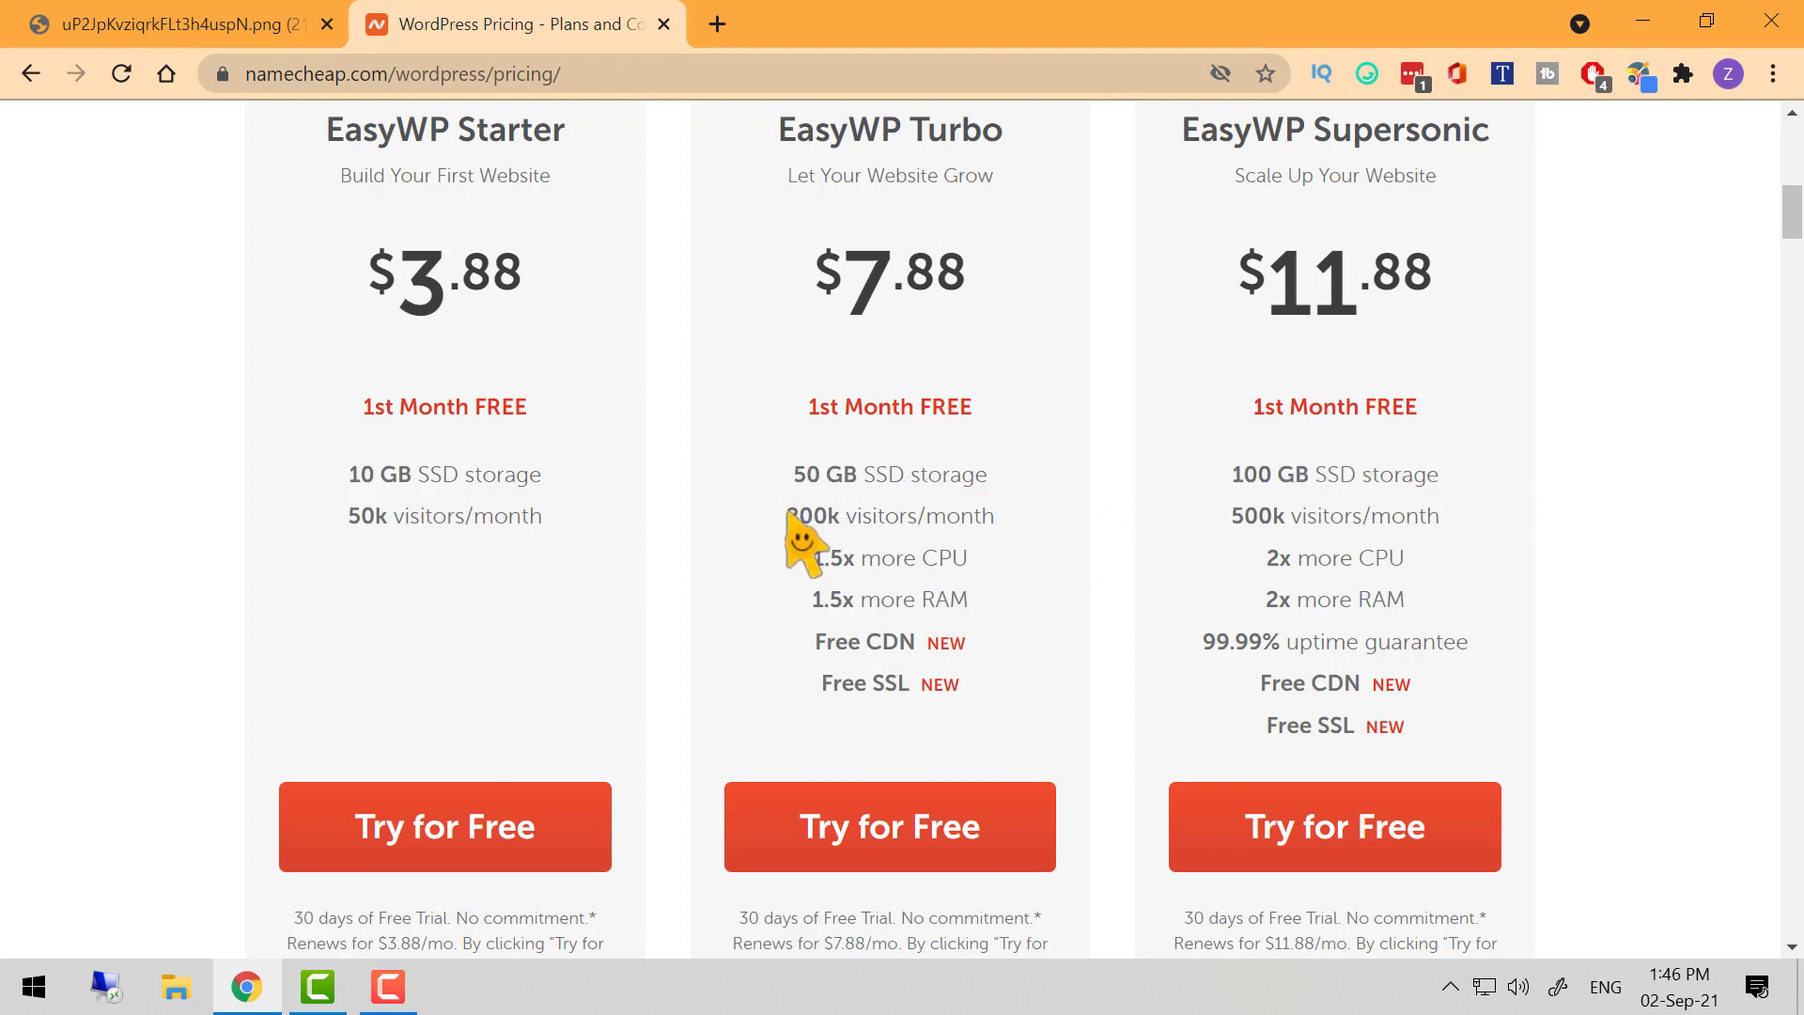
{"action": "left_click_drag", "start_coordinate": [787, 522], "coordinate": [1023, 526]}
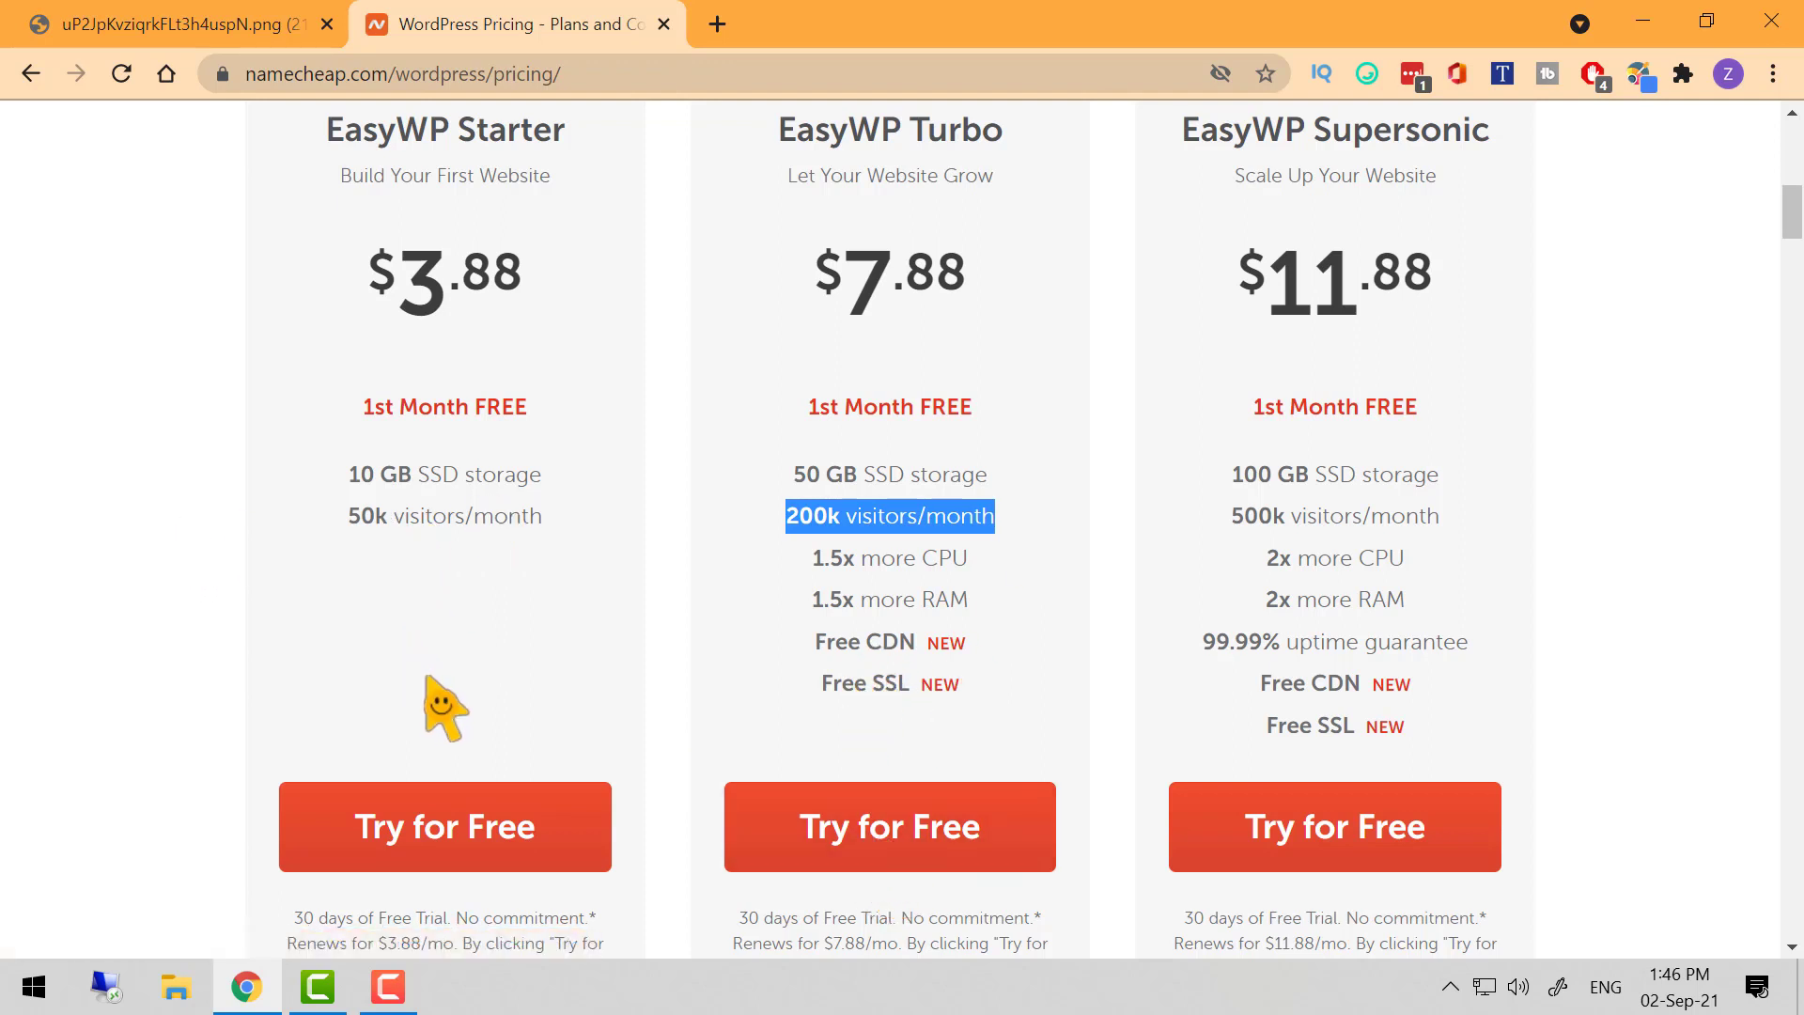
{"action": "left_click", "coordinate": [880, 841]}
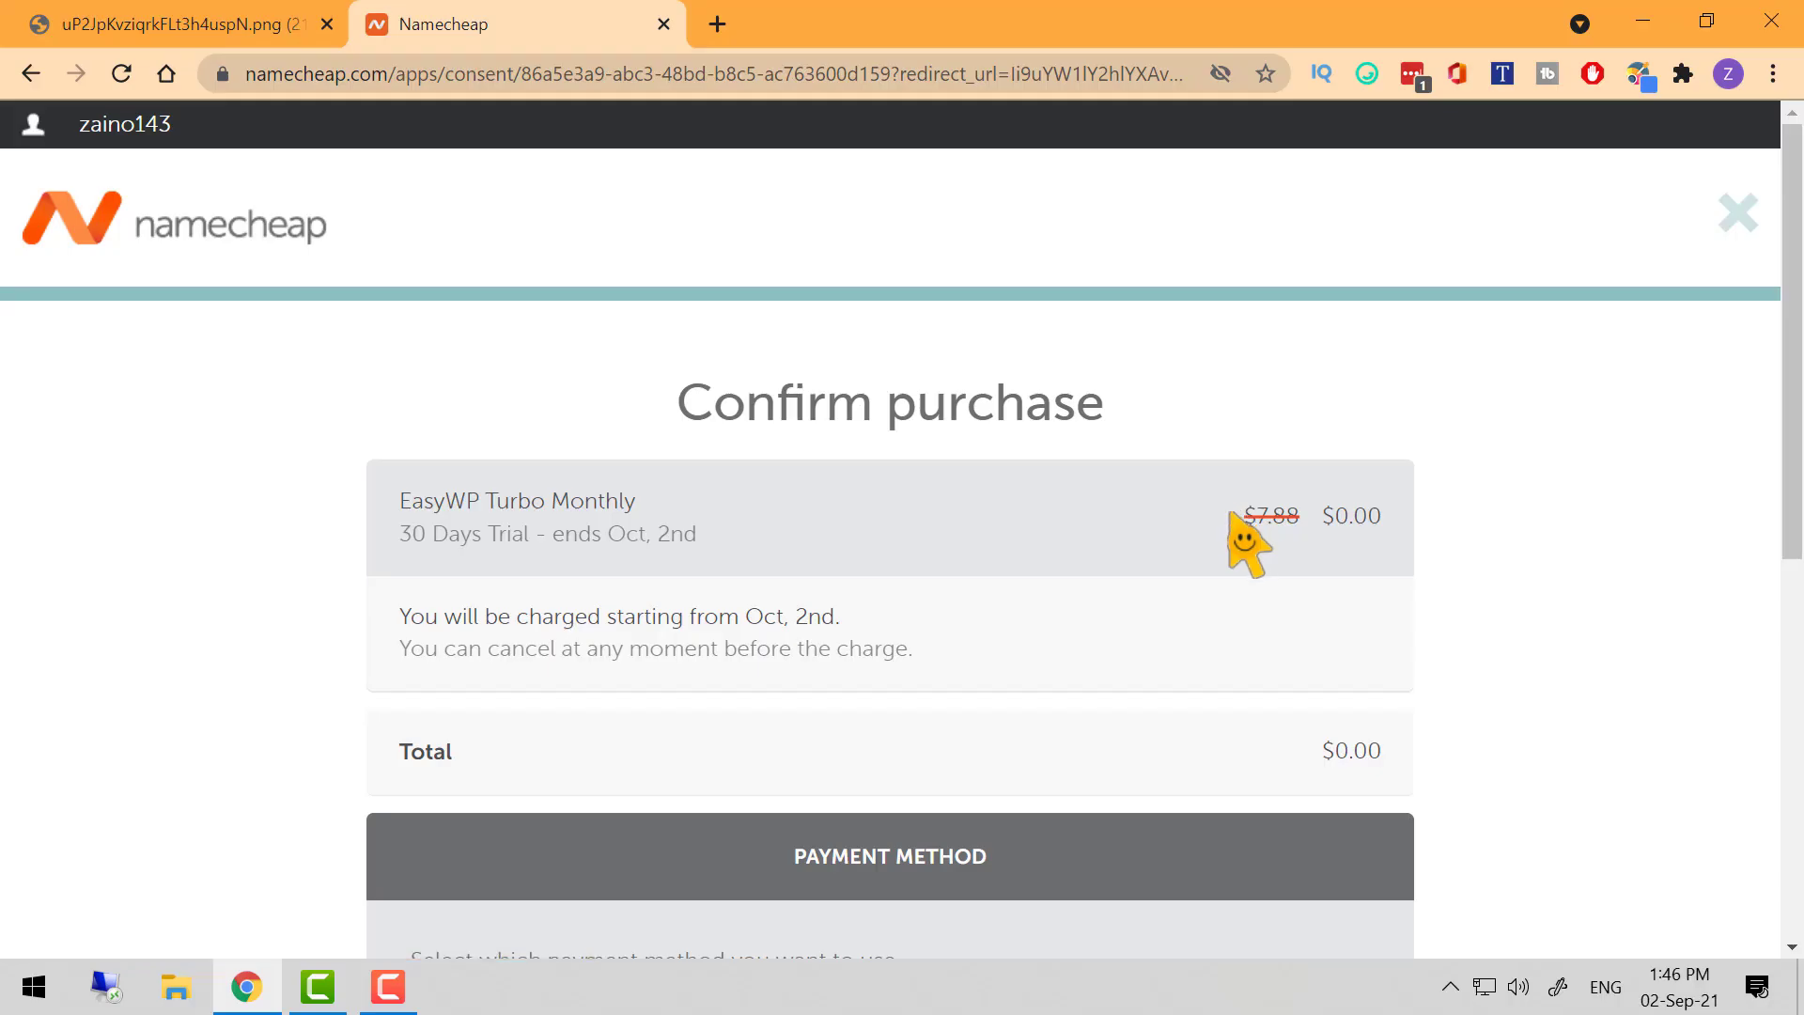
Examine the purchase summary, highlighting the regular price, the total and the charge start date, and check today's date in the system calendar
{"action": "left_click_drag", "start_coordinate": [1230, 516], "coordinate": [1313, 522]}
{"action": "left_click_drag", "start_coordinate": [1315, 763], "coordinate": [1482, 749]}
{"action": "scroll", "coordinate": [1481, 742], "scroll_direction": "down", "scroll_amount": 1}
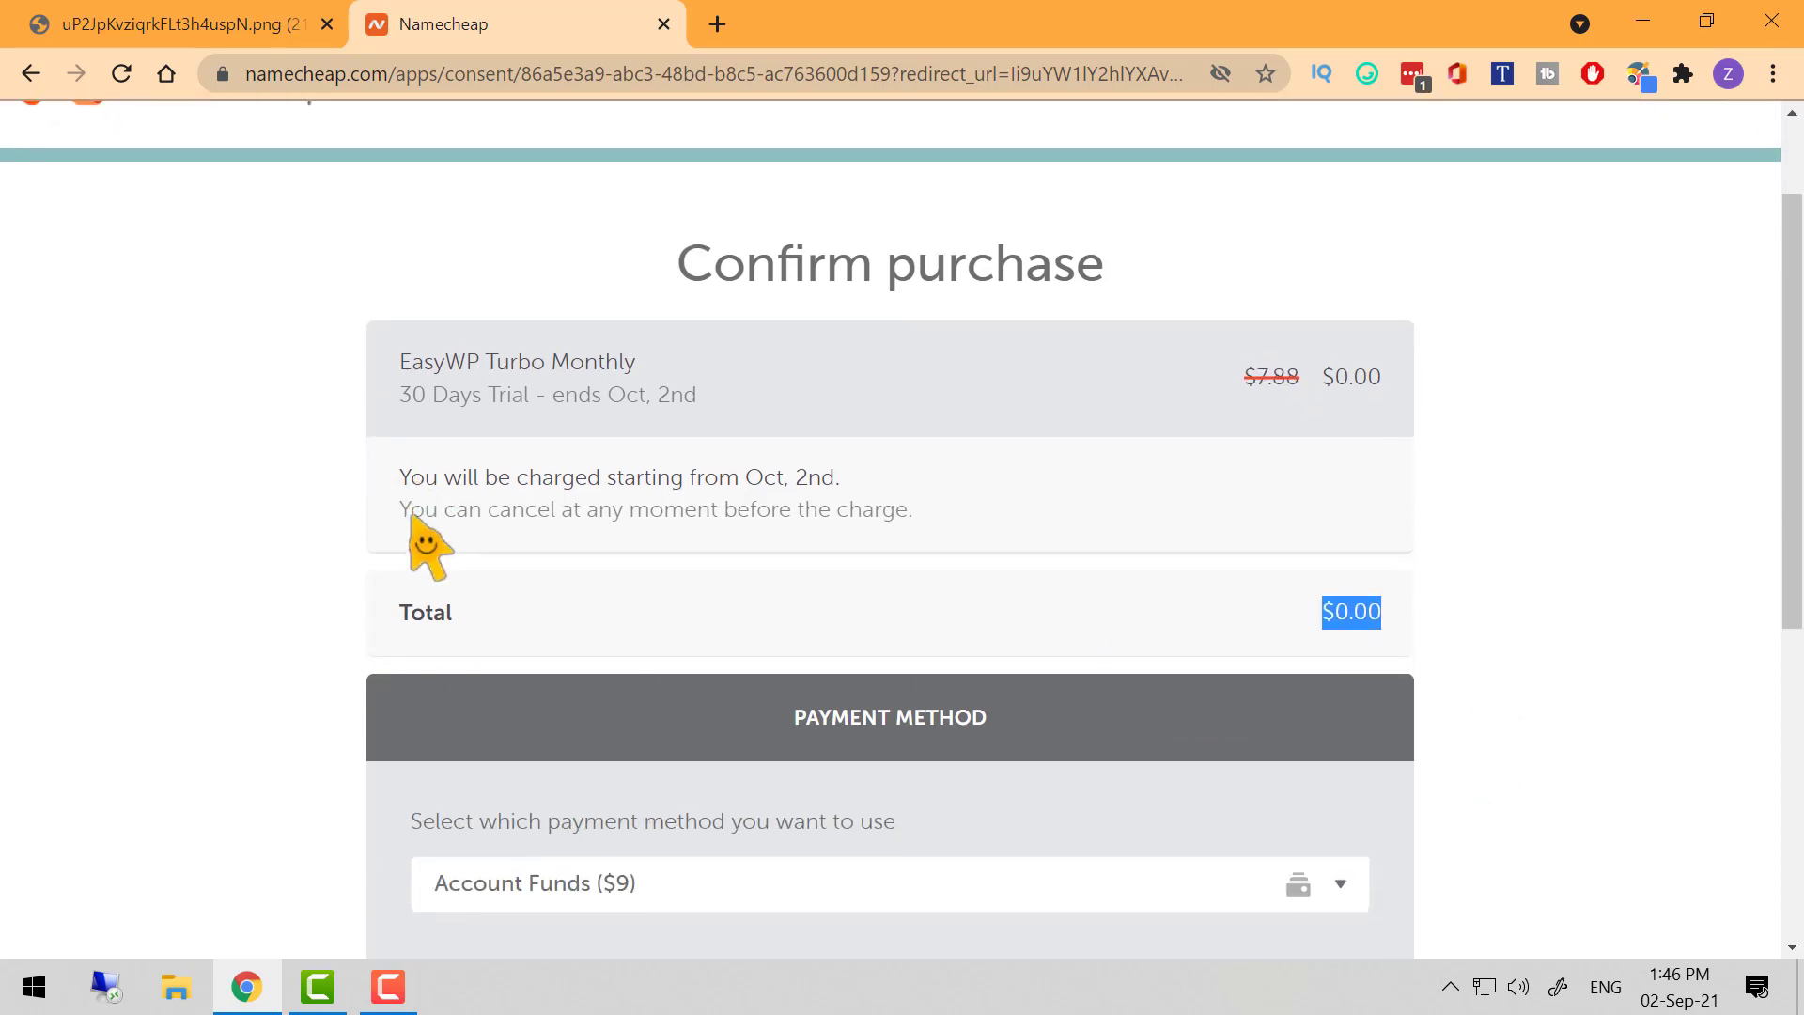
{"action": "scroll", "coordinate": [414, 522], "scroll_direction": "up", "scroll_amount": 1}
{"action": "left_click_drag", "start_coordinate": [400, 616], "coordinate": [886, 654]}
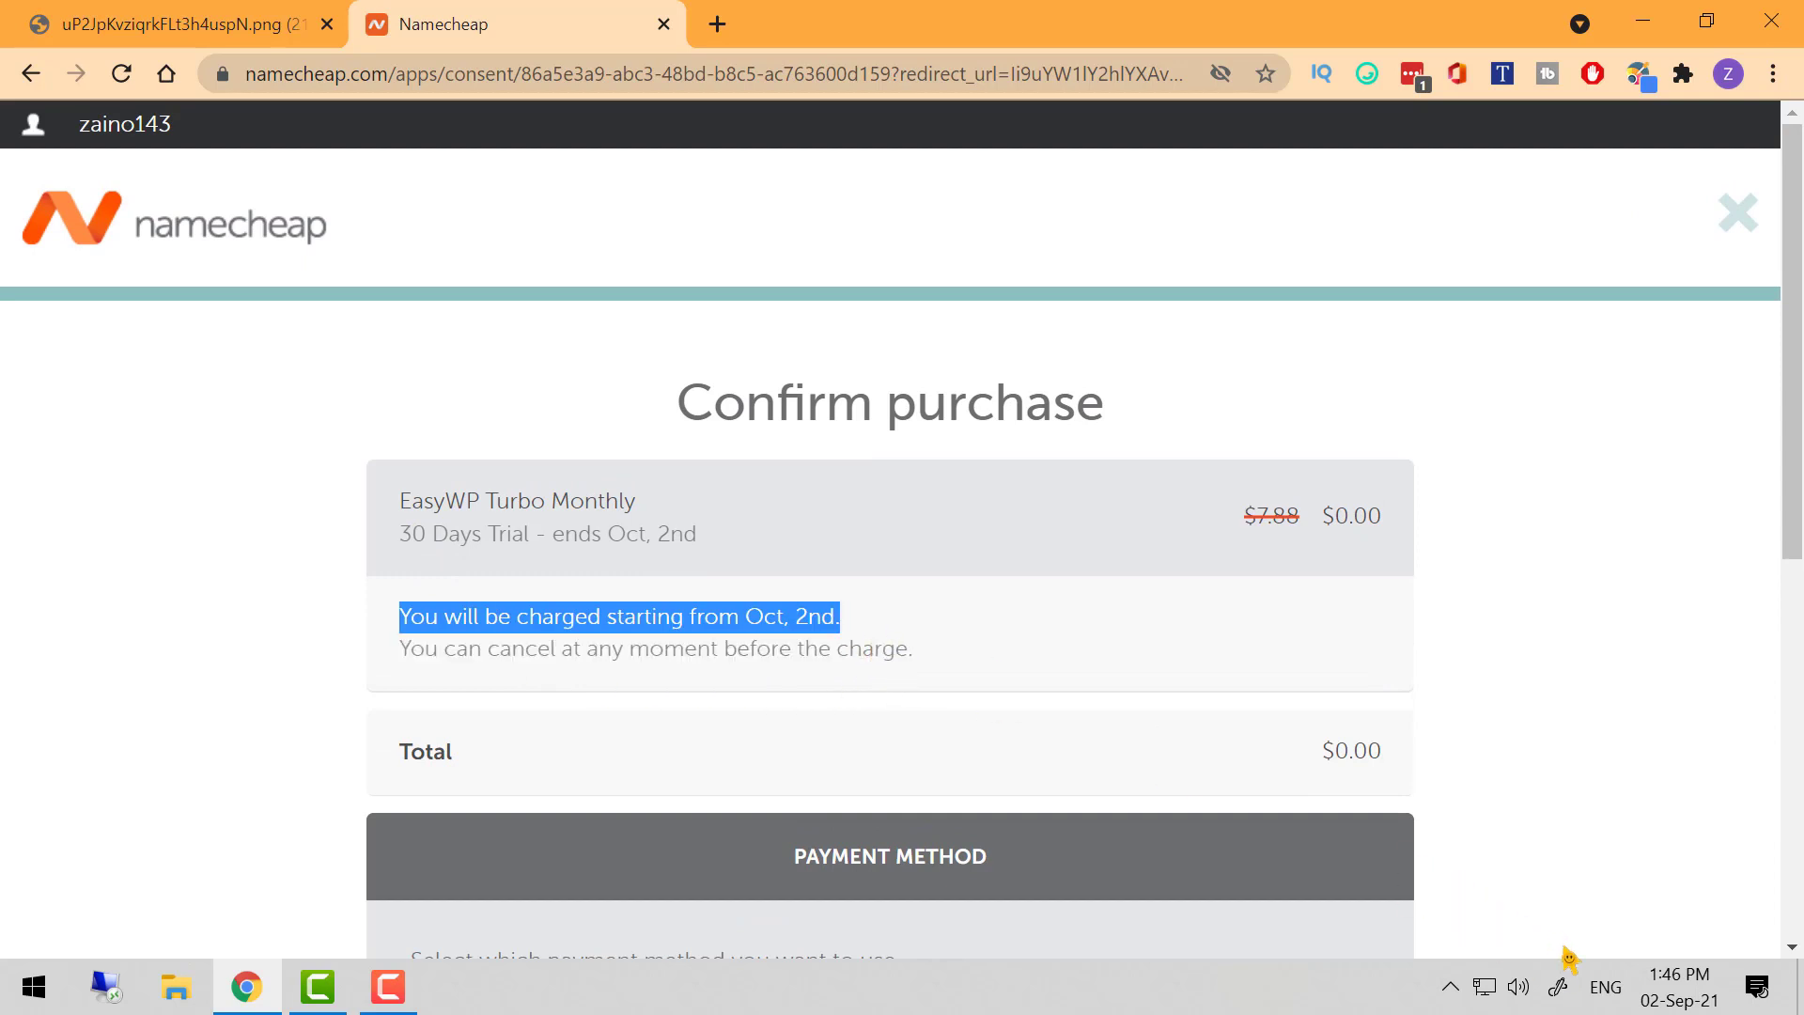
{"action": "left_click", "coordinate": [1675, 1002]}
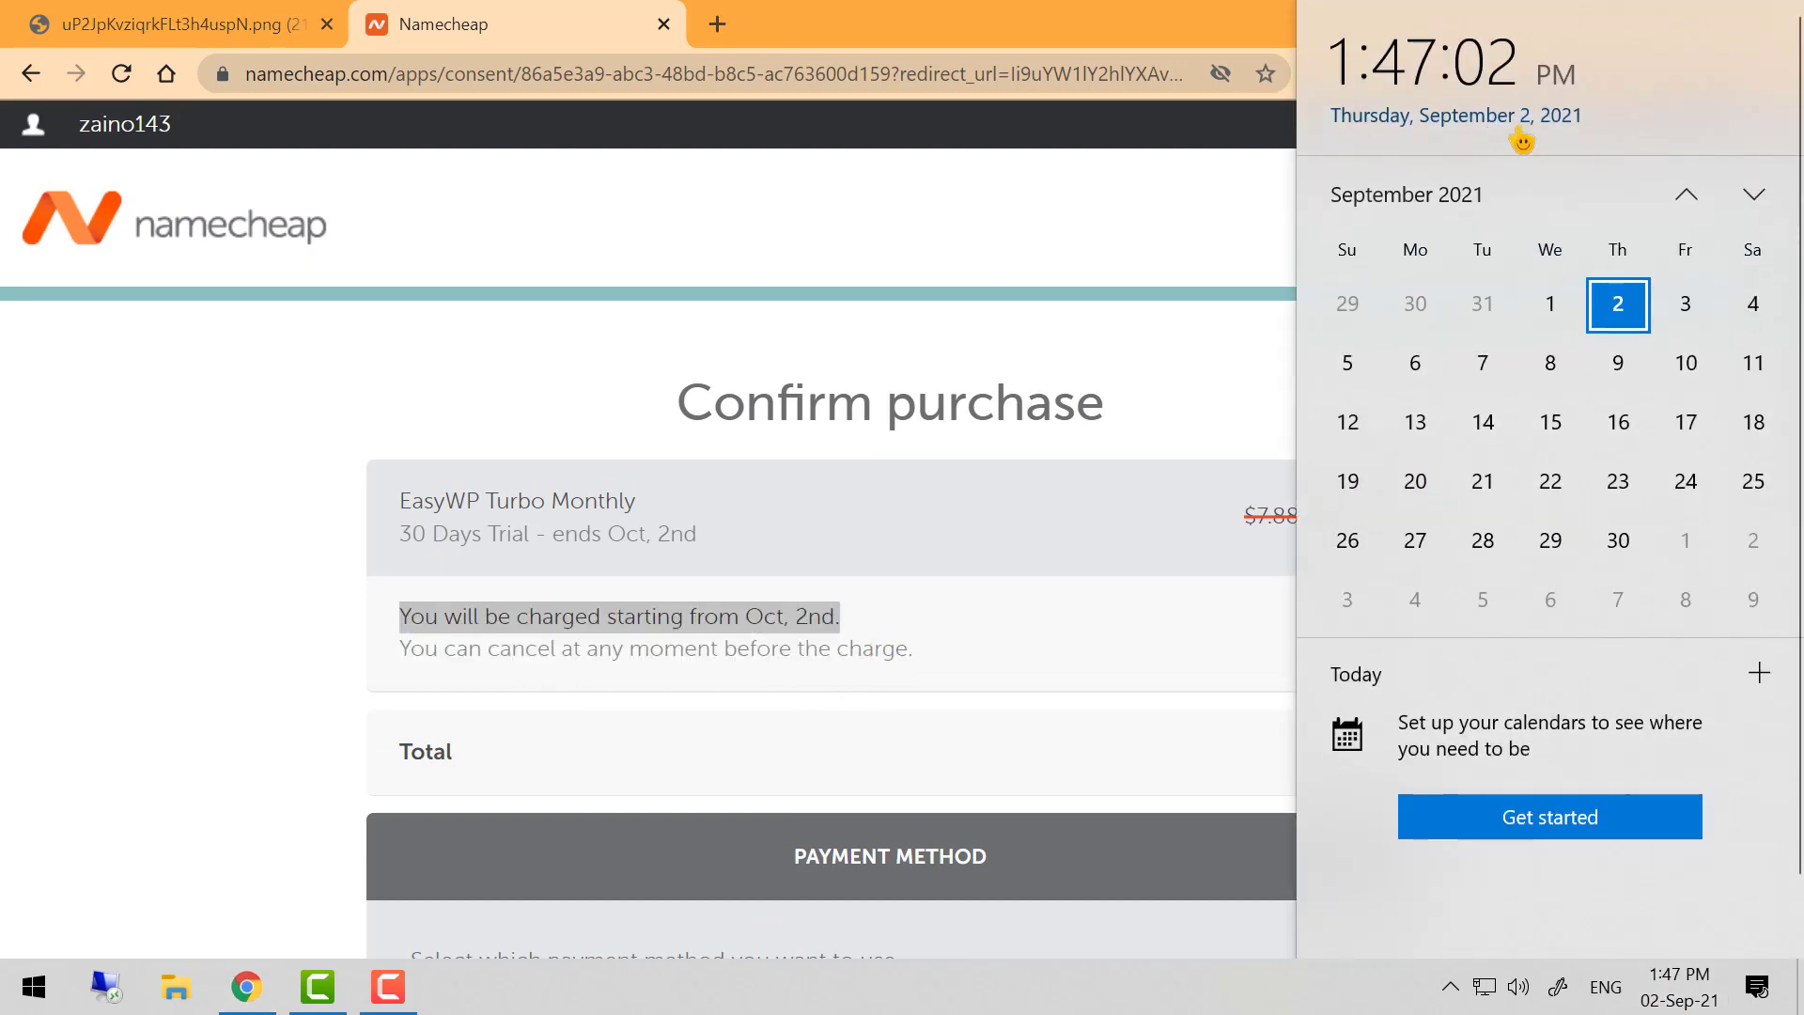
{"action": "left_click", "coordinate": [277, 680]}
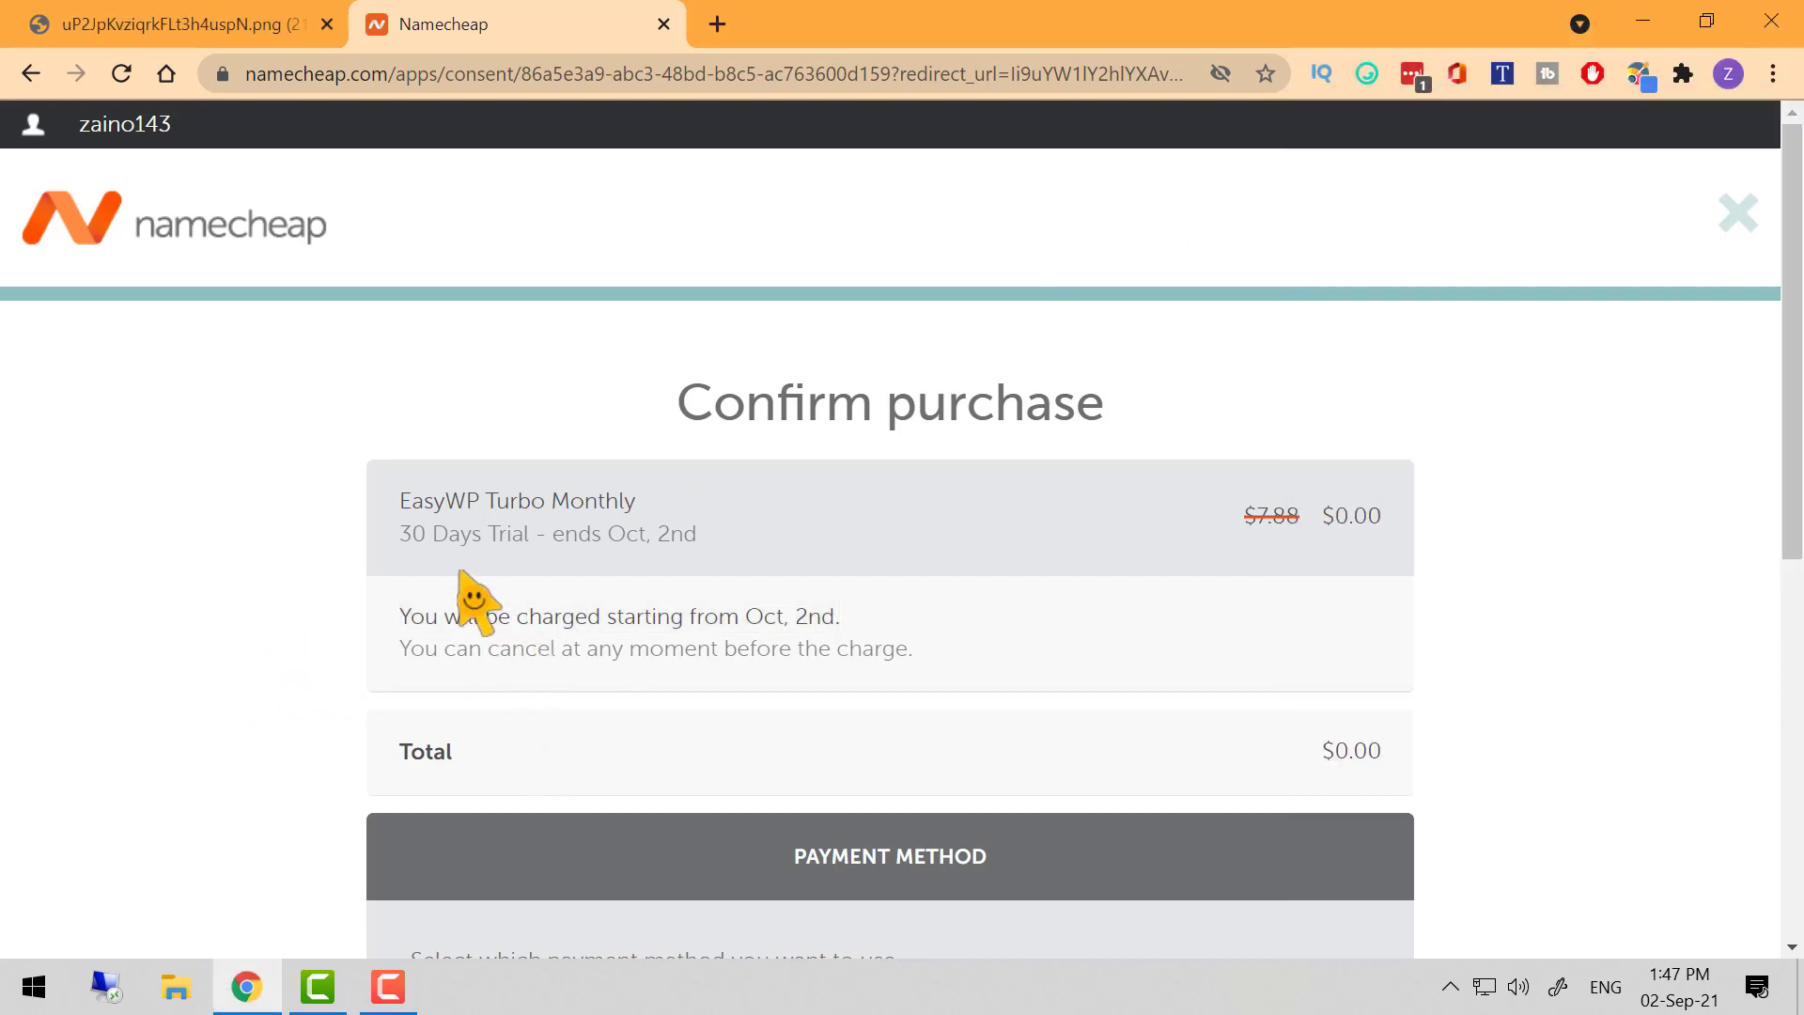
Examine the payment section and its available payment methods, leaving Account Funds selected
{"action": "scroll", "coordinate": [468, 573], "scroll_direction": "down", "scroll_amount": 5}
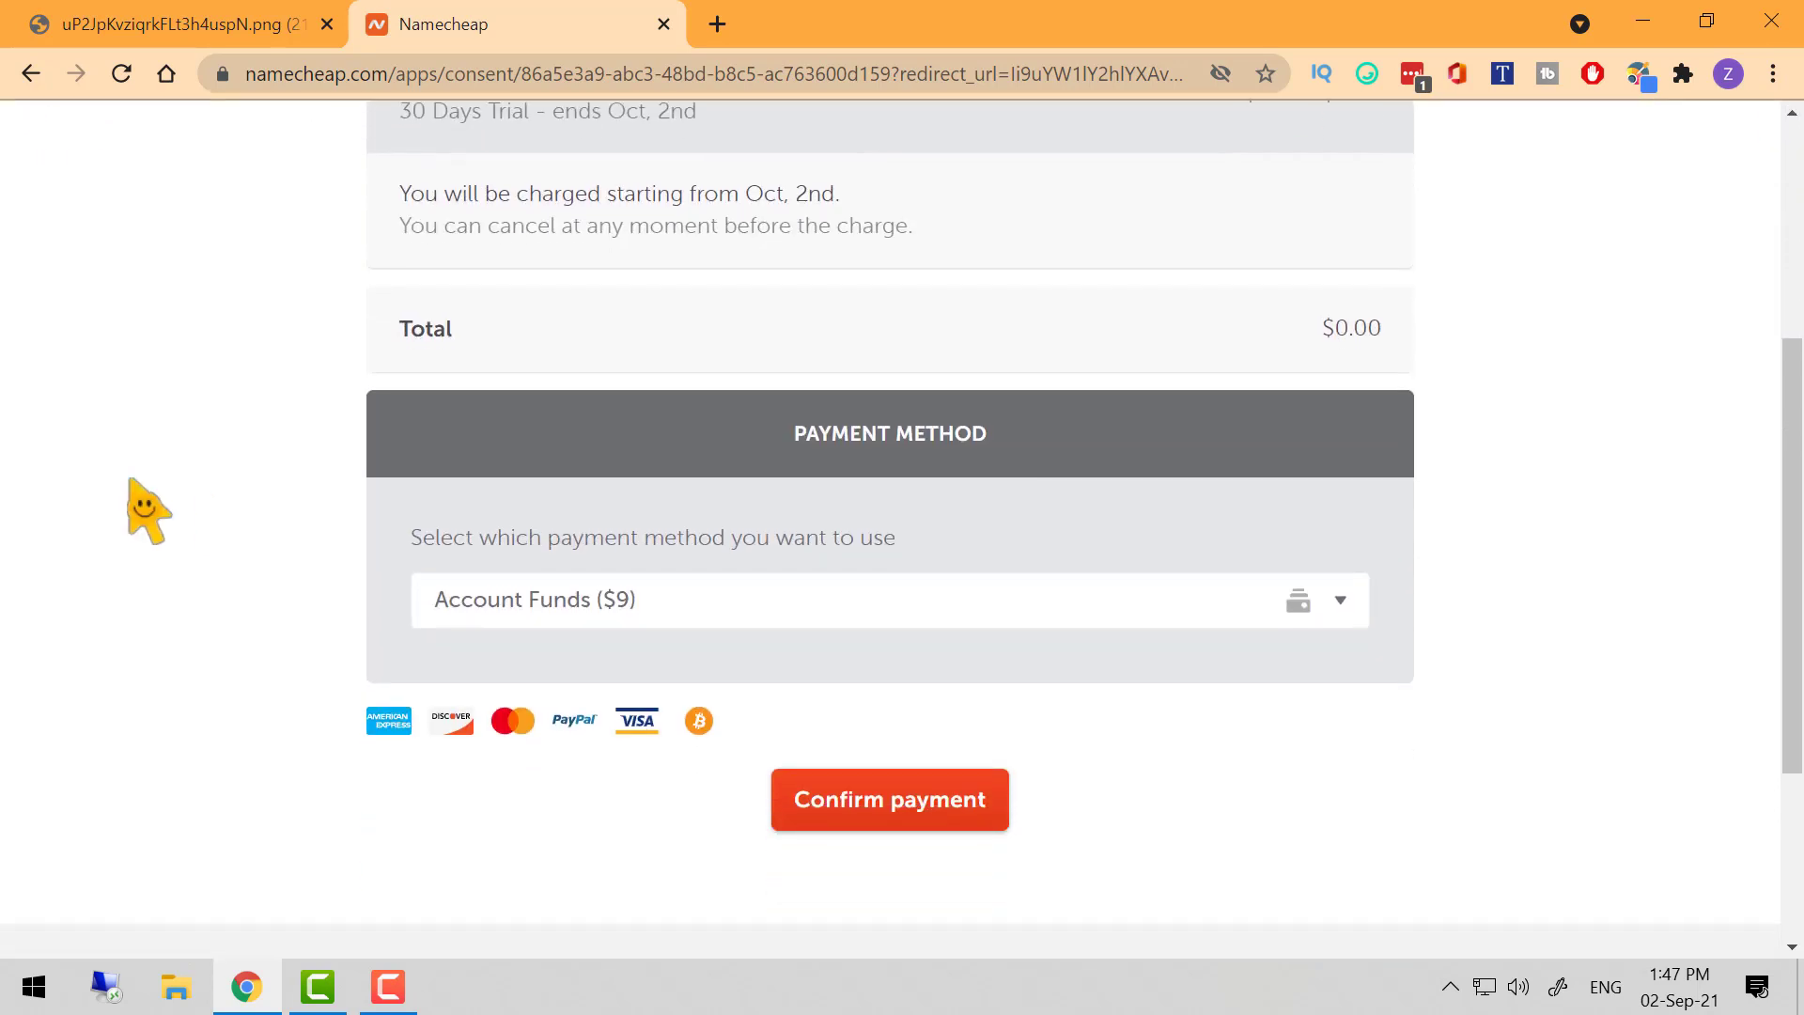
{"action": "scroll", "coordinate": [414, 611], "scroll_direction": "up", "scroll_amount": 1}
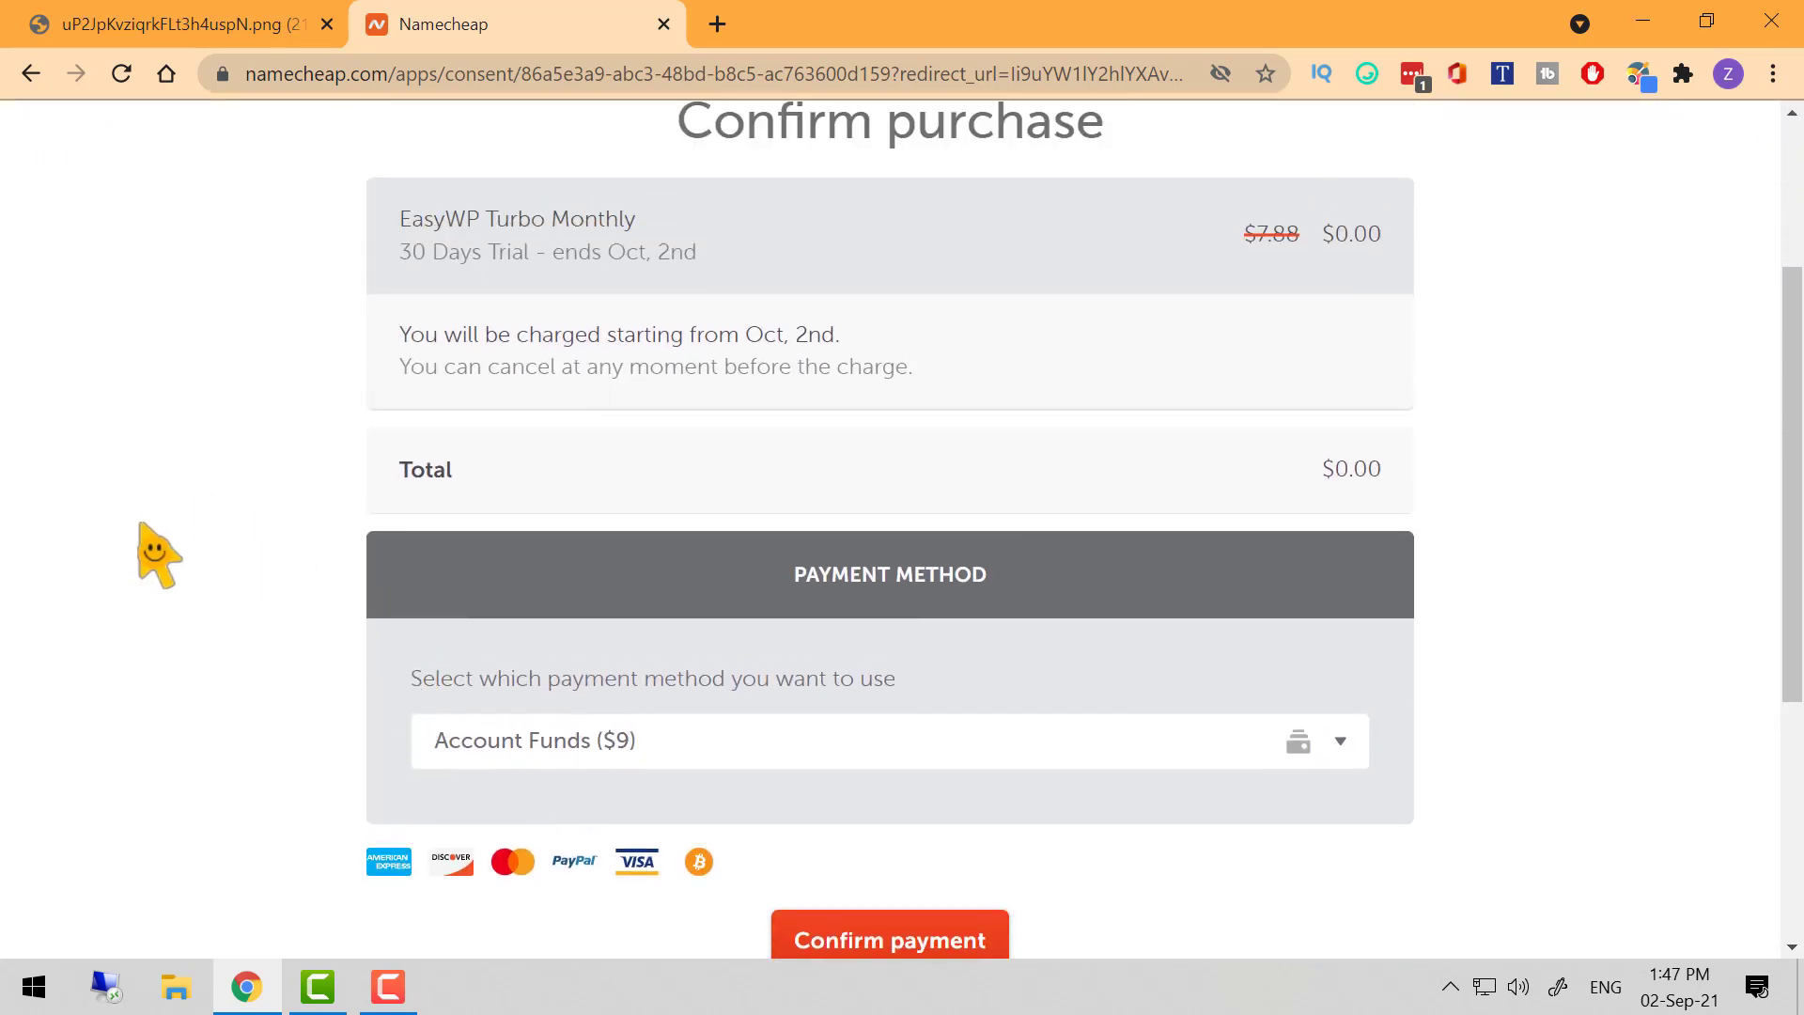
{"action": "scroll", "coordinate": [1193, 752], "scroll_direction": "down", "scroll_amount": 1}
{"action": "left_click", "coordinate": [1353, 598]}
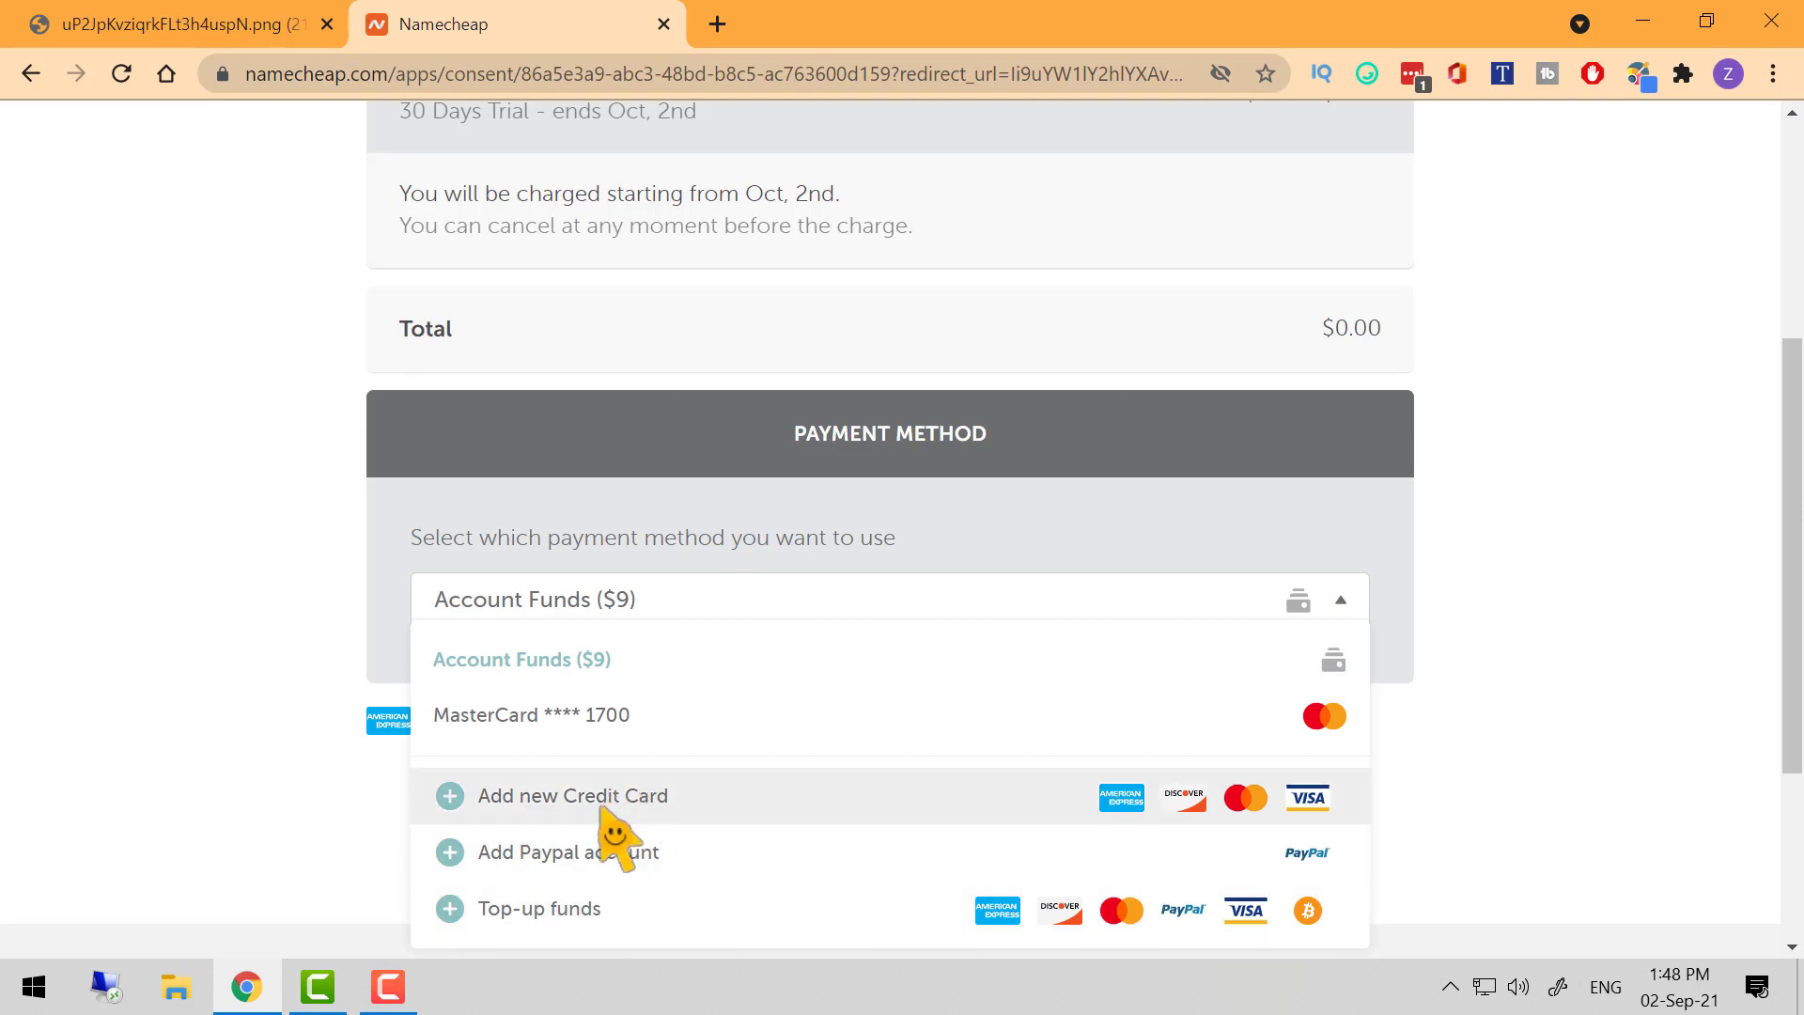
{"action": "left_click", "coordinate": [1262, 609]}
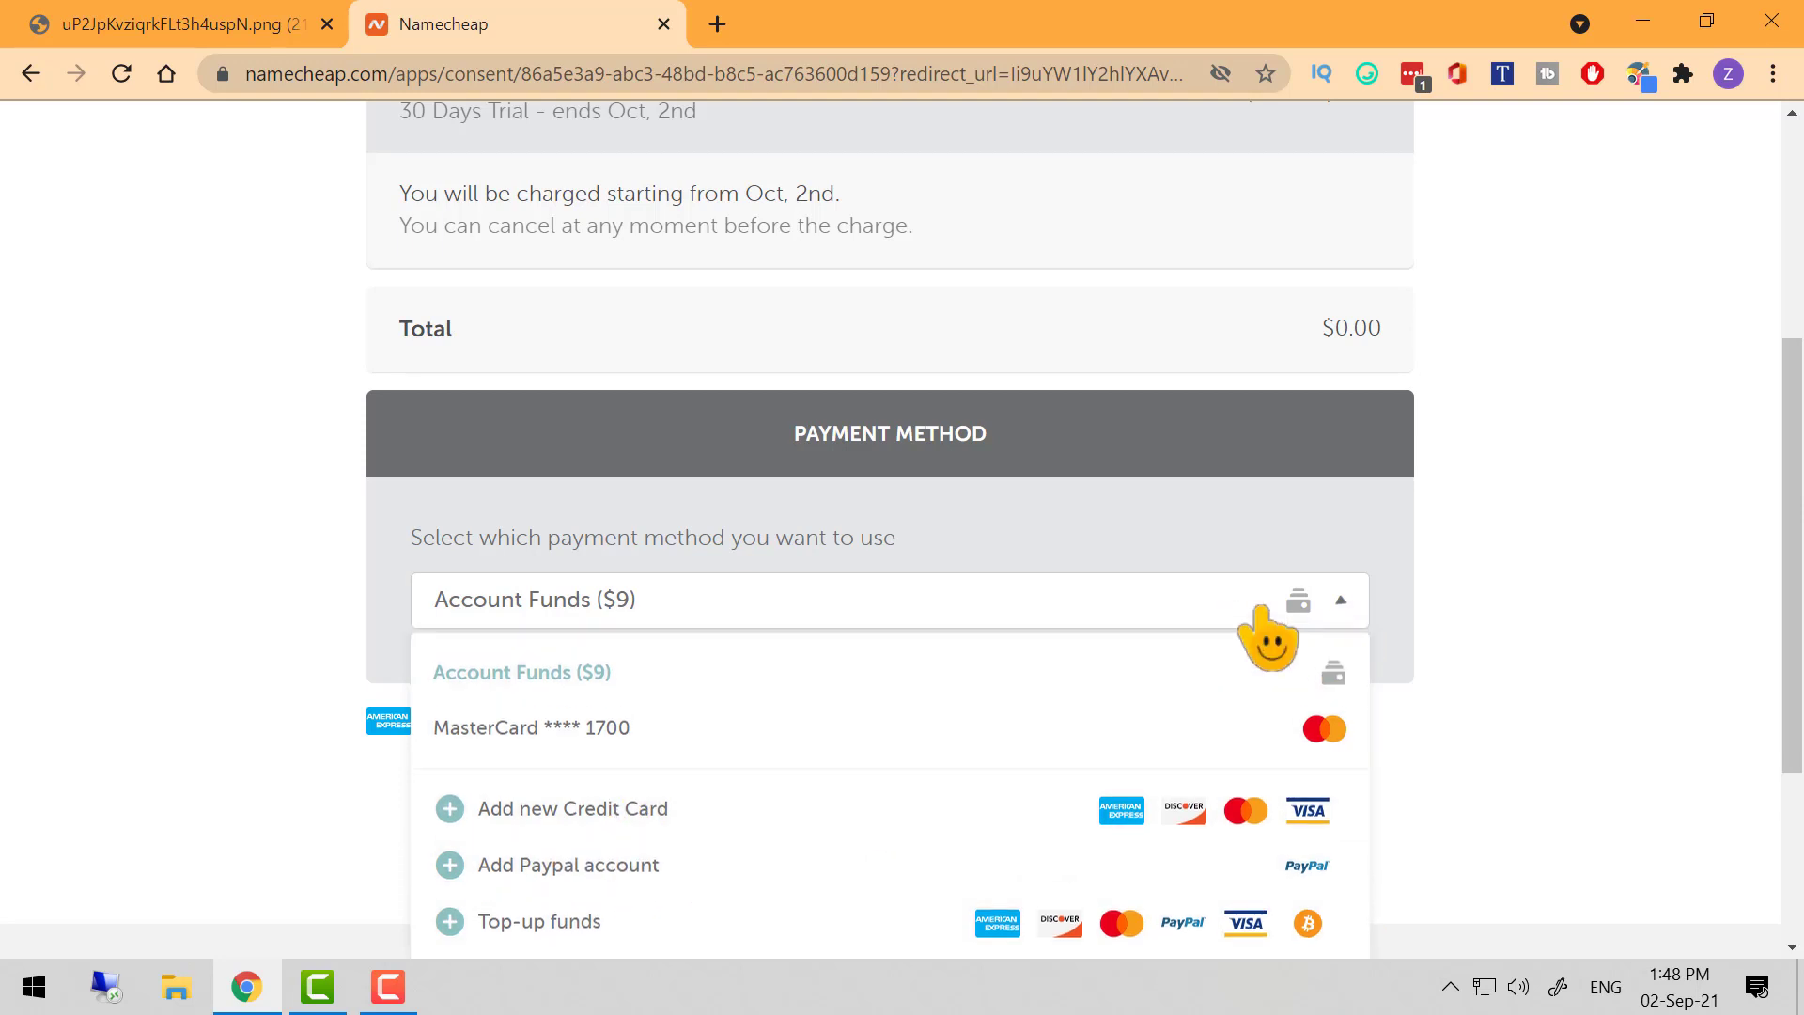
Highlight the order total and confirm the EasyWP Turbo Monthly trial payment with Account Funds
{"action": "scroll", "coordinate": [798, 615], "scroll_direction": "up", "scroll_amount": 1}
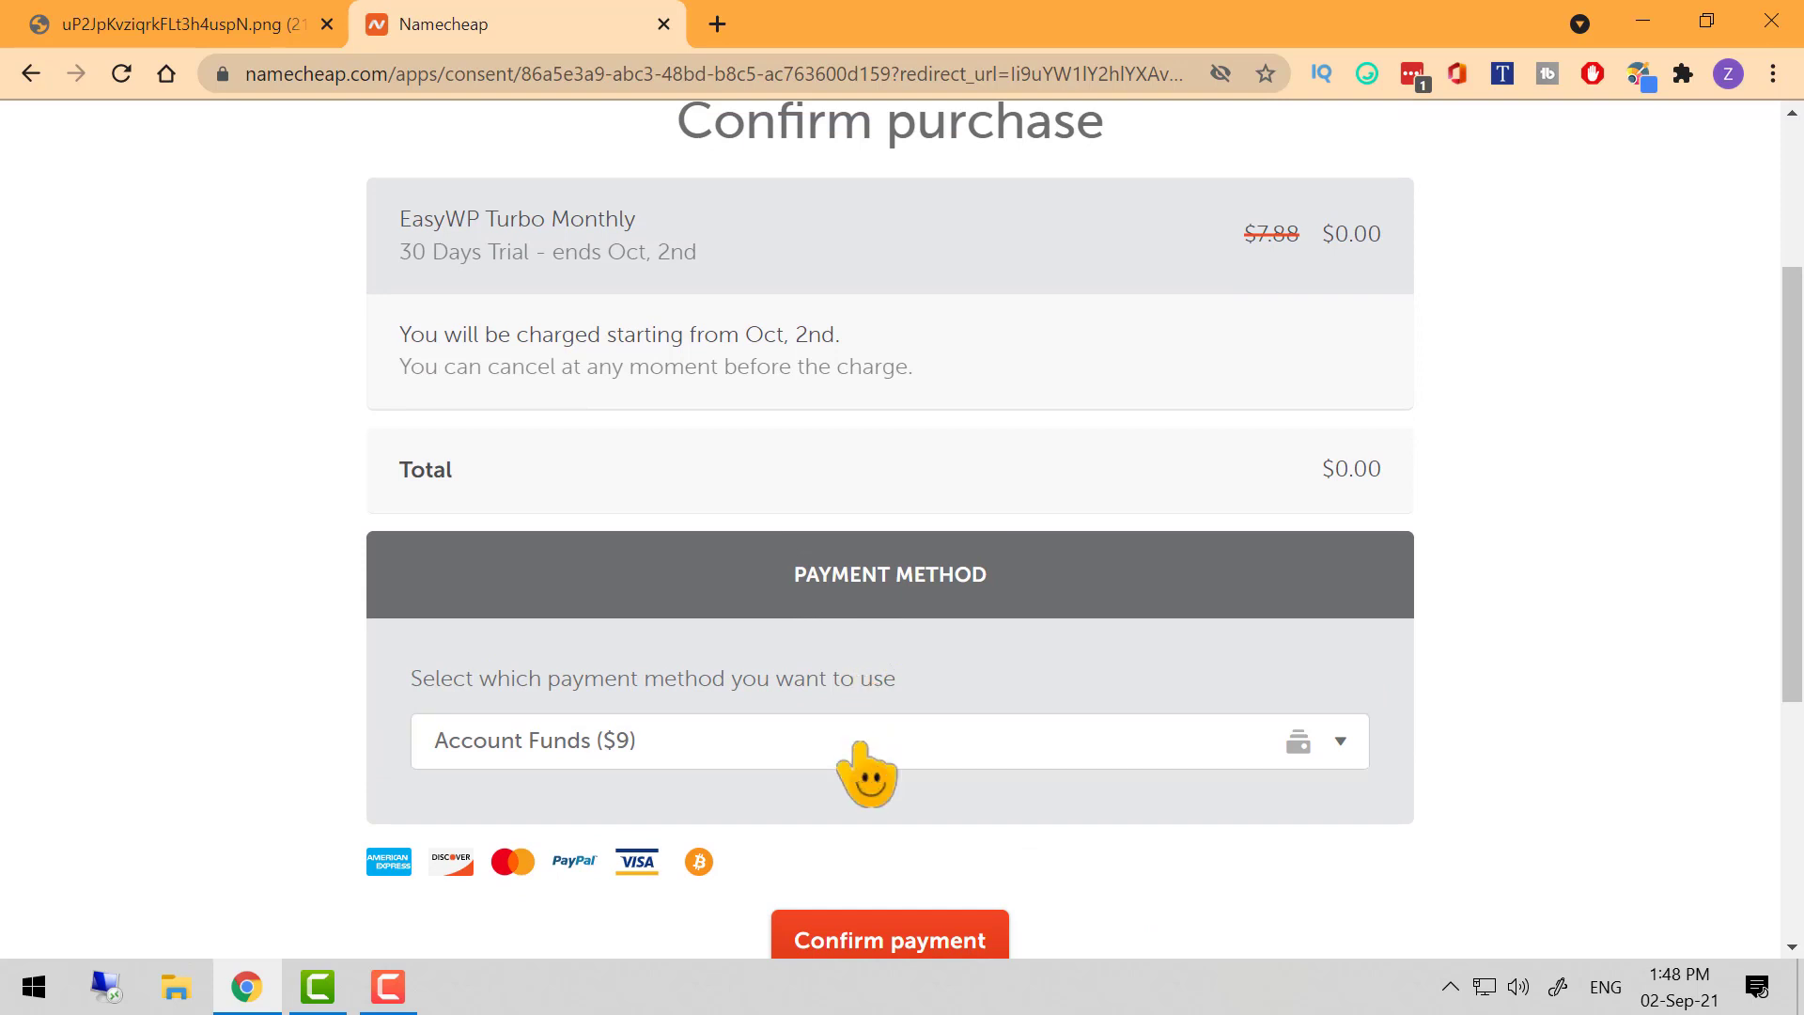
{"action": "left_click_drag", "start_coordinate": [1300, 472], "coordinate": [1438, 475]}
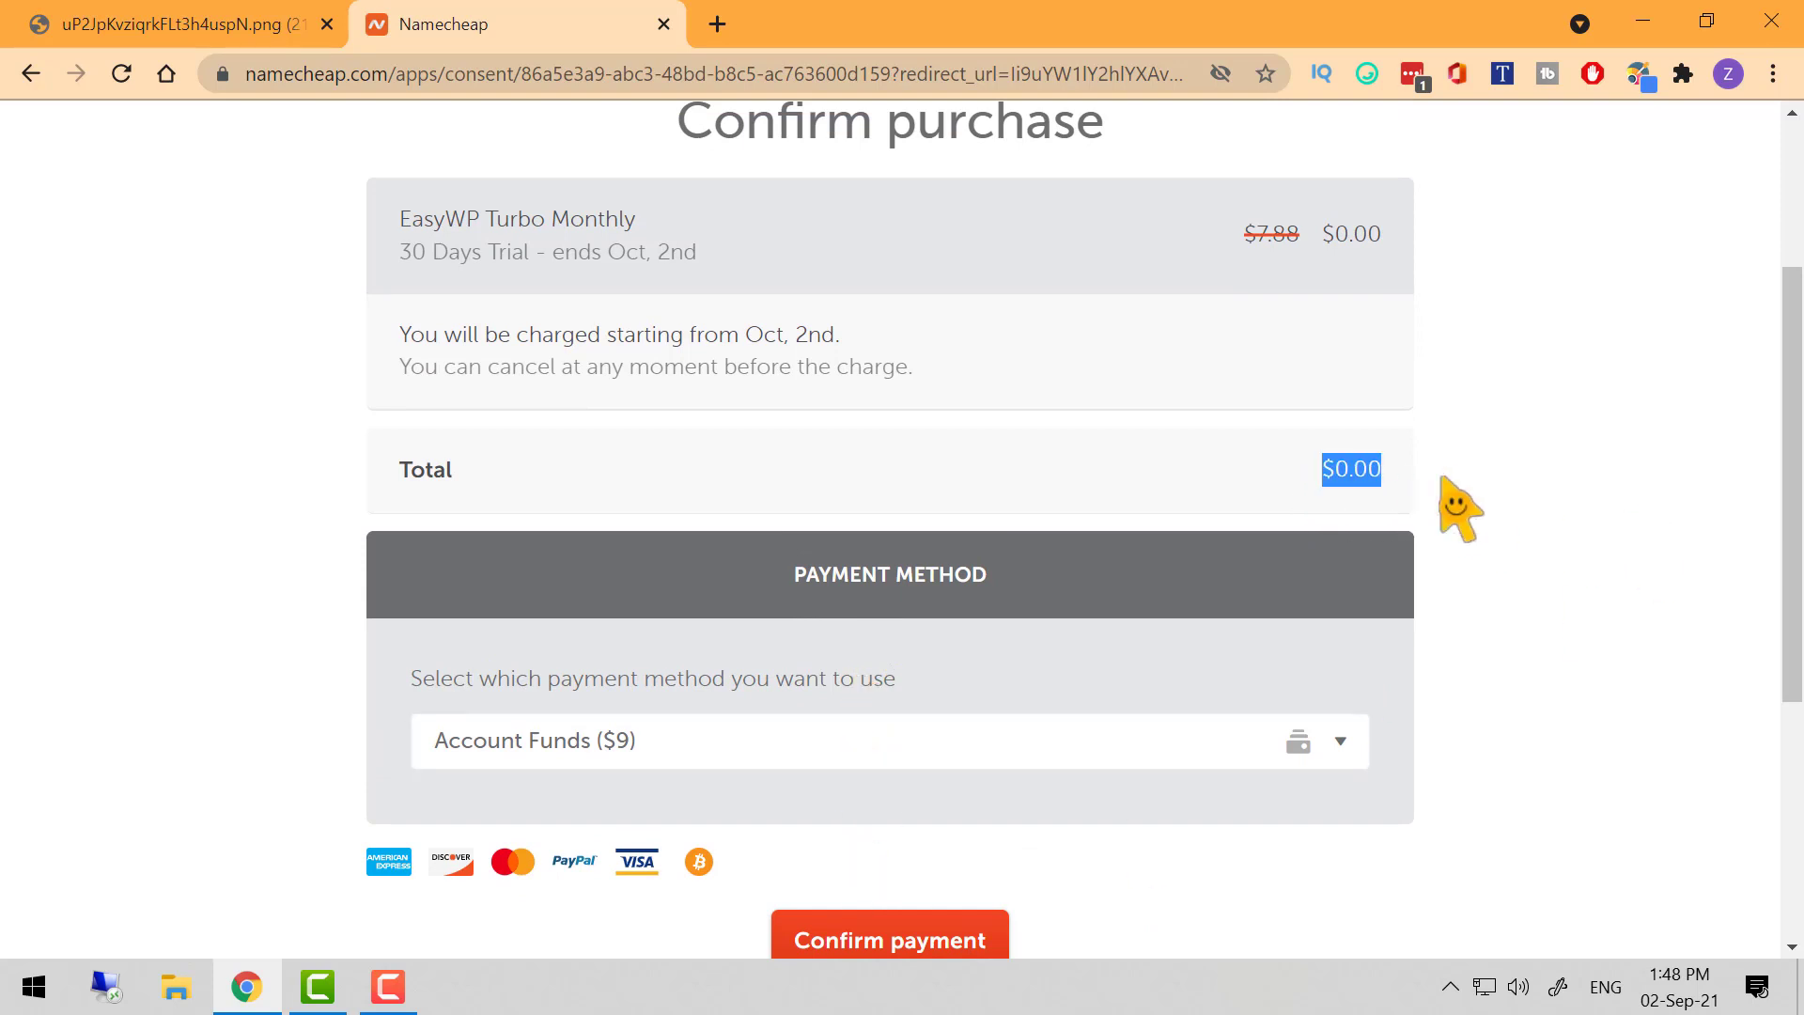
{"action": "scroll", "coordinate": [1593, 611], "scroll_direction": "down", "scroll_amount": 1}
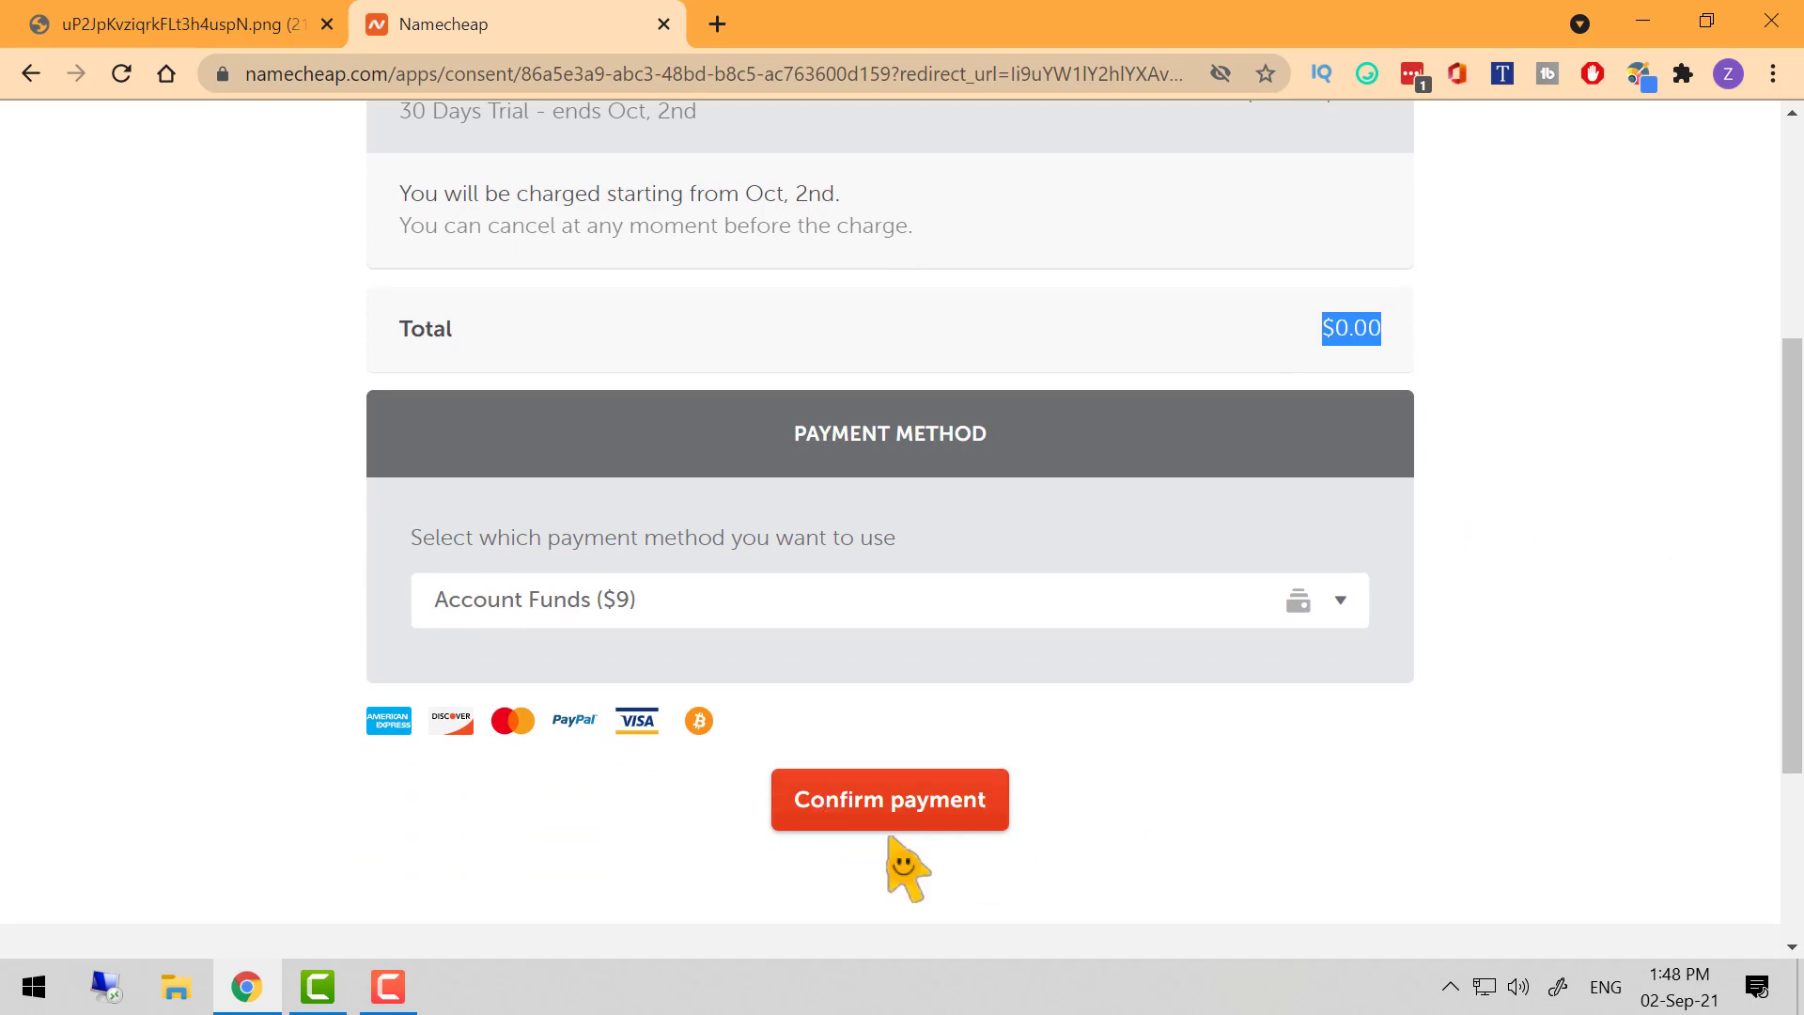
{"action": "scroll", "coordinate": [902, 860], "scroll_direction": "up", "scroll_amount": 3}
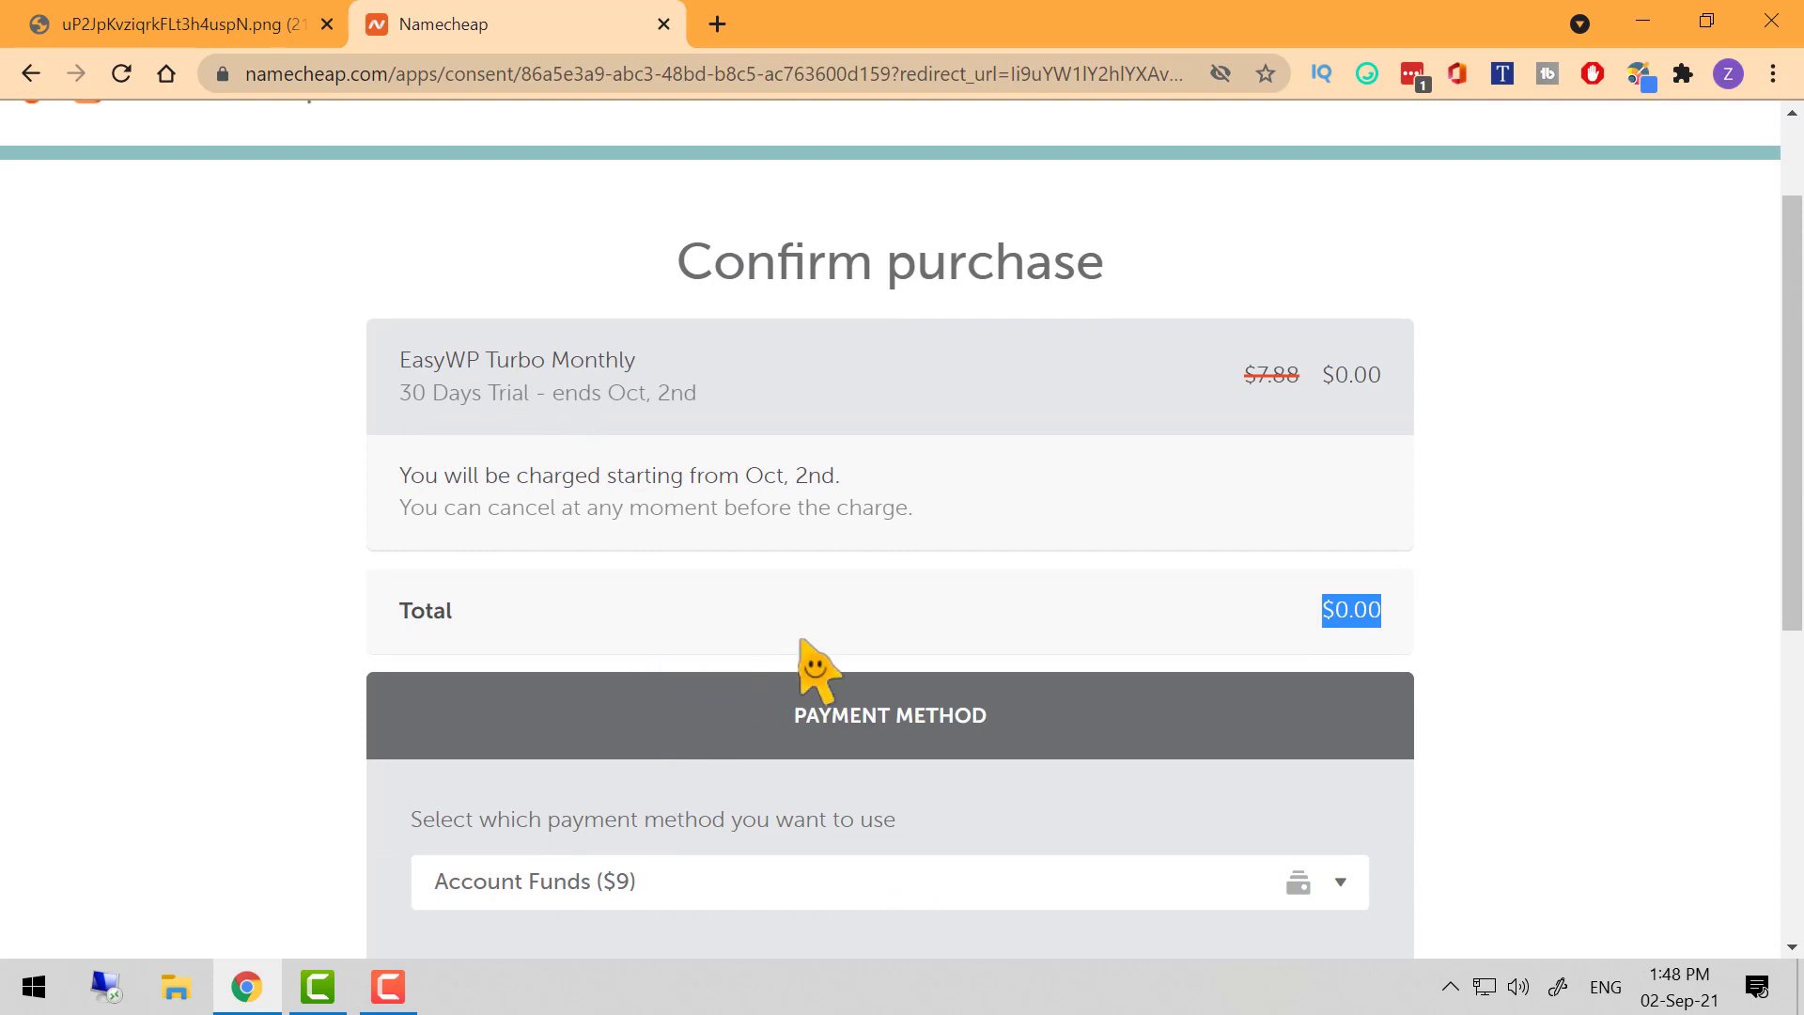
{"action": "scroll", "coordinate": [806, 648], "scroll_direction": "down", "scroll_amount": 4}
{"action": "left_click", "coordinate": [887, 675]}
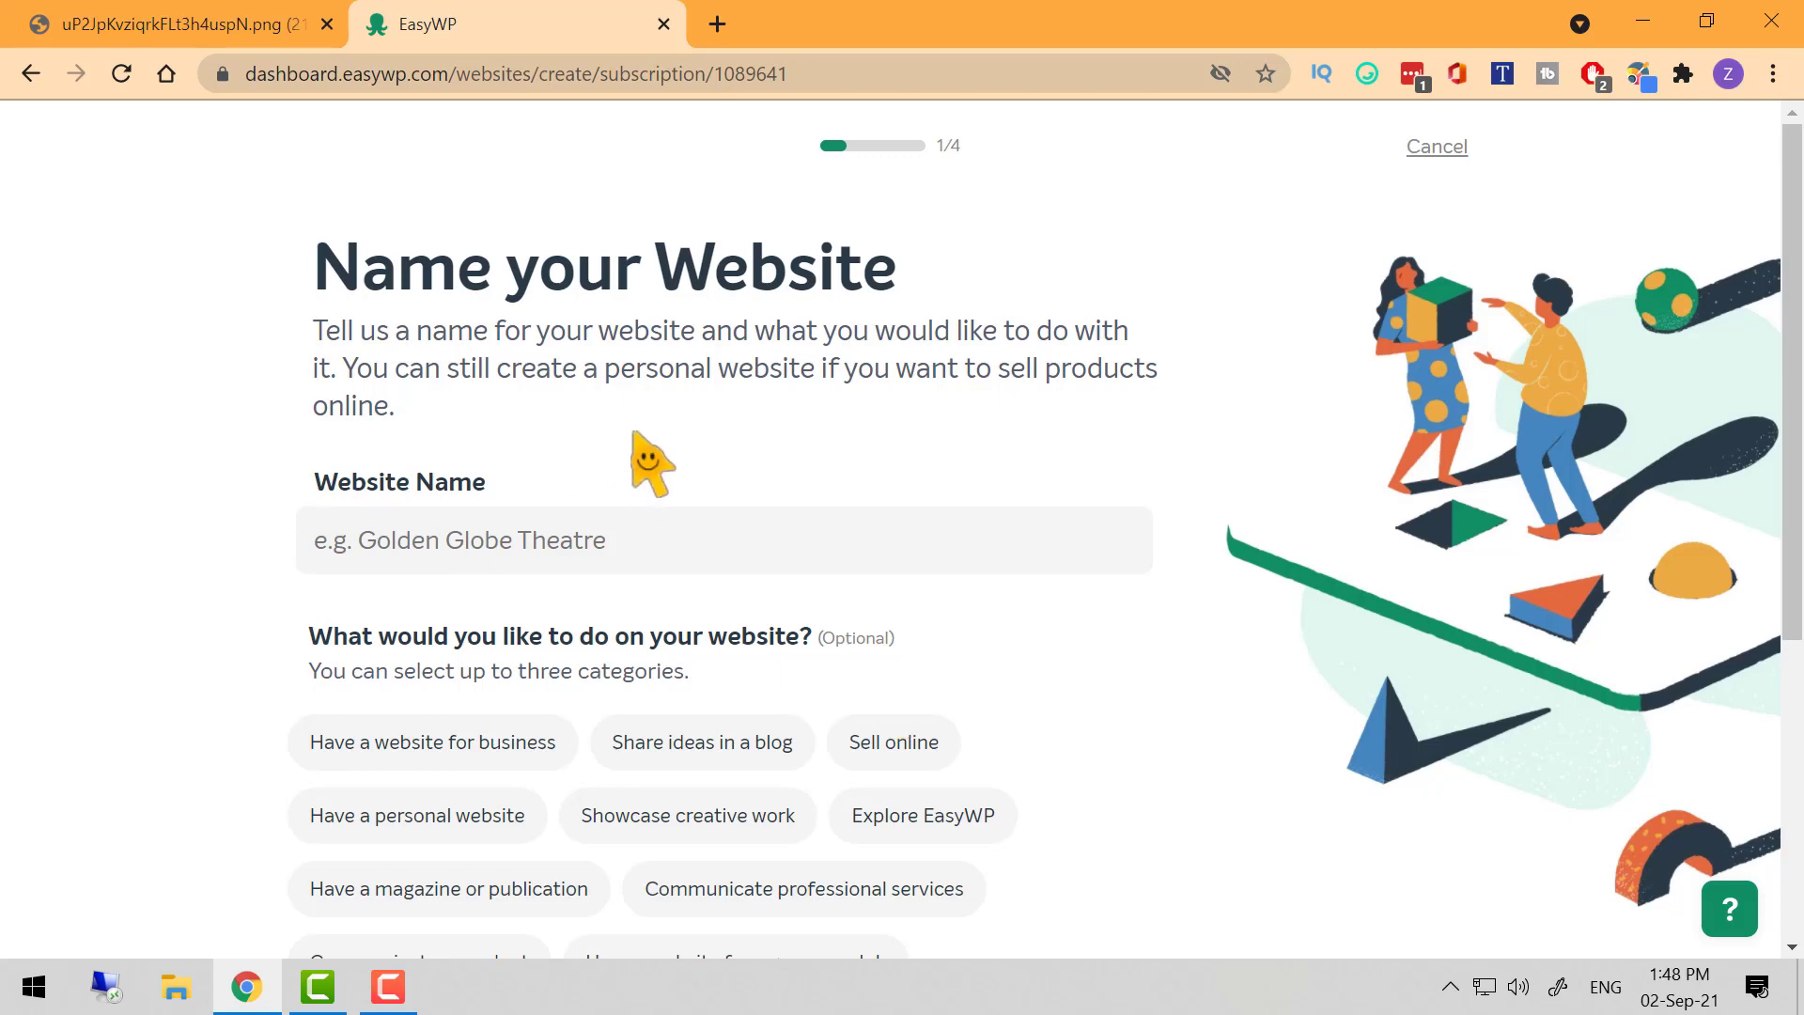
Name the website "Get The APK" and continue to the domain choice without selecting any categories
{"action": "left_click_drag", "start_coordinate": [342, 290], "coordinate": [933, 324]}
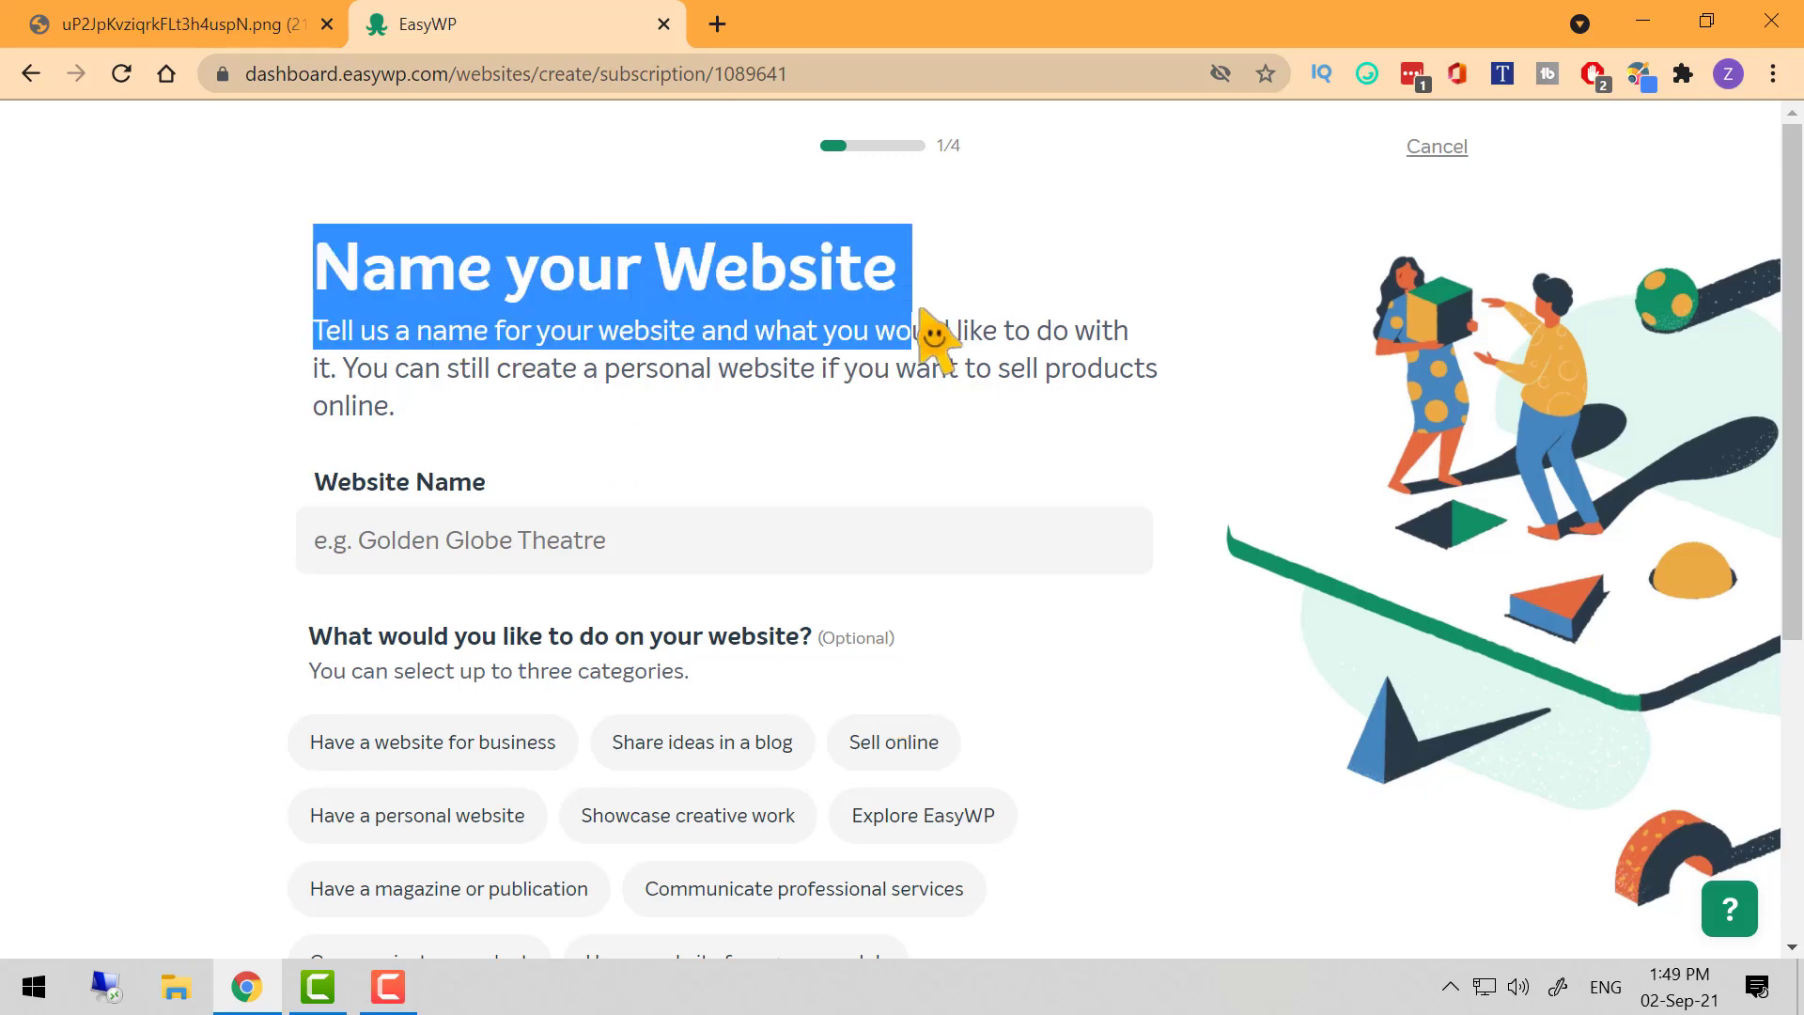
{"action": "left_click", "coordinate": [916, 287]}
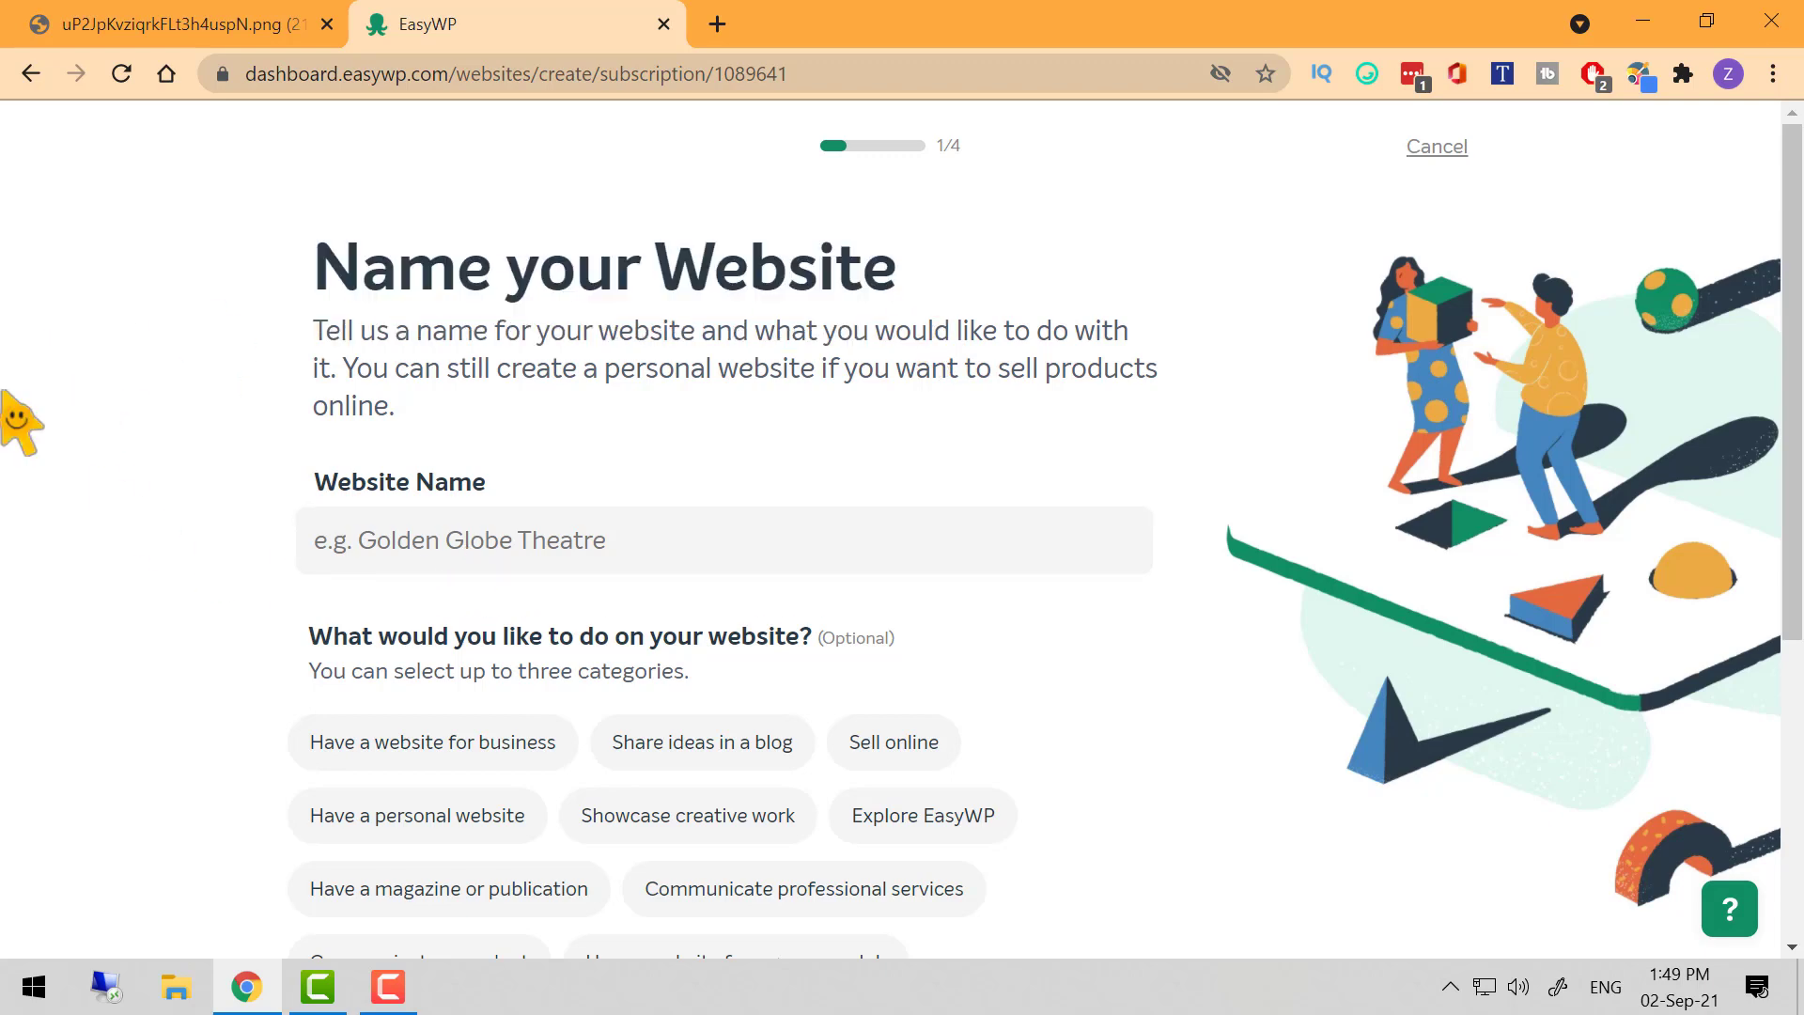
{"action": "left_click", "coordinate": [375, 538]}
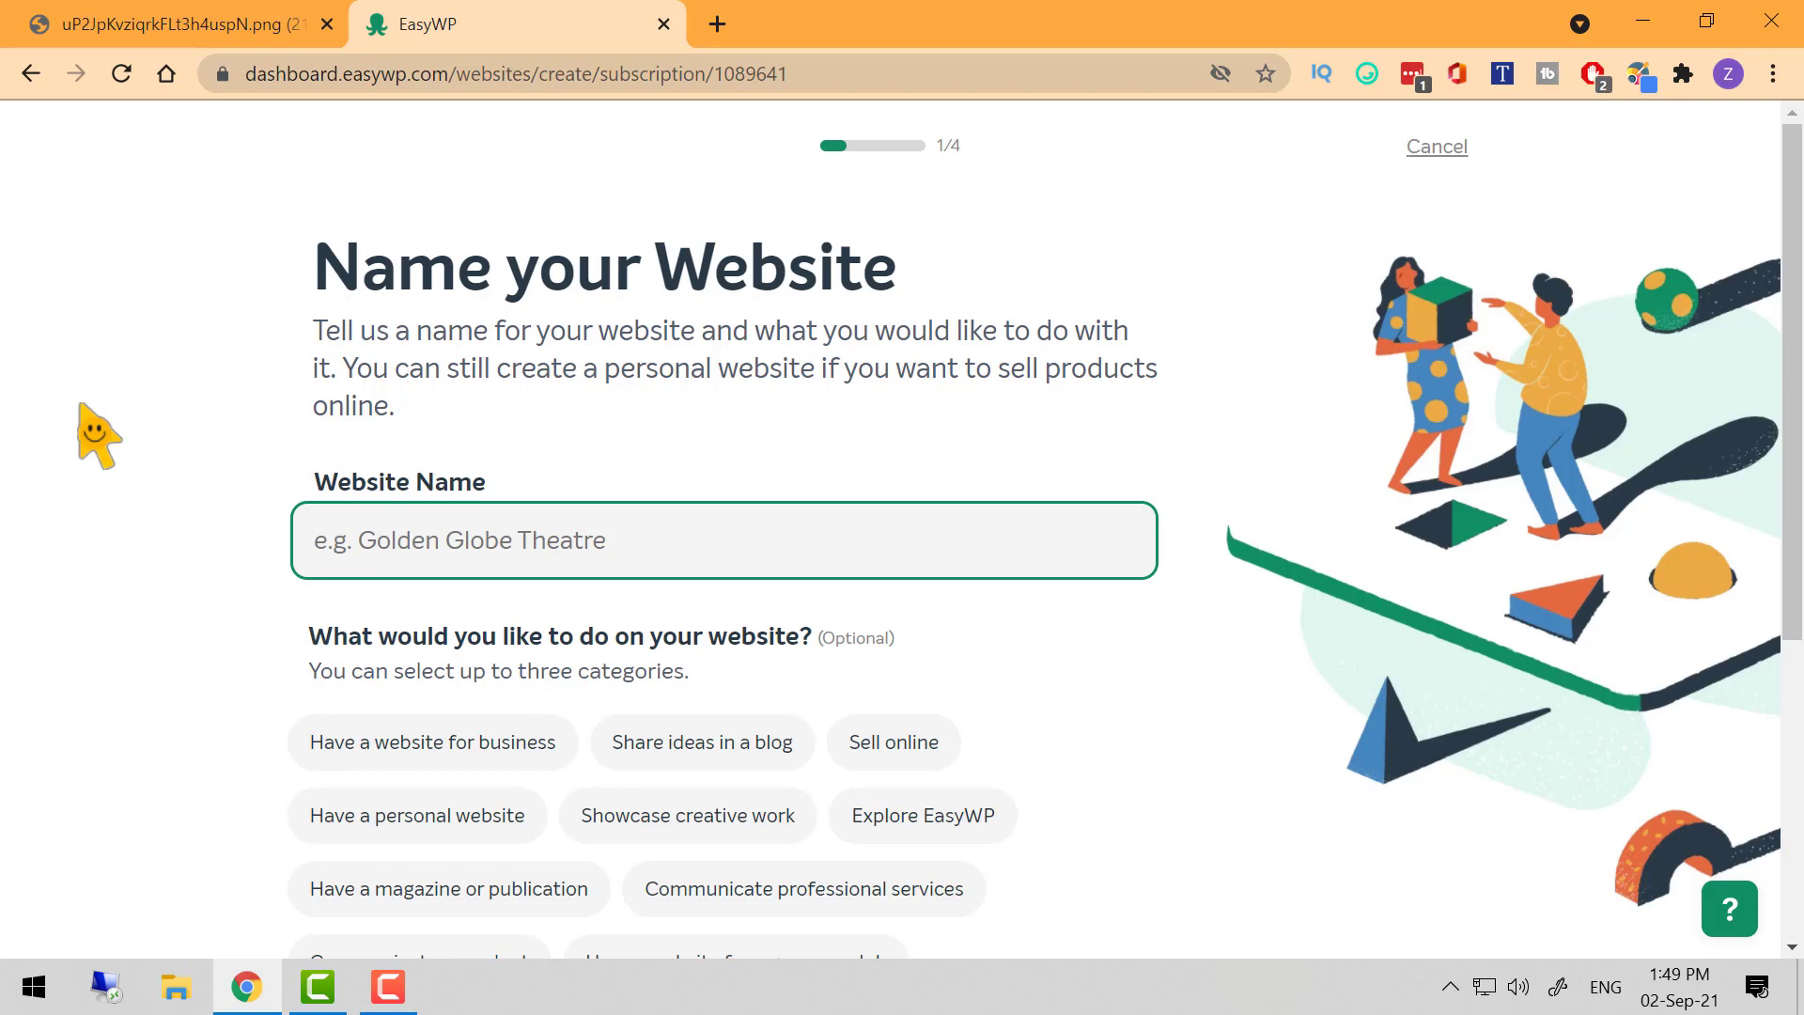
{"action": "type", "text": "Get The APK"}
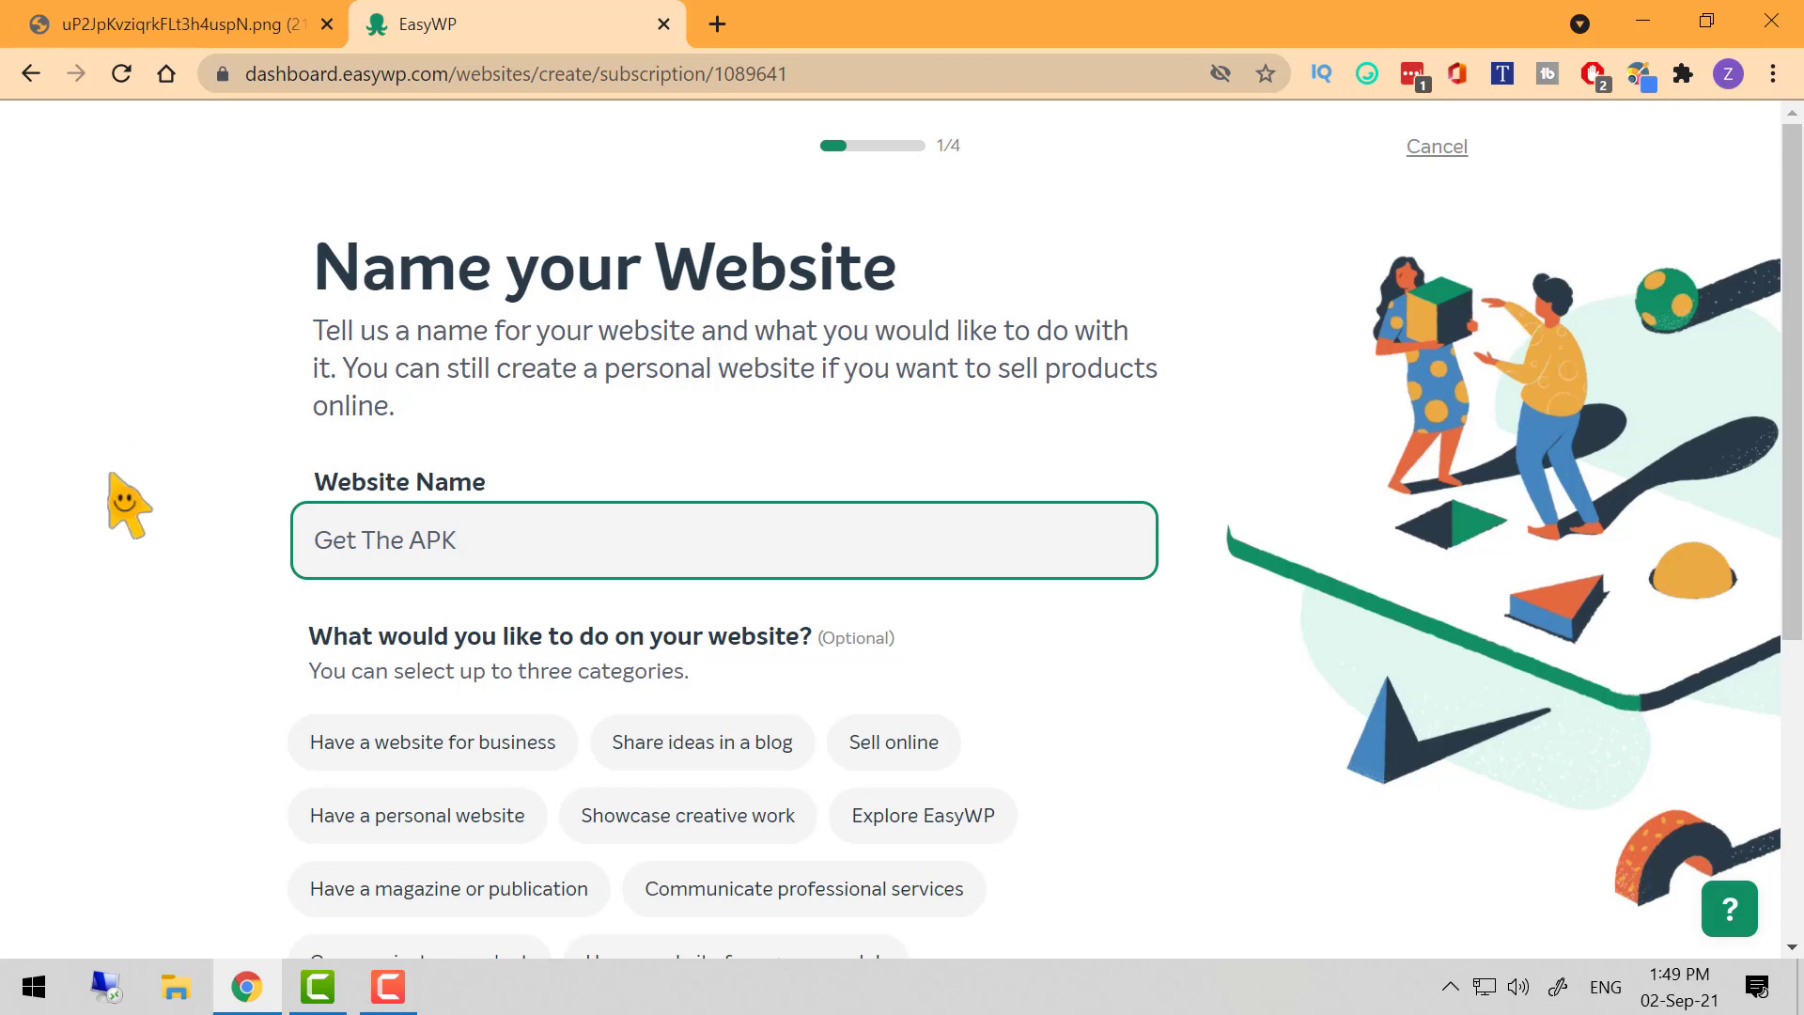
{"action": "scroll", "coordinate": [291, 632], "scroll_direction": "down", "scroll_amount": 1}
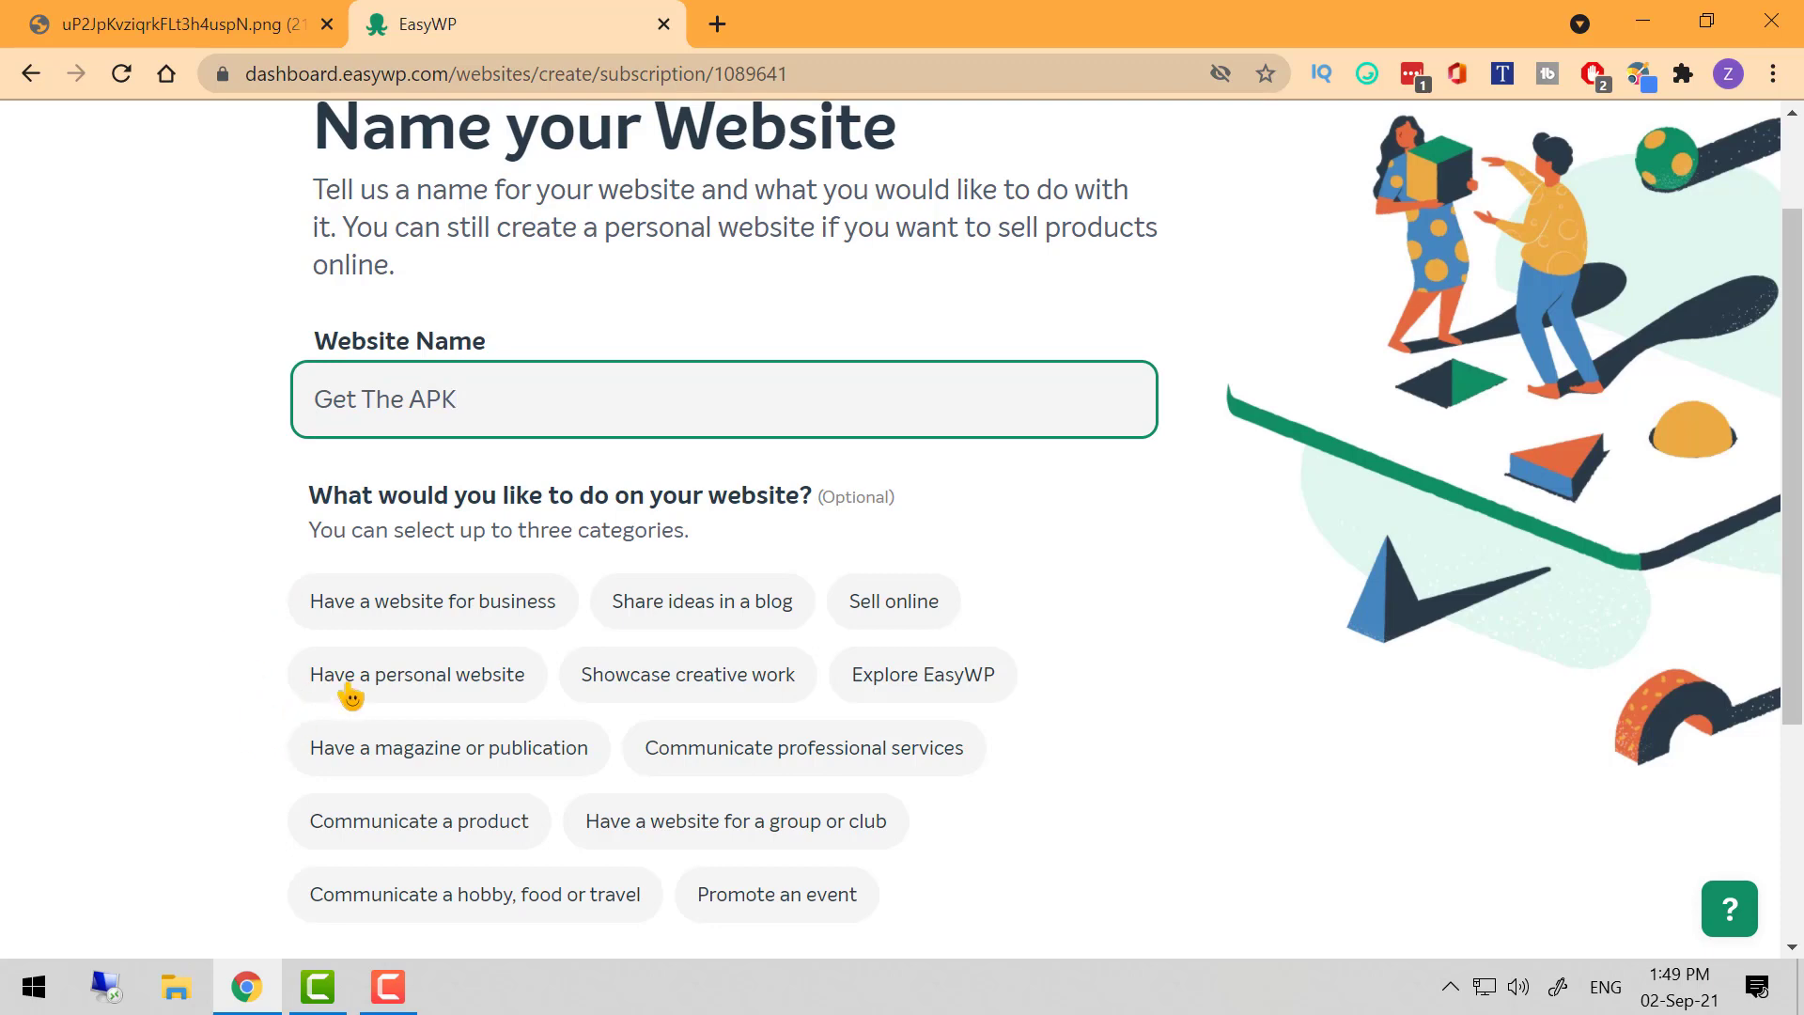
{"action": "scroll", "coordinate": [94, 620], "scroll_direction": "down", "scroll_amount": 2}
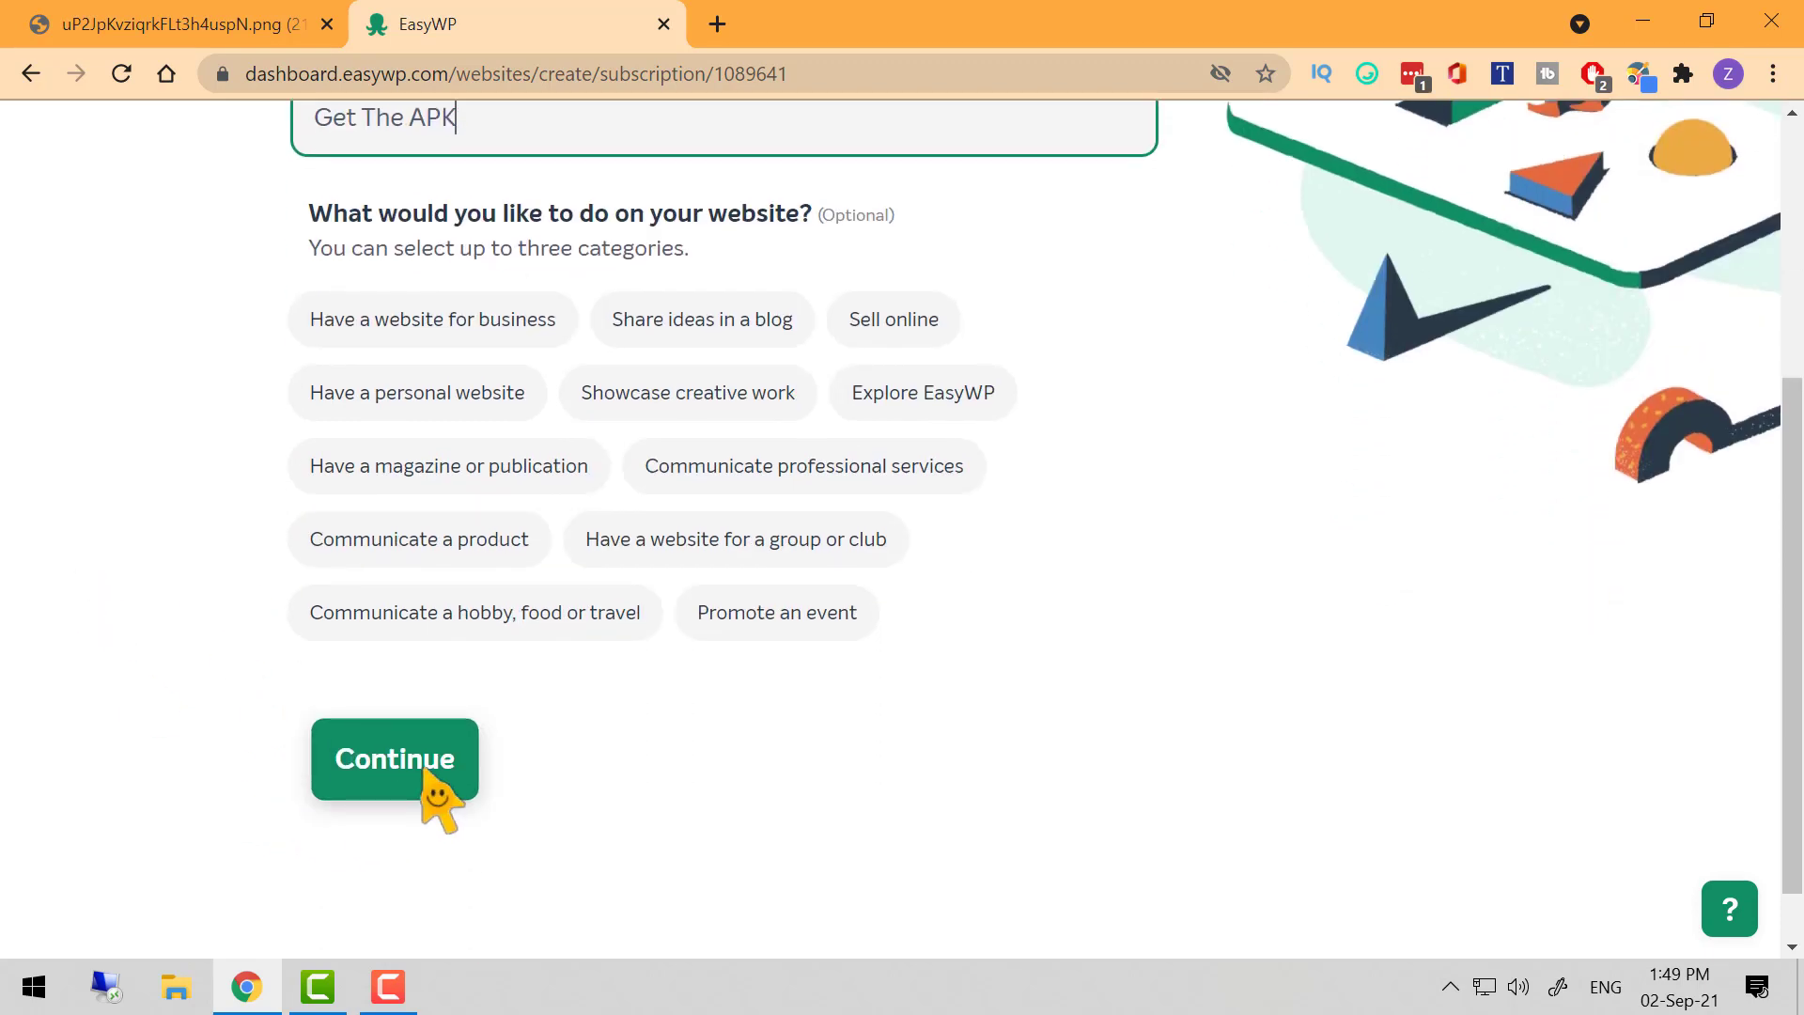
{"action": "left_click", "coordinate": [407, 778]}
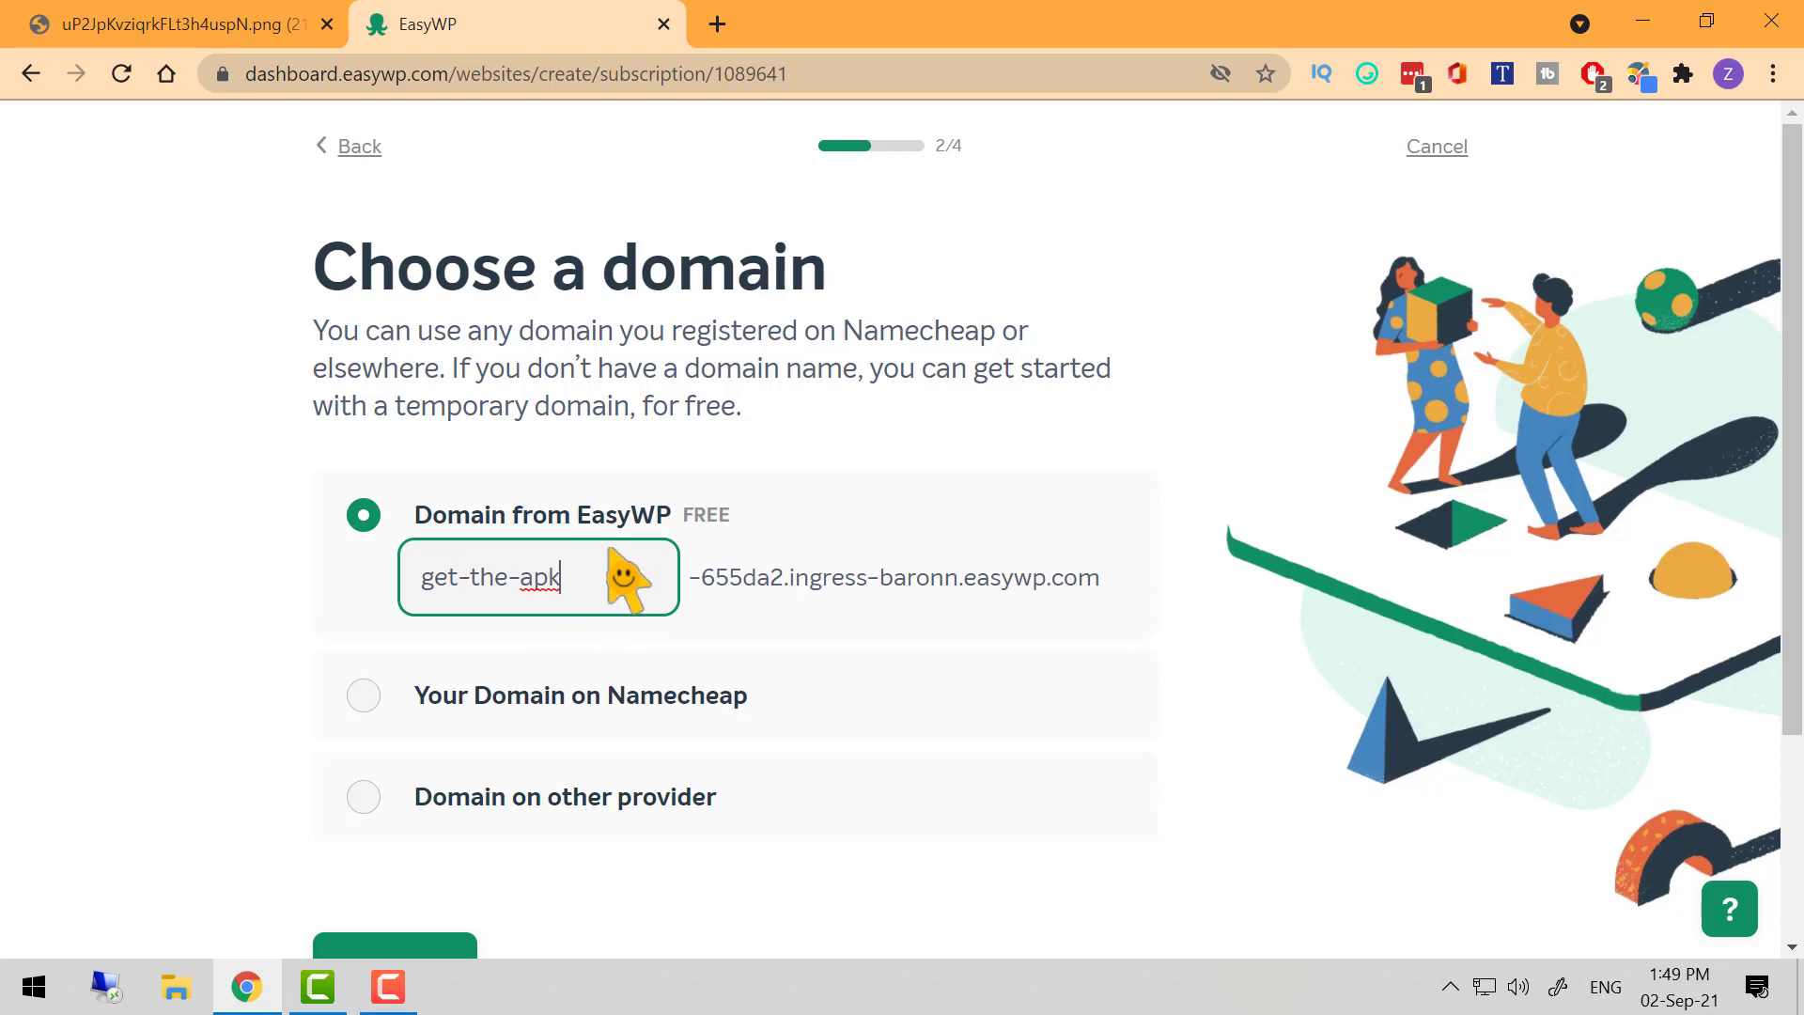
Examine the free EasyWP domain option, highlighting its editable subdomain, its fixed domain ending and its FREE label
{"action": "left_click_drag", "start_coordinate": [612, 610], "coordinate": [387, 606]}
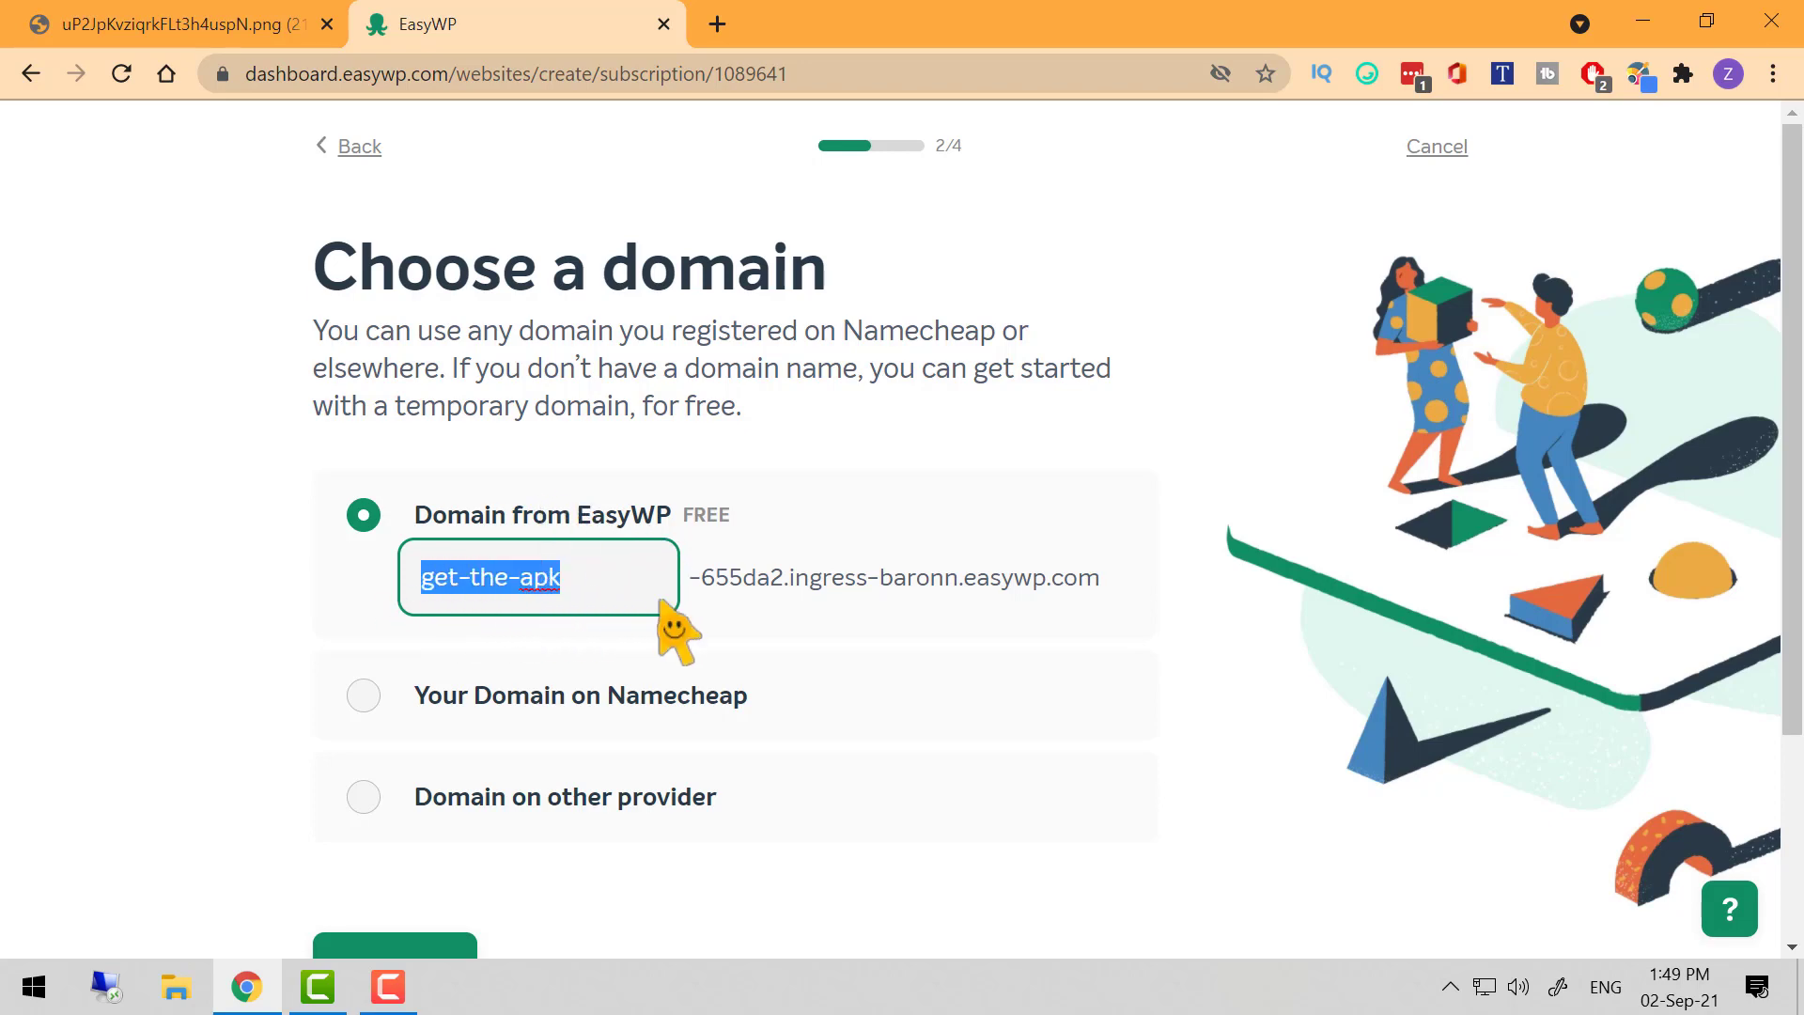
{"action": "left_click", "coordinate": [719, 612]}
{"action": "left_click_drag", "start_coordinate": [687, 583], "coordinate": [1106, 578]}
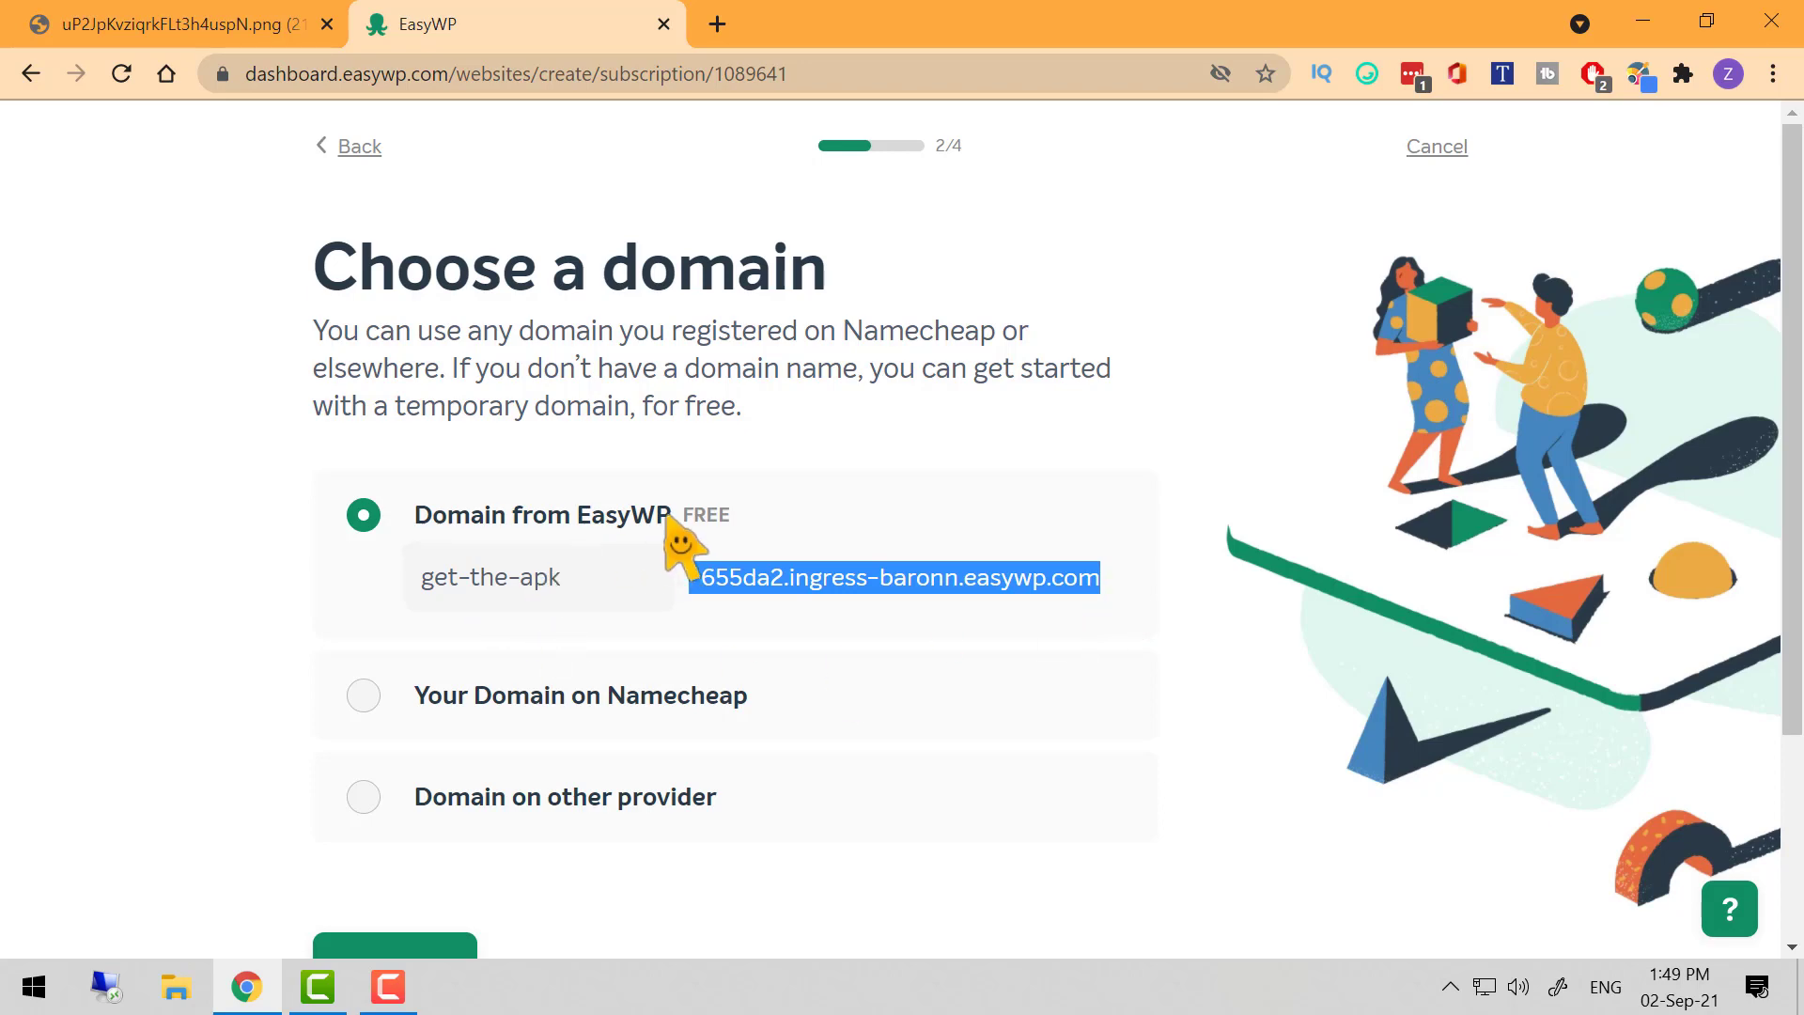
{"action": "left_click", "coordinate": [697, 509]}
{"action": "double_click", "coordinate": [697, 513]}
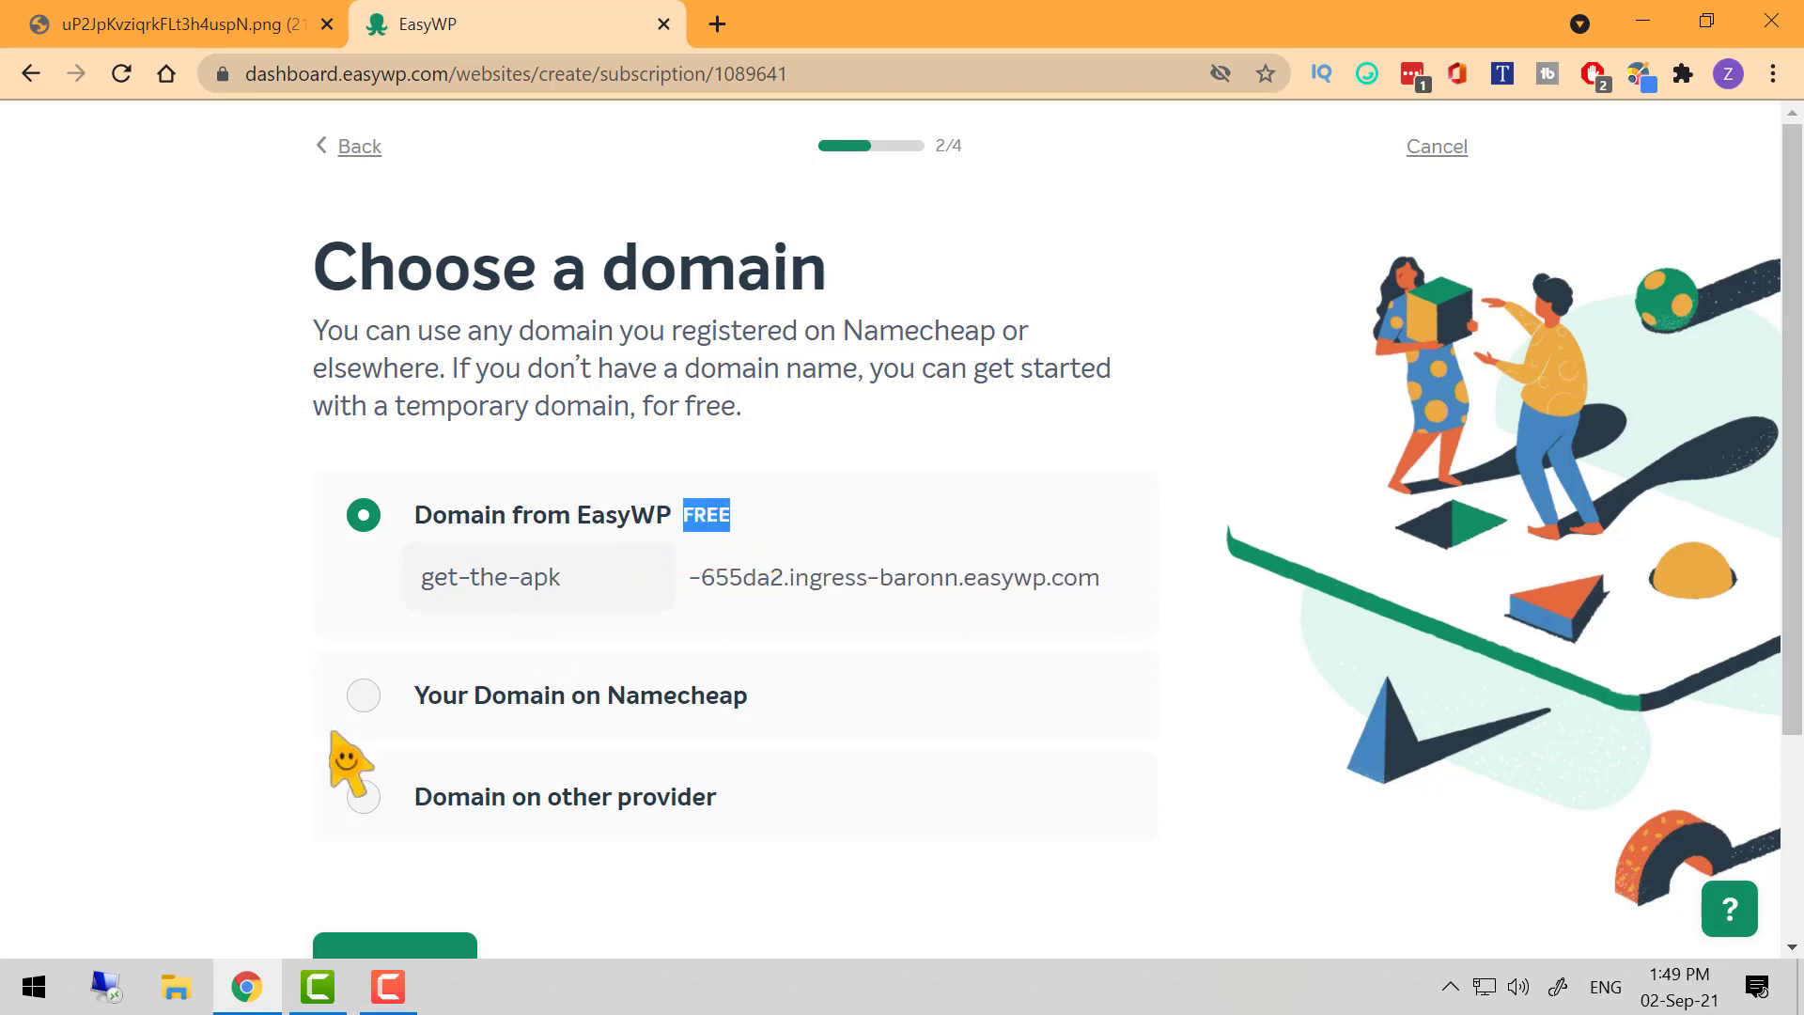
Look at the options for a domain on Namecheap and on another provider, and return to the free EasyWP domain option
{"action": "left_click", "coordinate": [361, 702]}
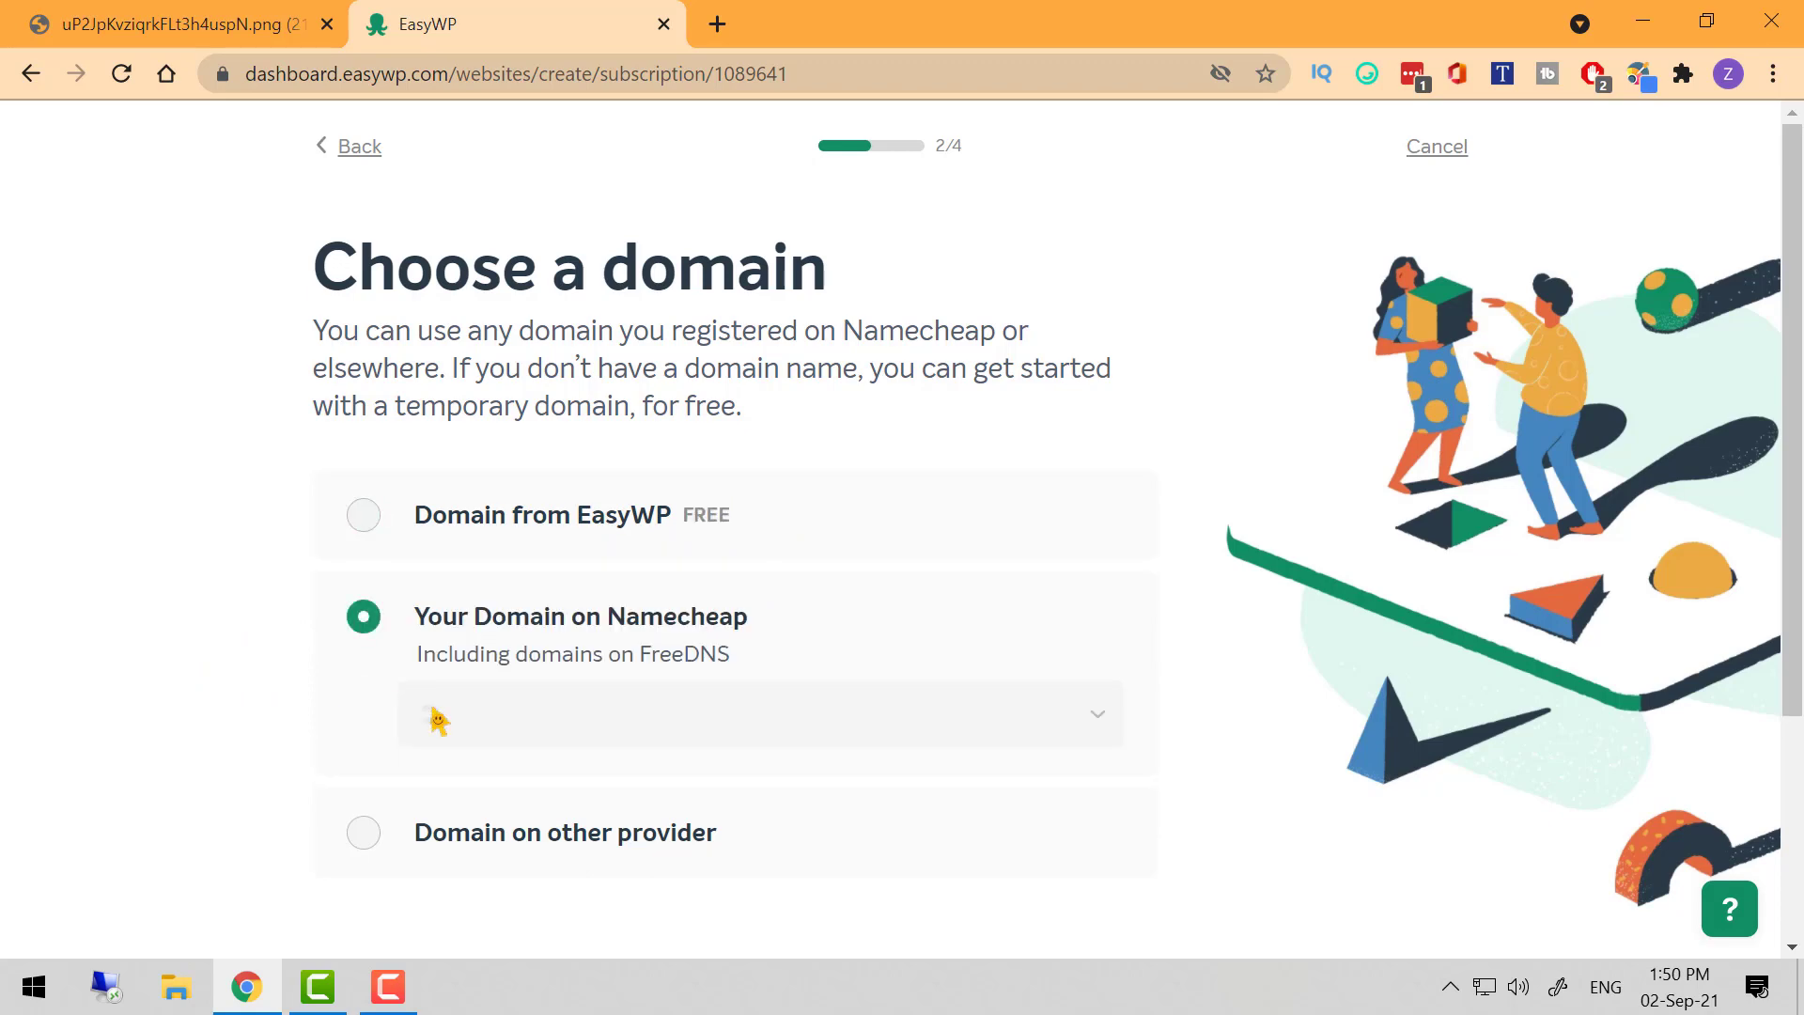
{"action": "scroll", "coordinate": [514, 749], "scroll_direction": "down", "scroll_amount": 2}
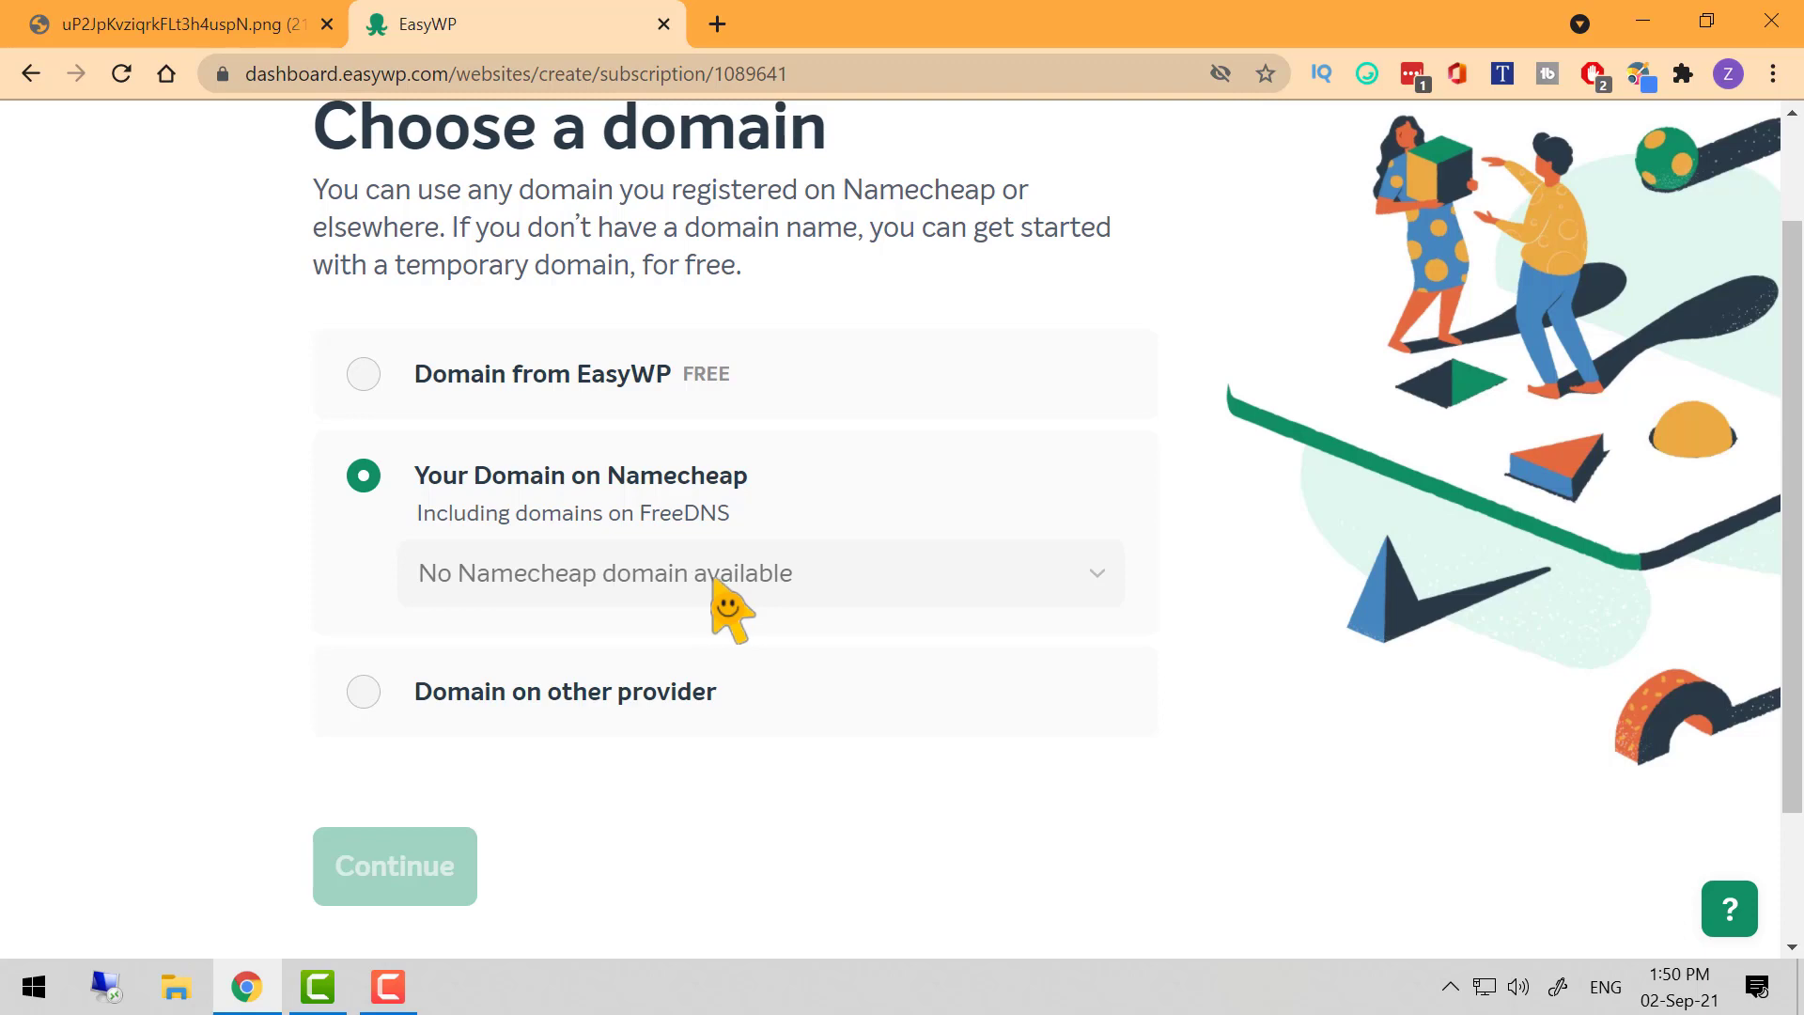
{"action": "left_click", "coordinate": [363, 695]}
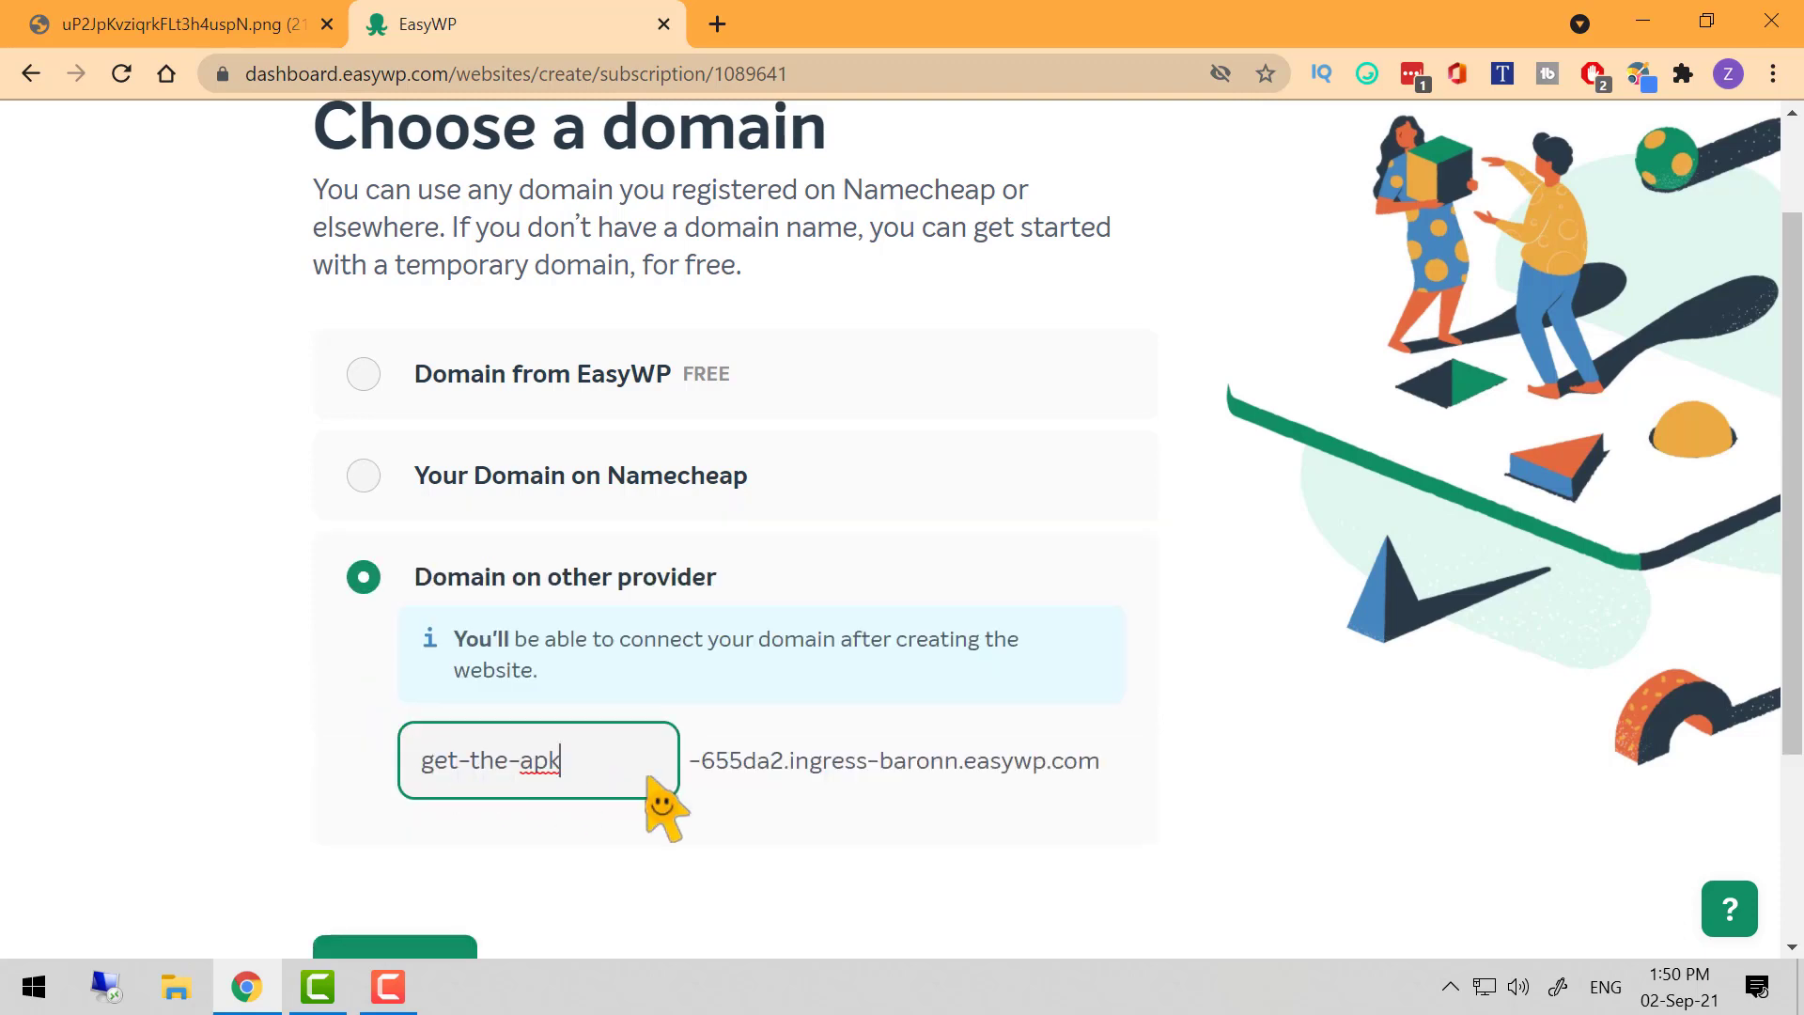
{"action": "key", "text": "ctrl+a"}
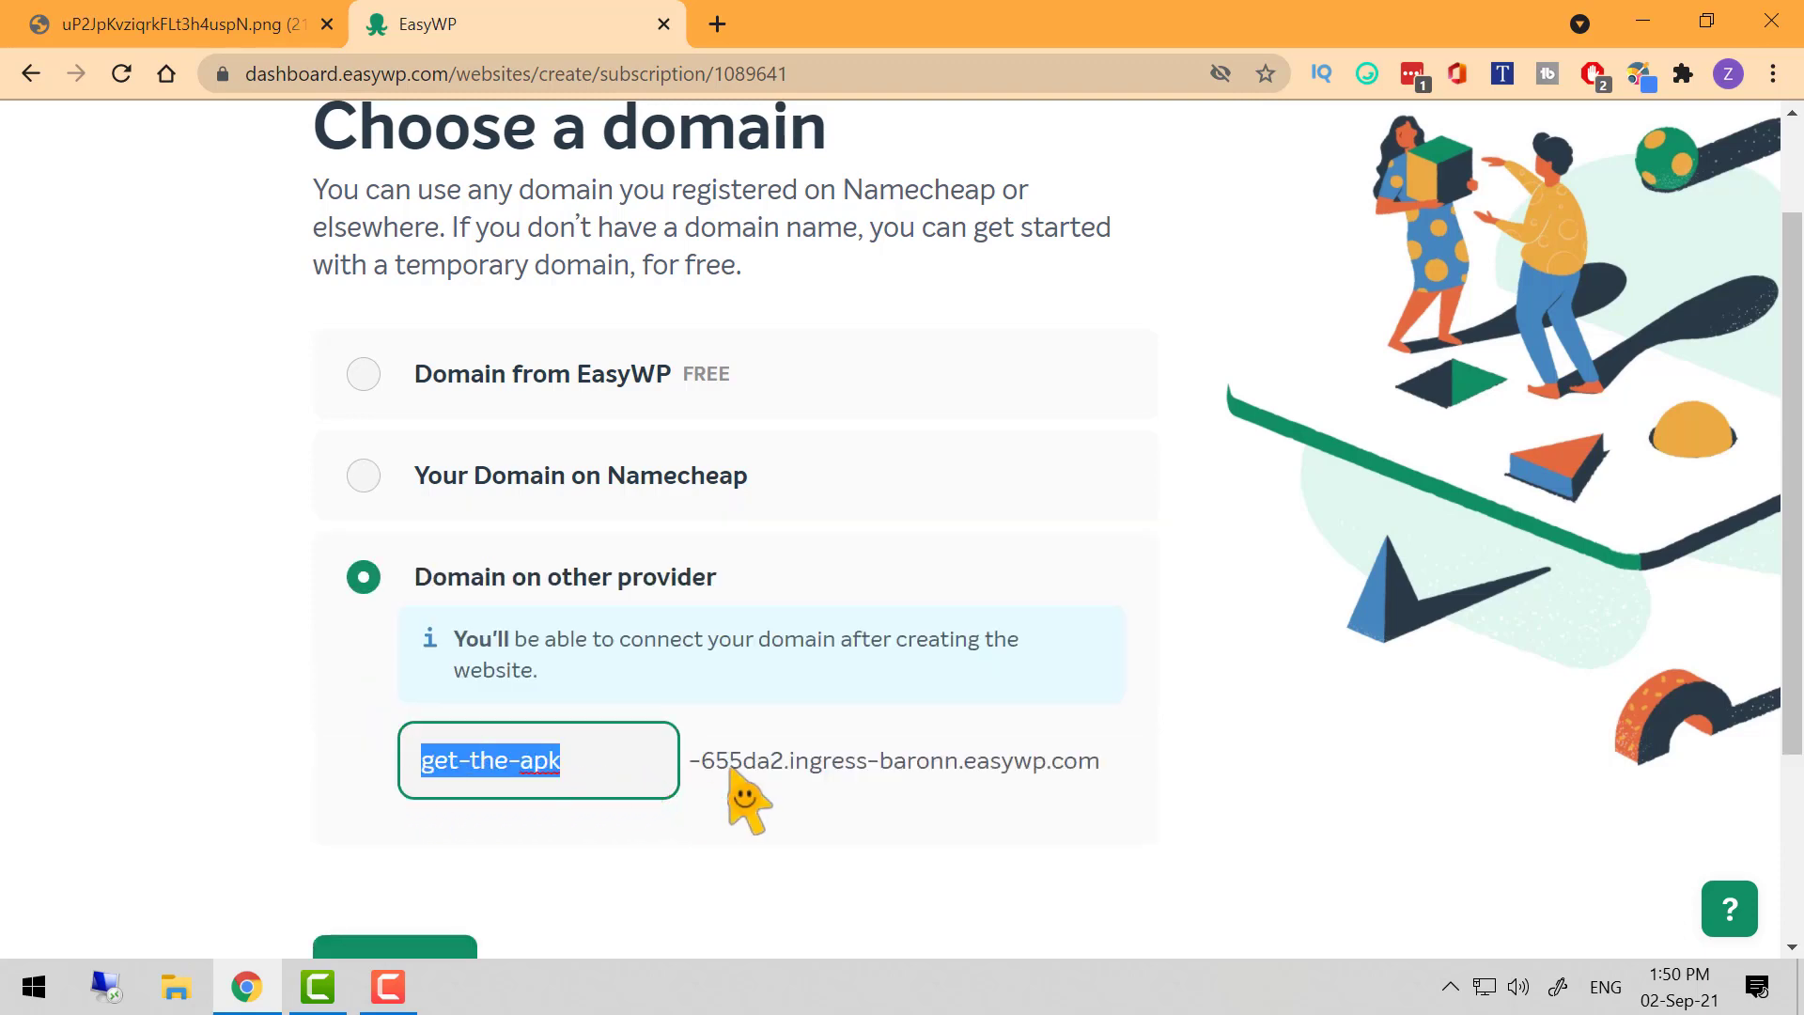
{"action": "left_click", "coordinate": [745, 797]}
{"action": "scroll", "coordinate": [376, 770], "scroll_direction": "down", "scroll_amount": 1}
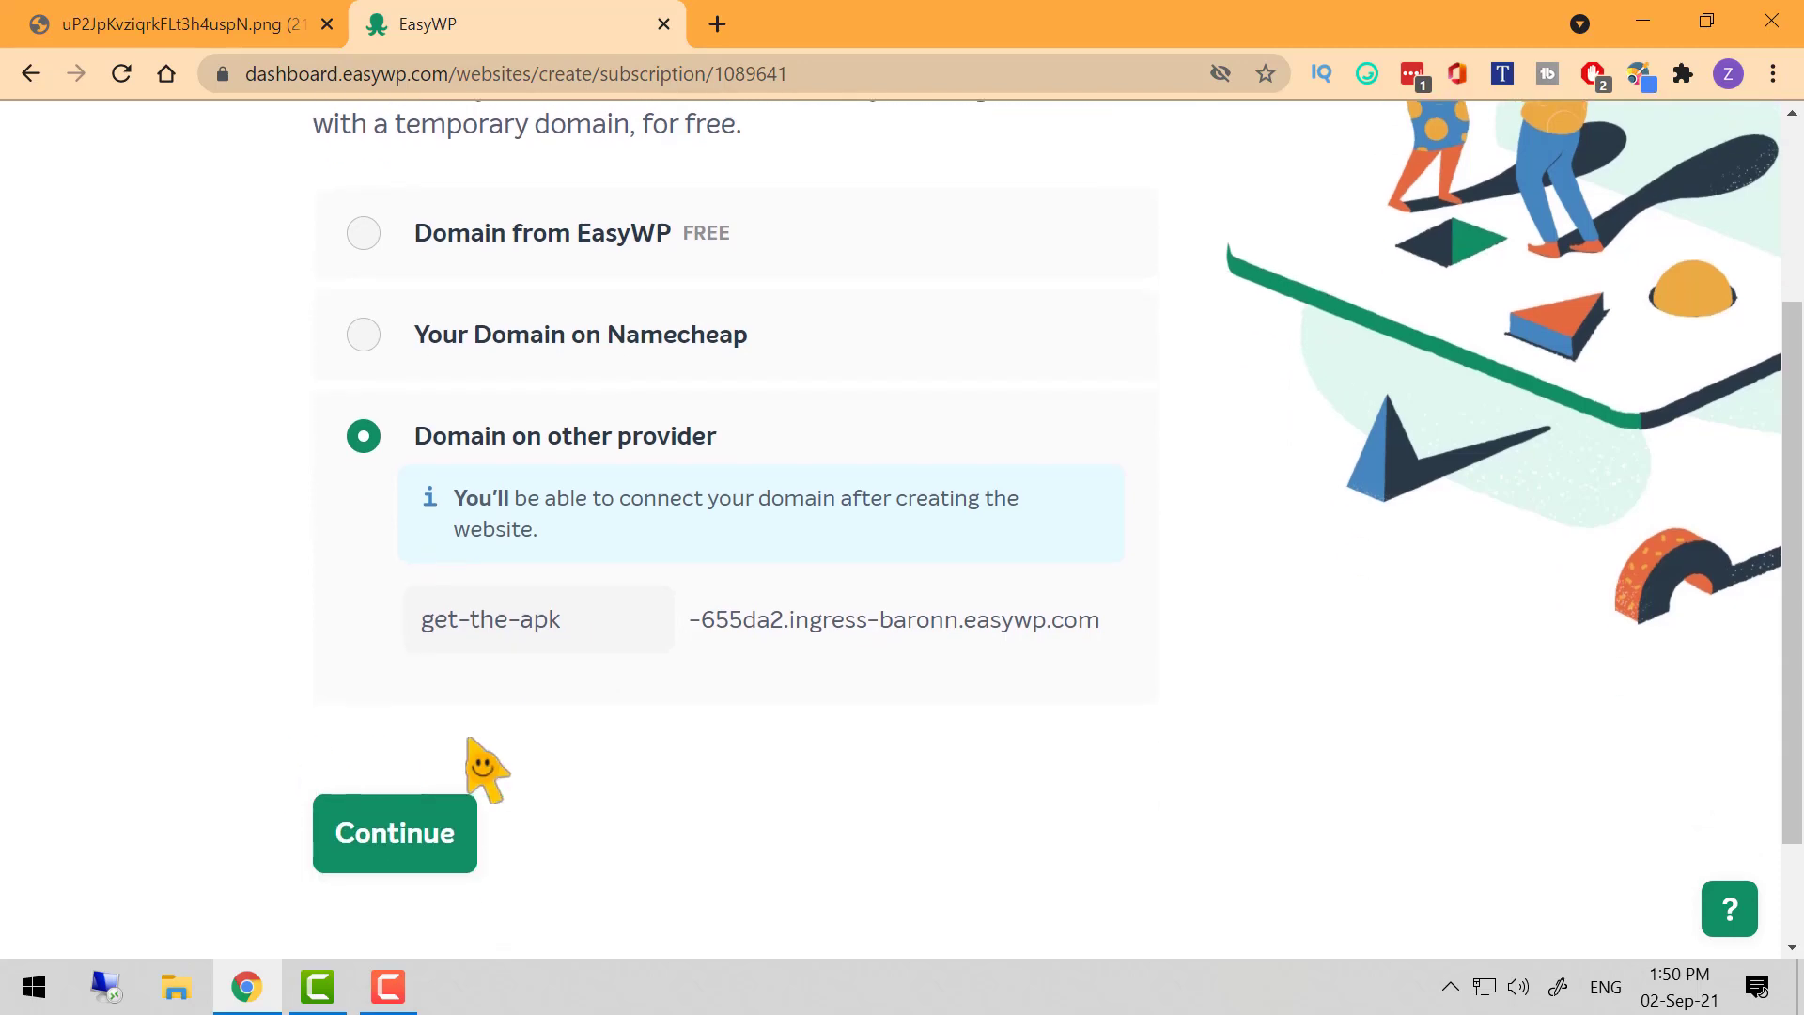
{"action": "scroll", "coordinate": [423, 761], "scroll_direction": "up", "scroll_amount": 1}
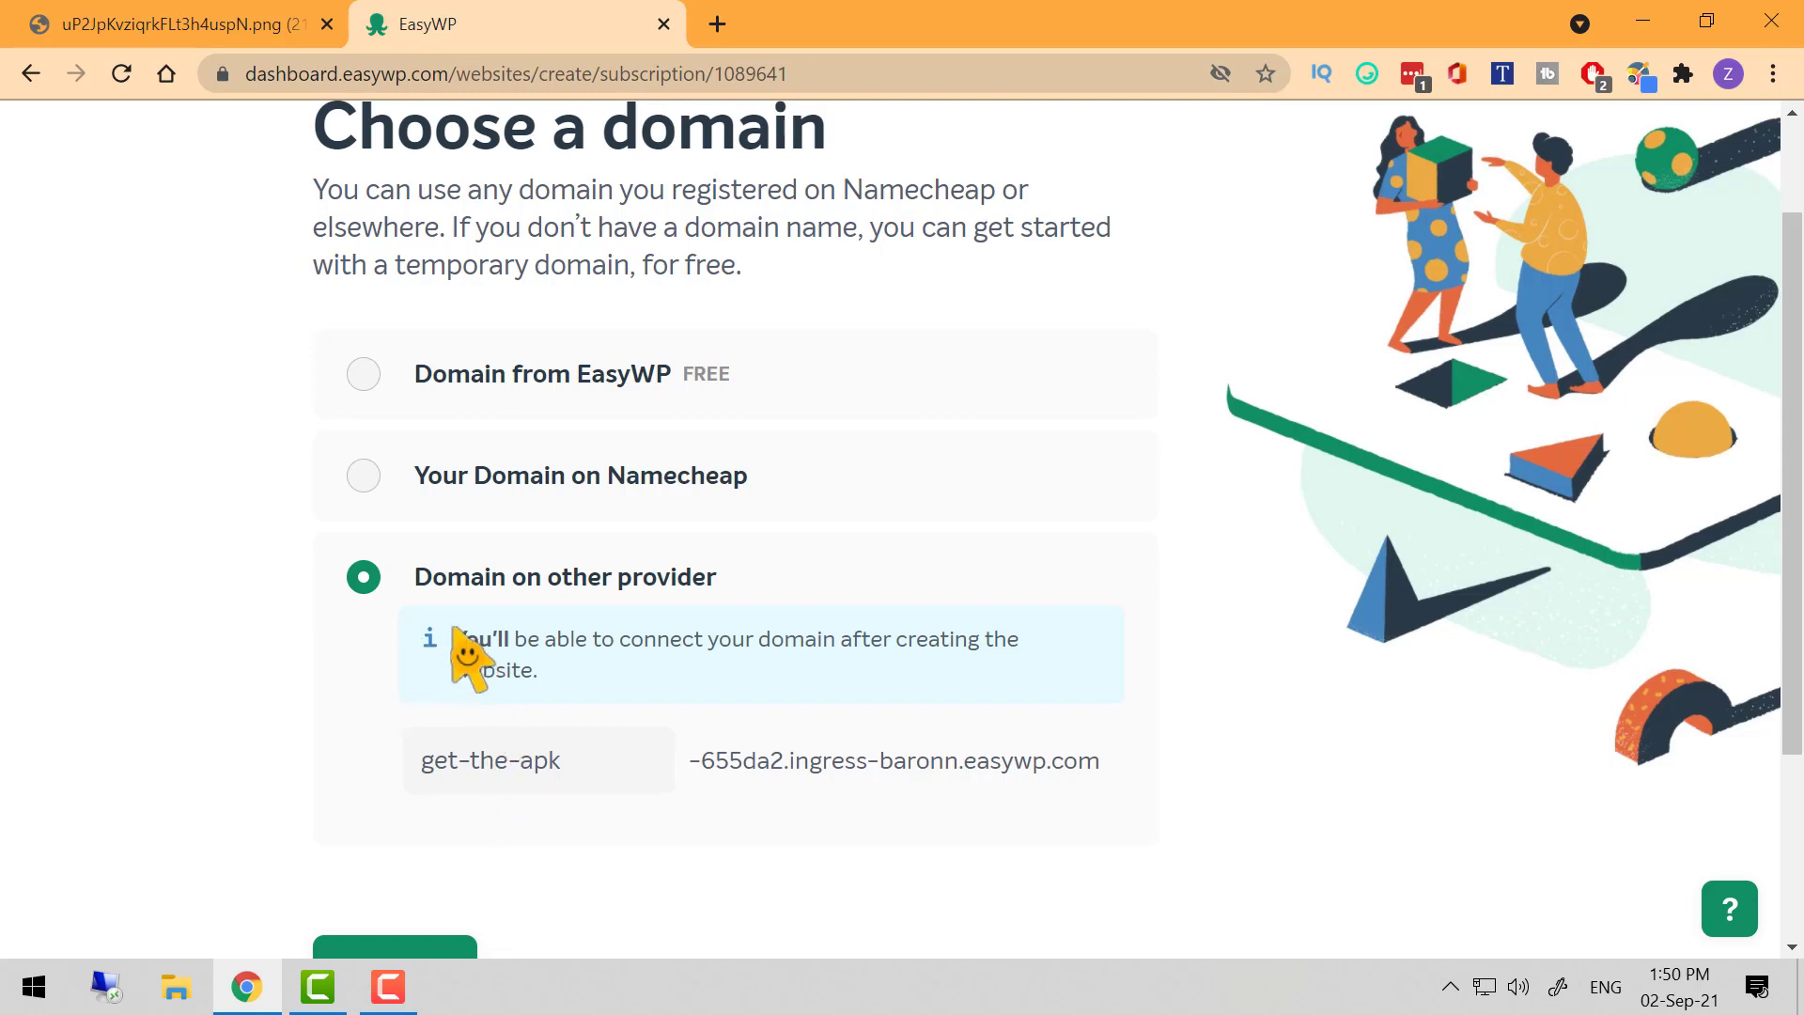
{"action": "left_click", "coordinate": [363, 381]}
{"action": "scroll", "coordinate": [467, 548], "scroll_direction": "up", "scroll_amount": 1}
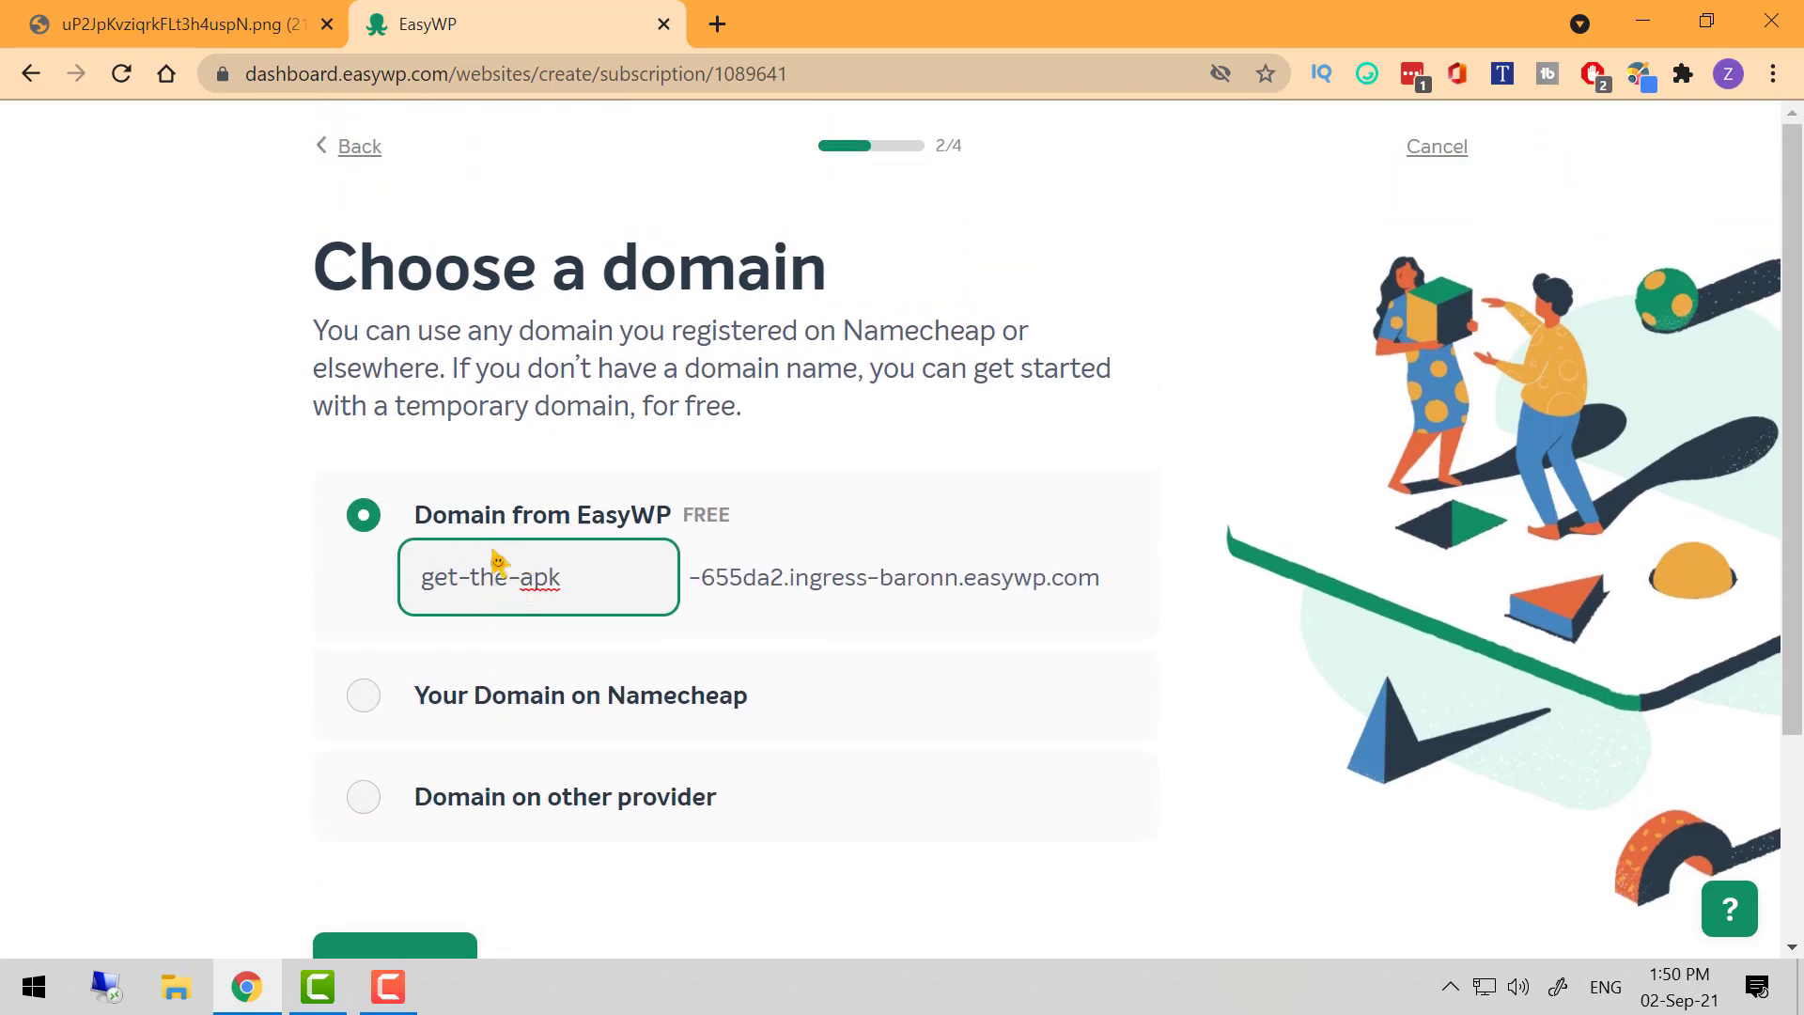
Continue with the free EasyWP domain and skip the plugin selection after looking through the offered plugins
{"action": "scroll", "coordinate": [300, 751], "scroll_direction": "down", "scroll_amount": 1}
{"action": "left_click", "coordinate": [407, 872]}
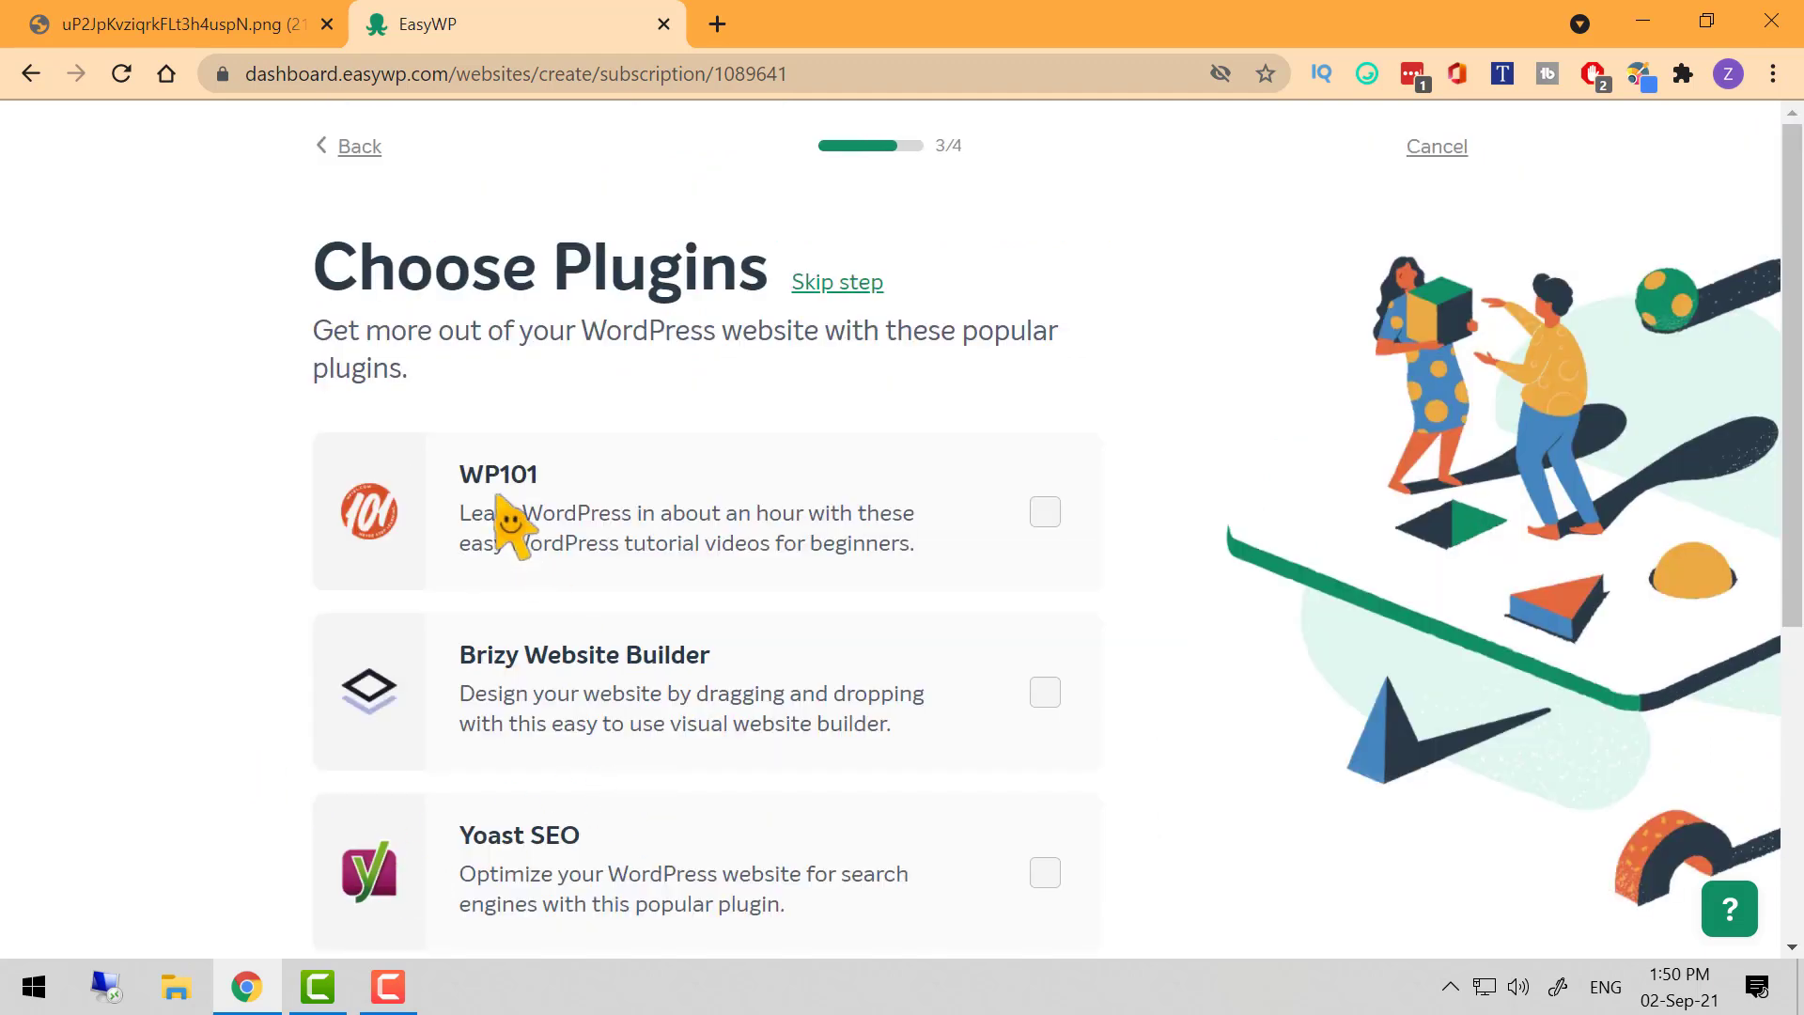
{"action": "scroll", "coordinate": [1134, 432], "scroll_direction": "down", "scroll_amount": 5}
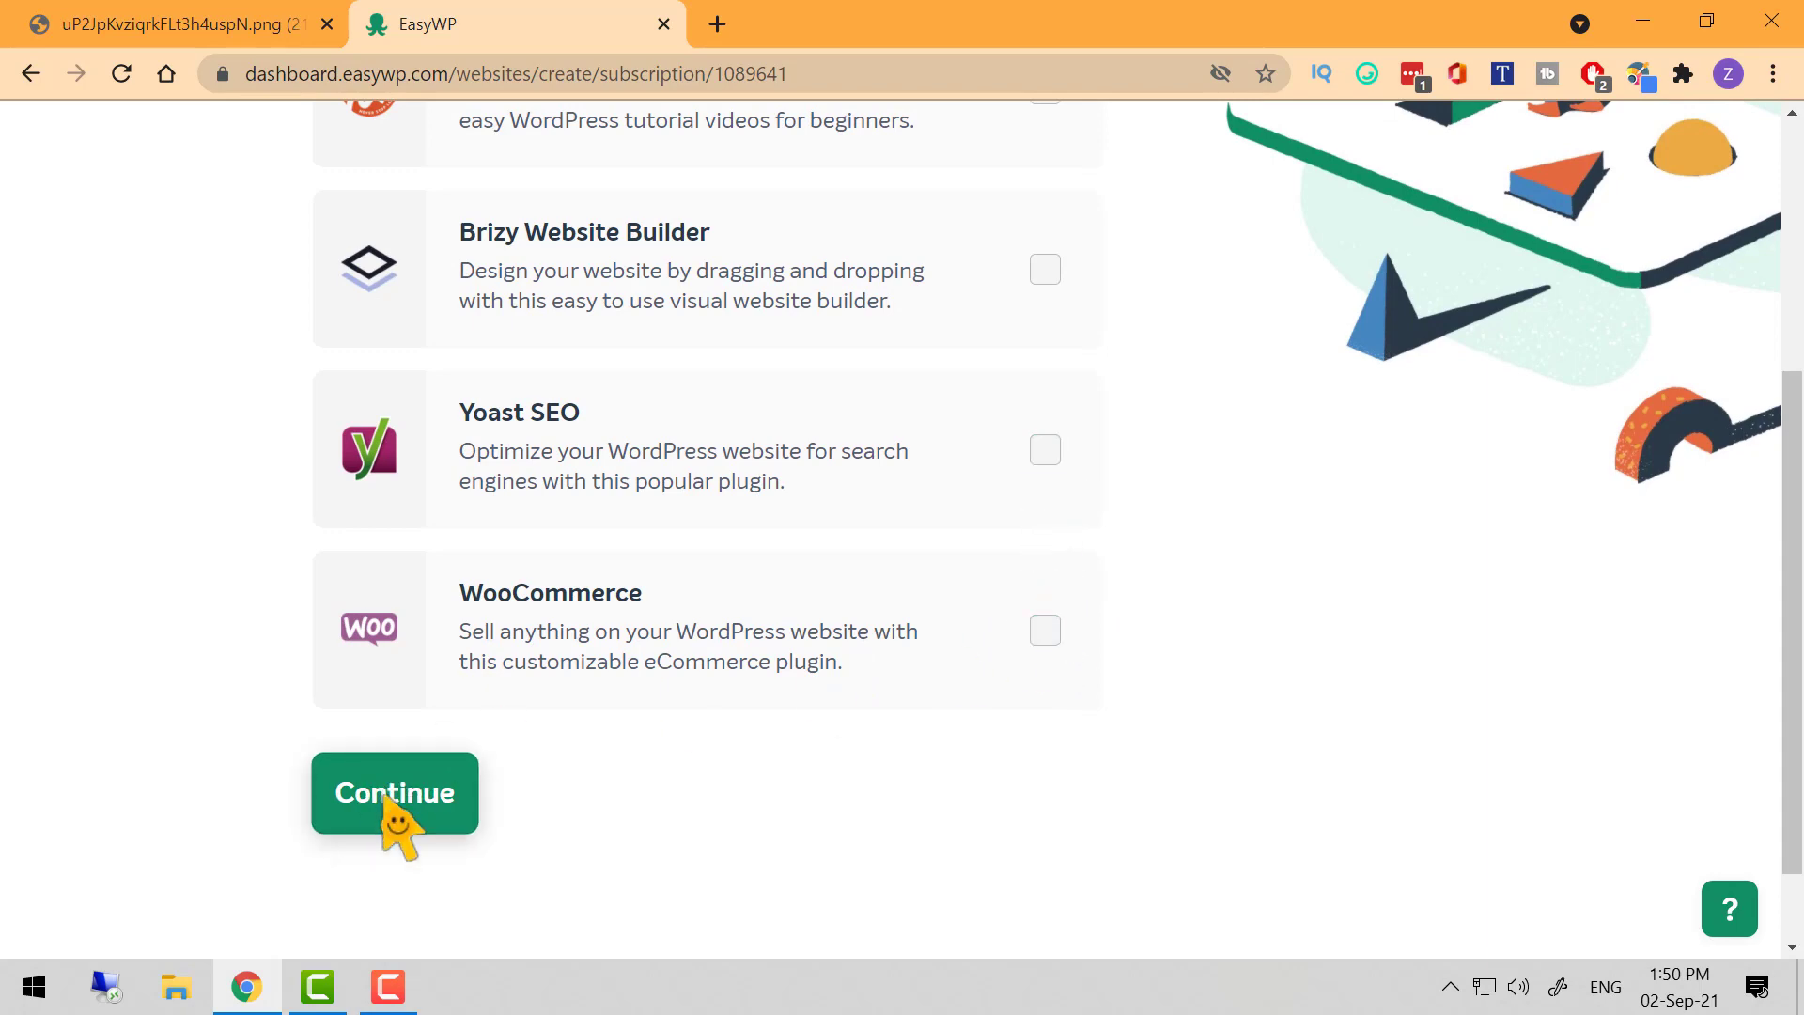
{"action": "scroll", "coordinate": [714, 705], "scroll_direction": "up", "scroll_amount": 5}
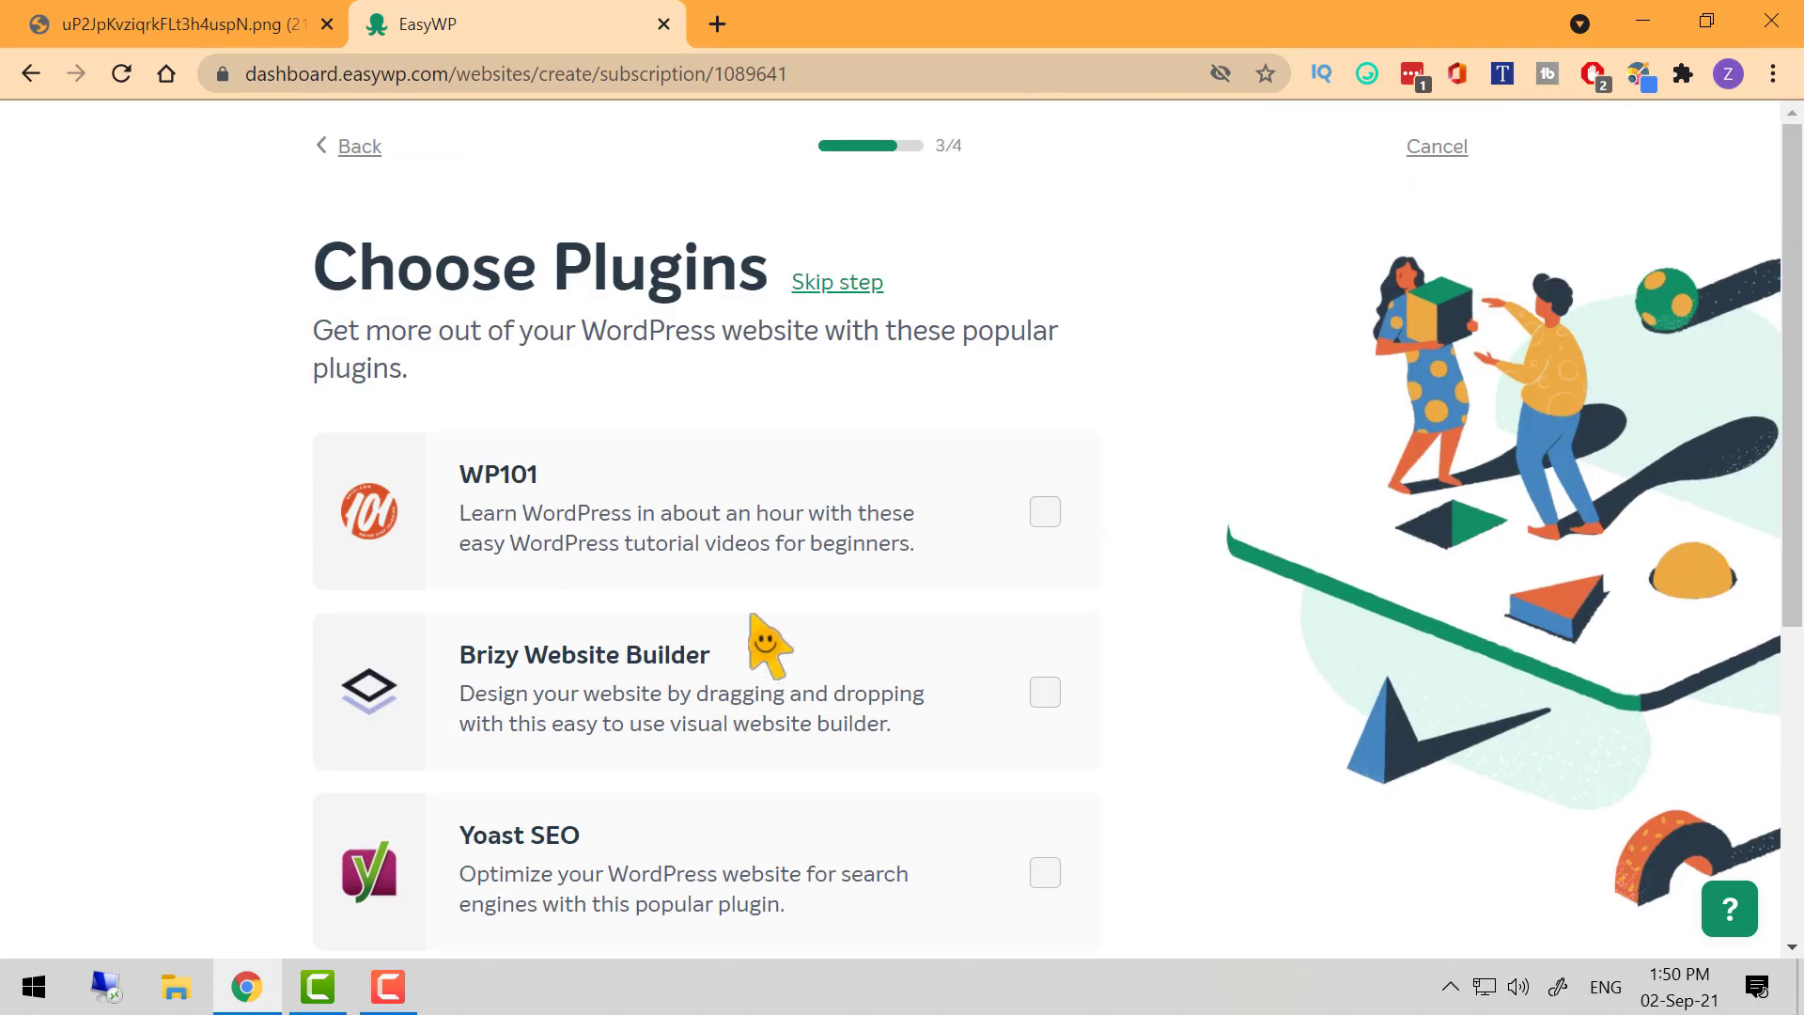
{"action": "left_click", "coordinate": [842, 284]}
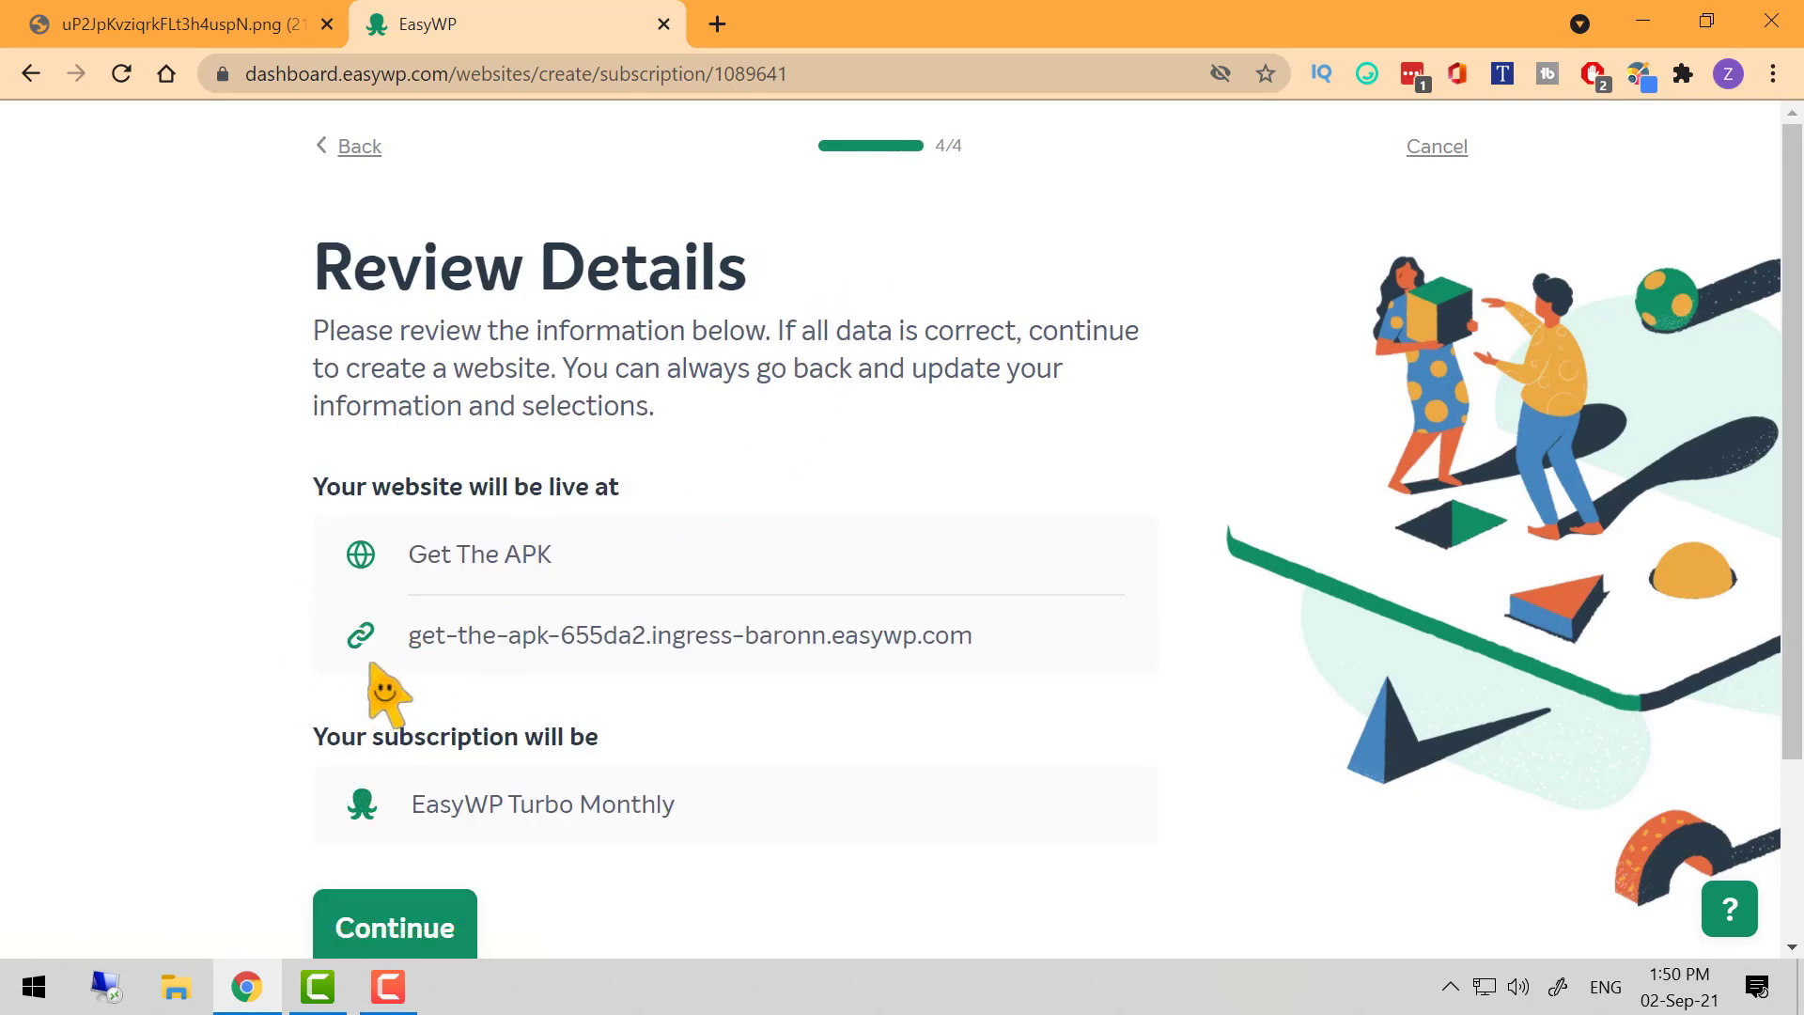
Review the site name, domain and EasyWP Turbo Monthly subscription, and confirm them to create the website
{"action": "scroll", "coordinate": [355, 731], "scroll_direction": "down", "scroll_amount": 2}
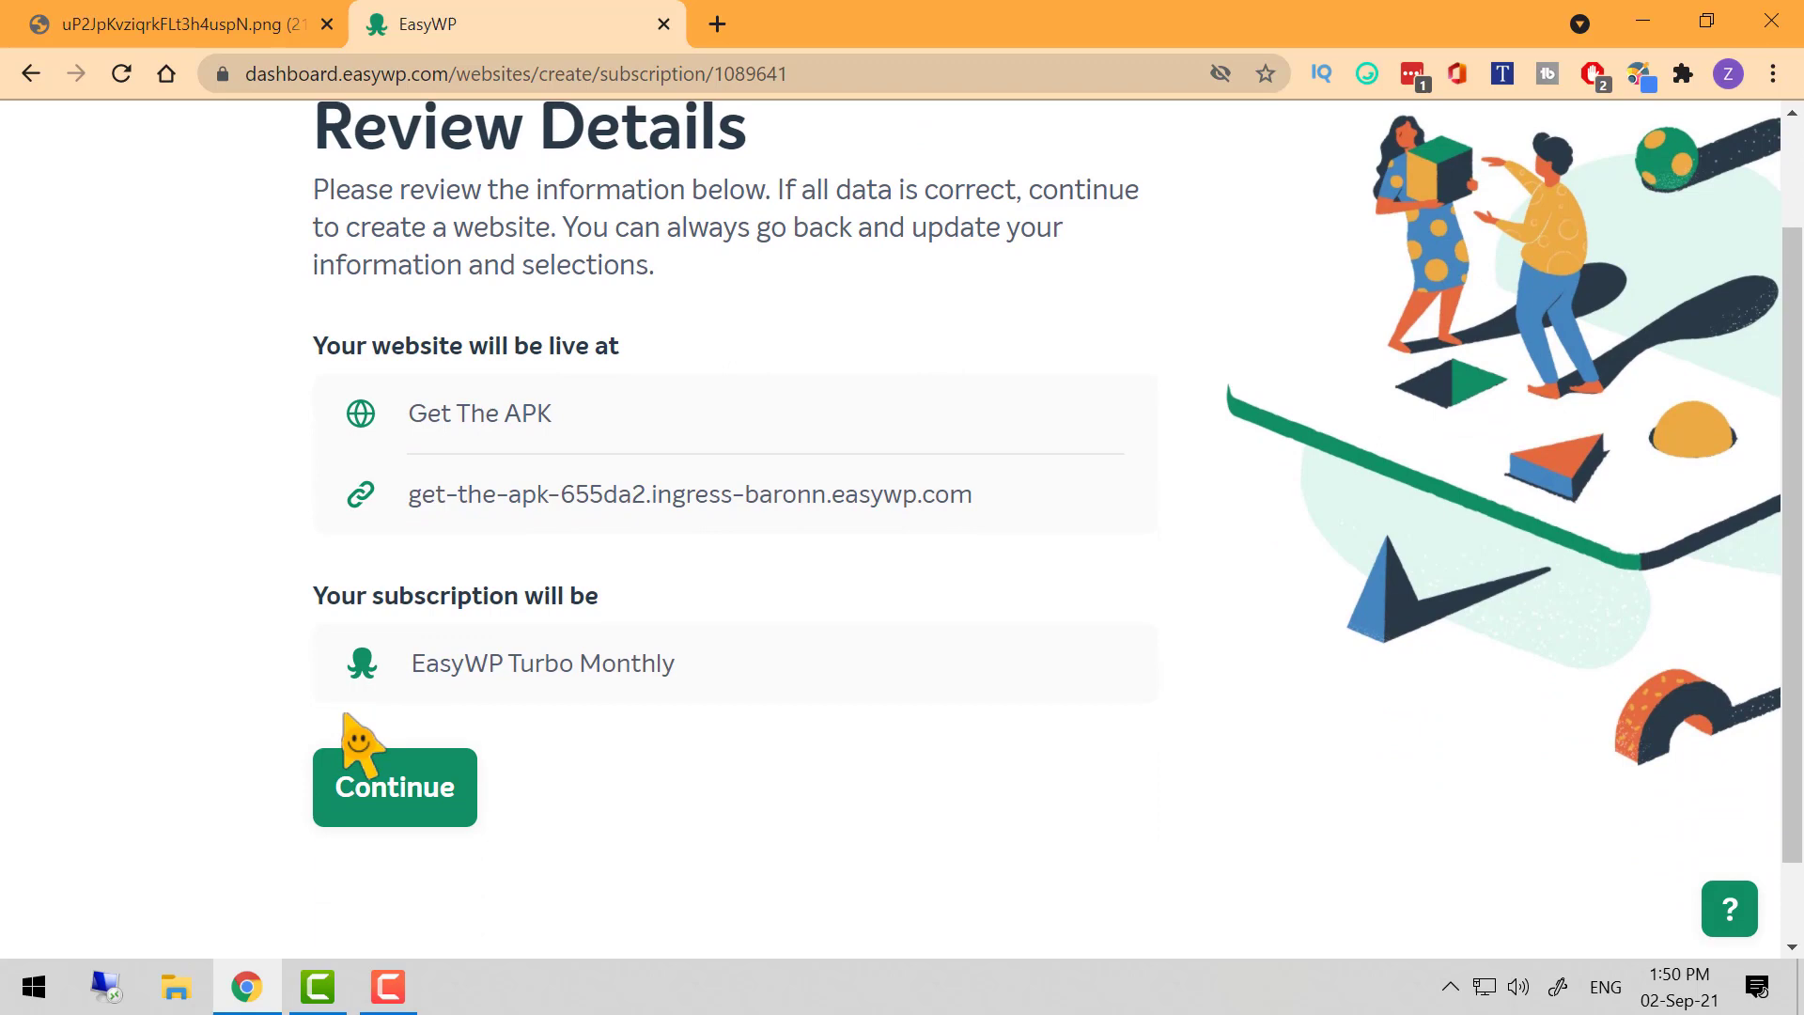
{"action": "left_click", "coordinate": [395, 814]}
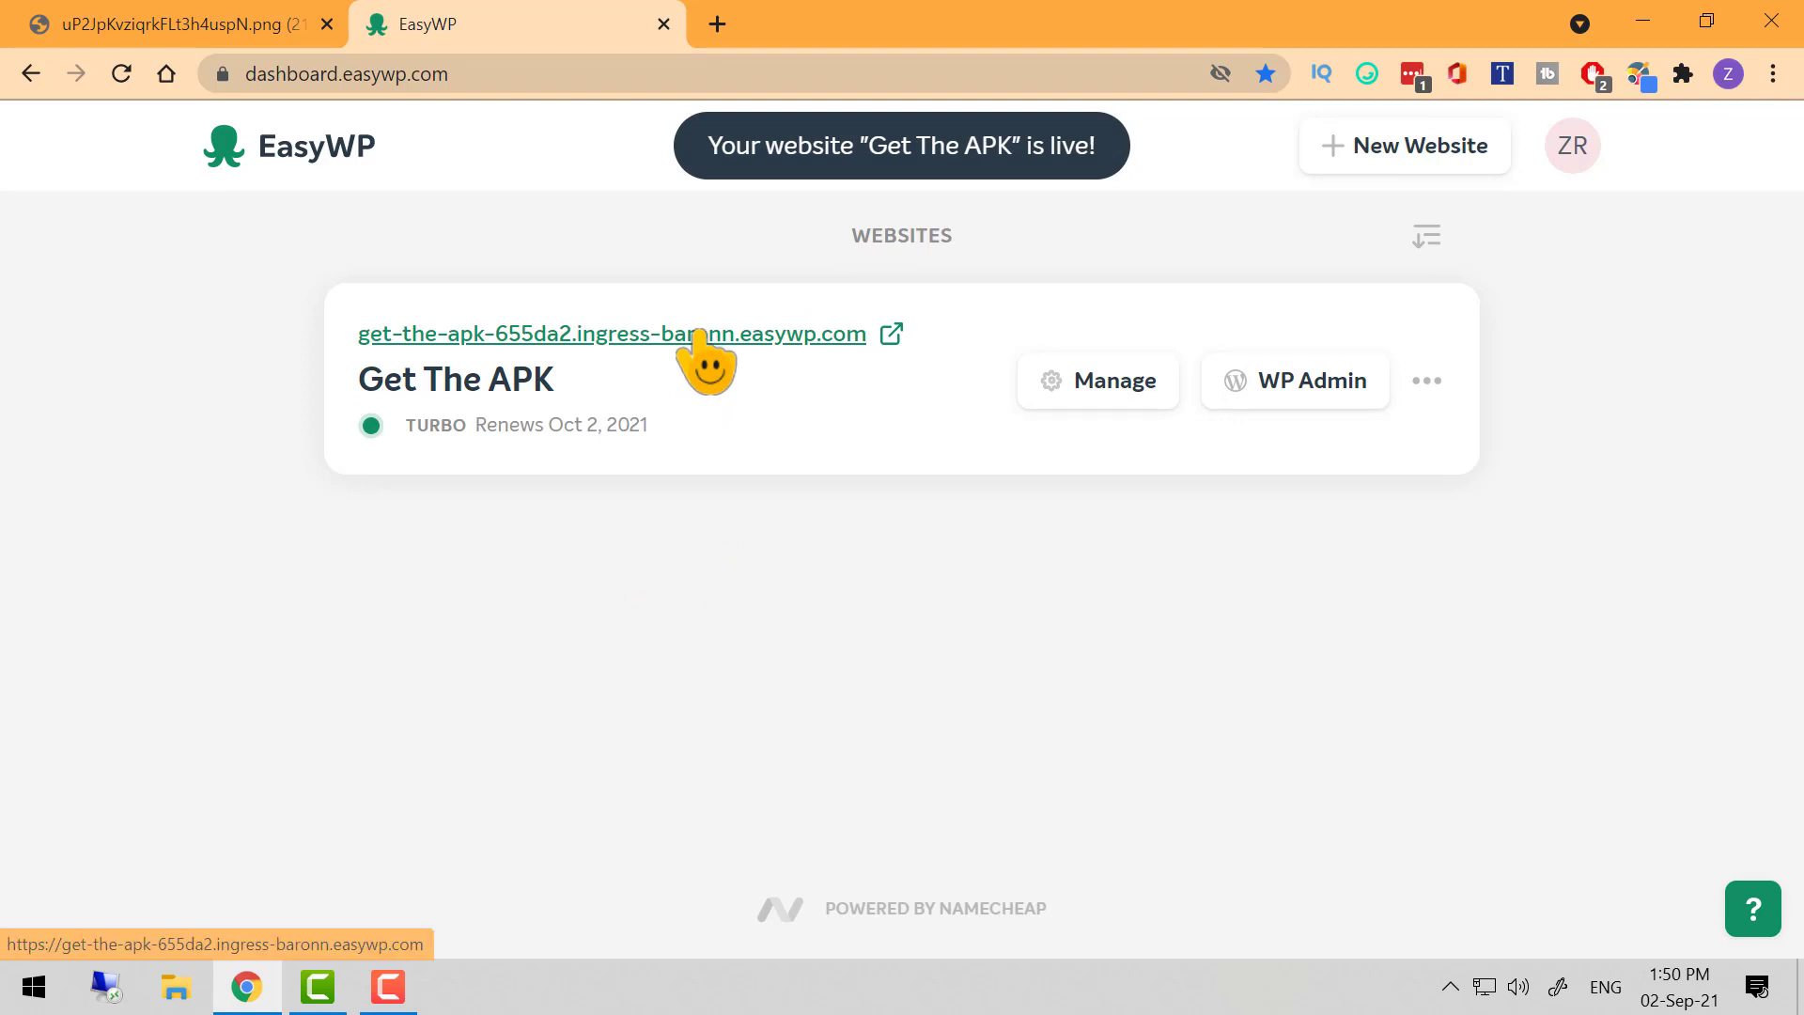
Open the new website's address in a new tab, load it again and highlight the message on its page
{"action": "right_click", "coordinate": [700, 340]}
{"action": "left_click", "coordinate": [805, 351]}
{"action": "left_click", "coordinate": [785, 14]}
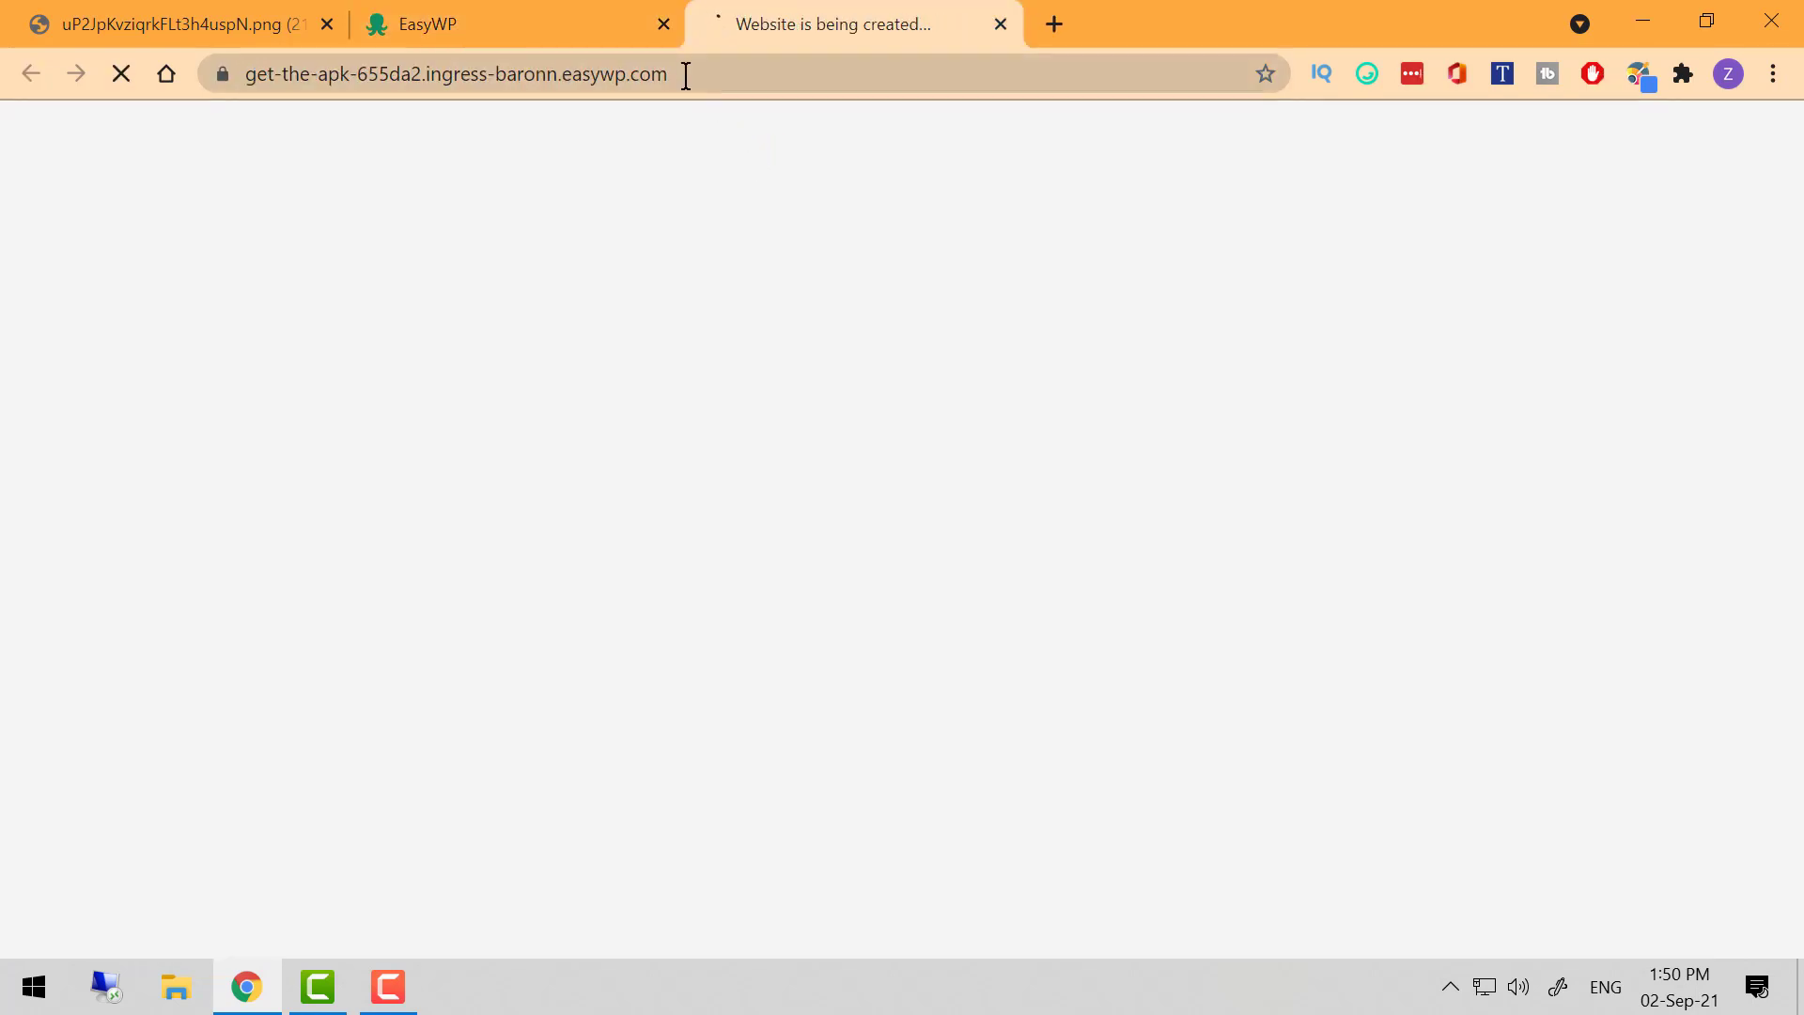
{"action": "left_click", "coordinate": [253, 89]}
{"action": "key", "text": "Return"}
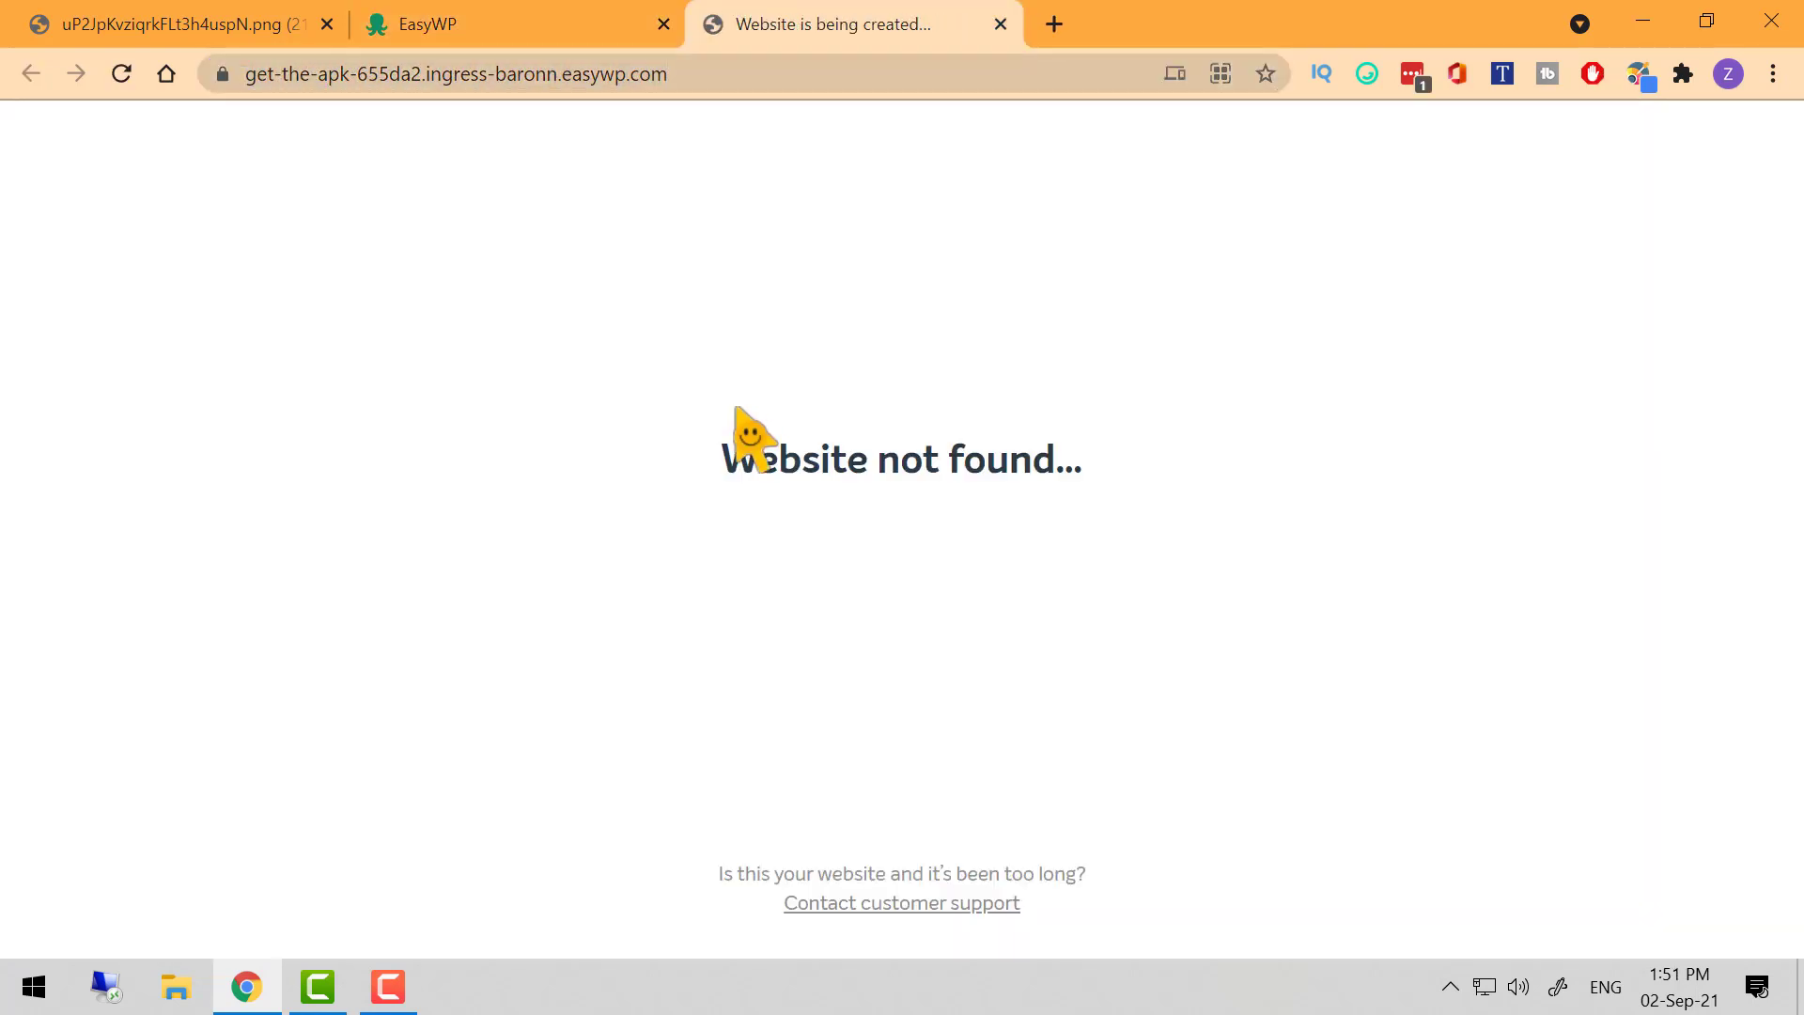
{"action": "left_click_drag", "start_coordinate": [692, 452], "coordinate": [1149, 410]}
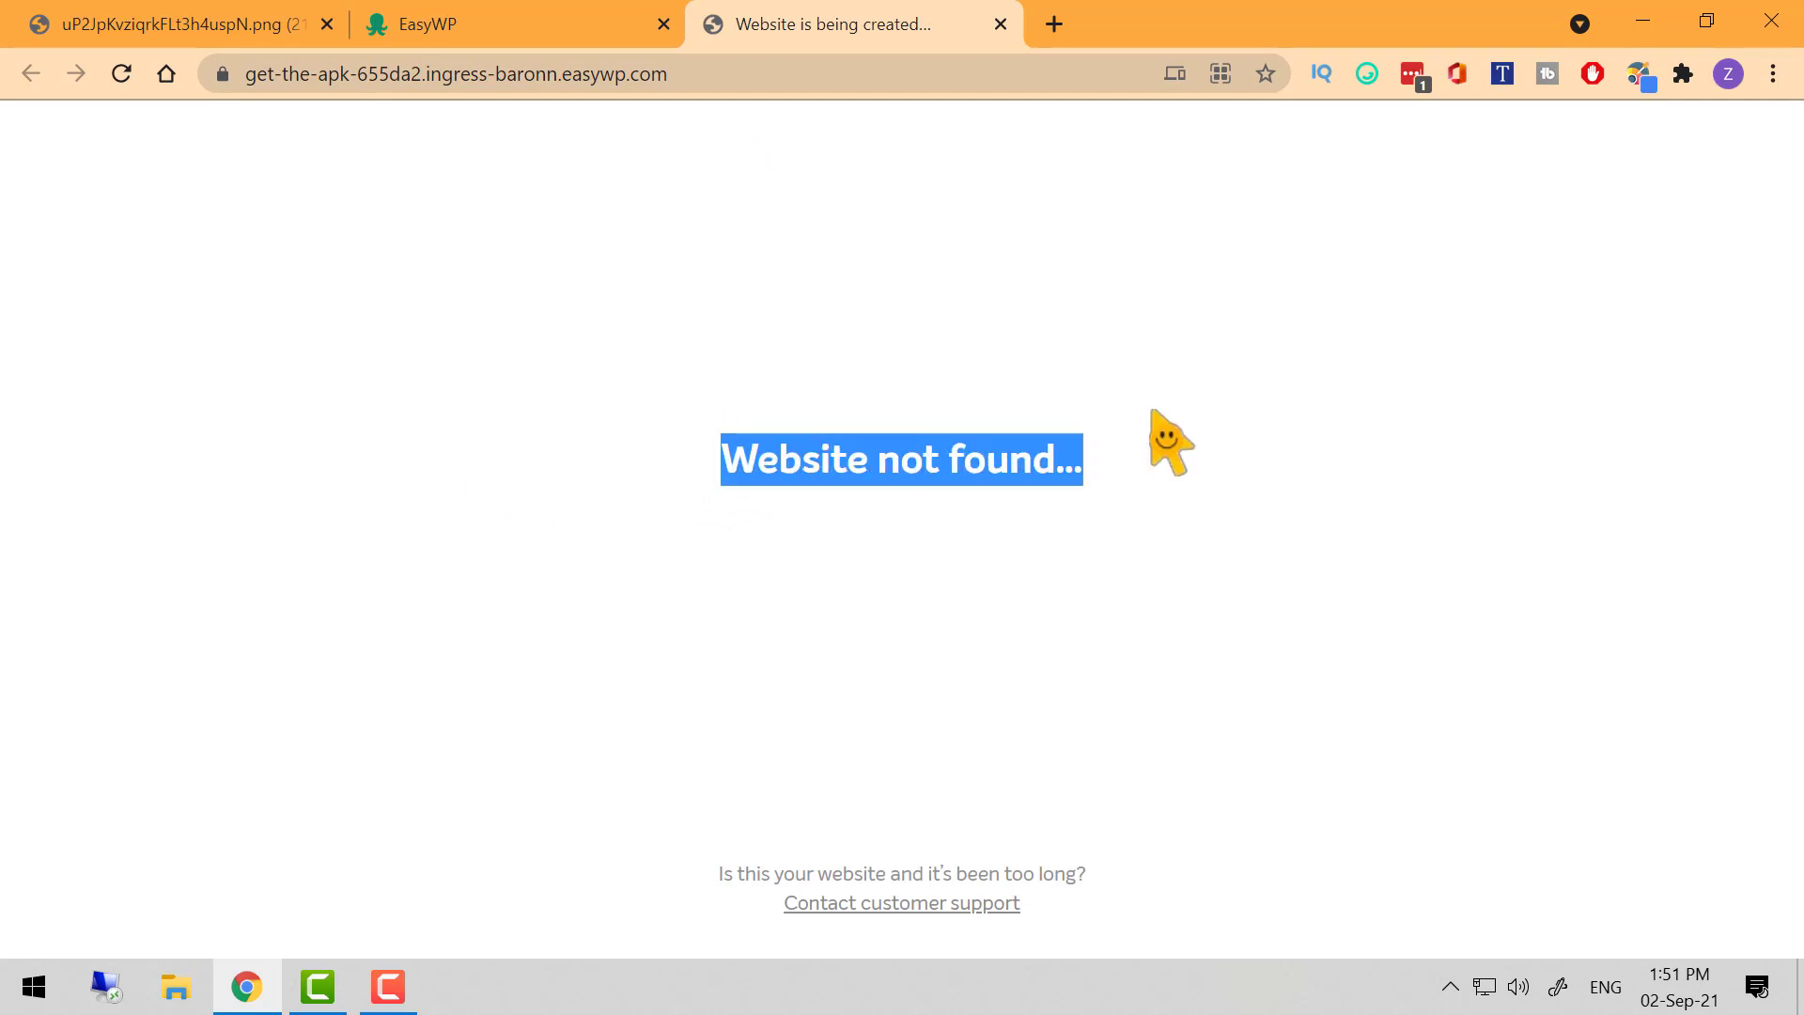
Return to the EasyWP website list and look at the additional options for Get The APK
{"action": "left_click", "coordinate": [451, 23]}
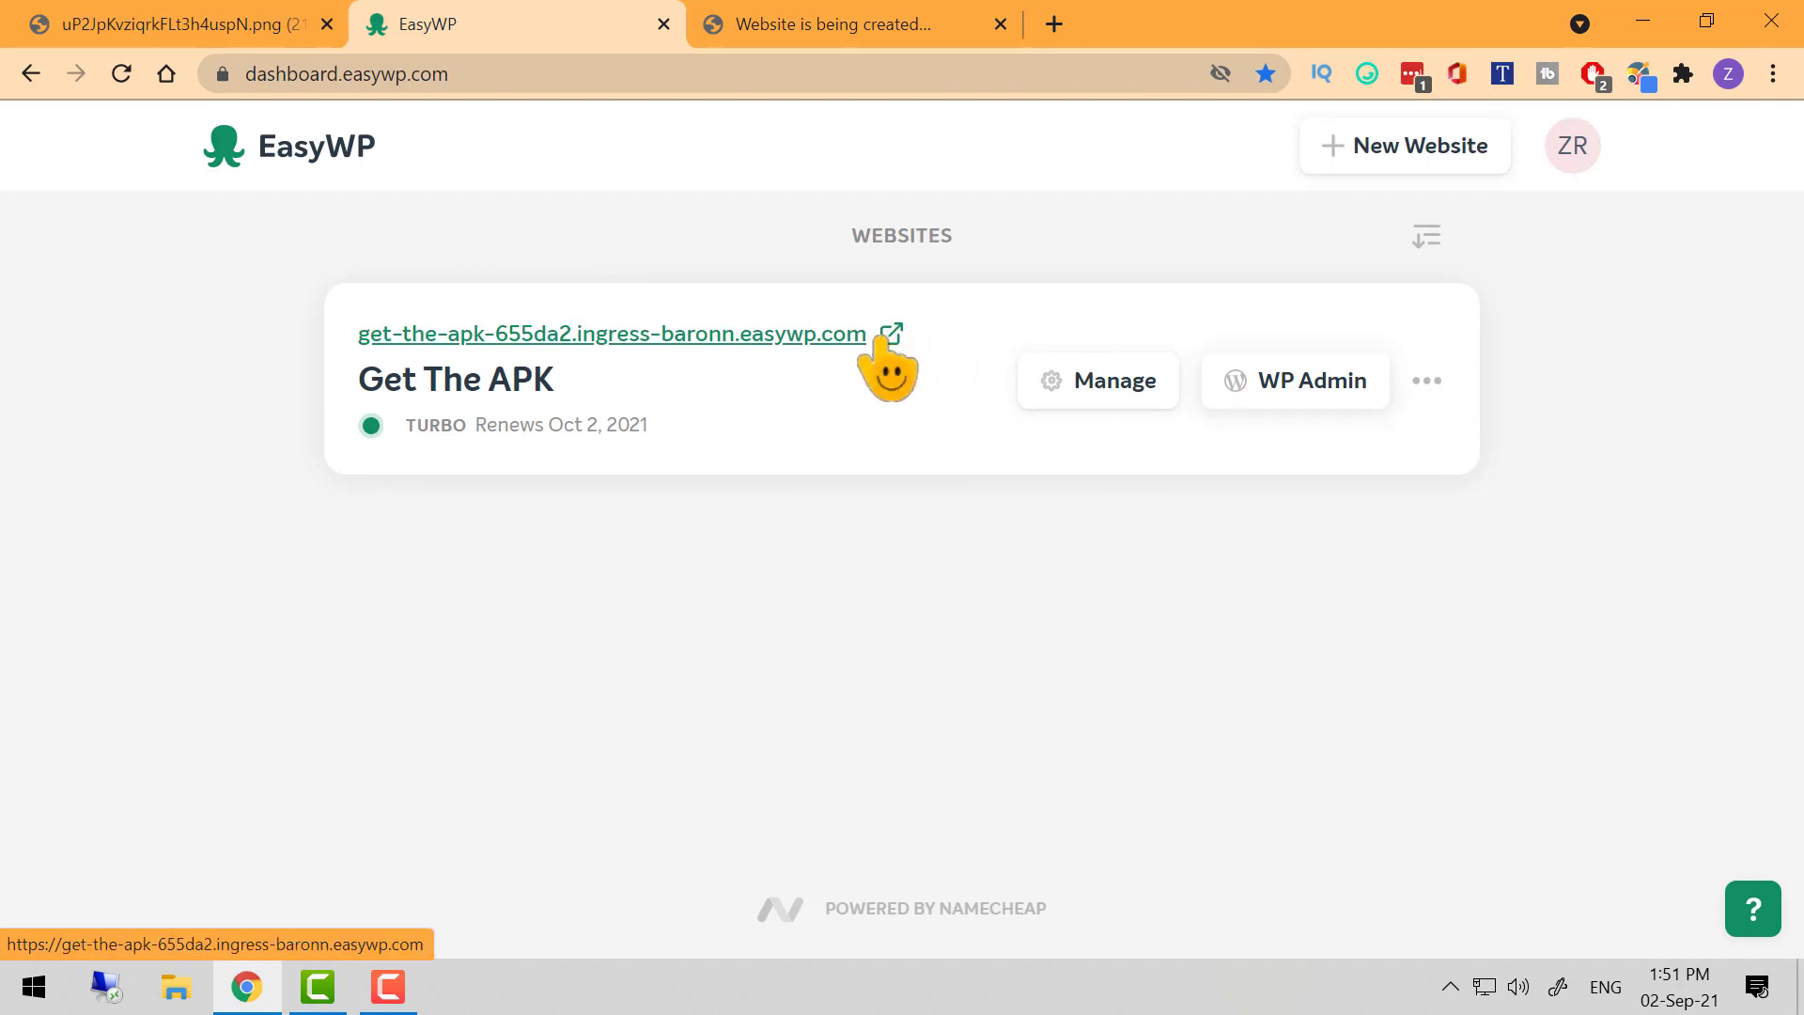
{"action": "left_click", "coordinate": [1426, 380]}
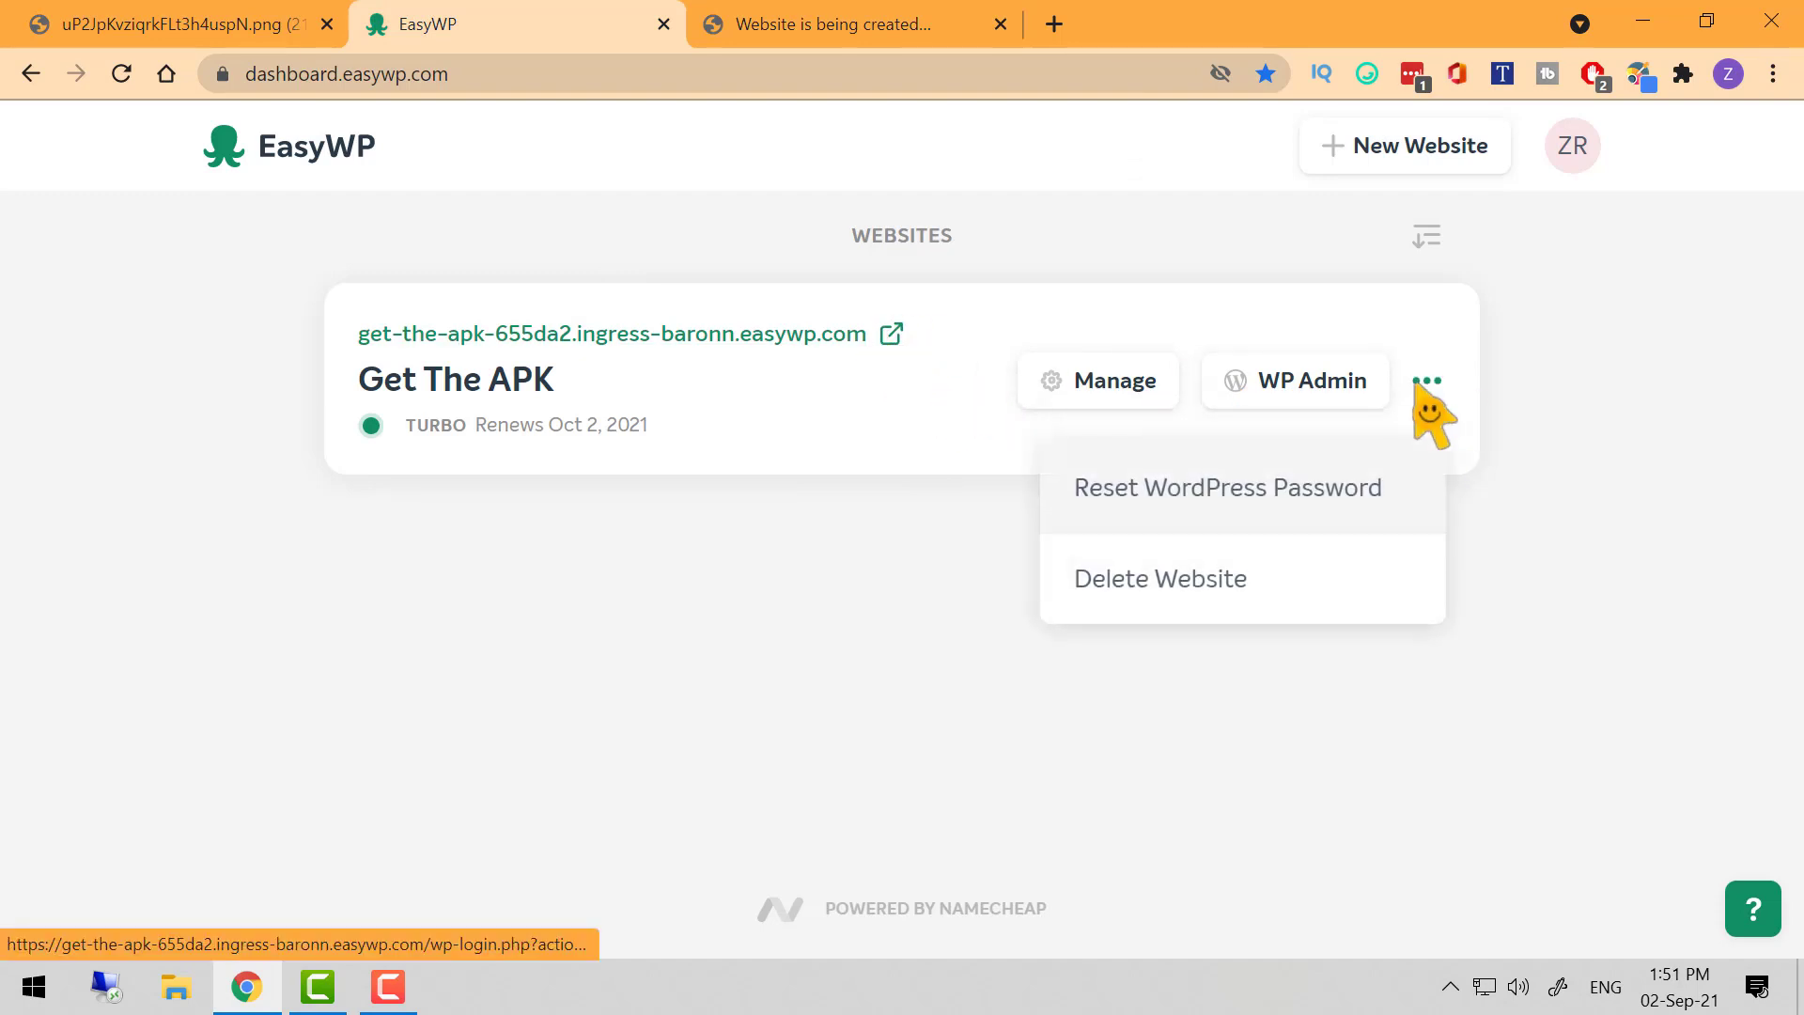
{"action": "left_click", "coordinate": [733, 459]}
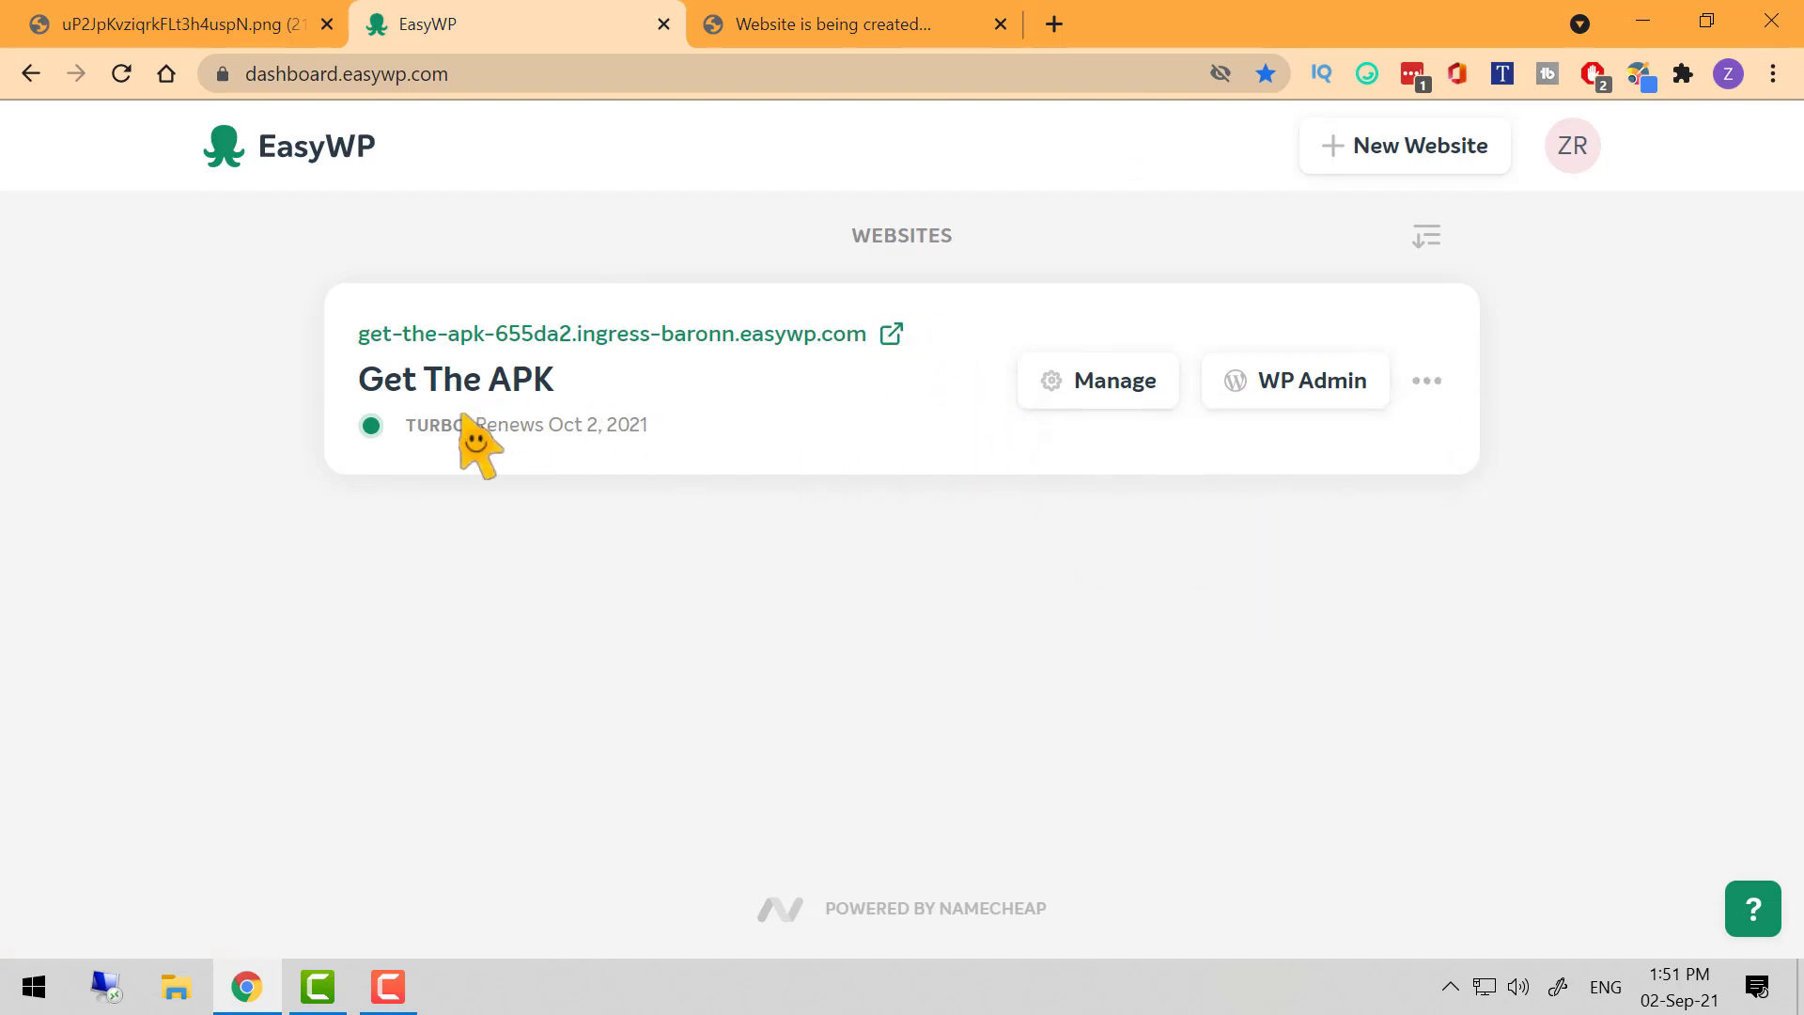
Open the management page of the Get The APK website and dismiss the tips offer
{"action": "left_click", "coordinate": [1090, 399]}
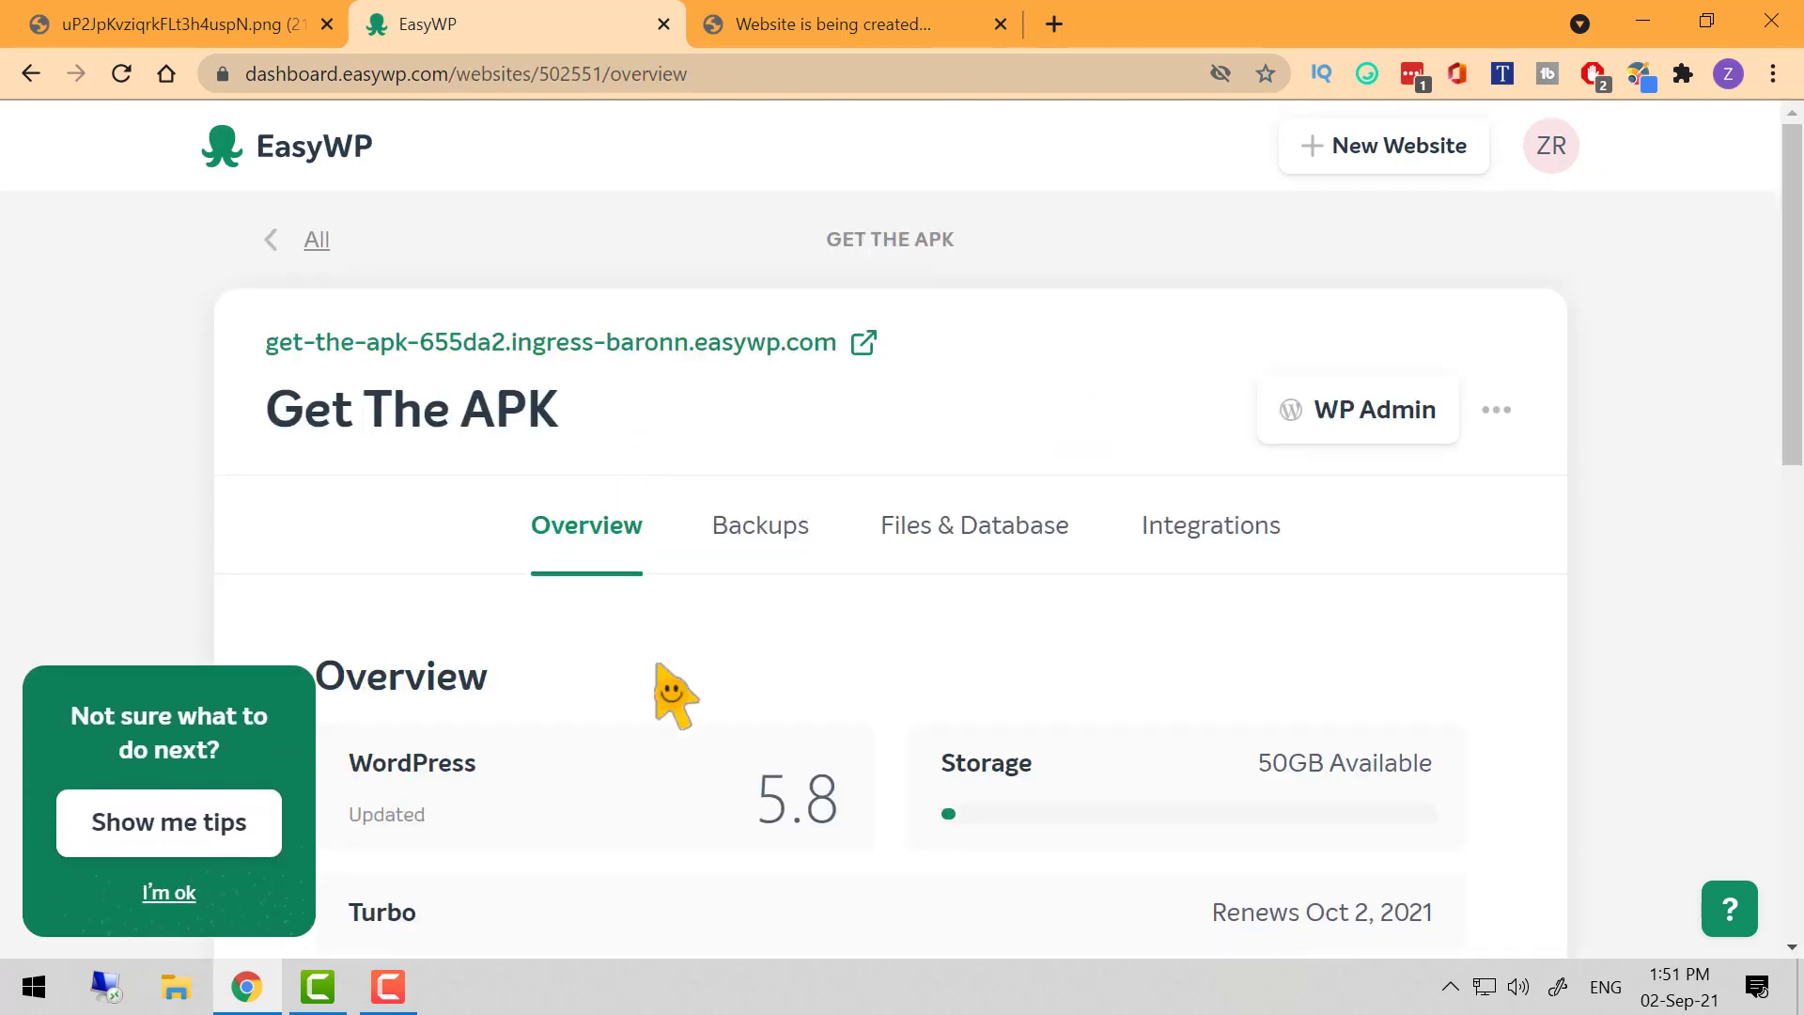
{"action": "scroll", "coordinate": [675, 695], "scroll_direction": "down", "scroll_amount": 2}
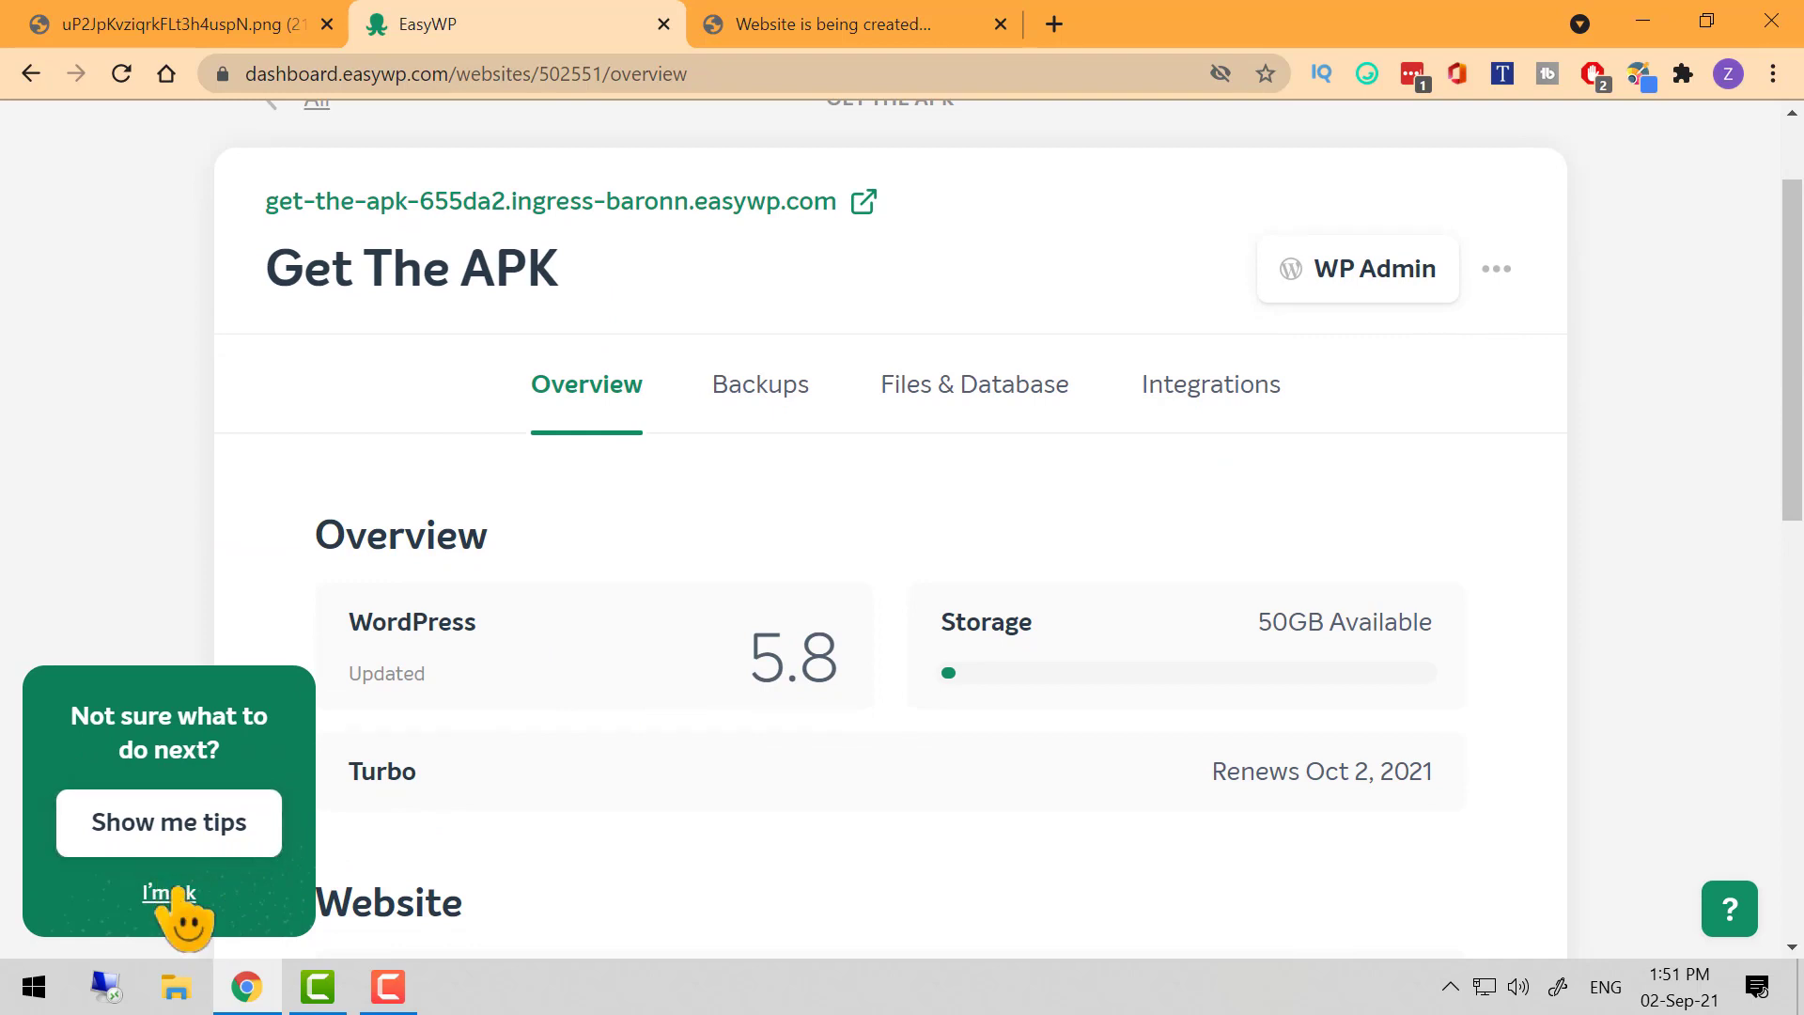
{"action": "left_click", "coordinate": [169, 893]}
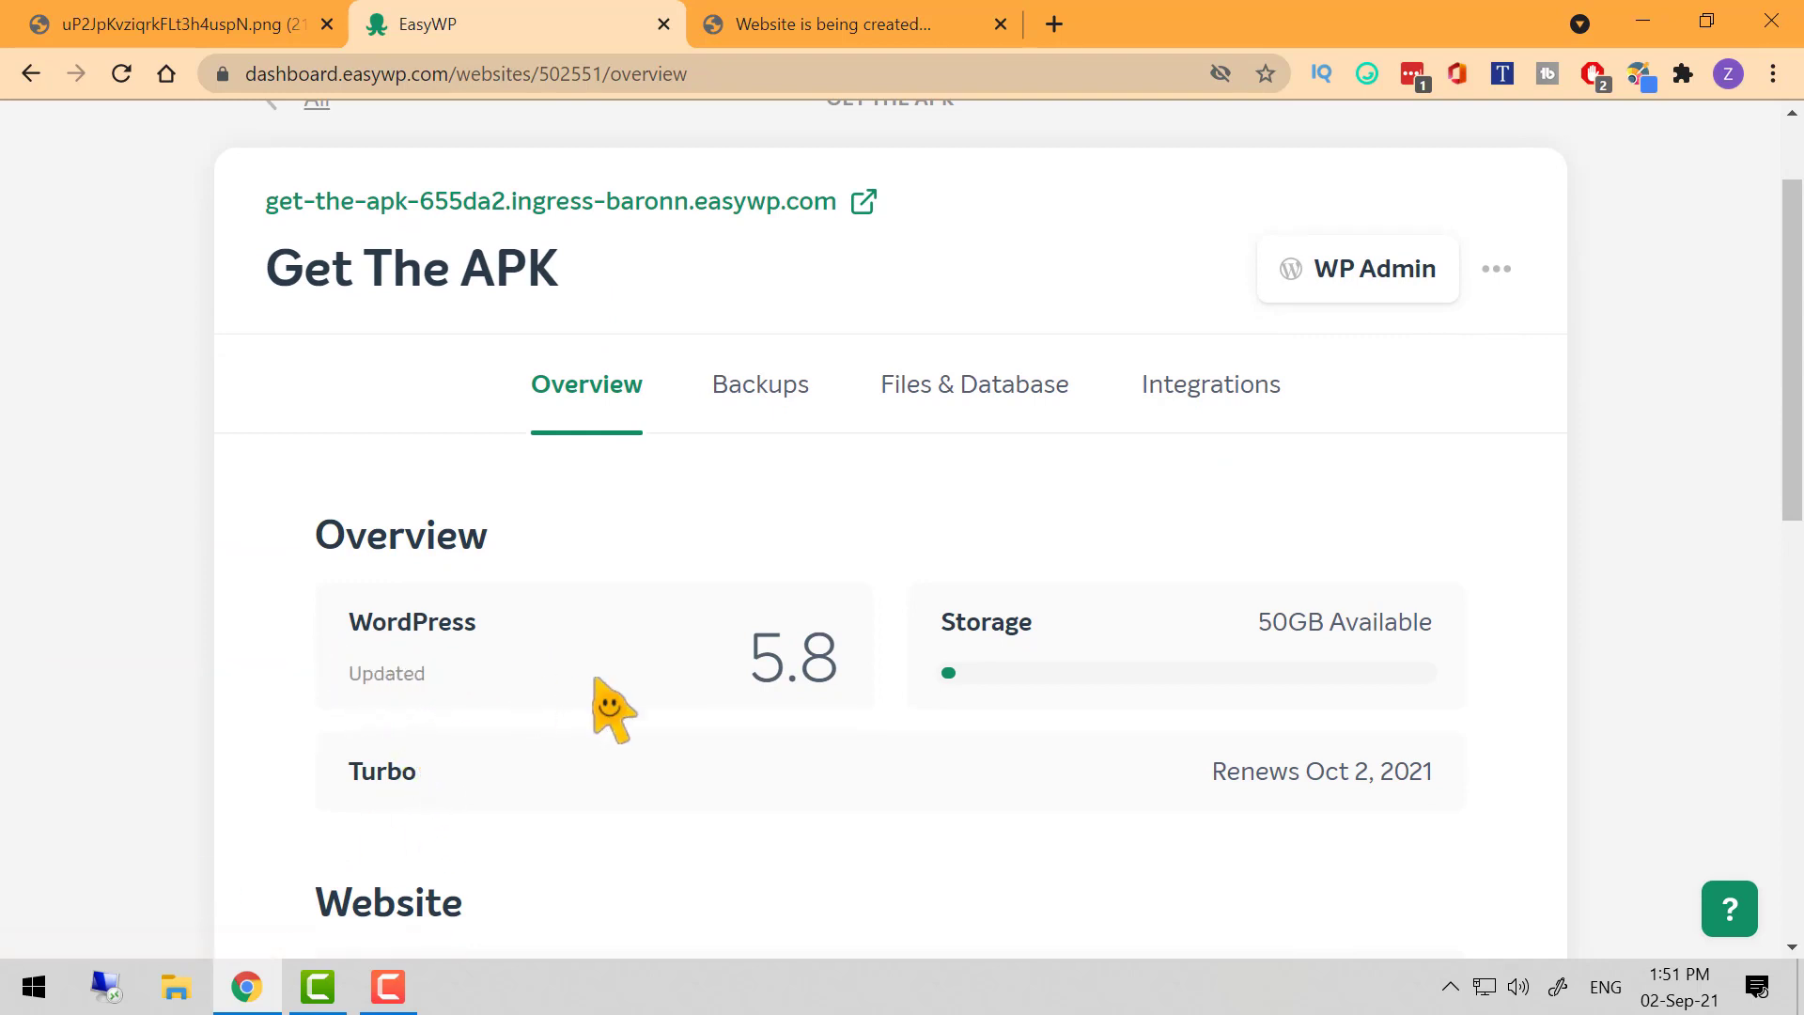
Examine the site overview, highlighting the WordPress version, available storage, renewal date, website title and domain
{"action": "left_click_drag", "start_coordinate": [738, 686], "coordinate": [854, 692]}
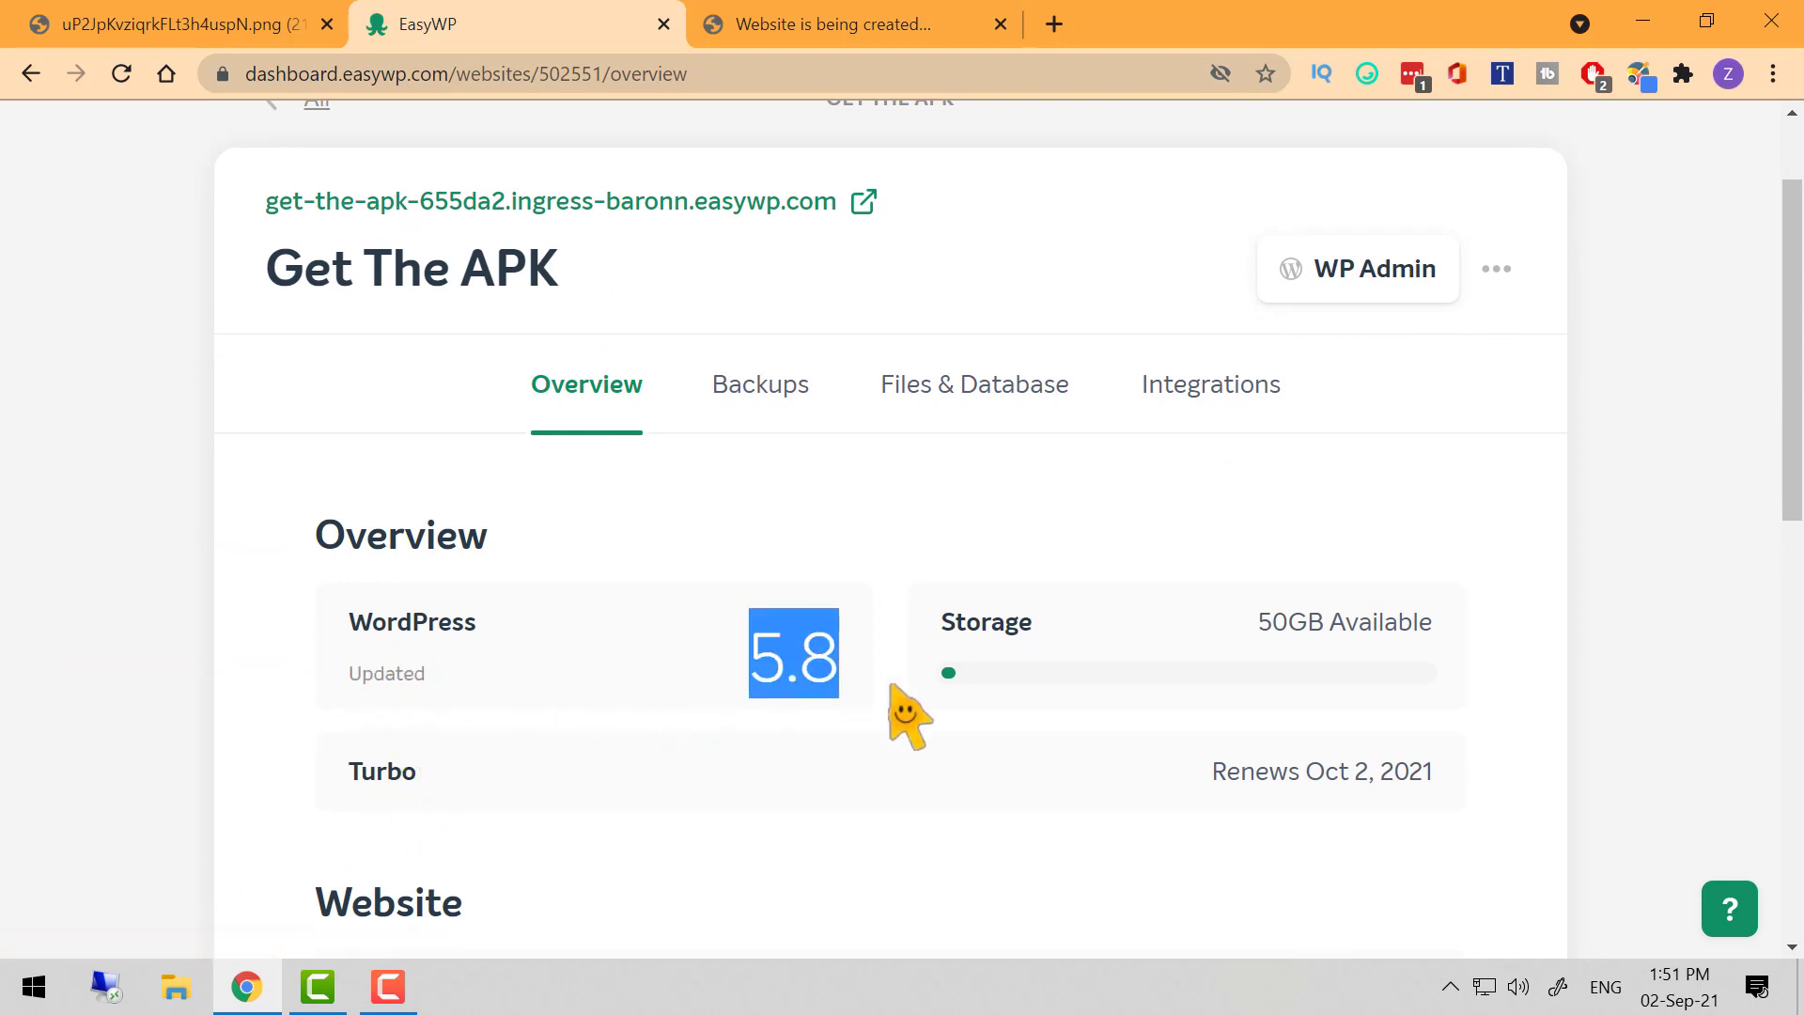
{"action": "left_click_drag", "start_coordinate": [1255, 627], "coordinate": [1482, 620]}
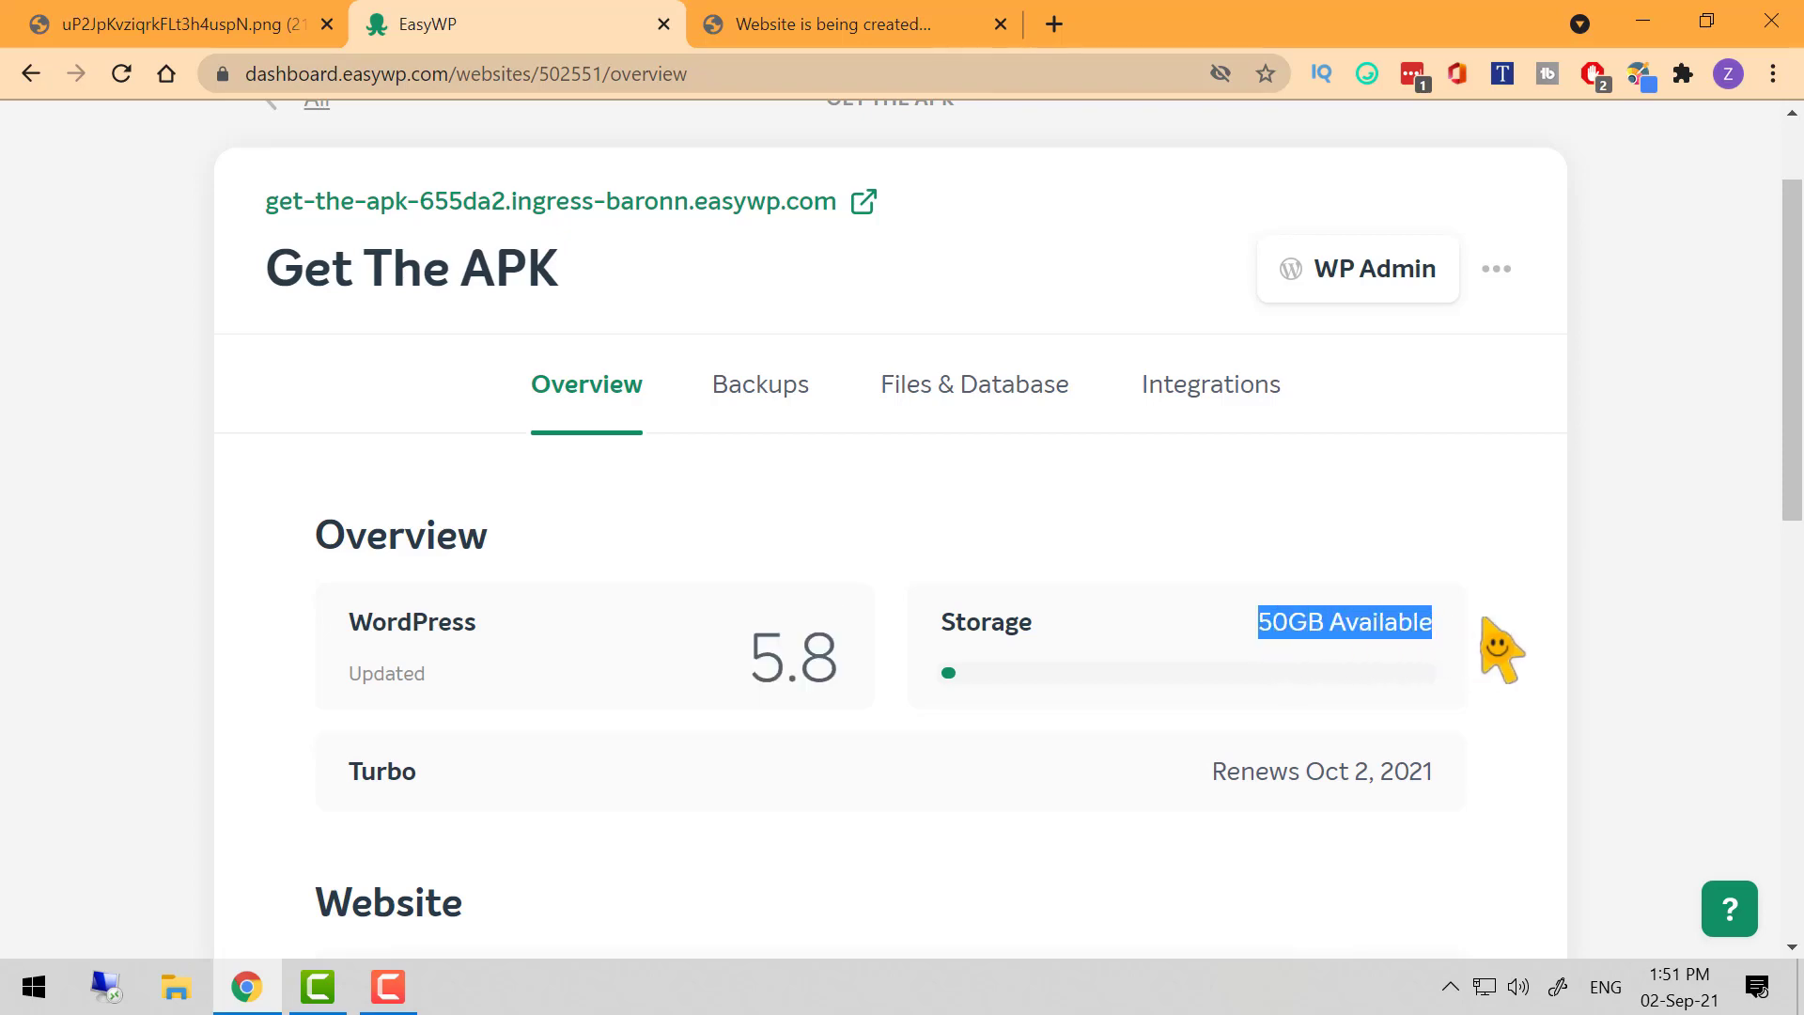
{"action": "left_click_drag", "start_coordinate": [1205, 774], "coordinate": [1504, 772]}
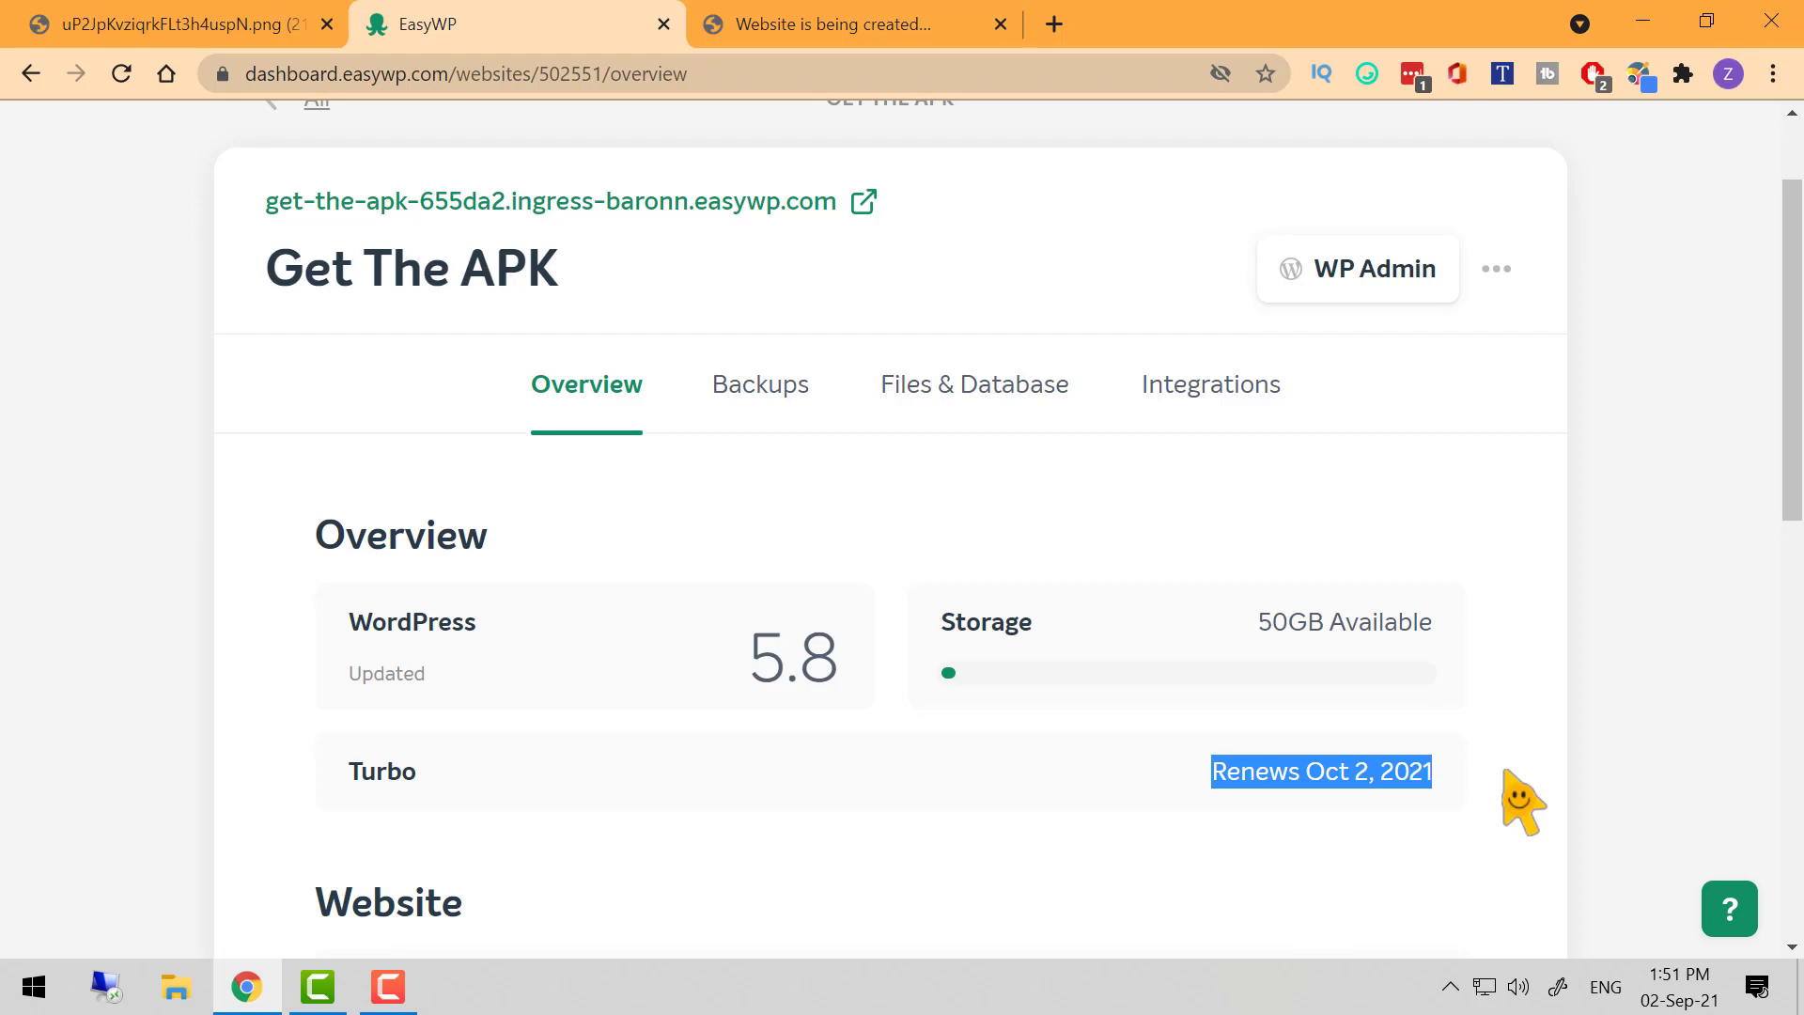
{"action": "scroll", "coordinate": [846, 791], "scroll_direction": "down", "scroll_amount": 5}
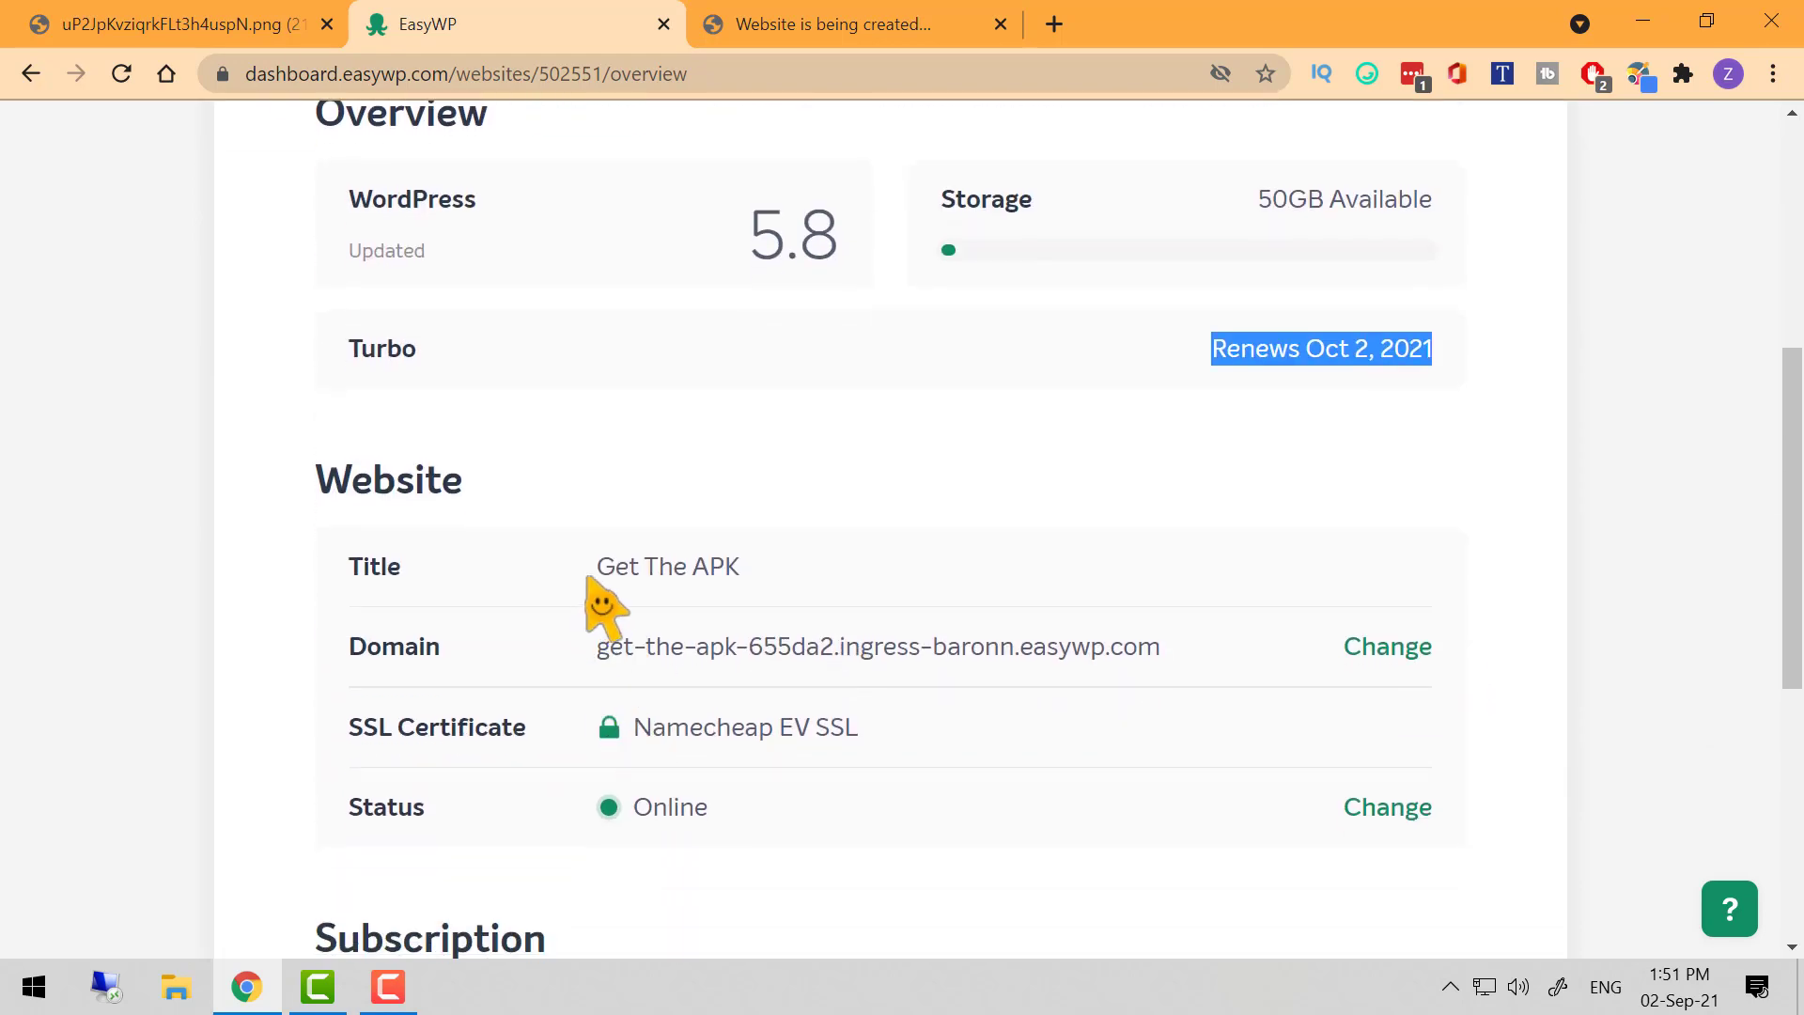
{"action": "left_click_drag", "start_coordinate": [588, 578], "coordinate": [819, 566]}
{"action": "left_click_drag", "start_coordinate": [1162, 648], "coordinate": [1071, 646]}
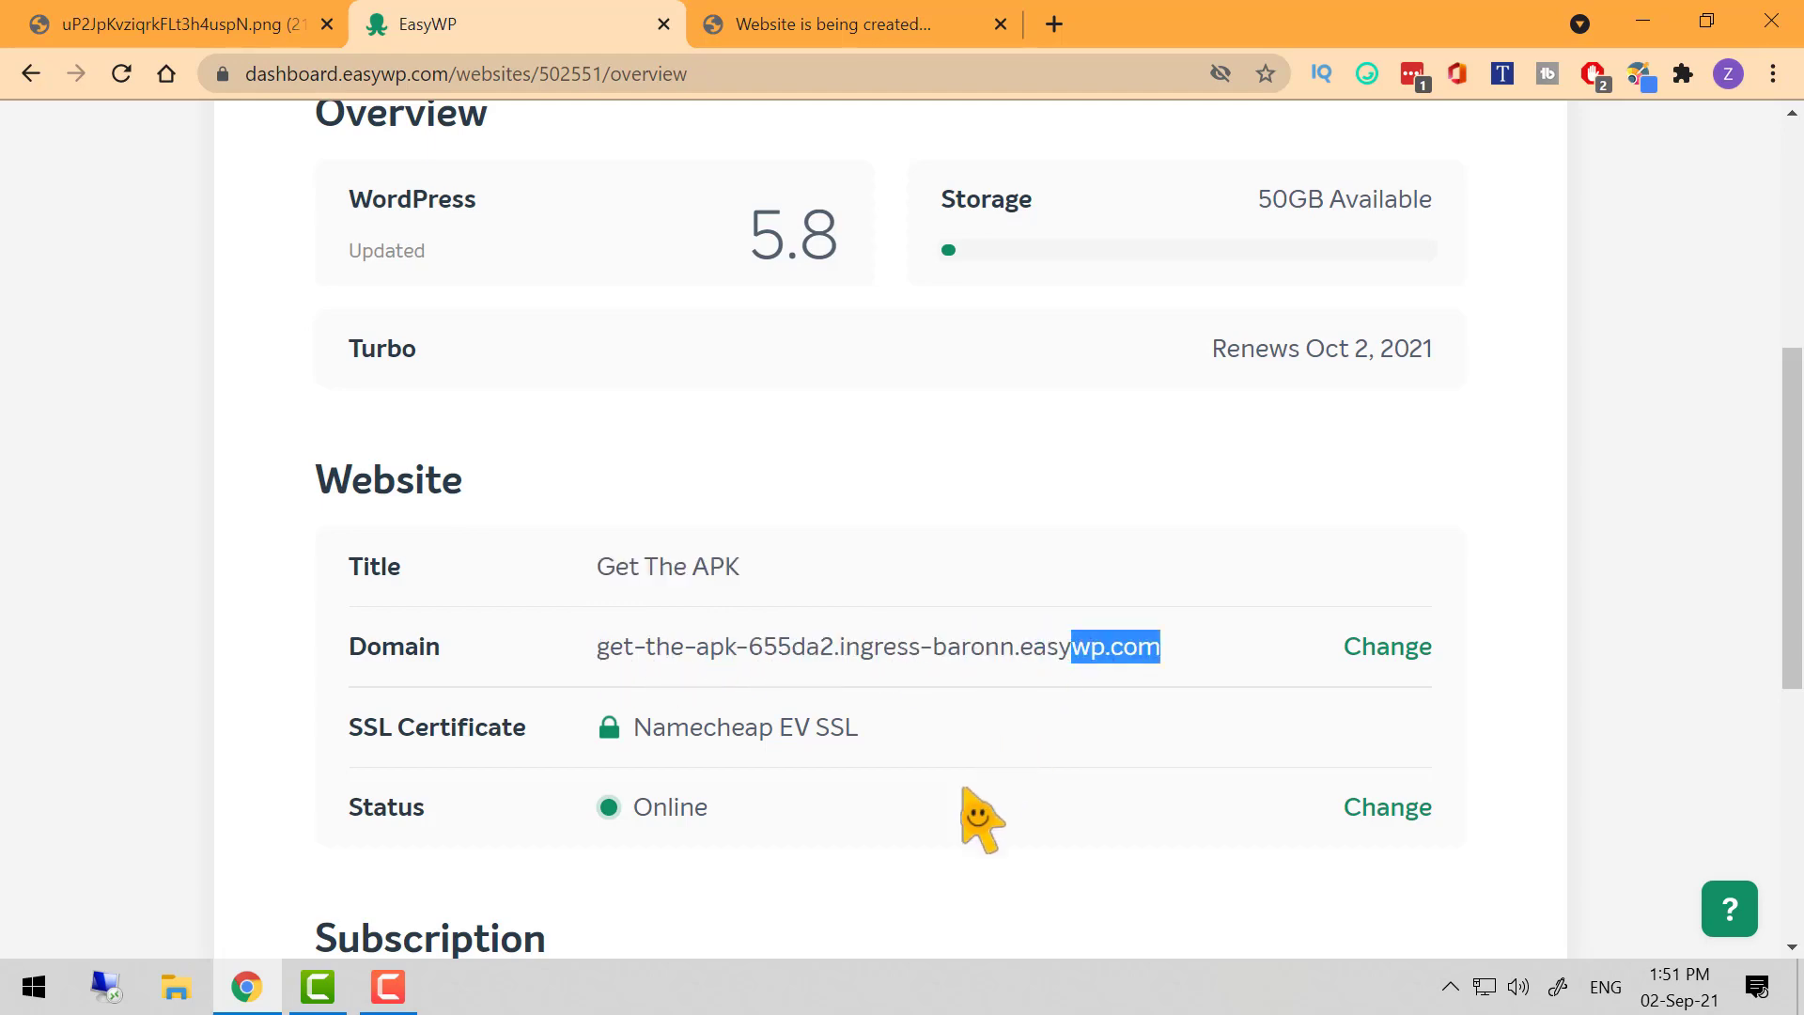
{"action": "left_click", "coordinate": [913, 890]}
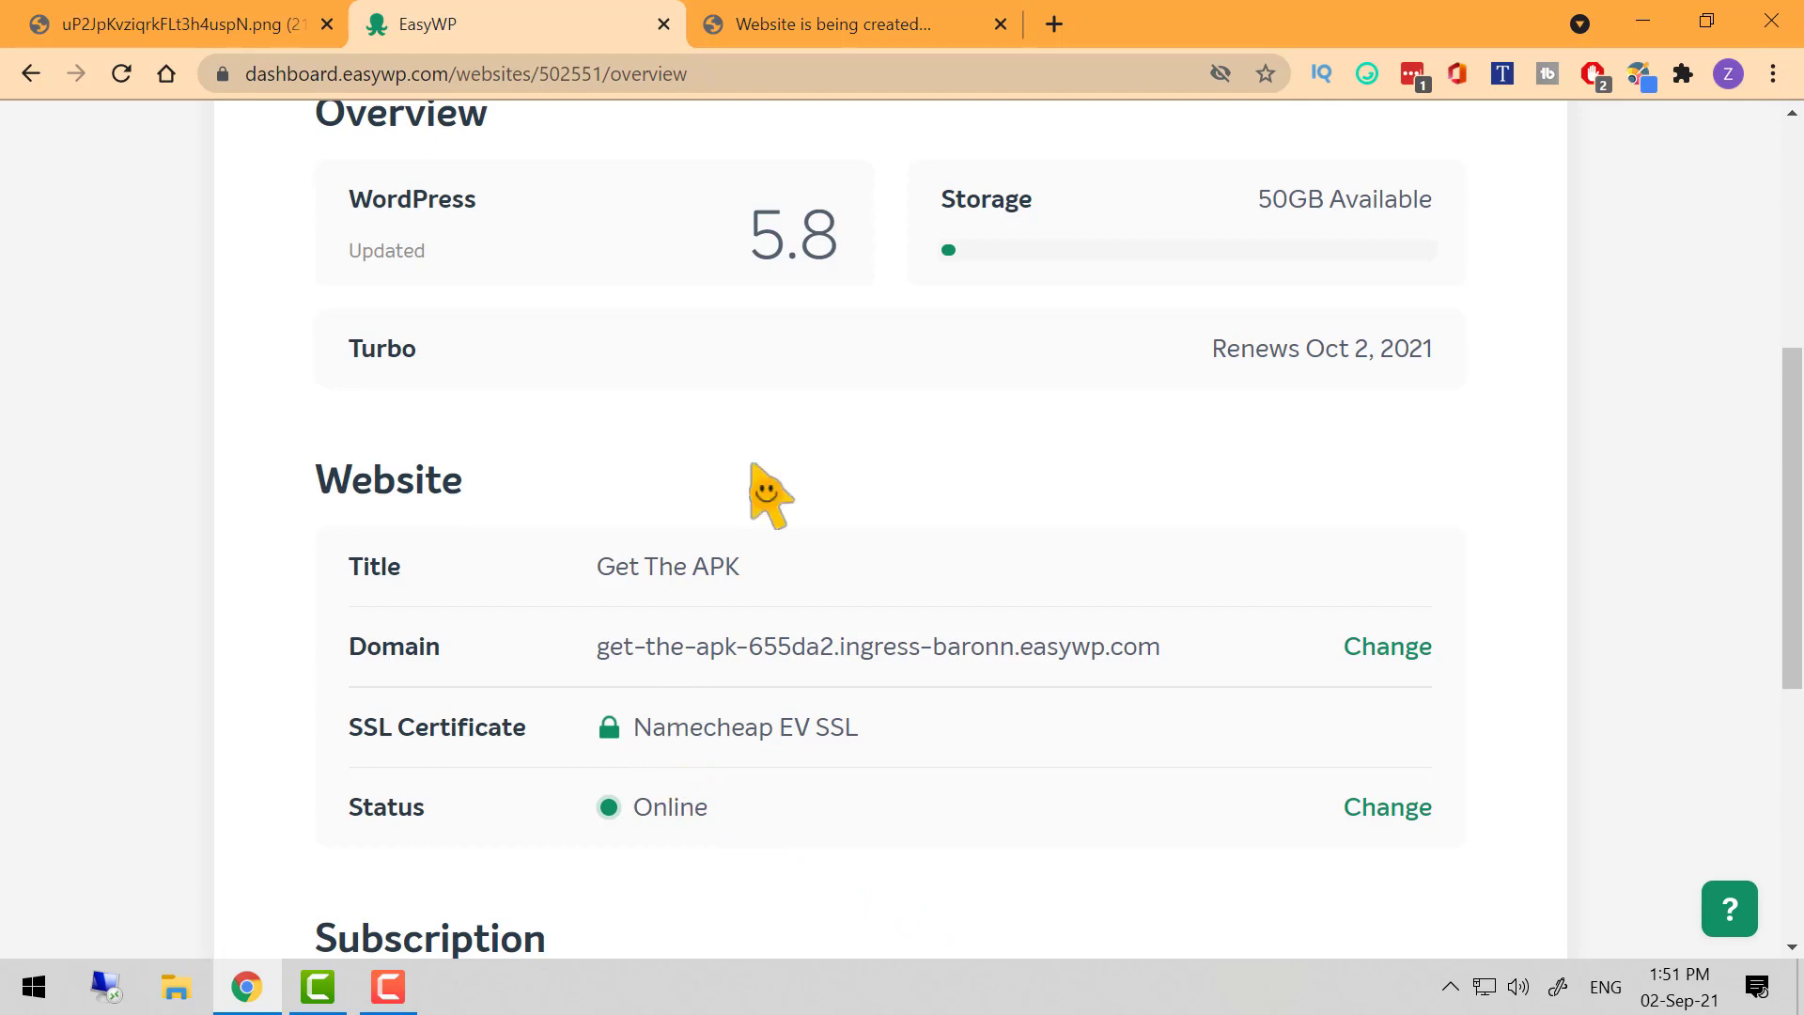
Inspect the connection security information for the new website's address, and return to the EasyWP site overview
{"action": "left_click", "coordinate": [789, 23]}
{"action": "left_click_drag", "start_coordinate": [296, 74], "coordinate": [266, 77]}
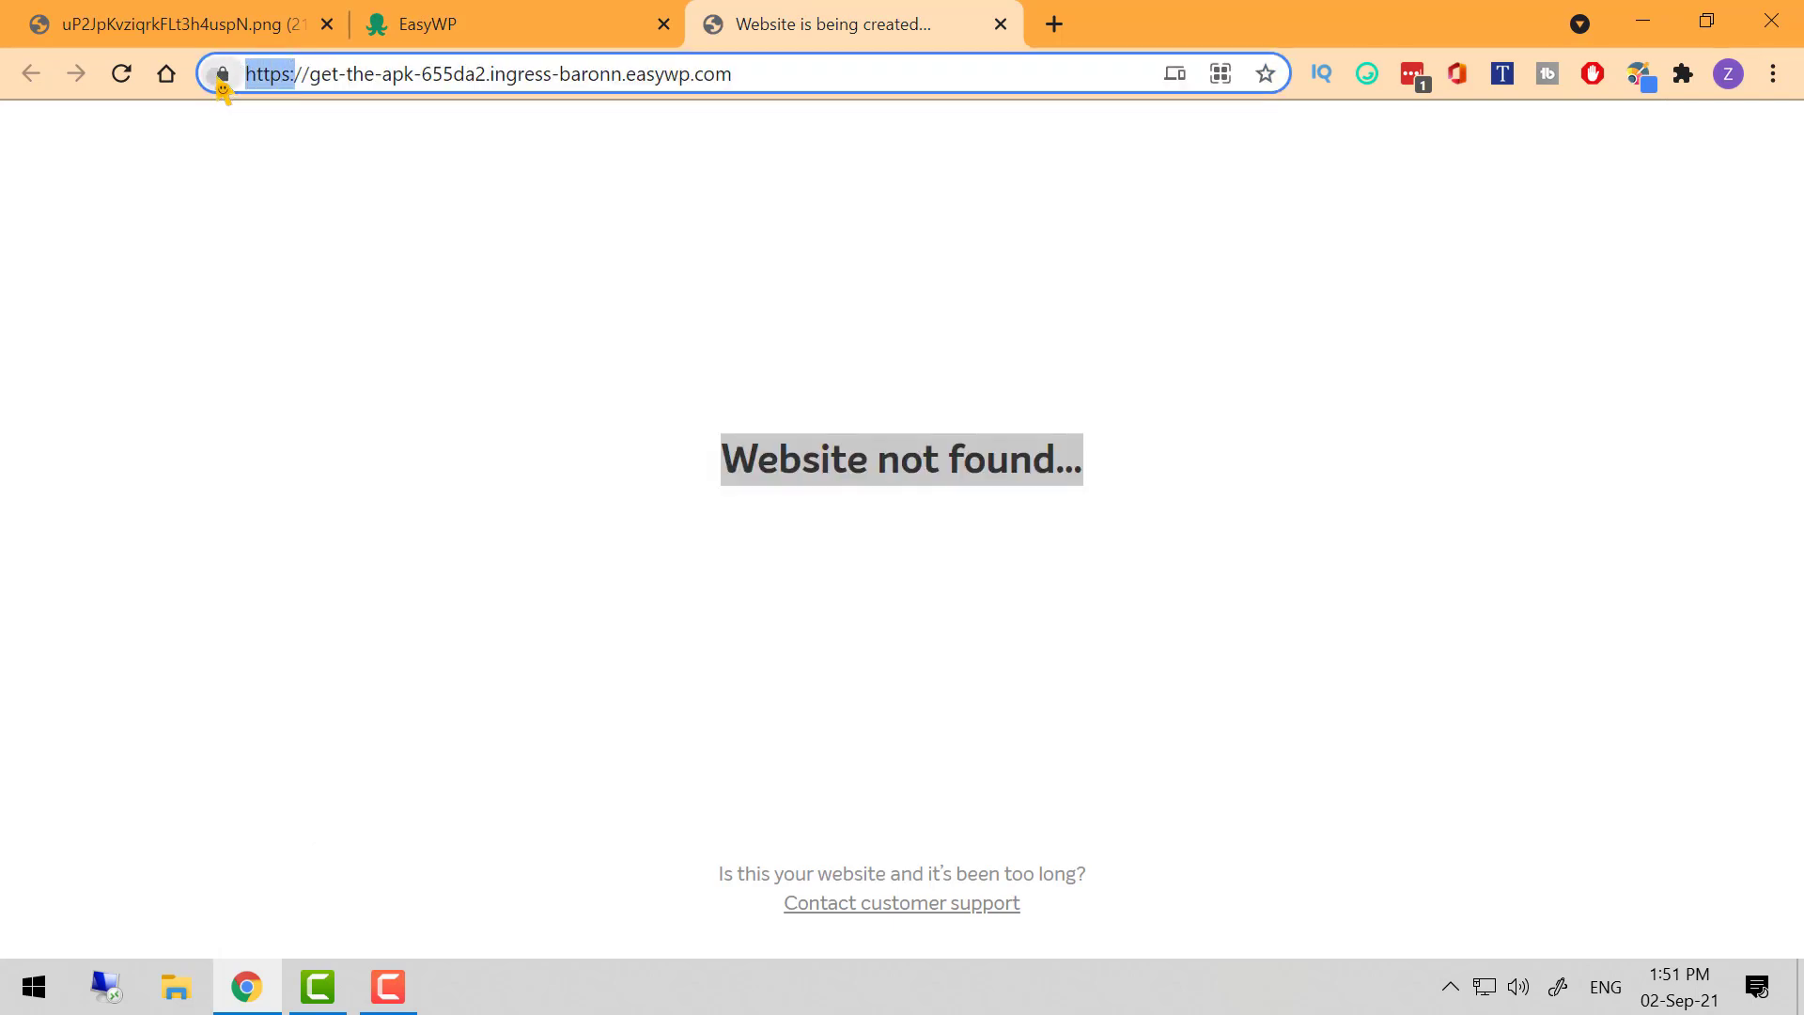
{"action": "left_click", "coordinate": [221, 79]}
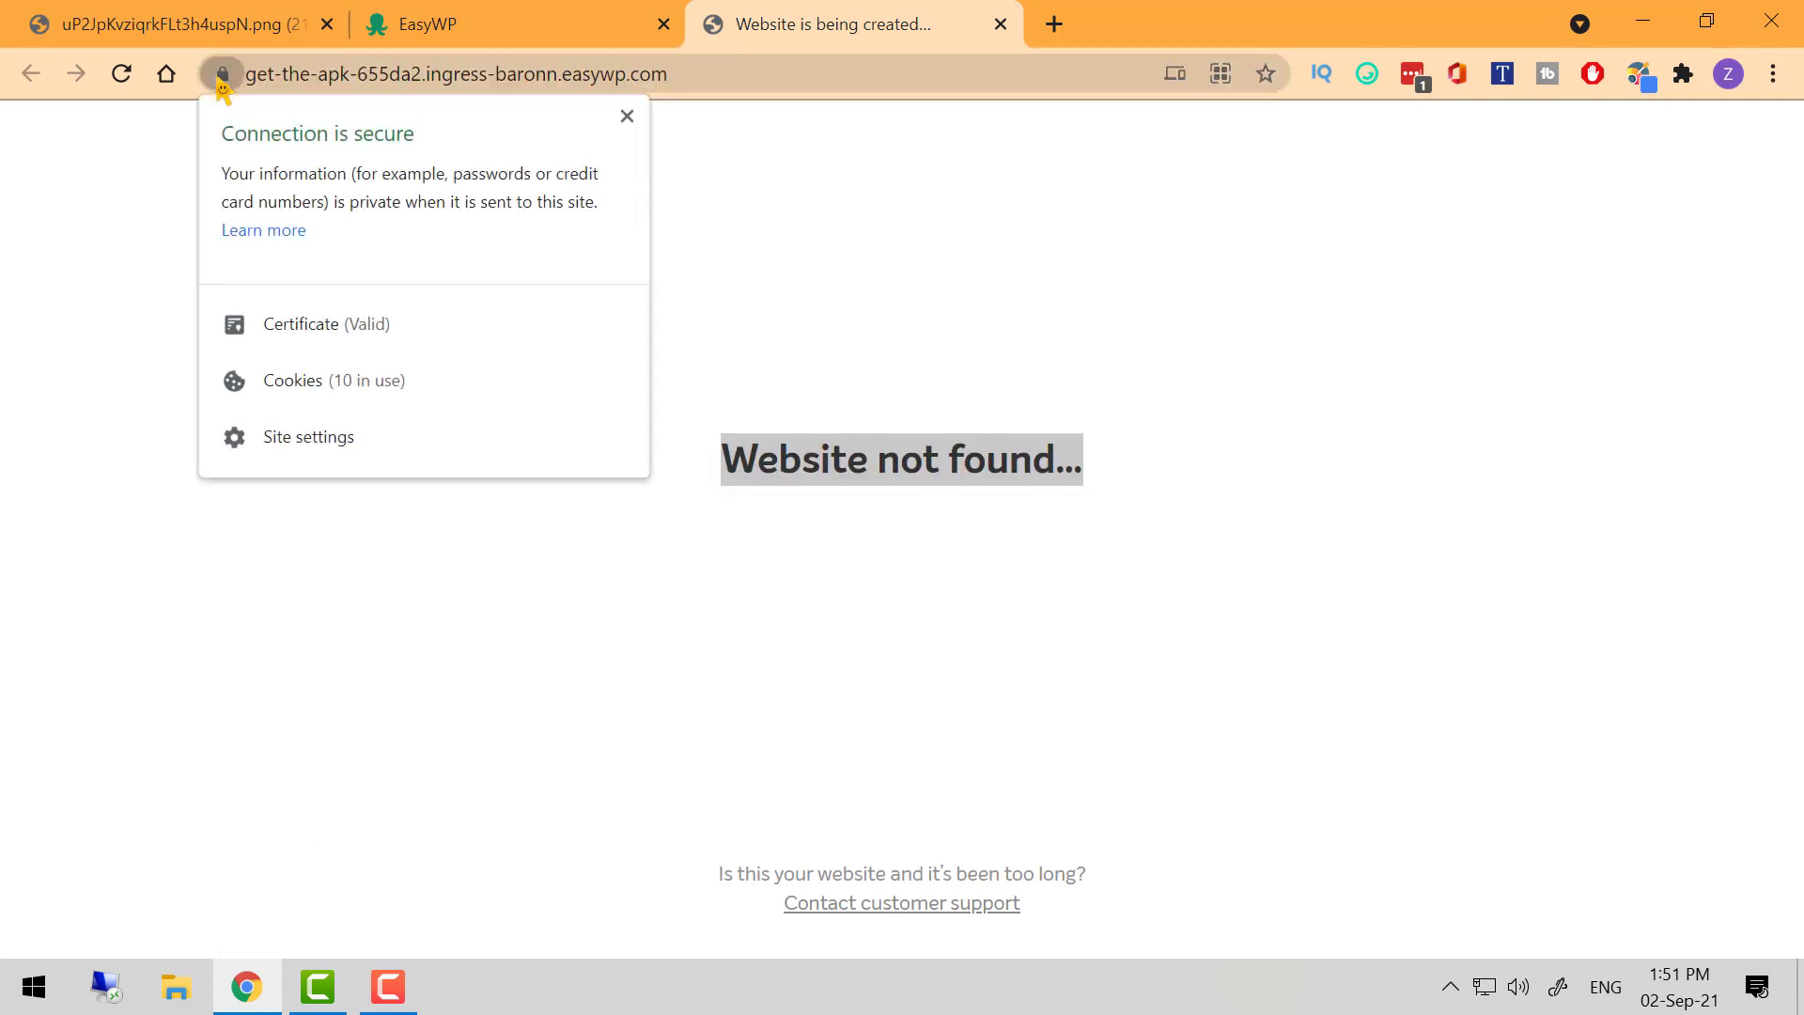
{"action": "left_click", "coordinate": [603, 28]}
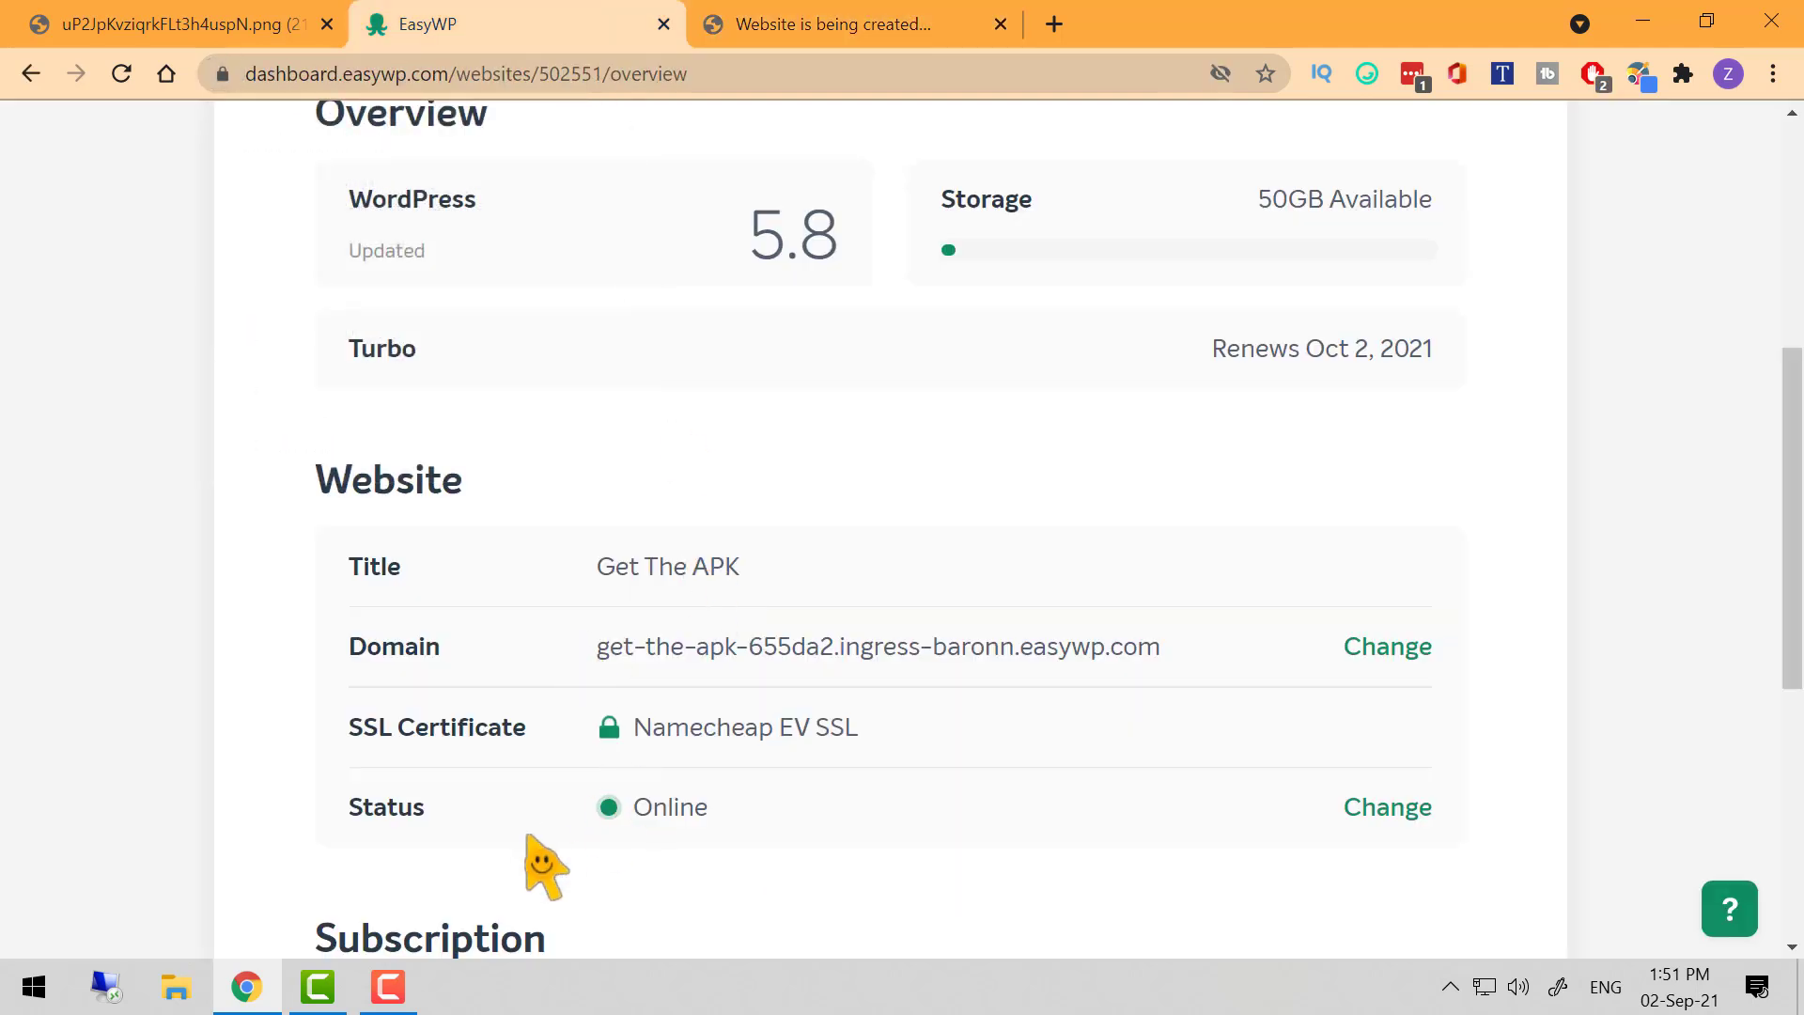
Review the website status and subscription details, and open the subscription's management page on Namecheap
{"action": "scroll", "coordinate": [611, 846], "scroll_direction": "down", "scroll_amount": 1}
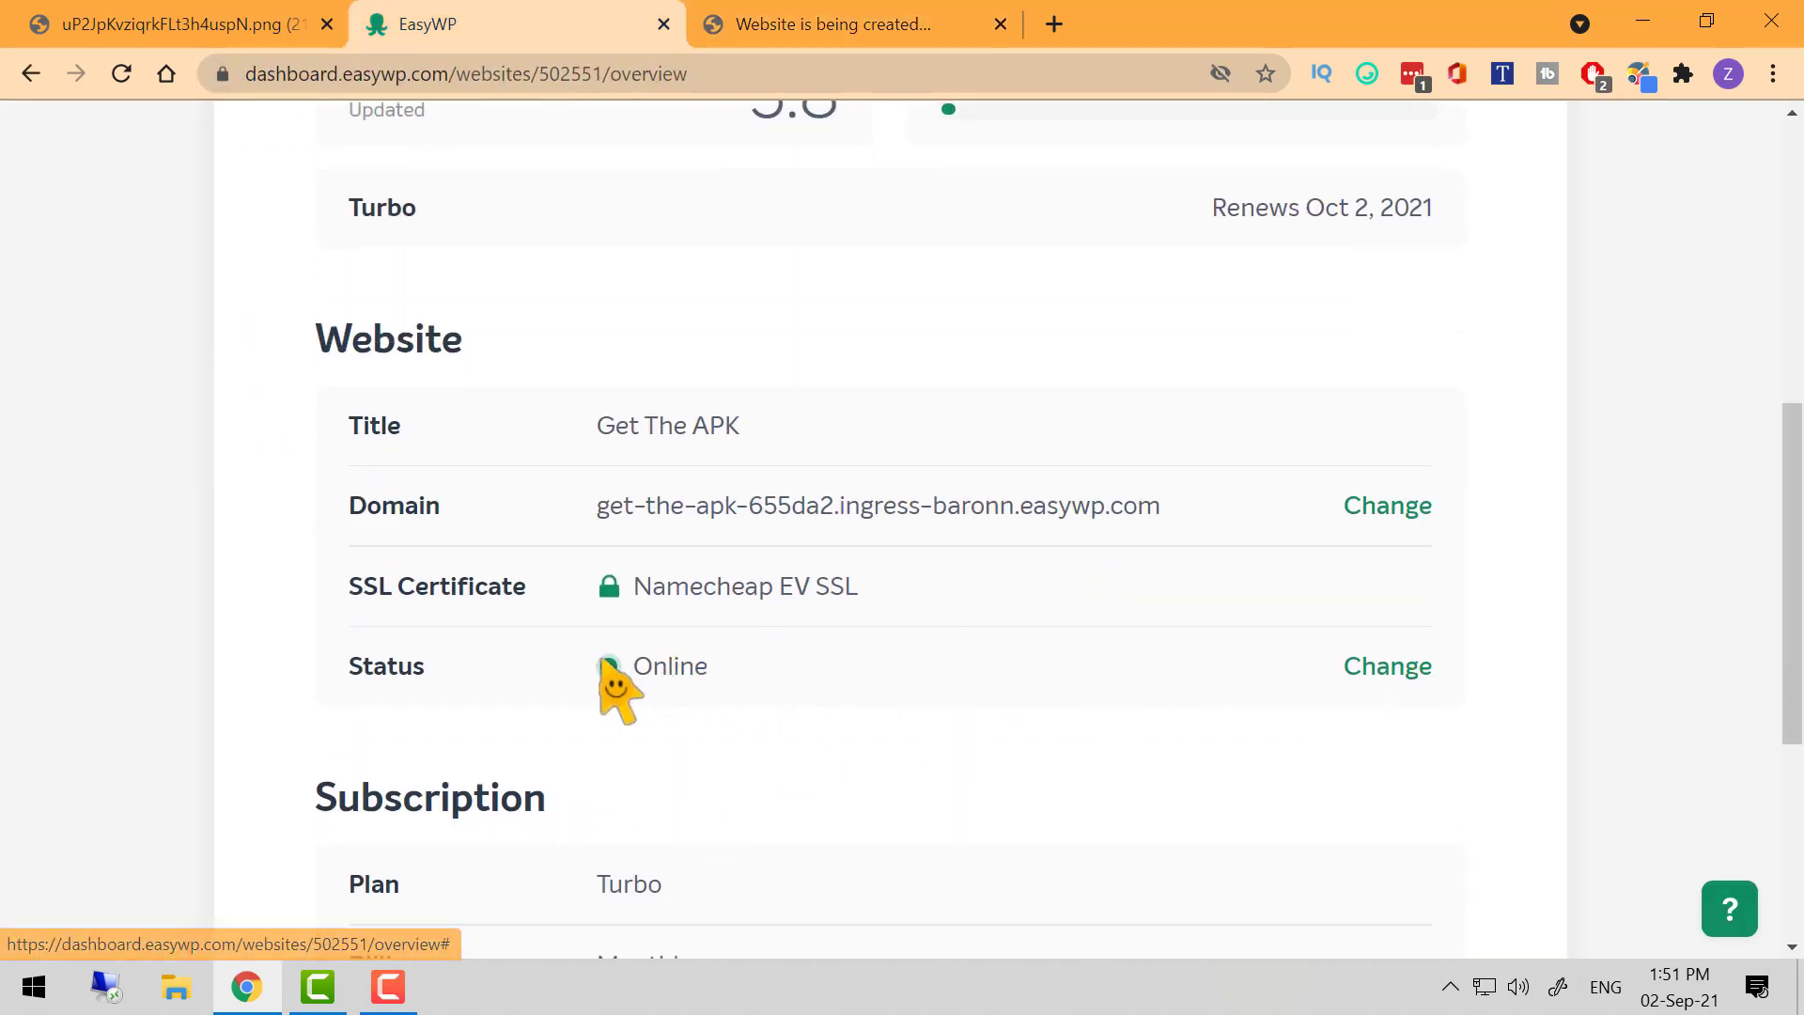
{"action": "scroll", "coordinate": [676, 718], "scroll_direction": "down", "scroll_amount": 2}
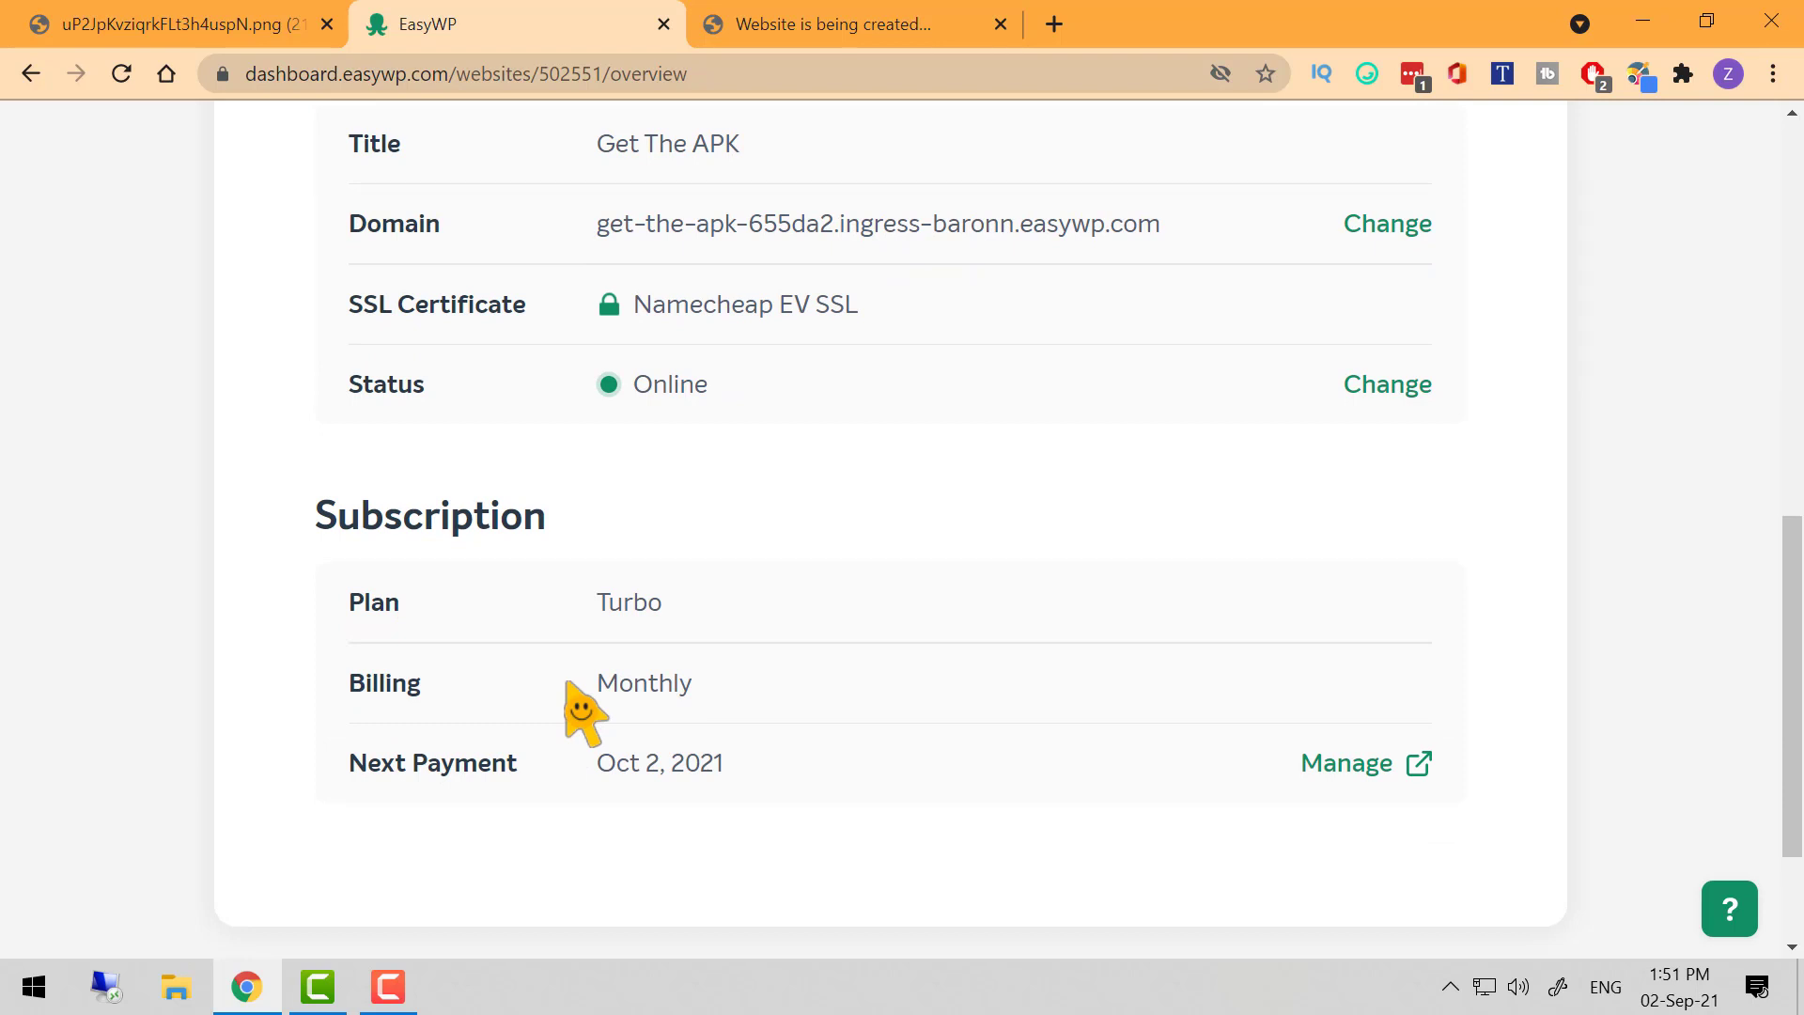
{"action": "scroll", "coordinate": [797, 762], "scroll_direction": "down", "scroll_amount": 2}
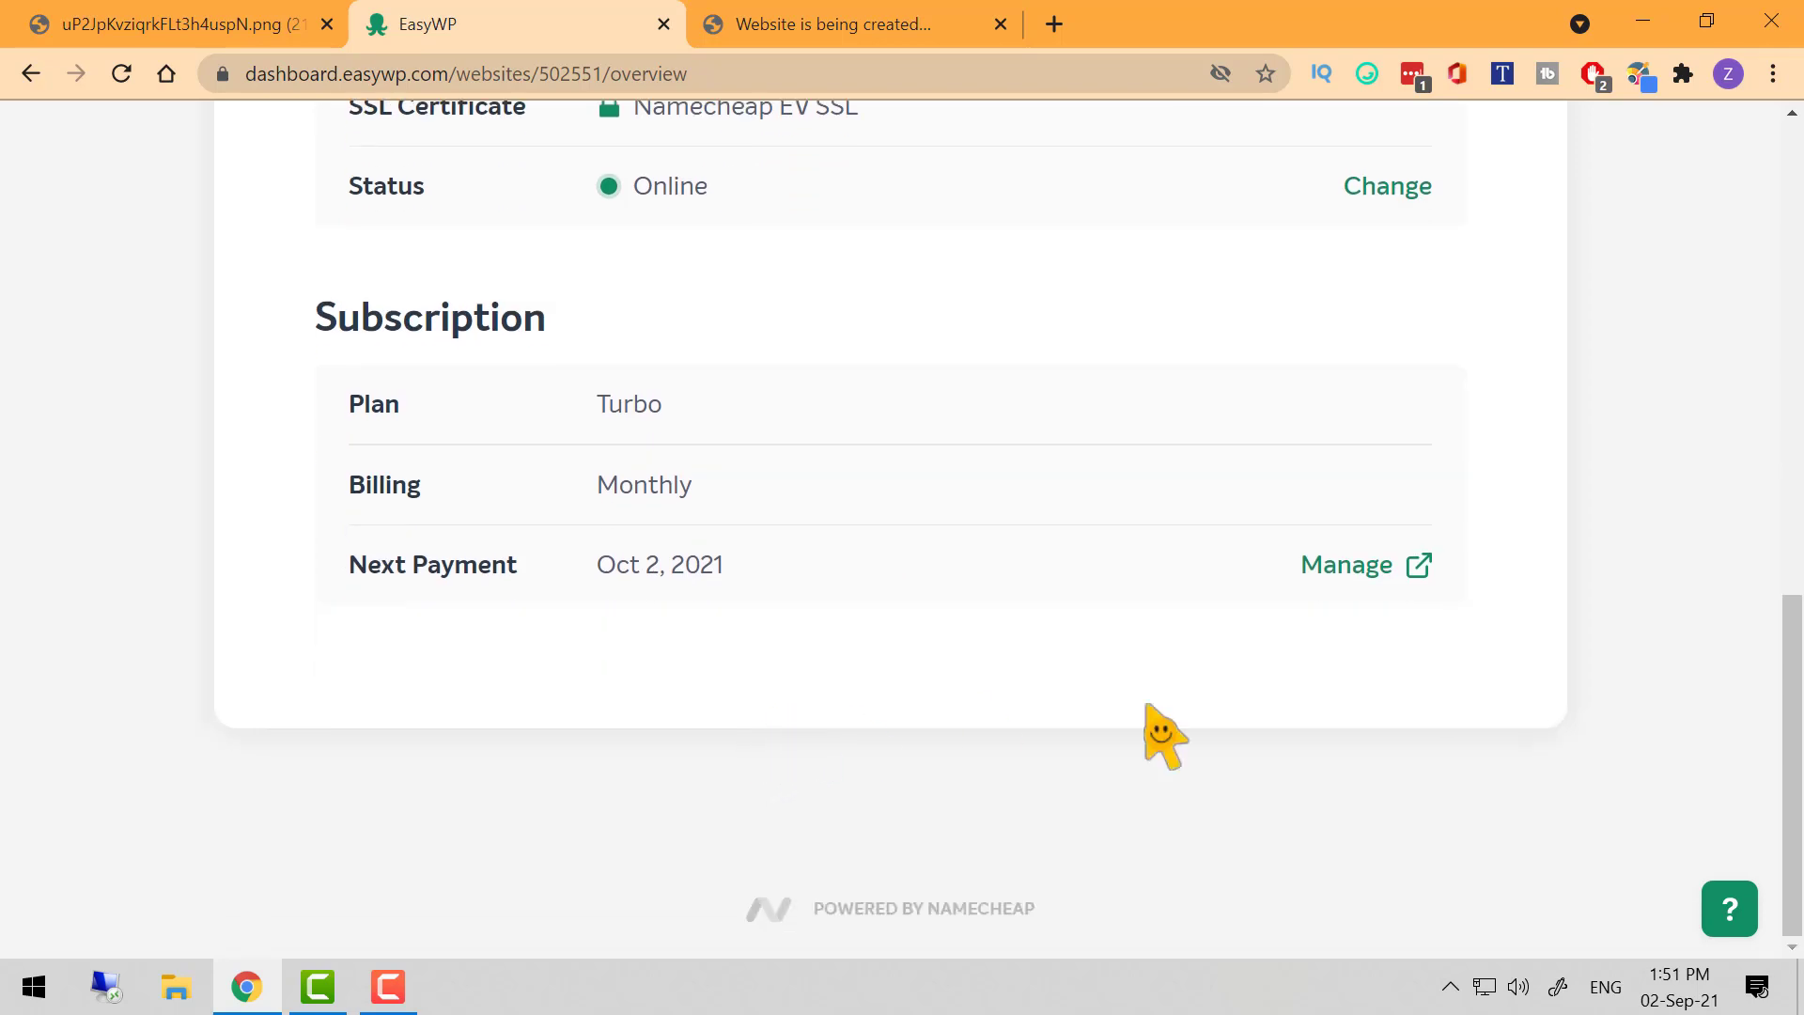
{"action": "left_click", "coordinate": [1363, 584]}
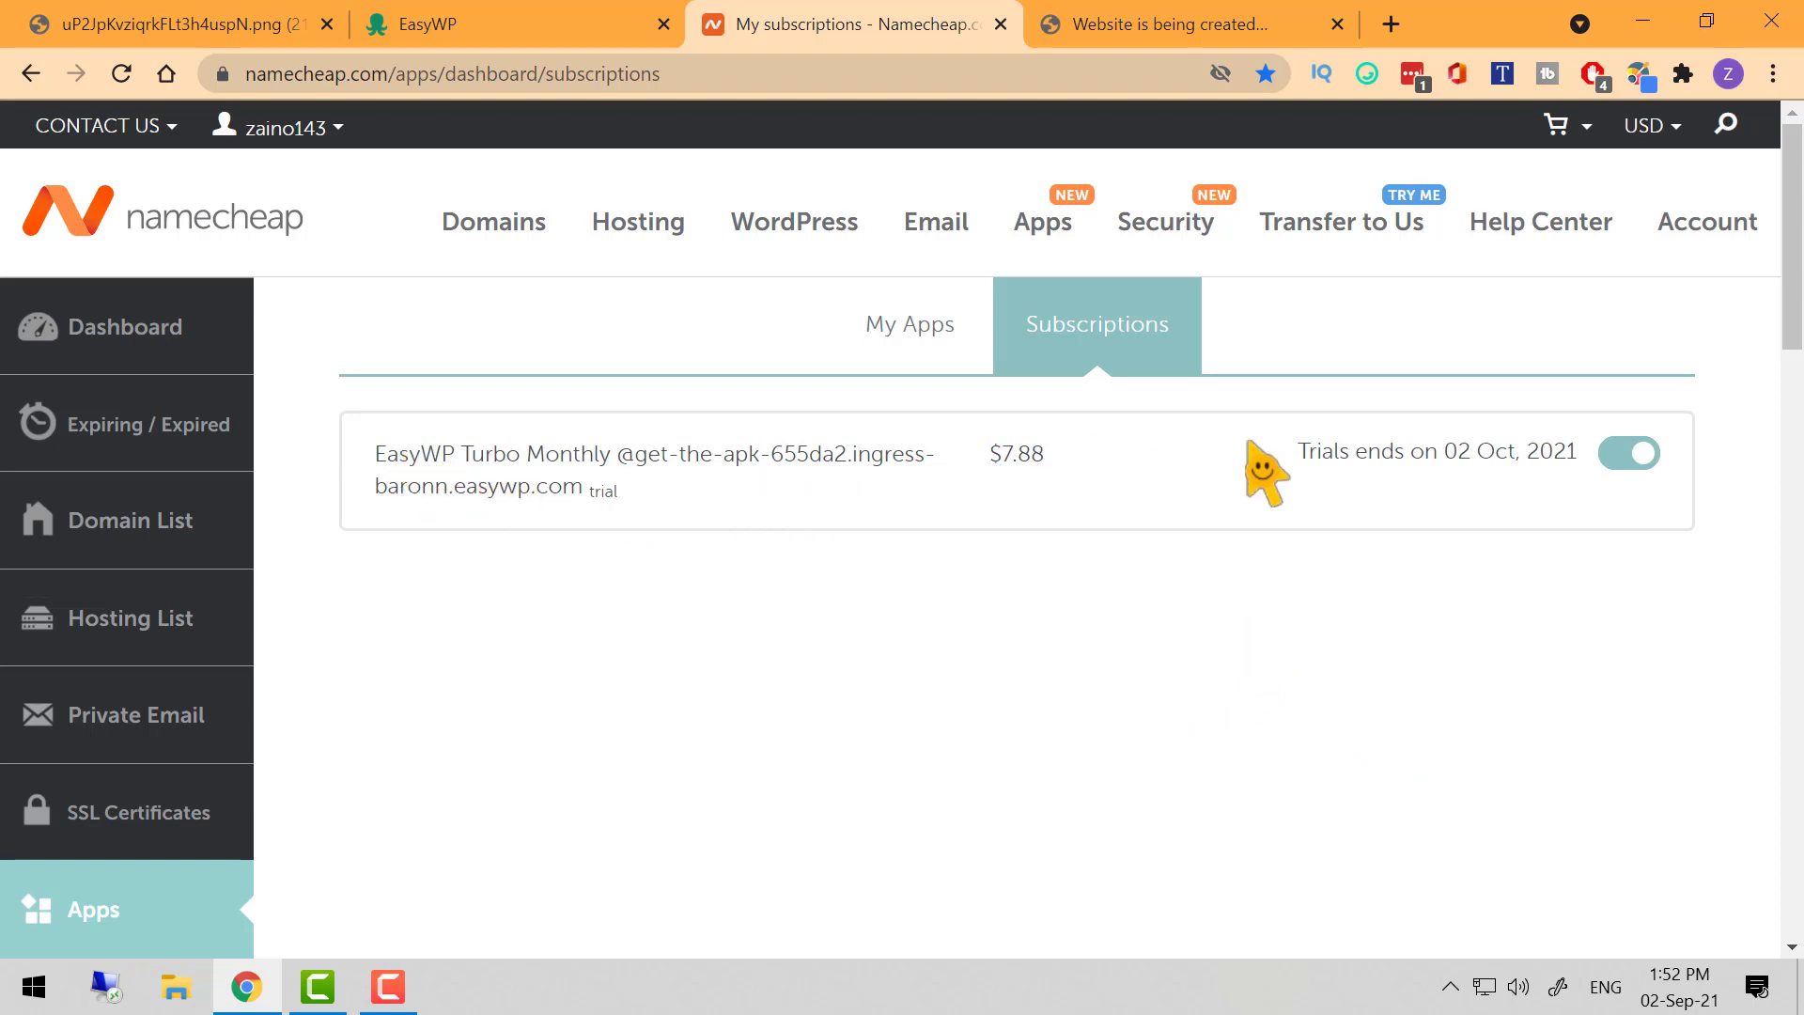
Highlight the trial end date and switch off the toggle for the EasyWP Turbo Monthly trial subscription
{"action": "left_click_drag", "start_coordinate": [1306, 463], "coordinate": [1606, 462]}
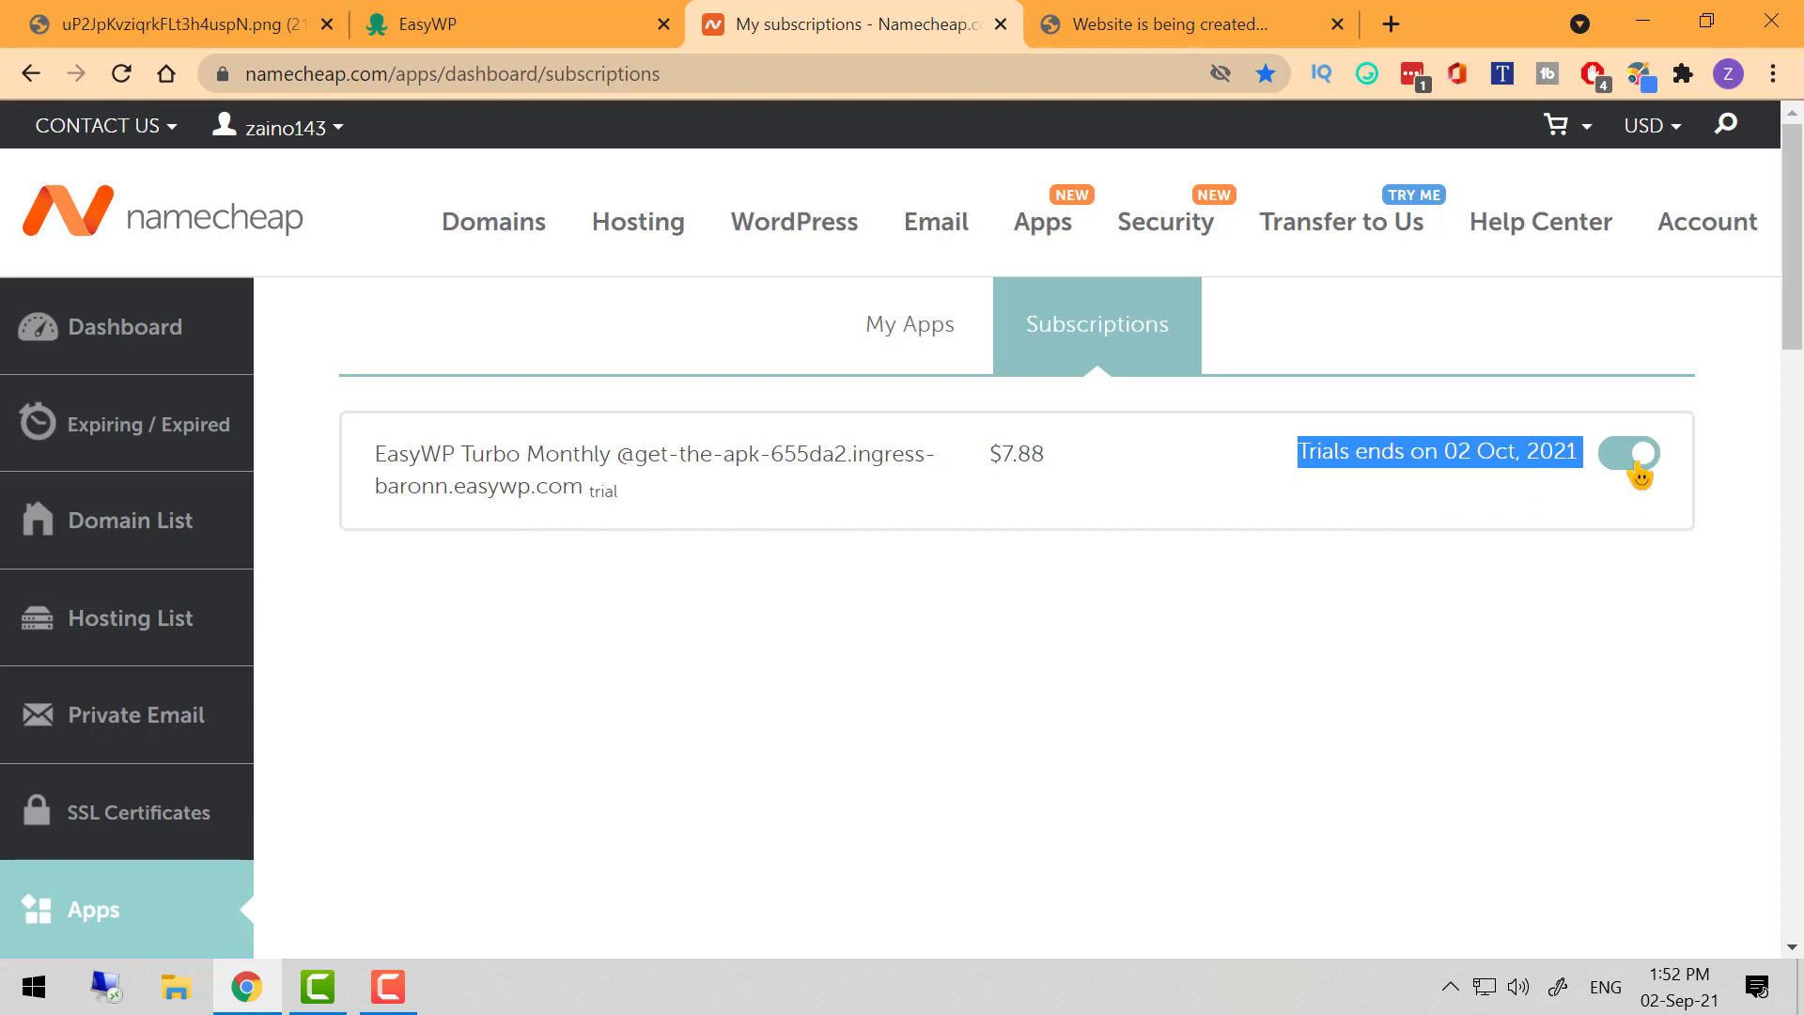
{"action": "left_click", "coordinate": [1636, 465]}
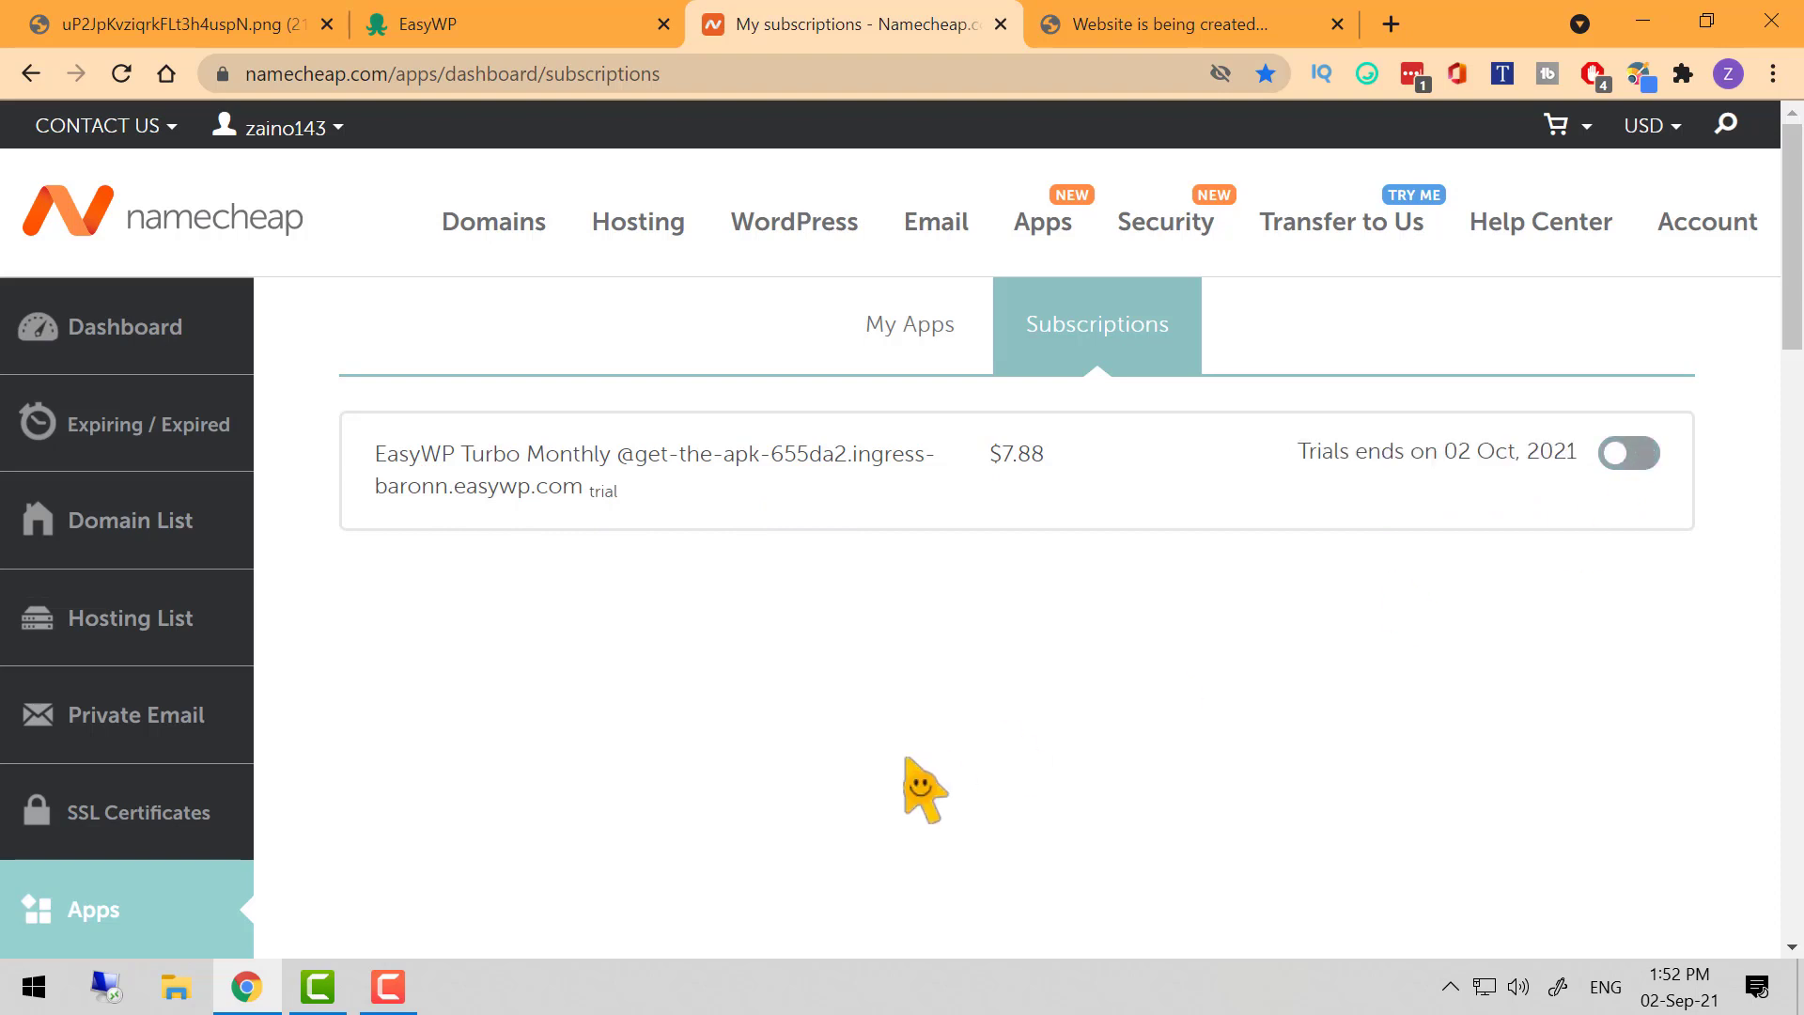
{"action": "scroll", "coordinate": [648, 690], "scroll_direction": "down", "scroll_amount": 3}
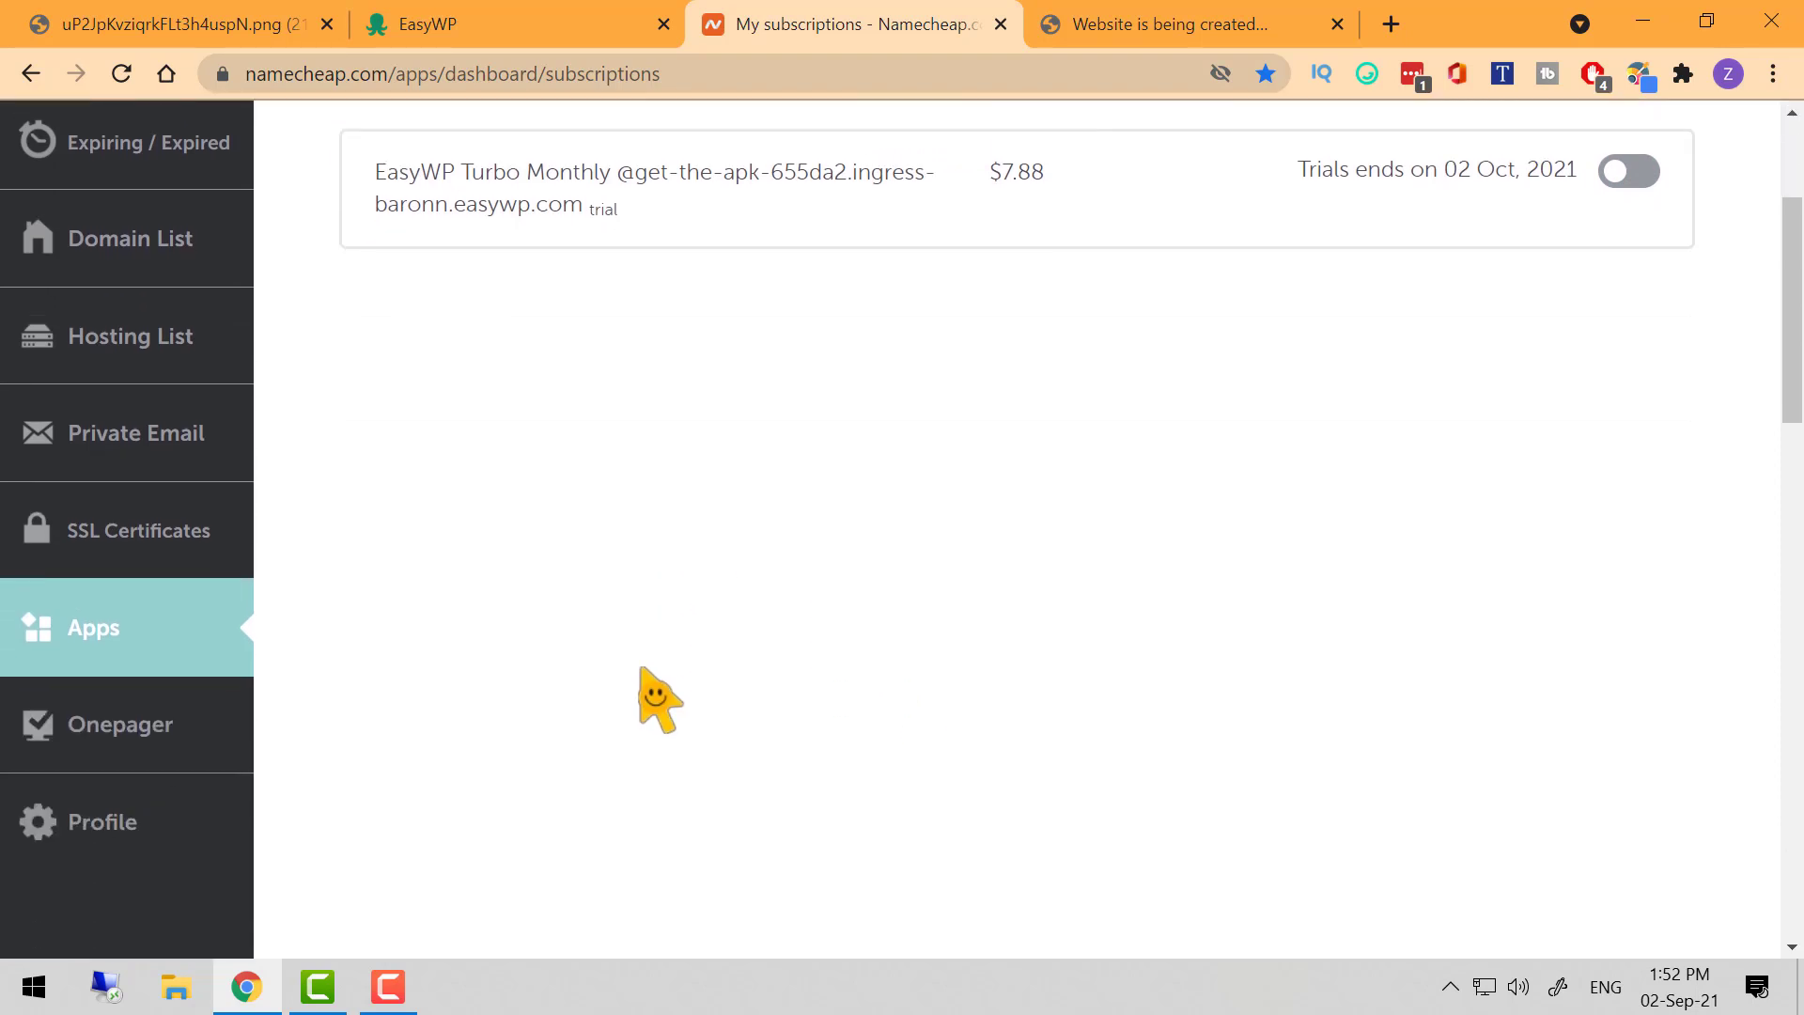
{"action": "scroll", "coordinate": [657, 700], "scroll_direction": "up", "scroll_amount": 3}
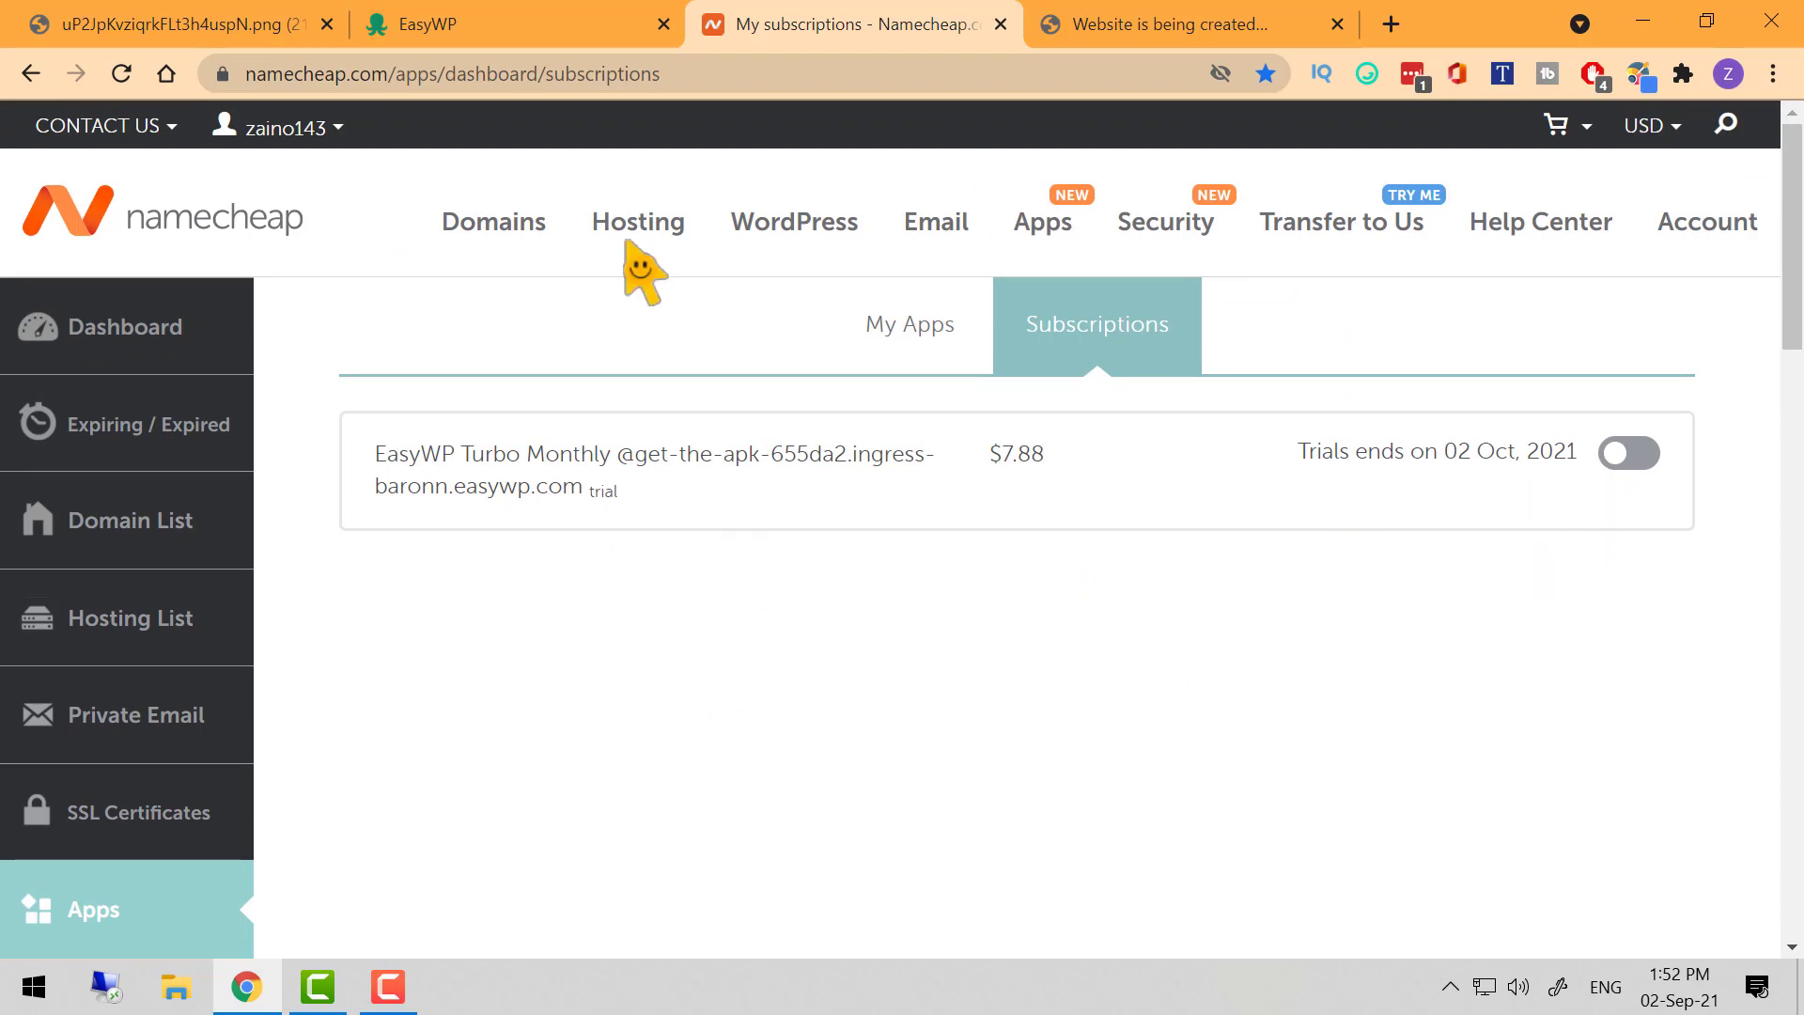
Revisit the EasyWP site overview, and return to Namecheap's subscriptions page to find the Apps section
{"action": "left_click", "coordinate": [657, 8]}
{"action": "scroll", "coordinate": [611, 624], "scroll_direction": "up", "scroll_amount": 10}
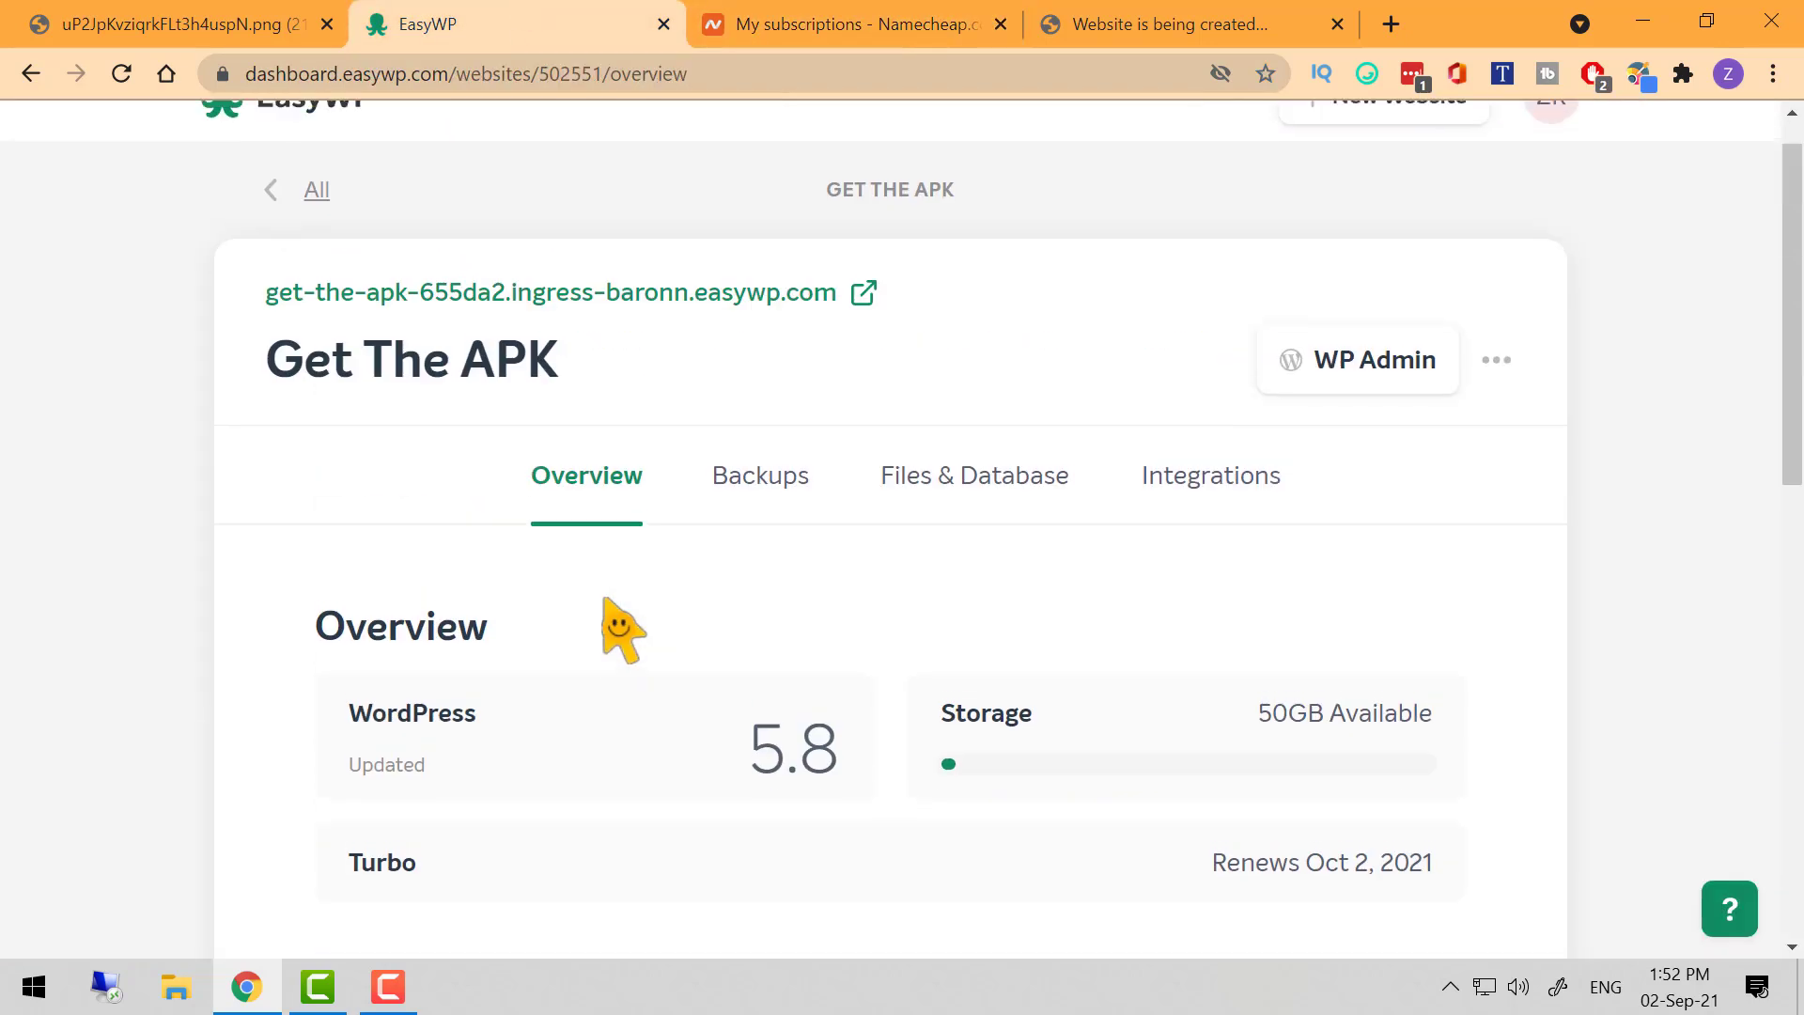
{"action": "left_click", "coordinate": [897, 13]}
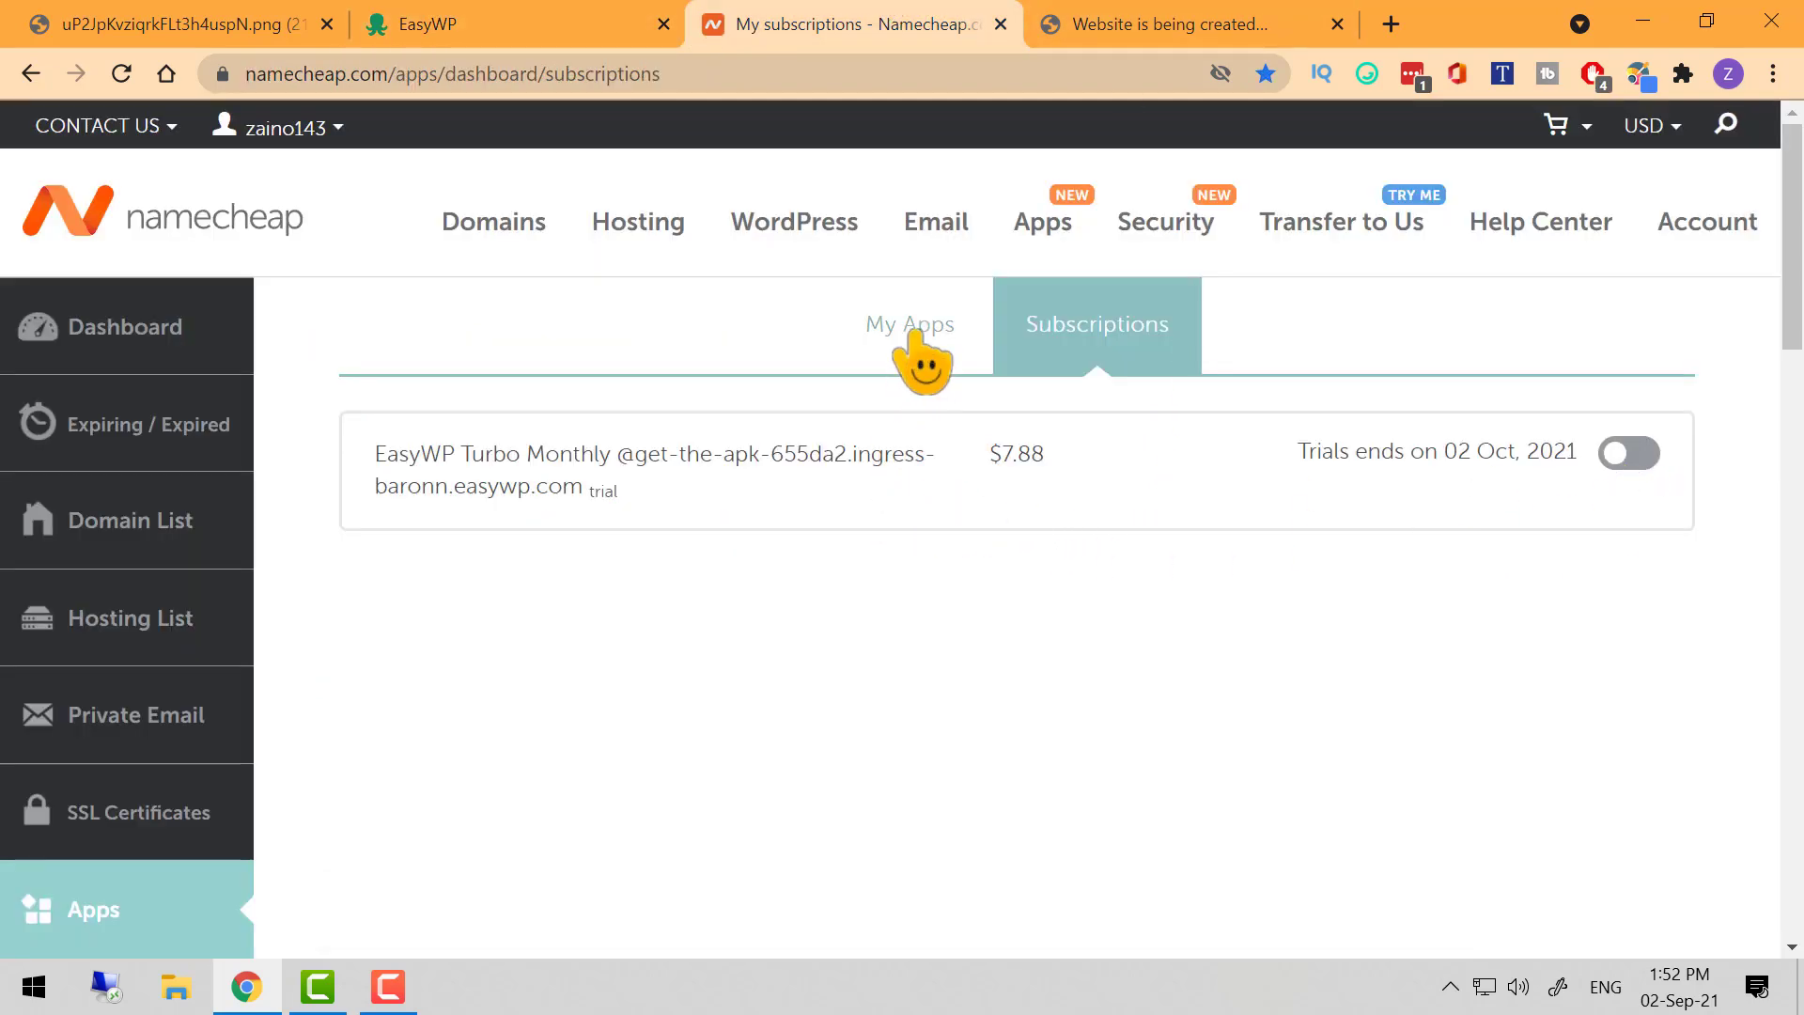
{"action": "scroll", "coordinate": [673, 636], "scroll_direction": "down", "scroll_amount": 3}
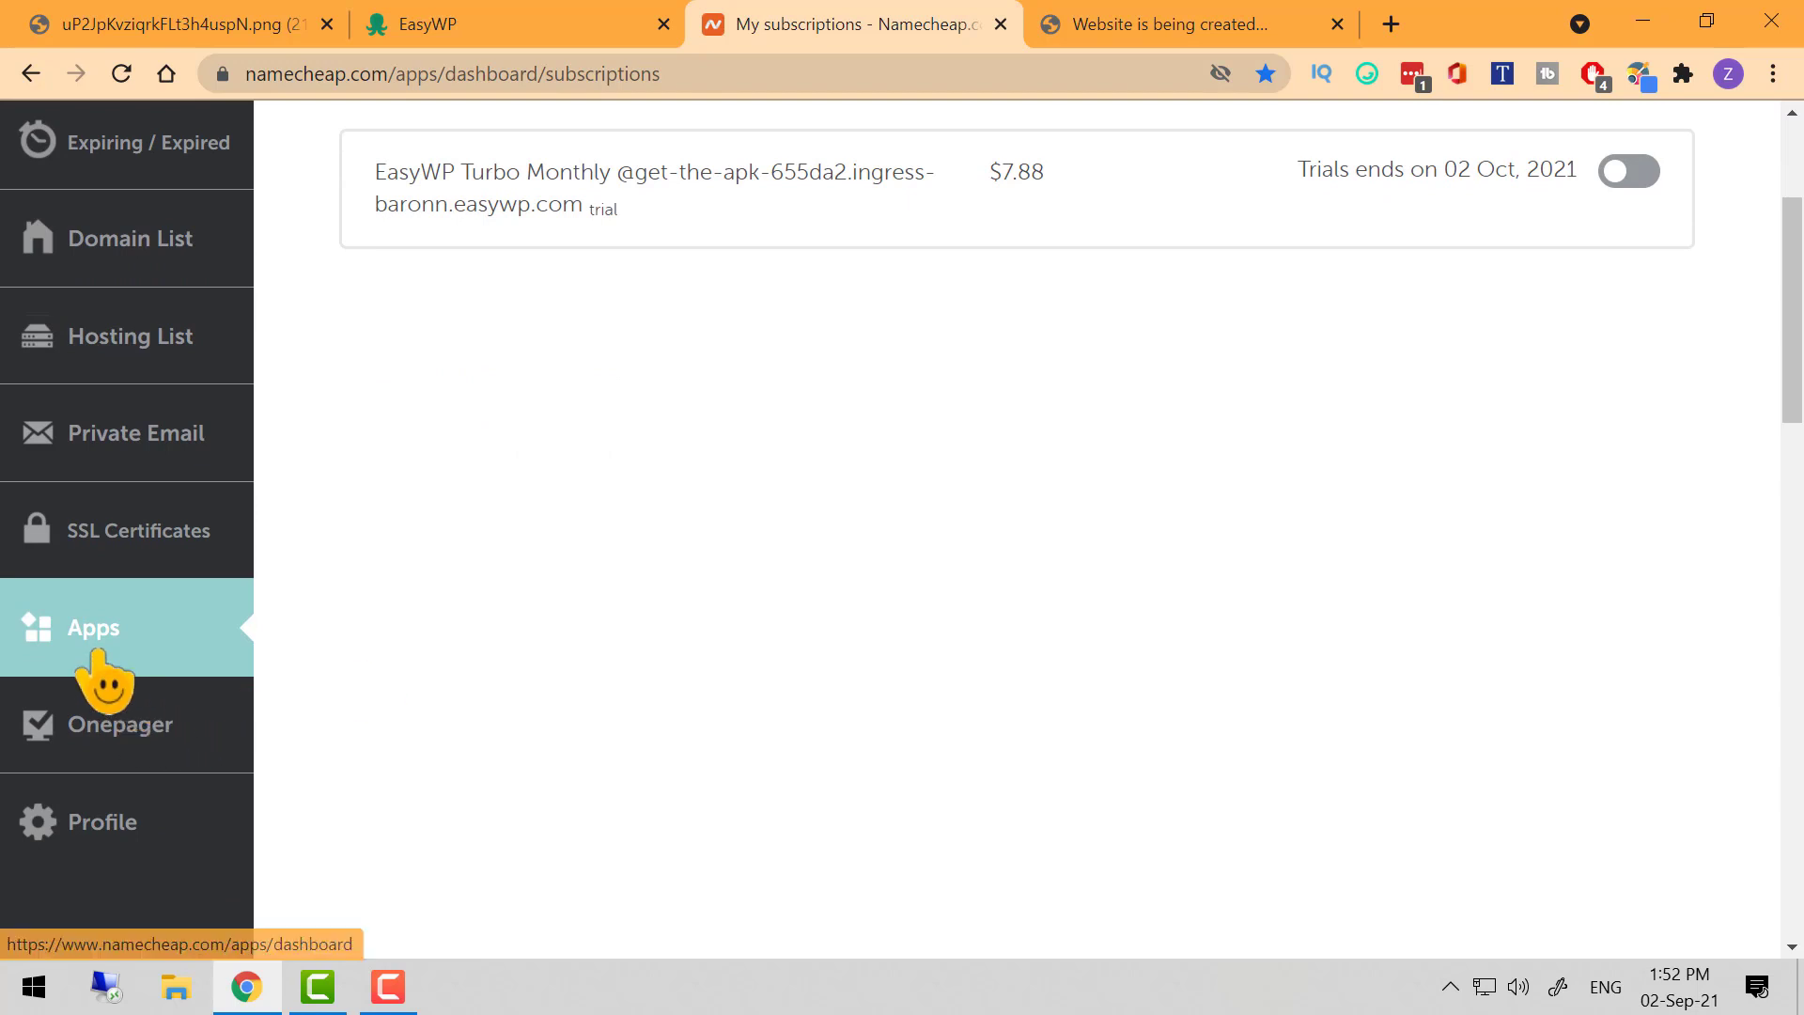
Look through the SSL Certificates, Expiring / Expired and Dashboard sections of the Namecheap account panel
{"action": "left_click", "coordinate": [162, 552]}
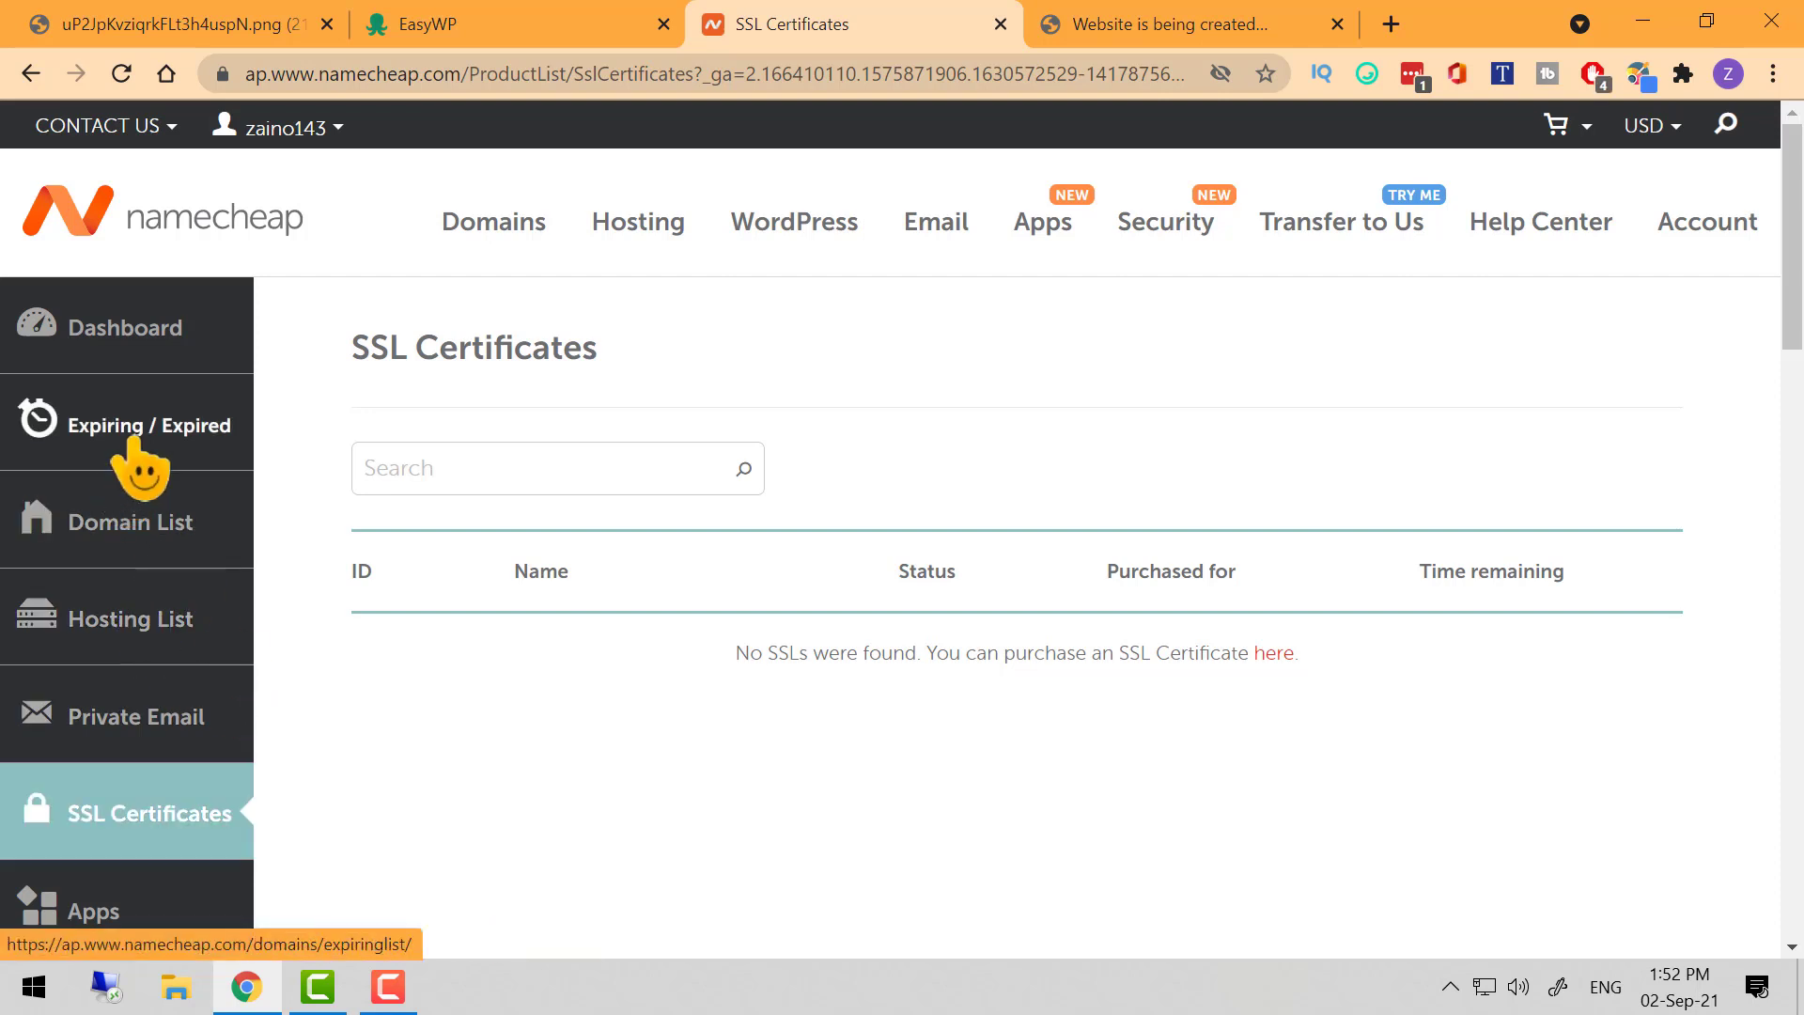
{"action": "left_click", "coordinate": [120, 467]}
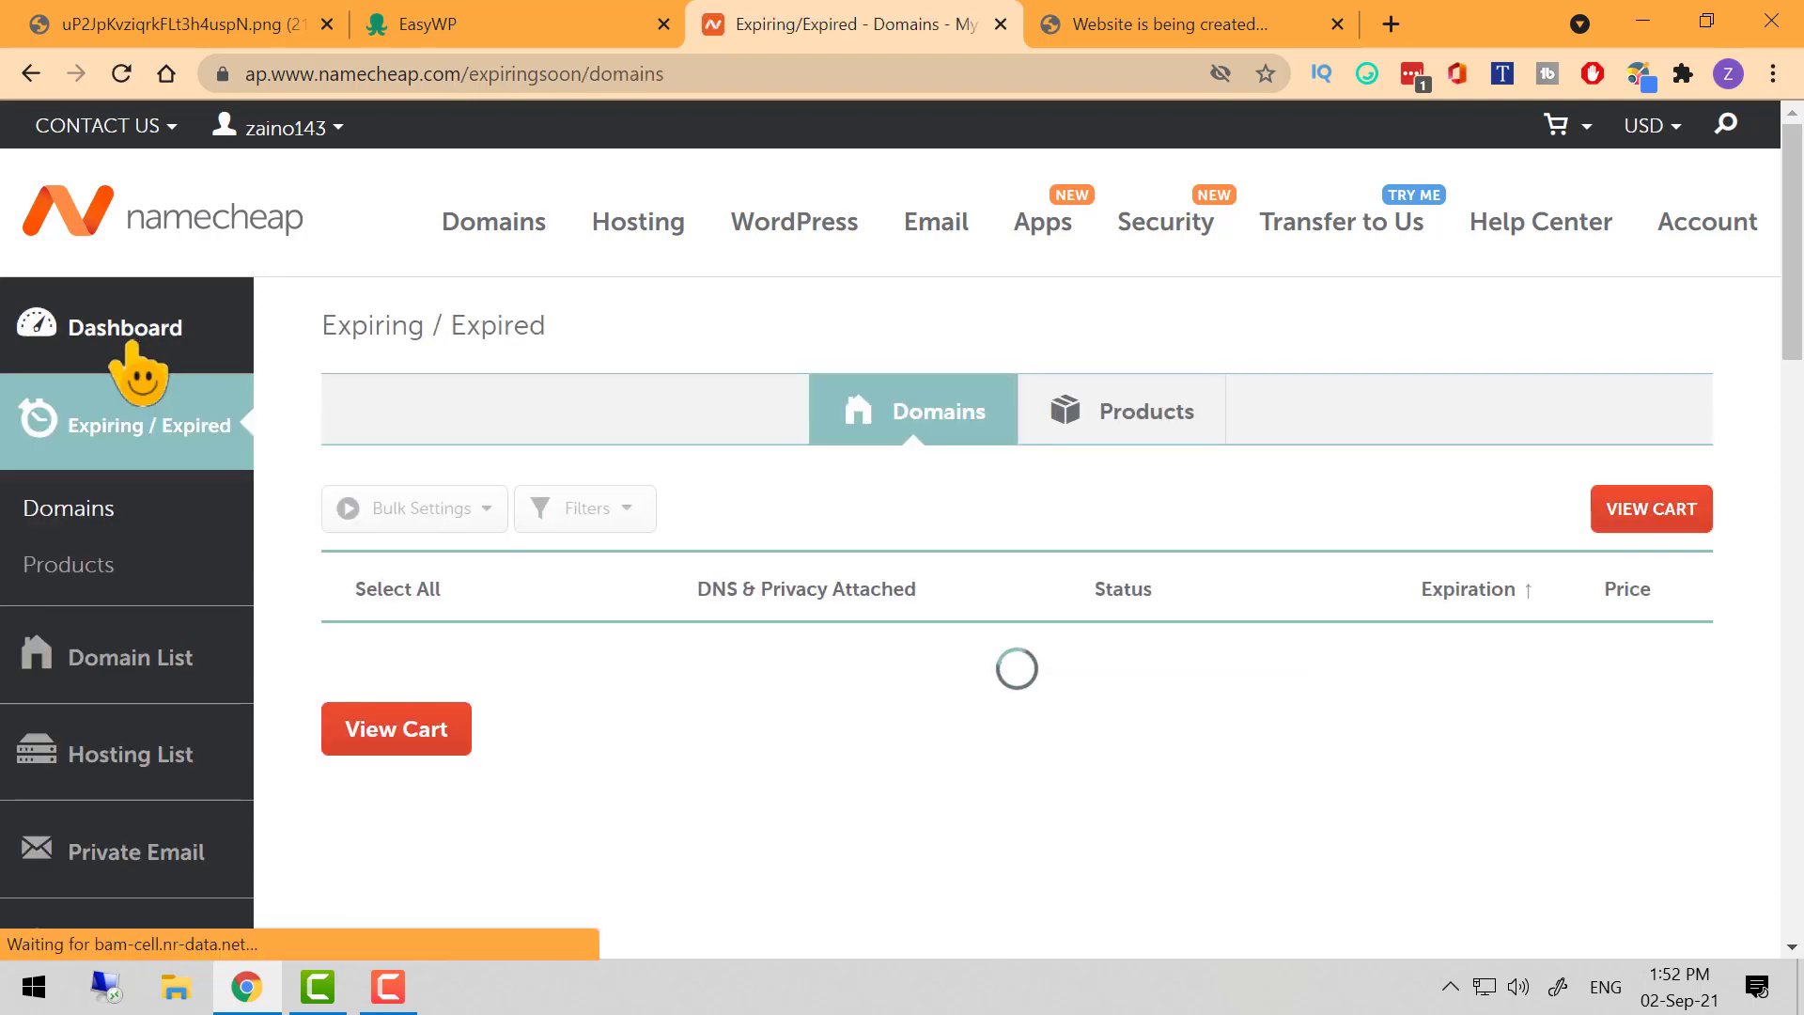
{"action": "left_click", "coordinate": [129, 344]}
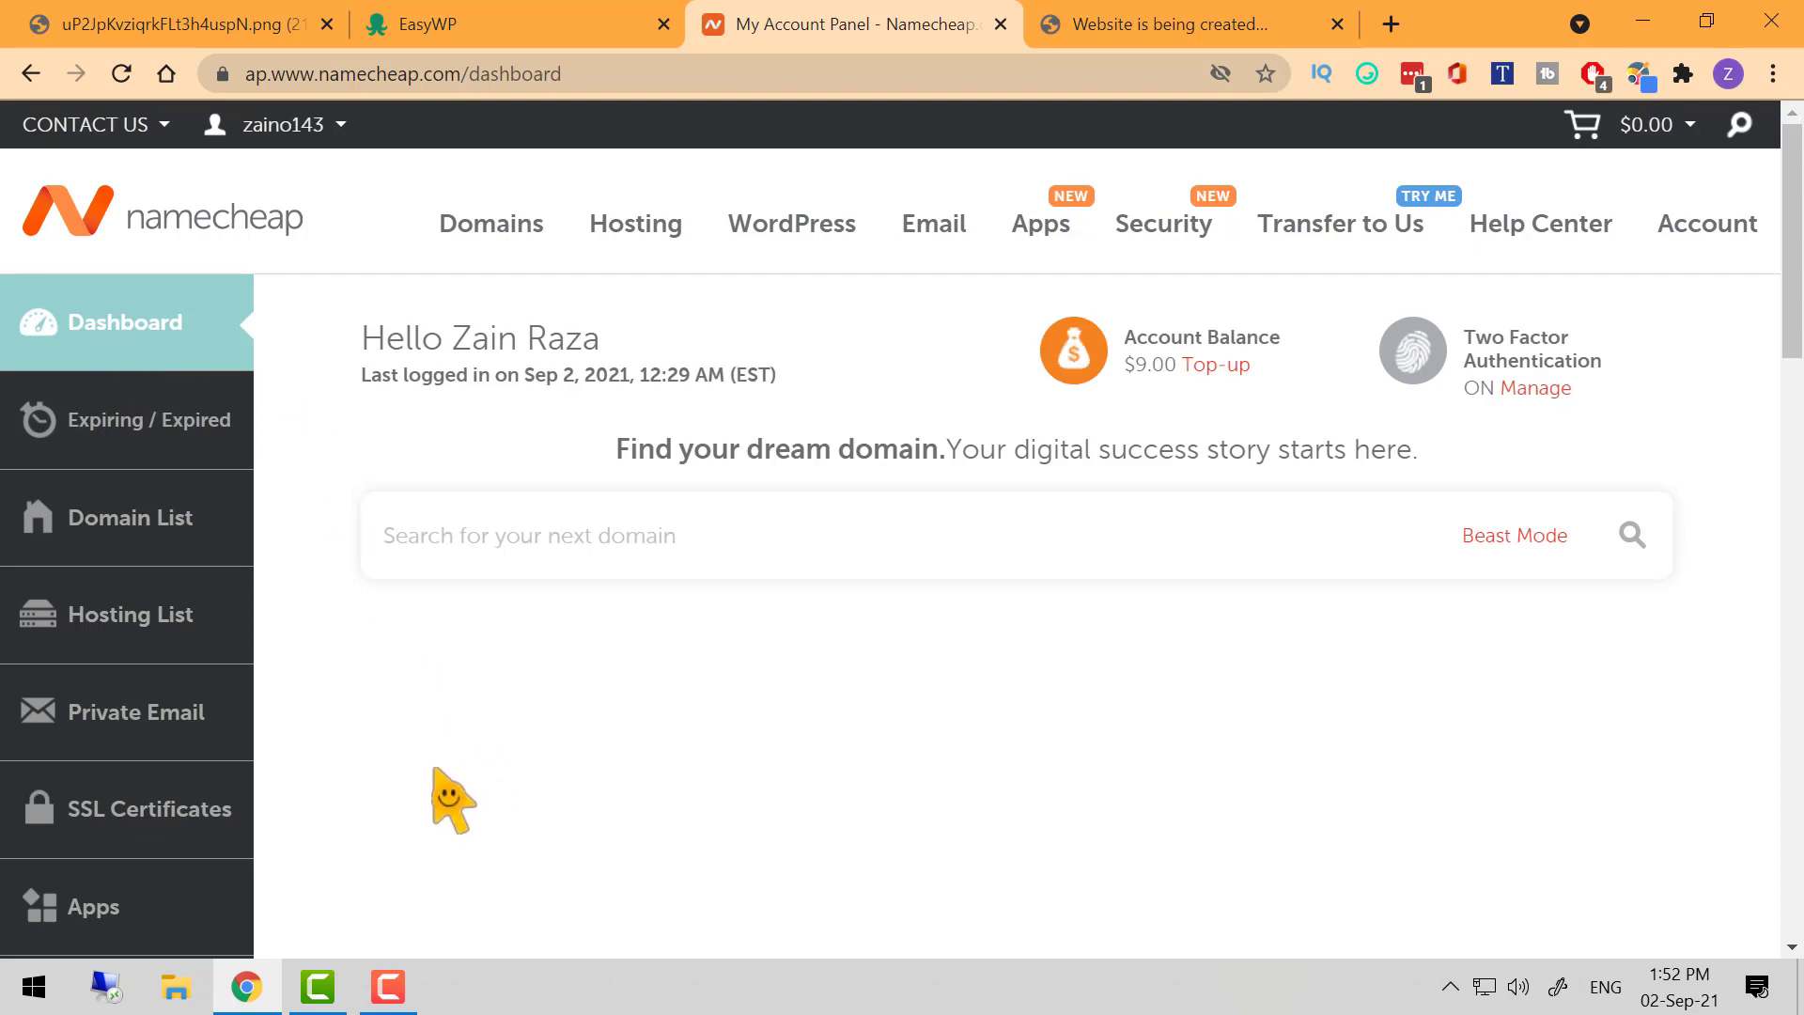
{"action": "scroll", "coordinate": [549, 770], "scroll_direction": "down", "scroll_amount": 3}
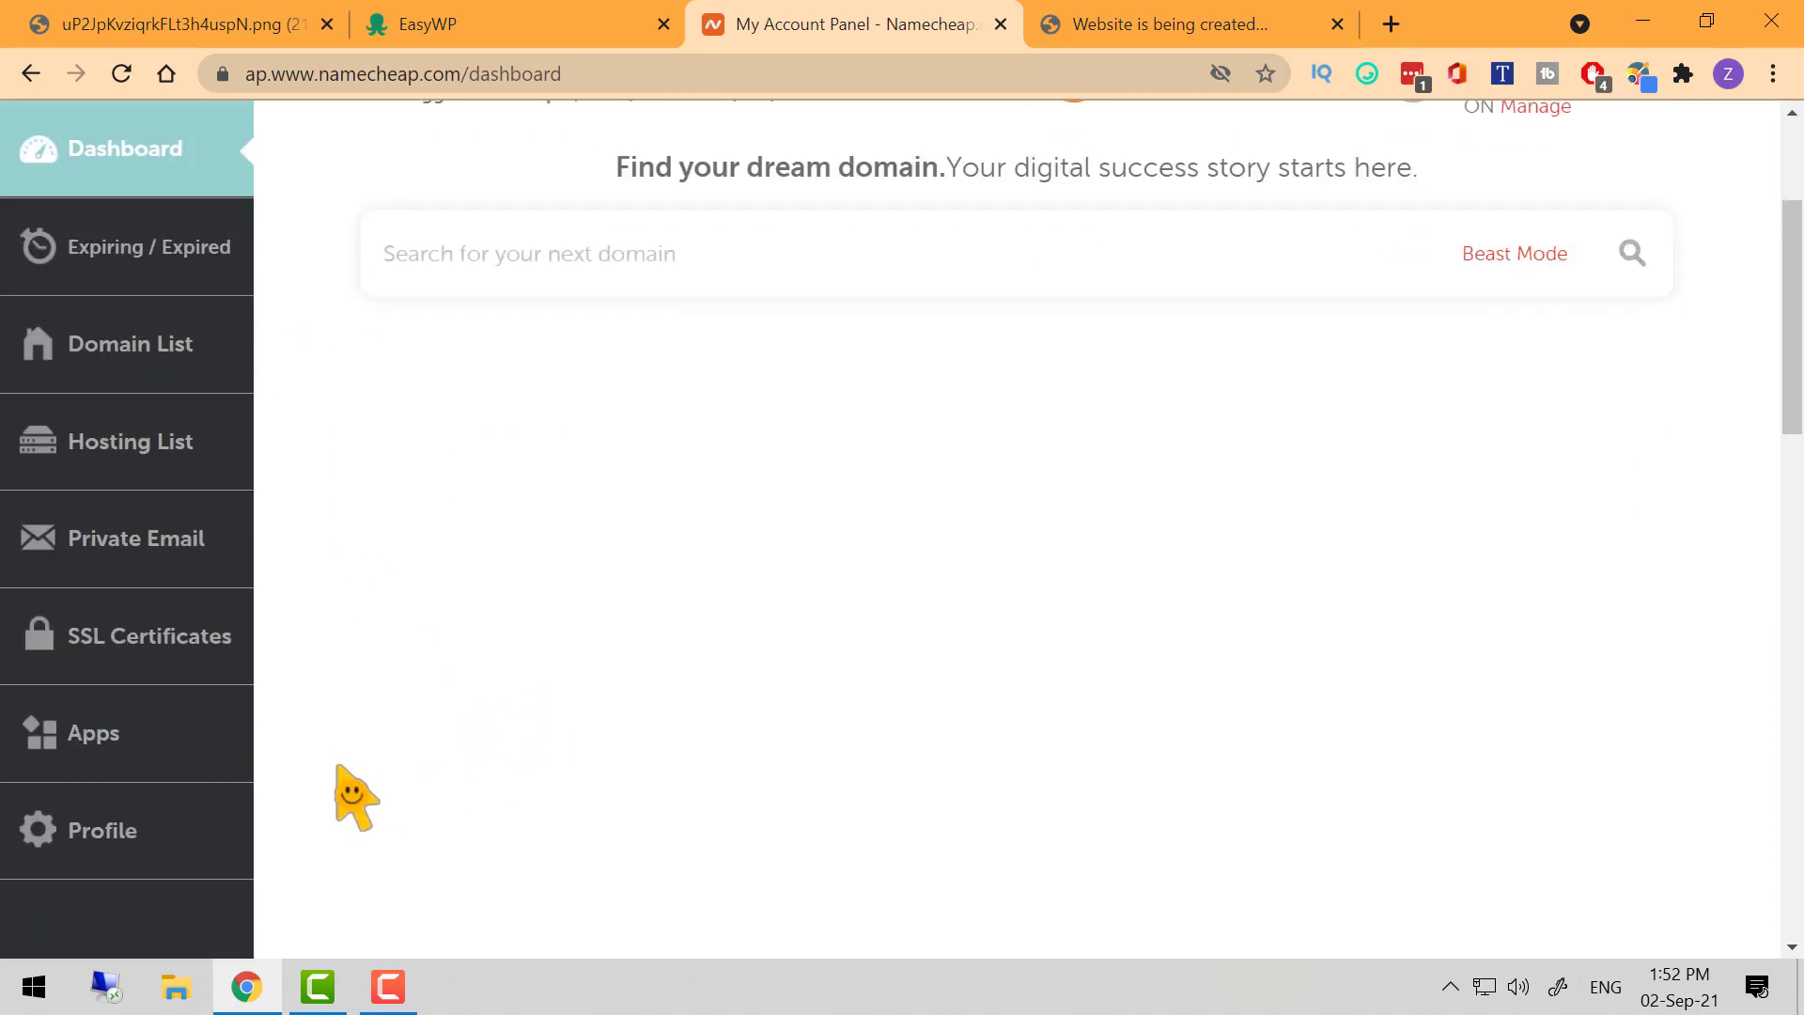
Open the profile's personal info and then its billing settings, and highlight the payment cards entry
{"action": "left_click", "coordinate": [101, 841]}
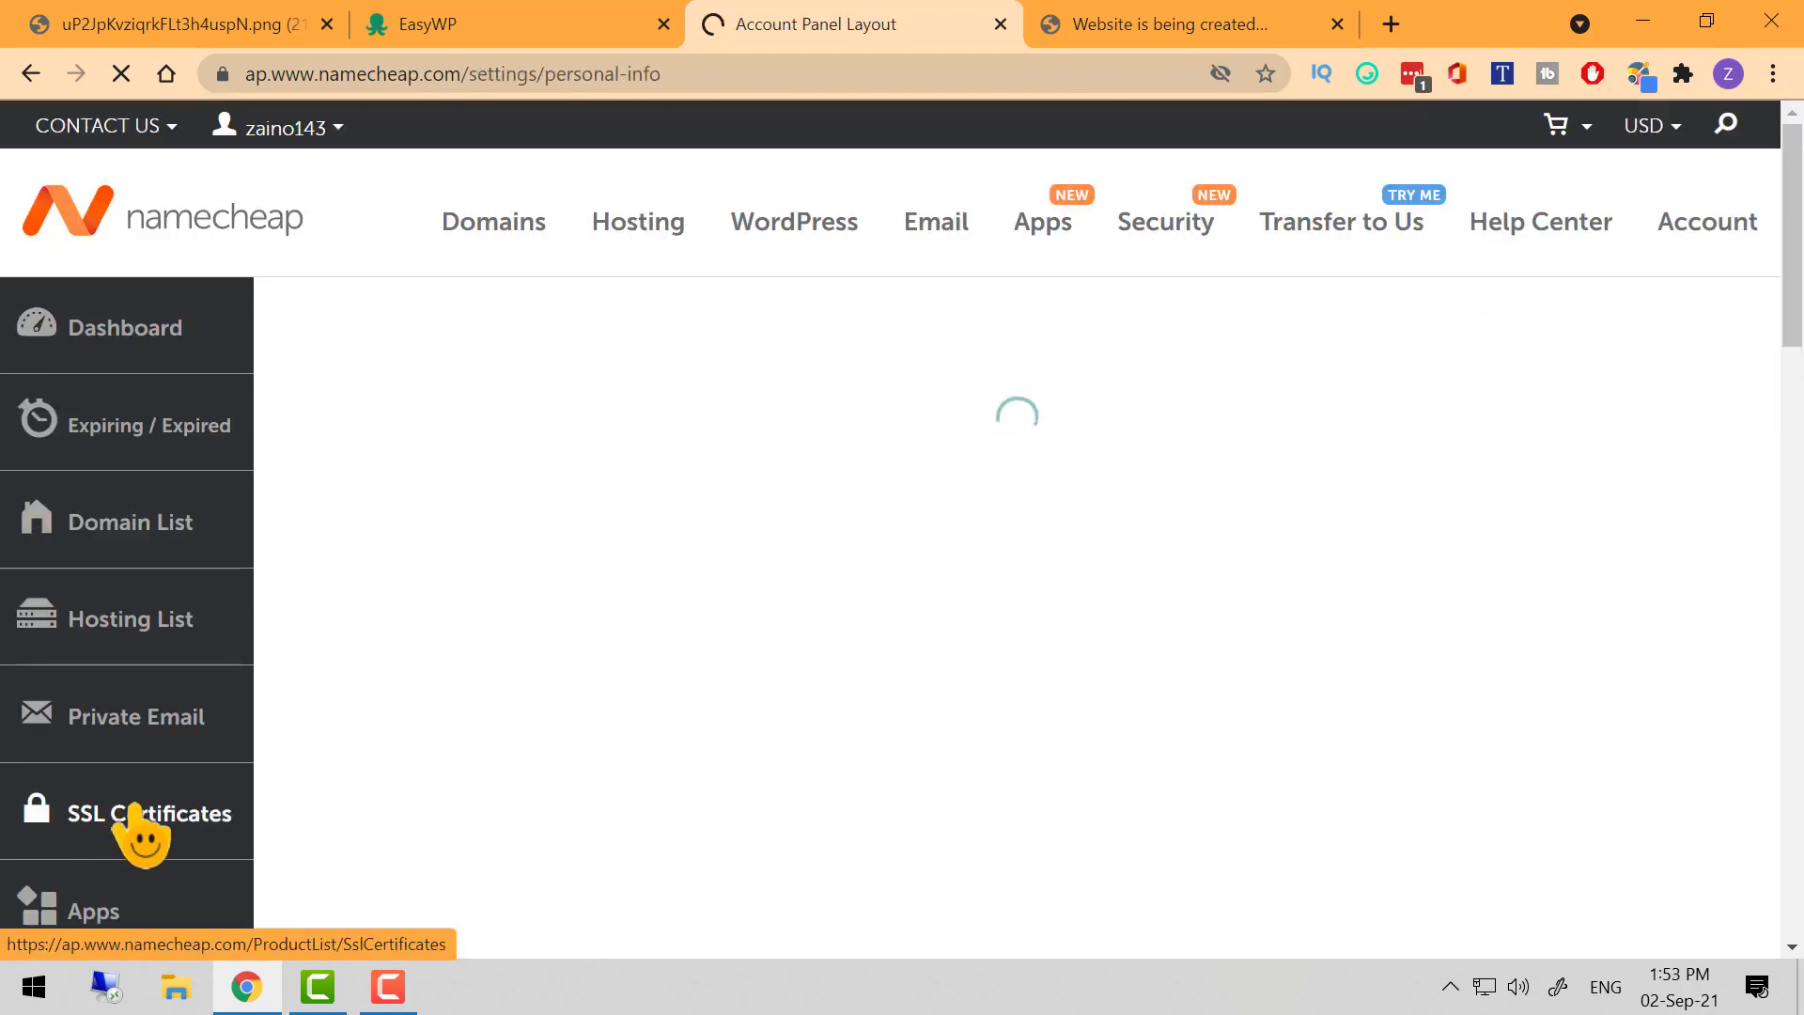
{"action": "scroll", "coordinate": [599, 763], "scroll_direction": "down", "scroll_amount": 7}
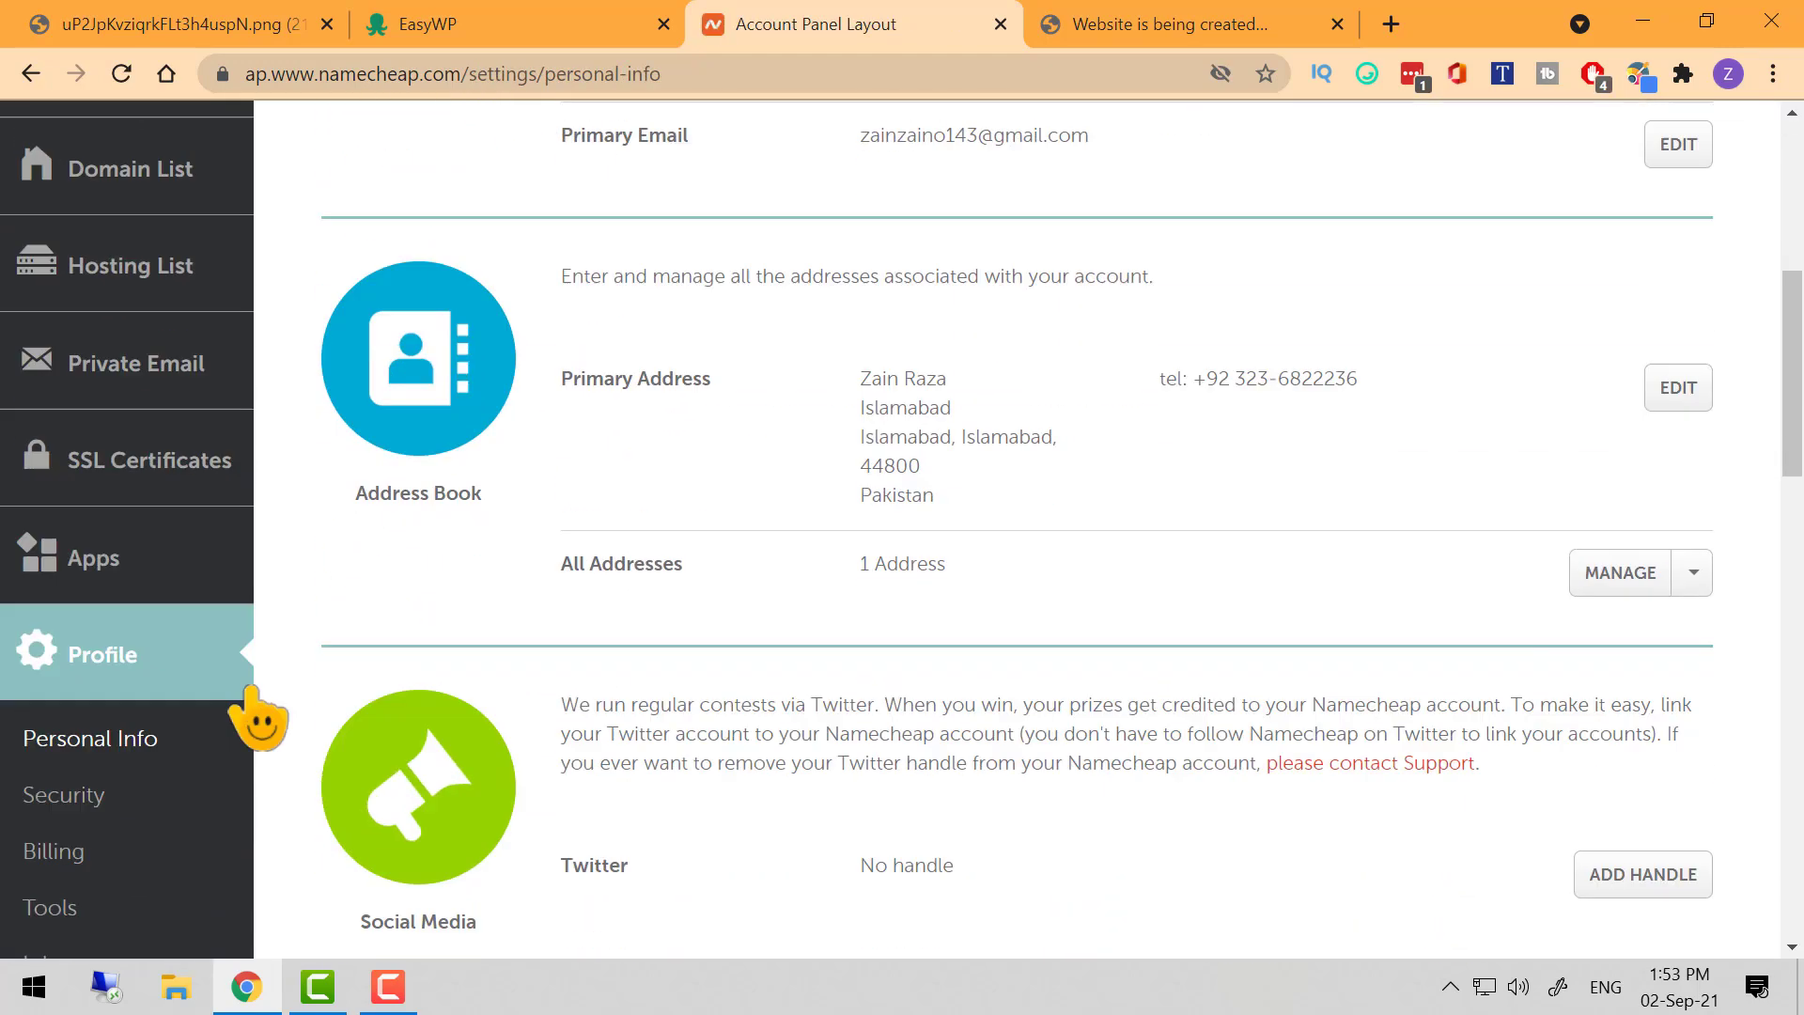
{"action": "left_click", "coordinate": [58, 761]}
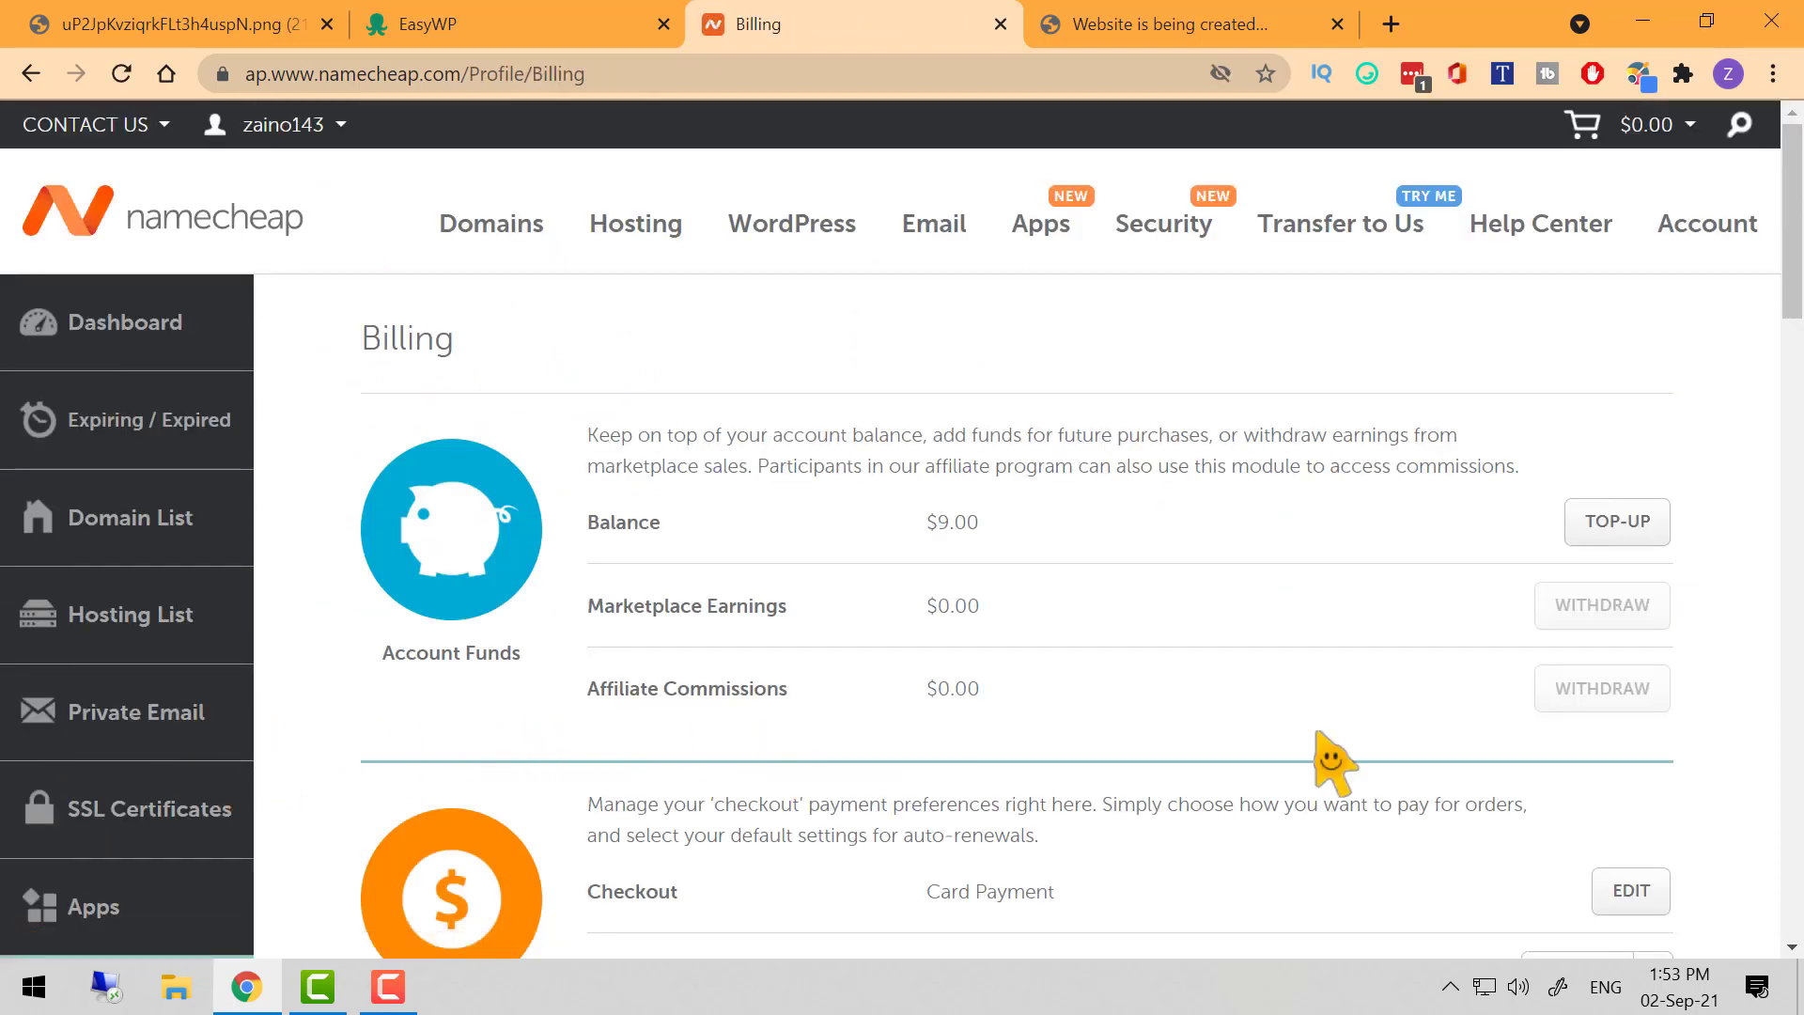
{"action": "scroll", "coordinate": [1364, 761], "scroll_direction": "down", "scroll_amount": 3}
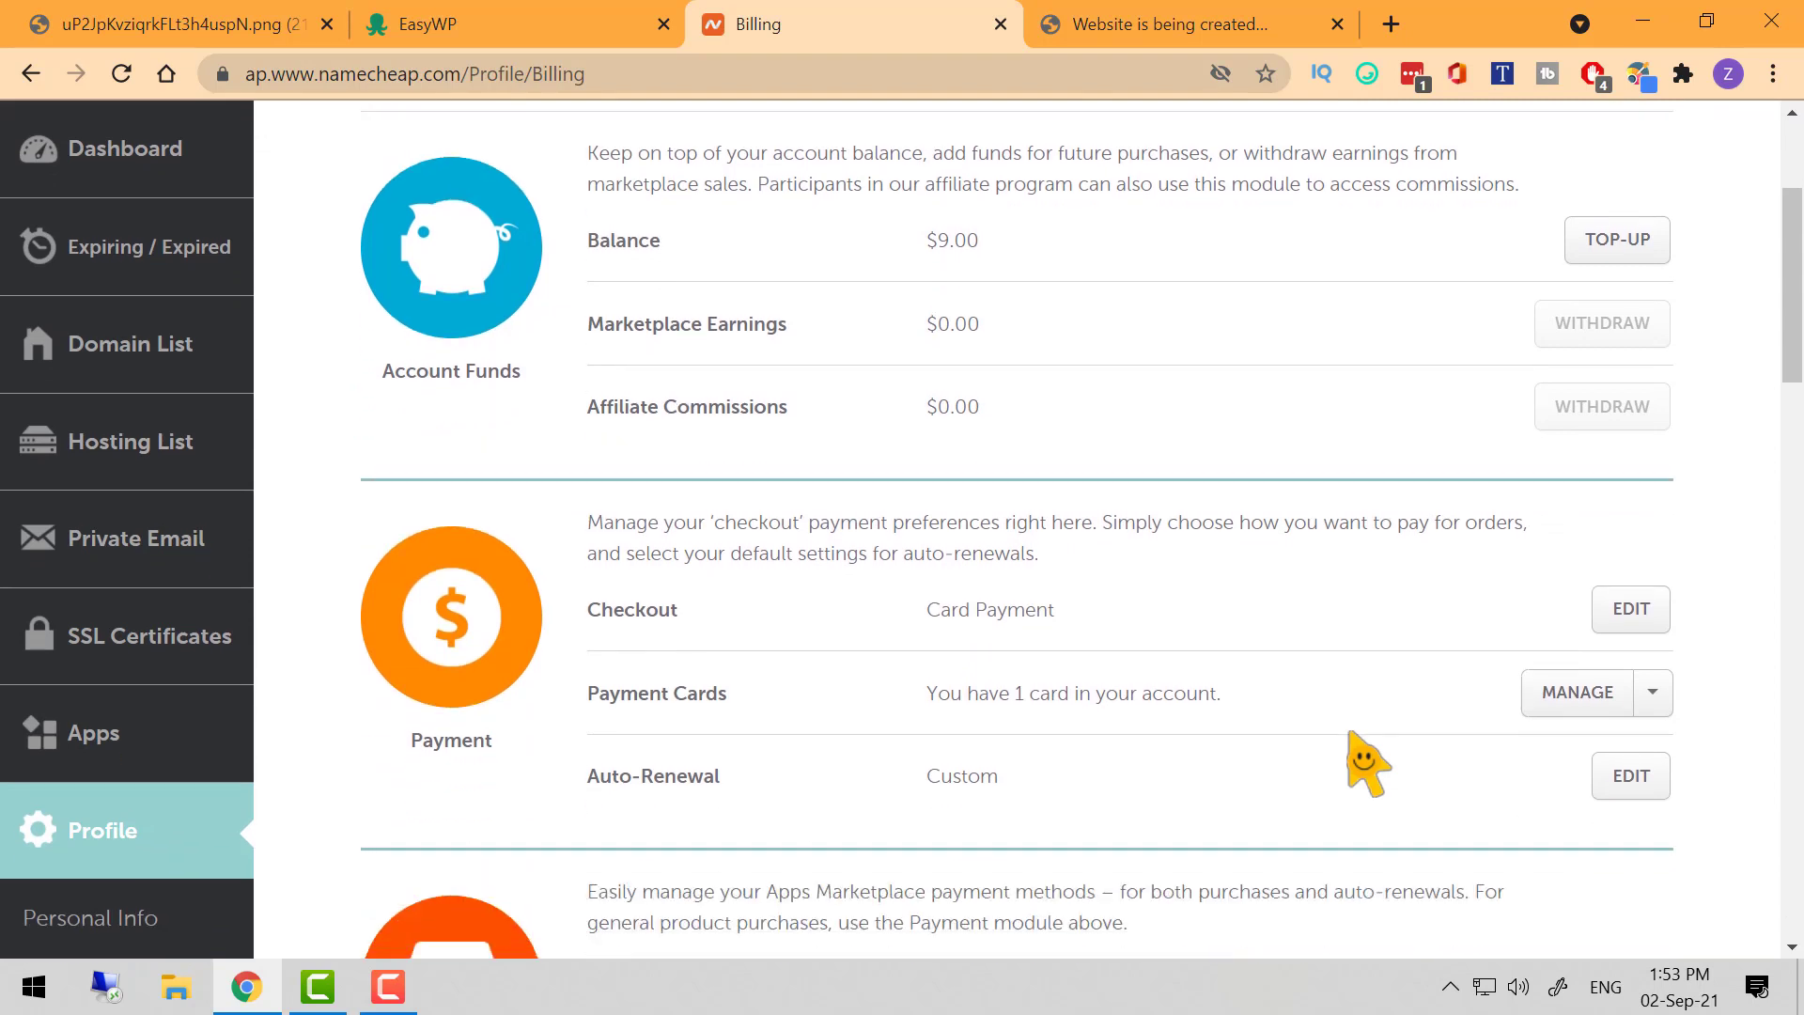
{"action": "left_click_drag", "start_coordinate": [922, 700], "coordinate": [1324, 709]}
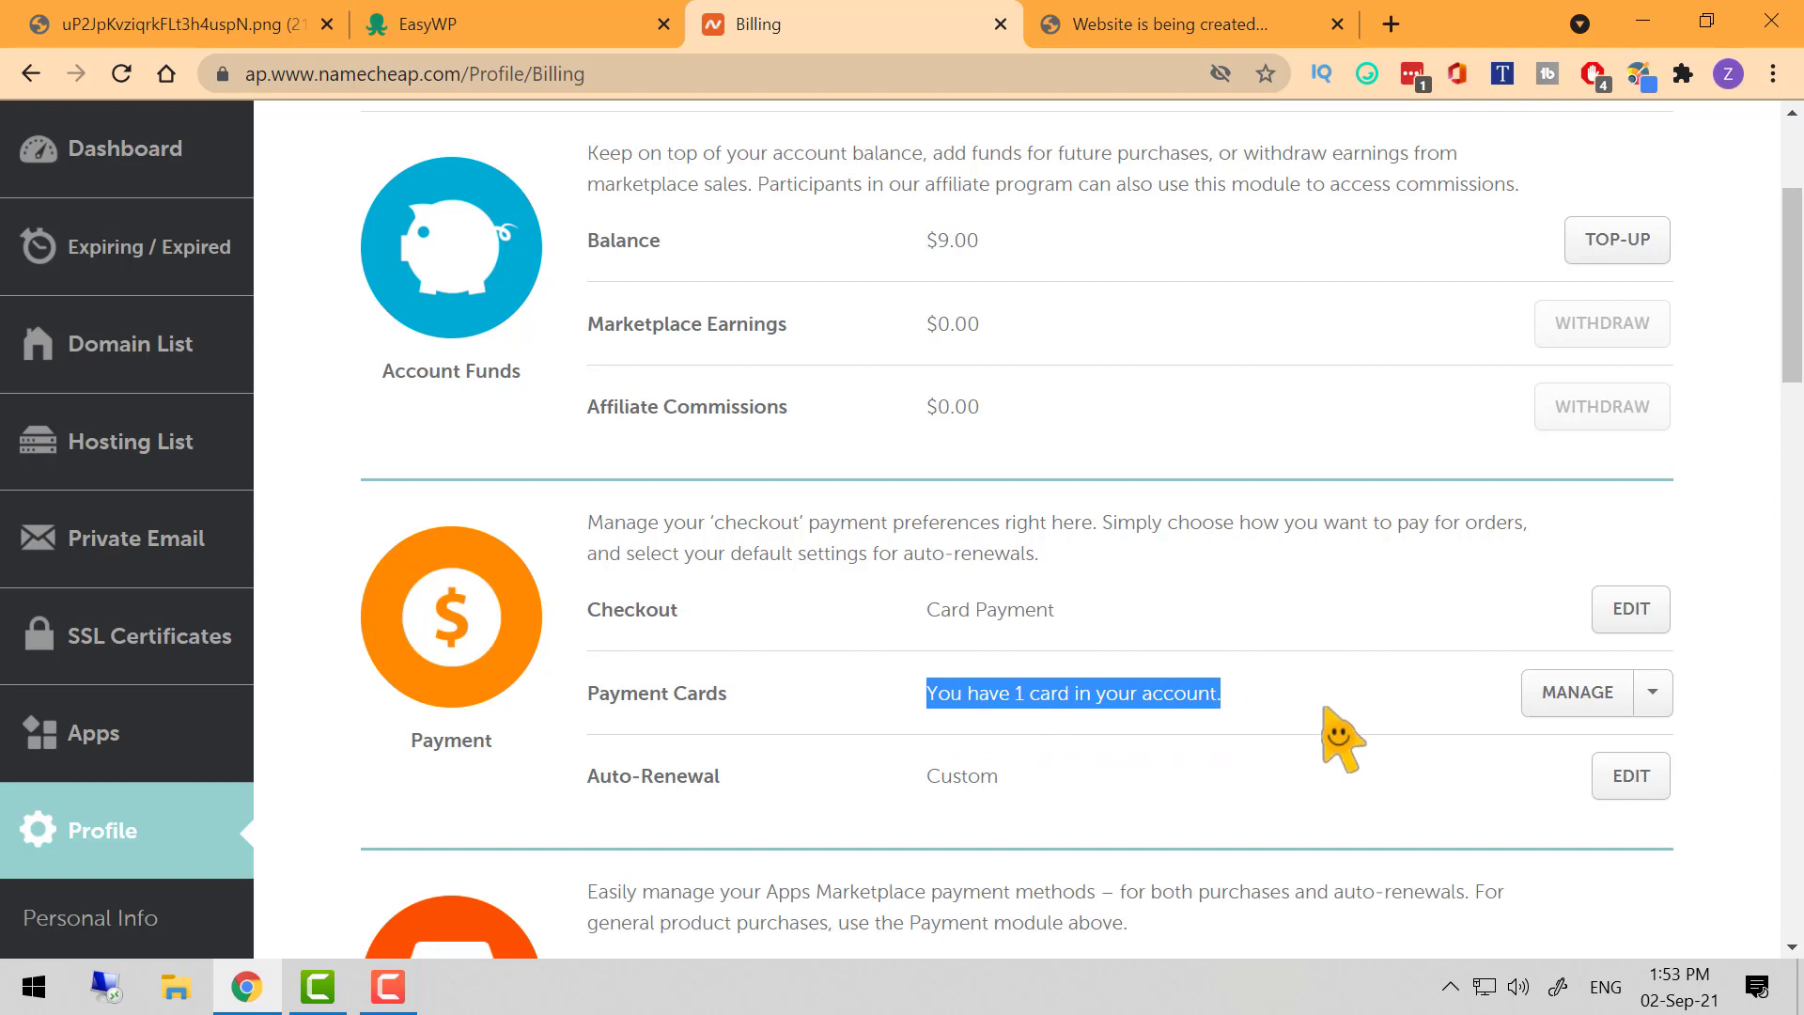
Open the payment card management page and check the options for the stored default card
{"action": "left_click", "coordinate": [1567, 703]}
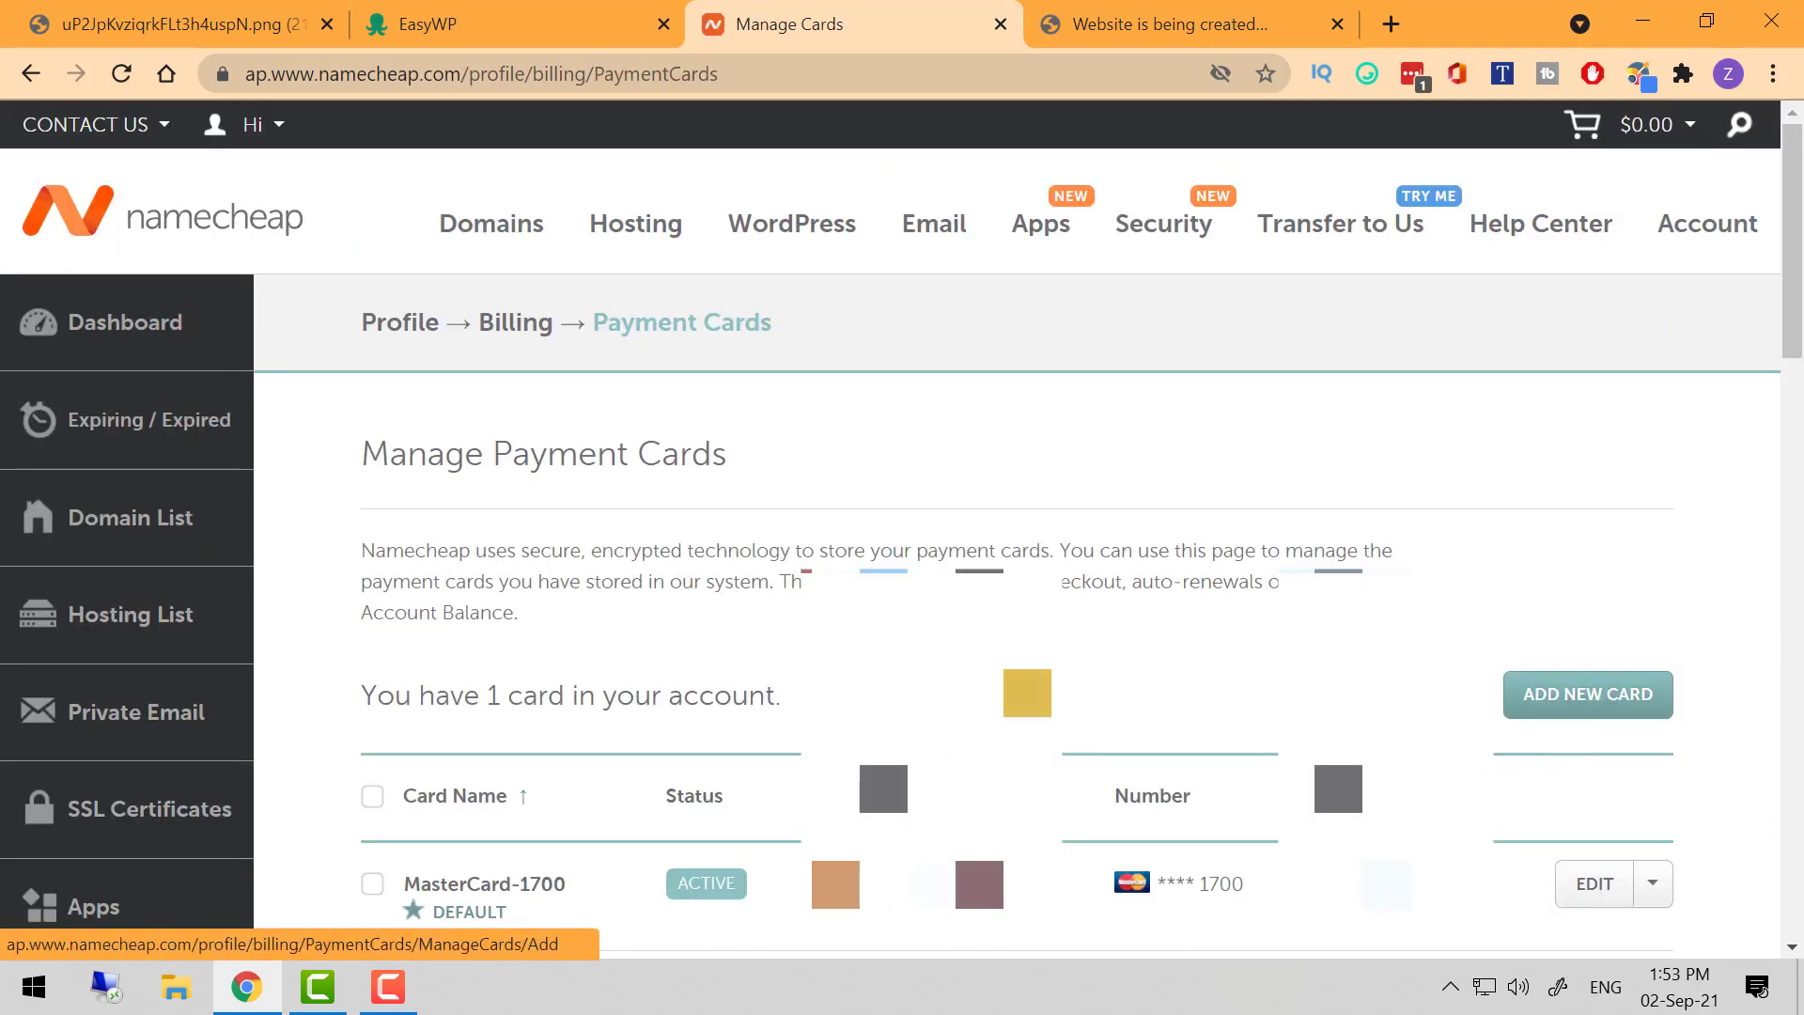
{"action": "scroll", "coordinate": [1014, 526], "scroll_direction": "down", "scroll_amount": 2}
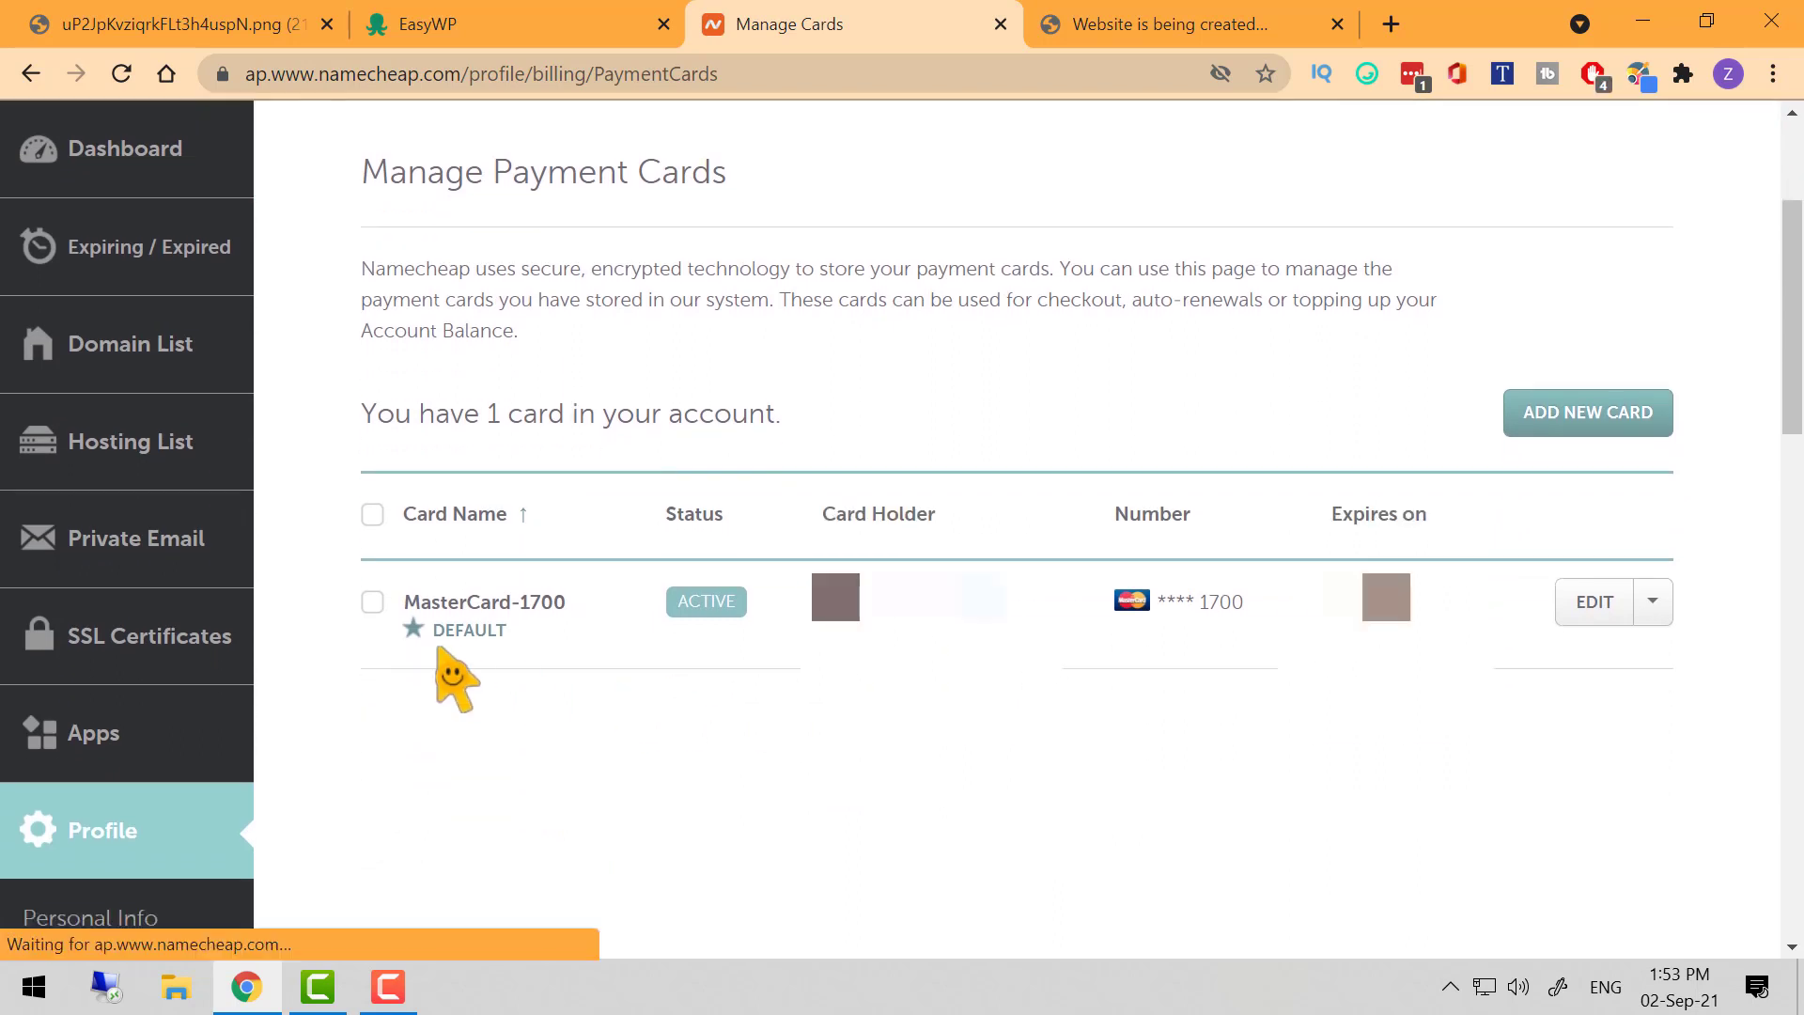
{"action": "left_click", "coordinate": [1653, 603]}
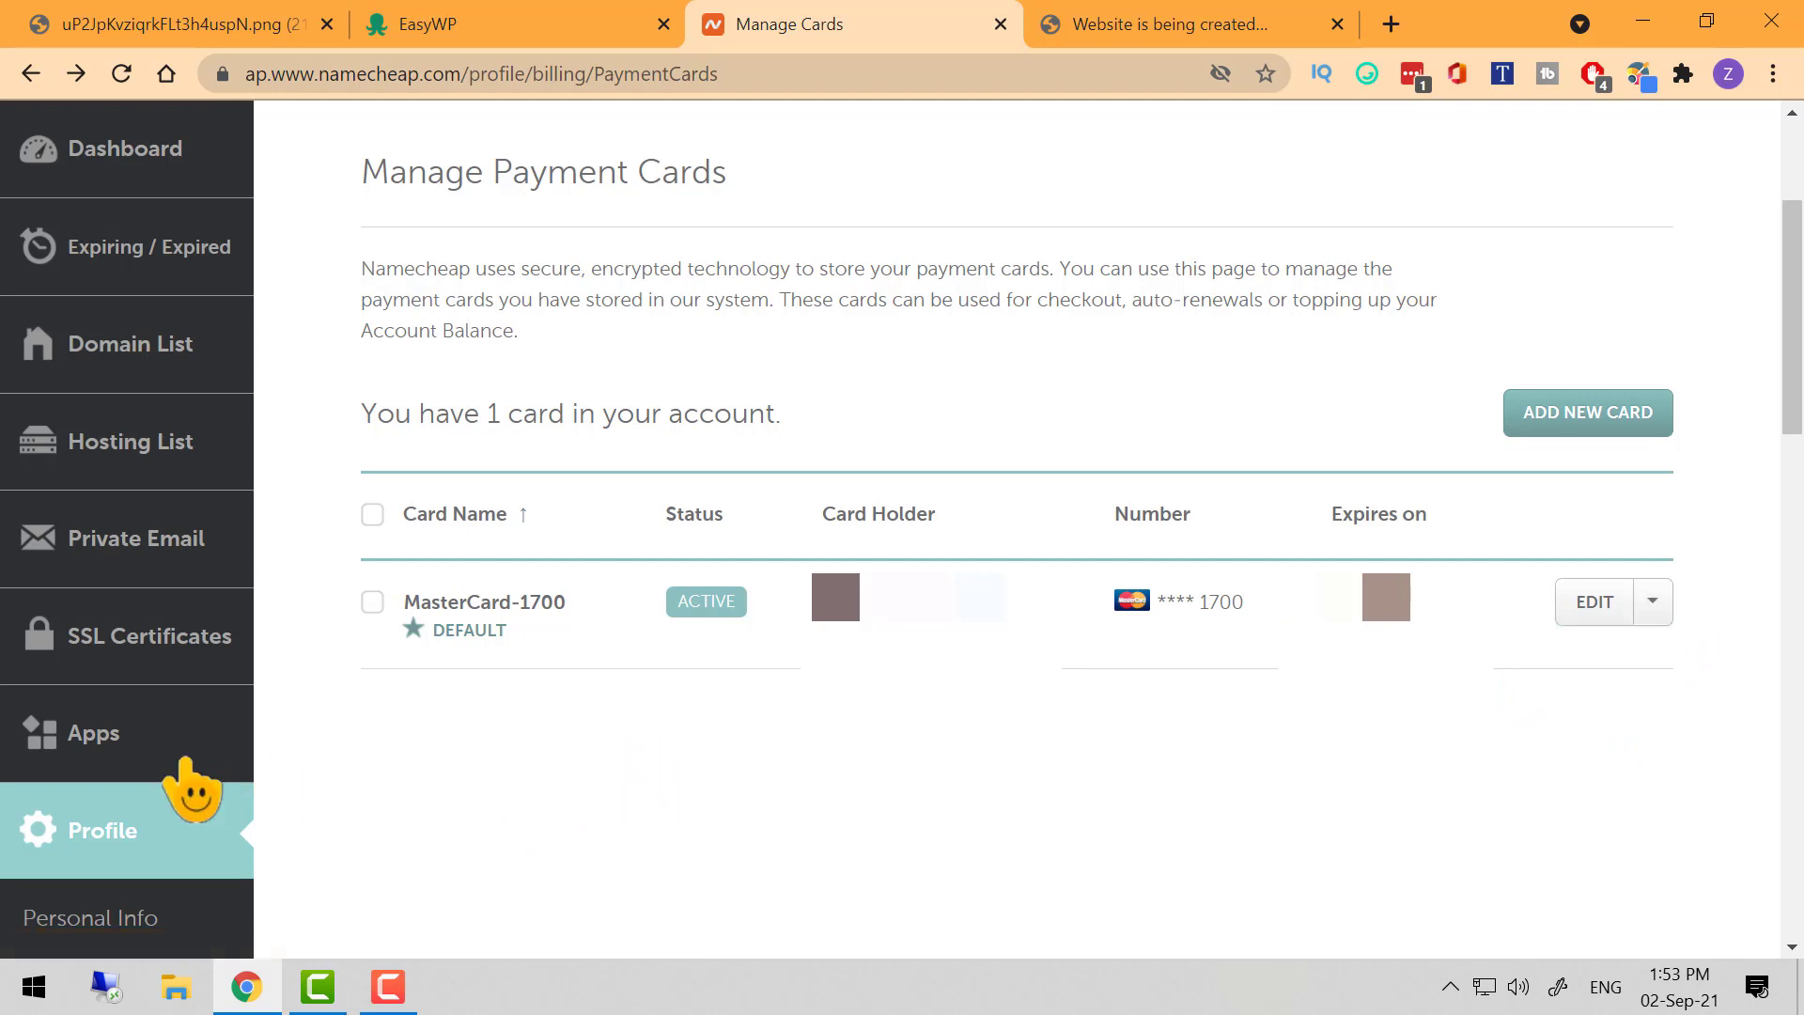
Return to the subscriptions list in the Apps section and highlight the trial label of the EasyWP Turbo Monthly subscription
{"action": "left_click", "coordinate": [80, 737]}
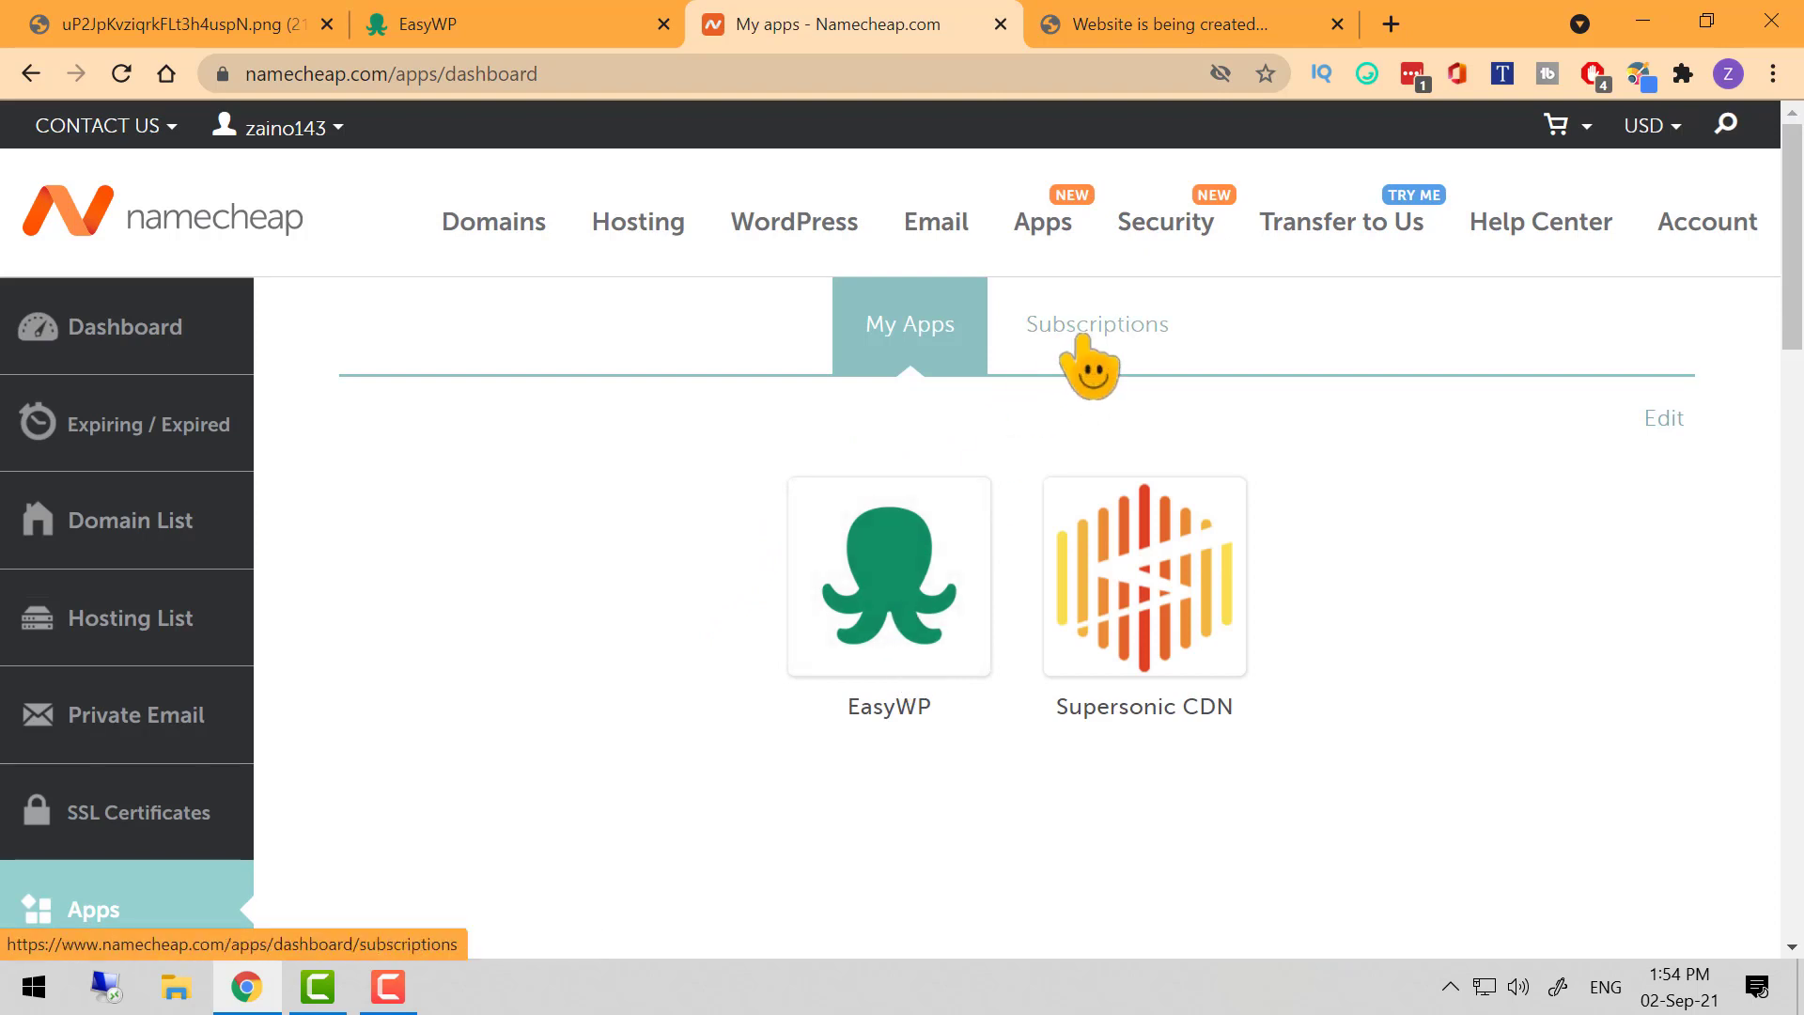
{"action": "left_click", "coordinate": [1090, 361]}
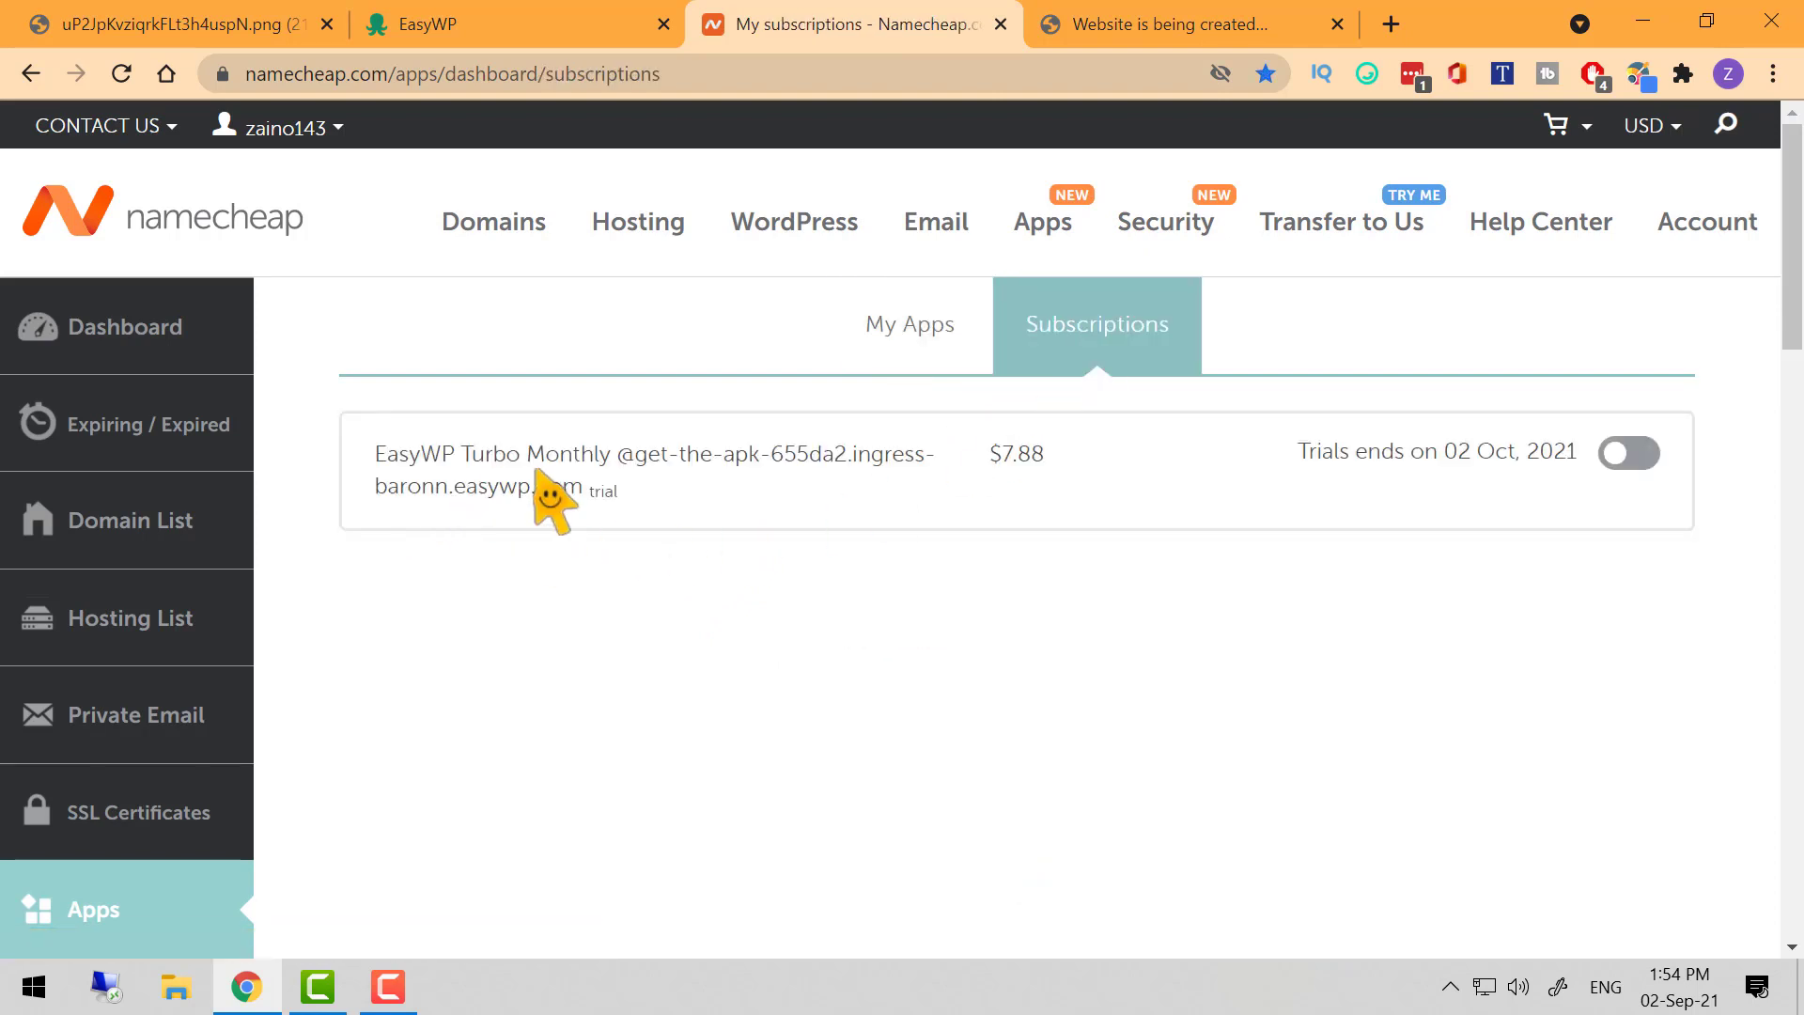
{"action": "double_click", "coordinate": [601, 492]}
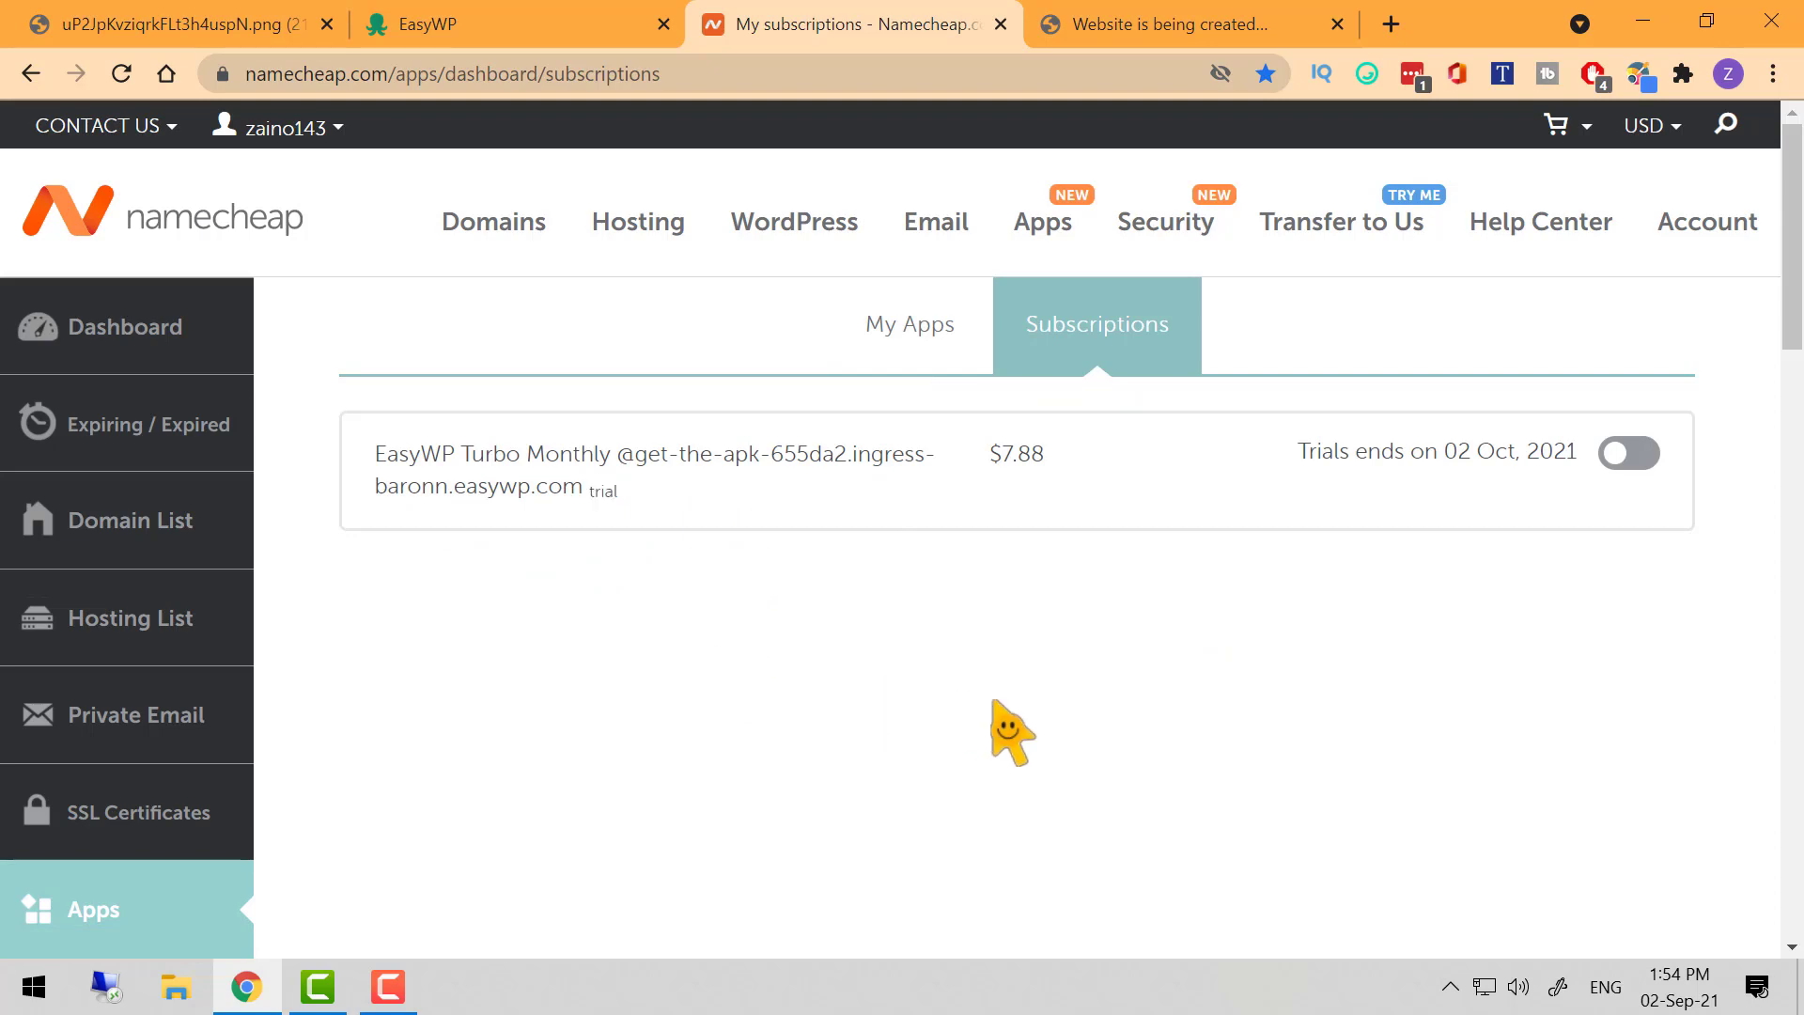
Open the WordPress admin of Get The APK from EasyWP, open its live site in a new tab, and close the outdated website creation tab
{"action": "left_click", "coordinate": [428, 24]}
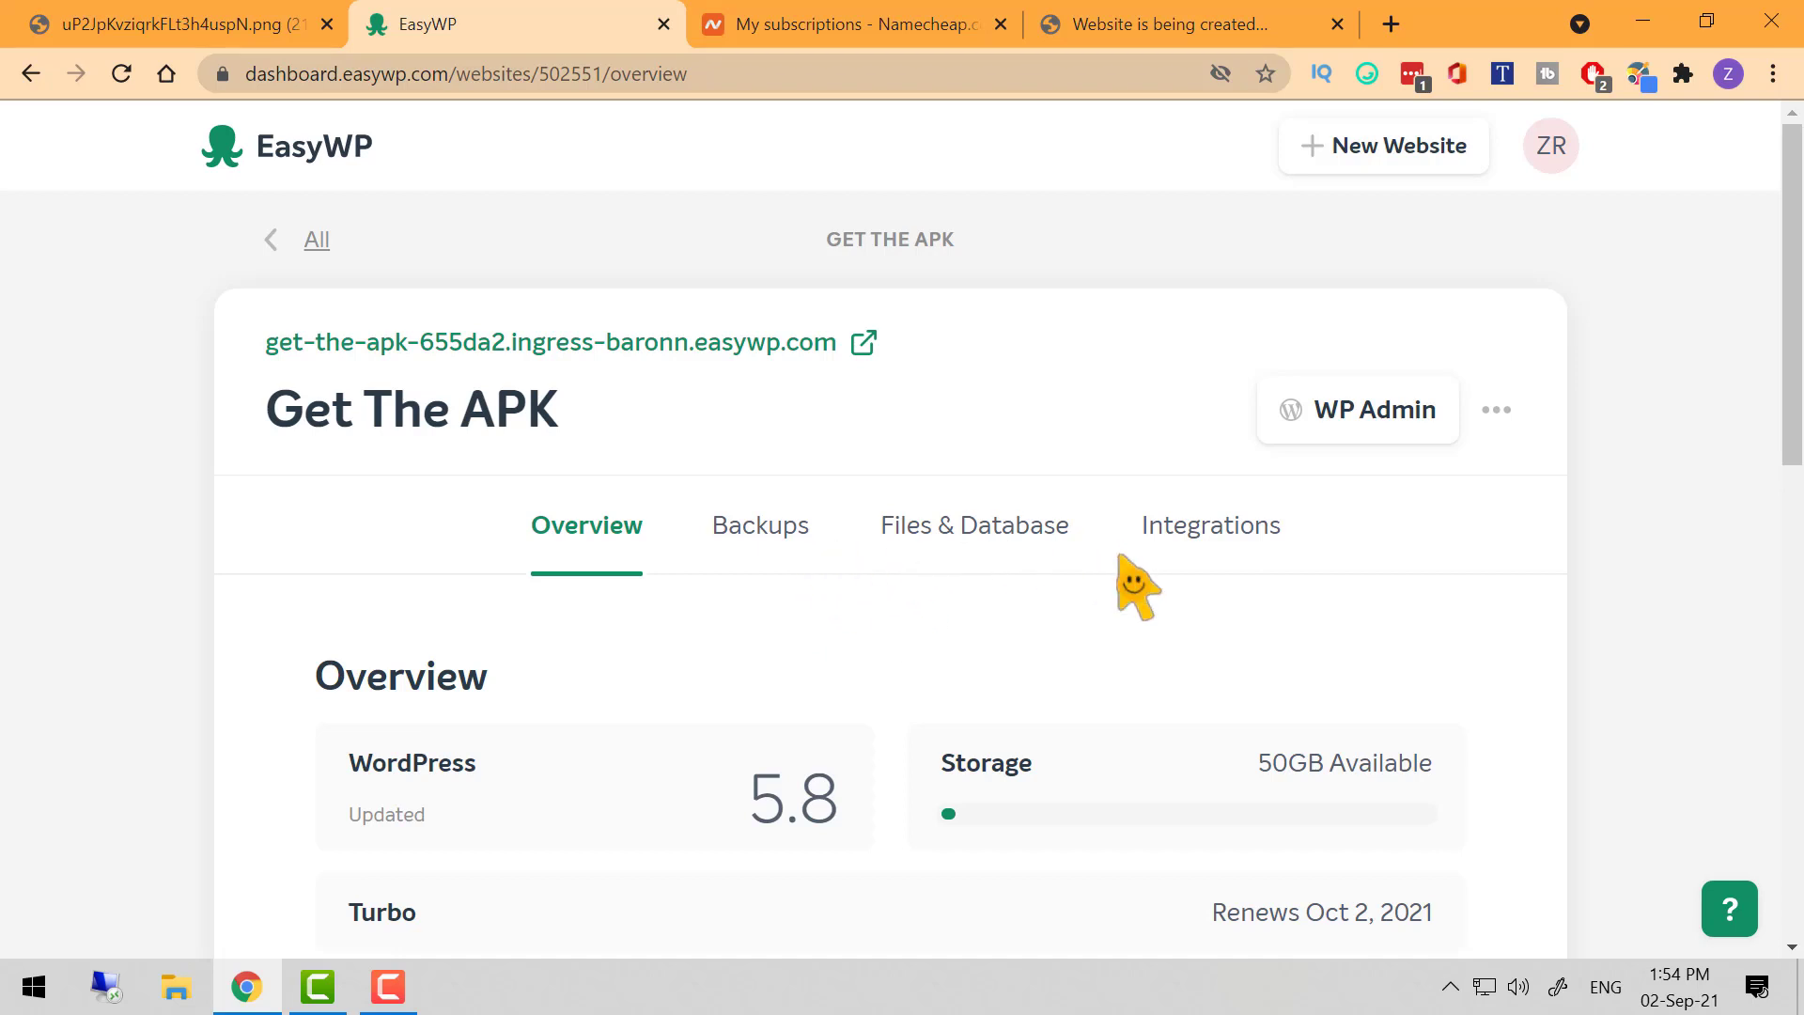
{"action": "left_click", "coordinate": [1352, 432]}
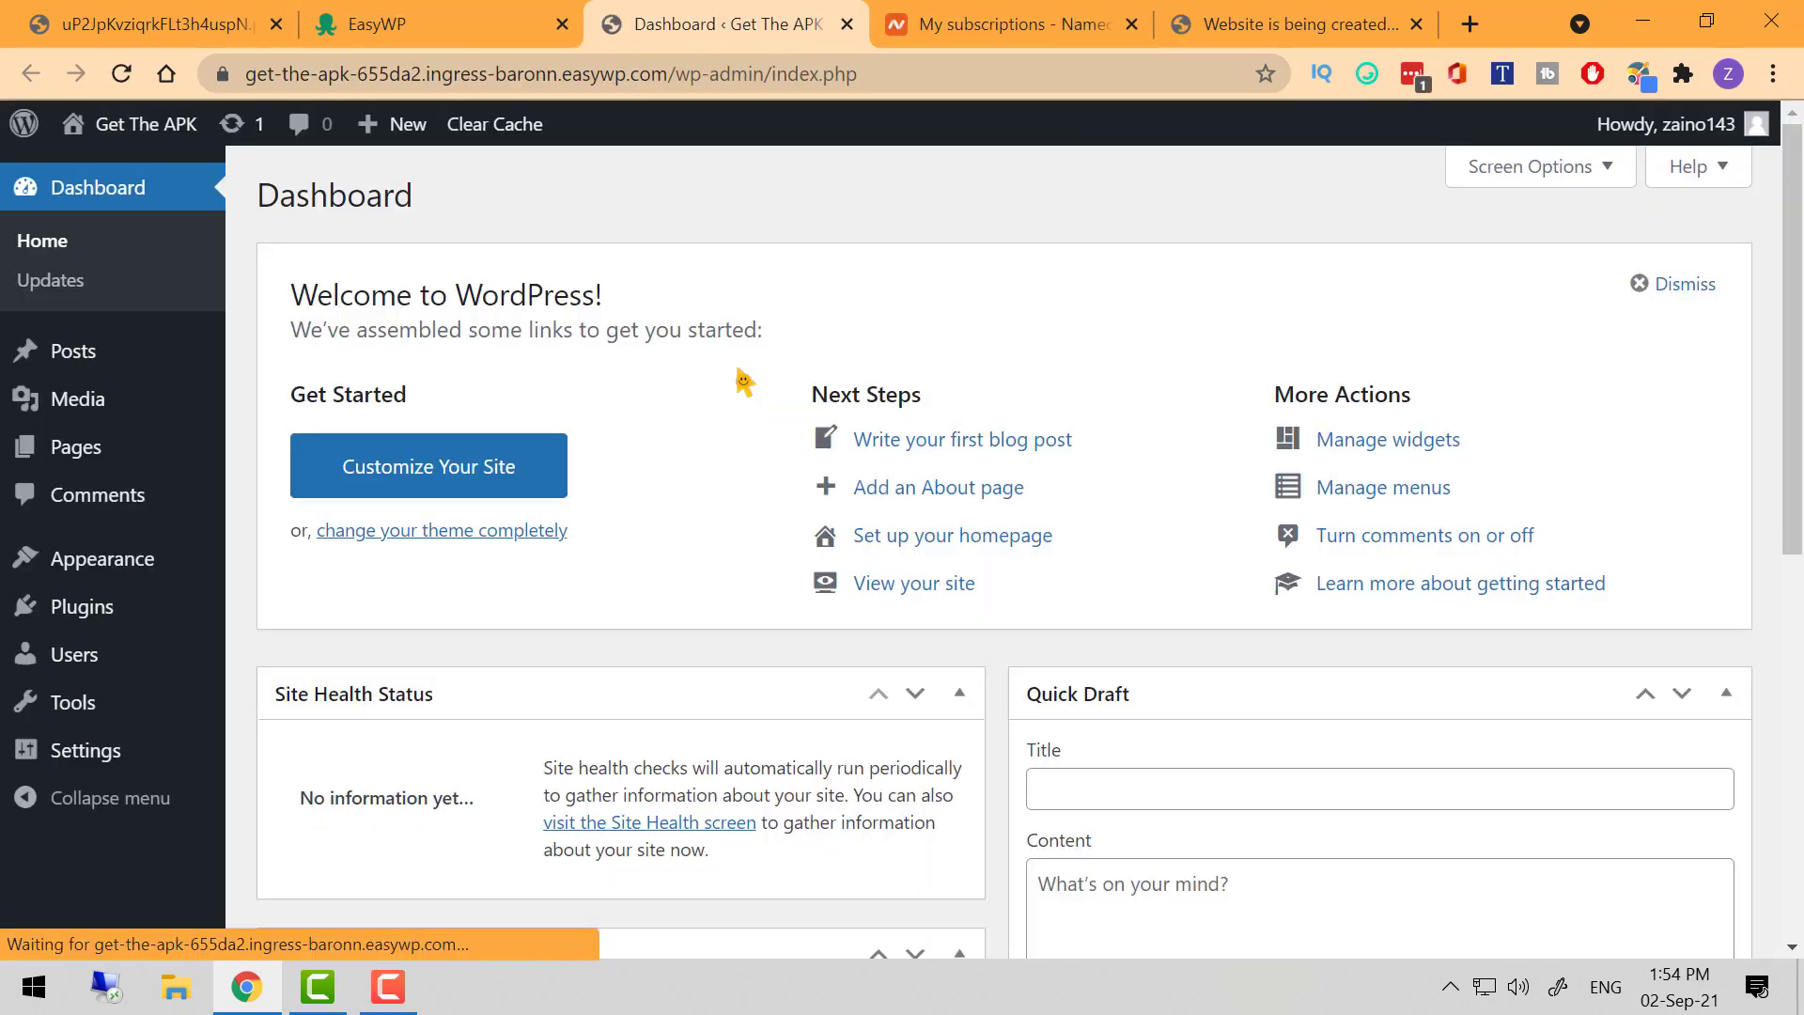
{"action": "right_click", "coordinate": [172, 141]}
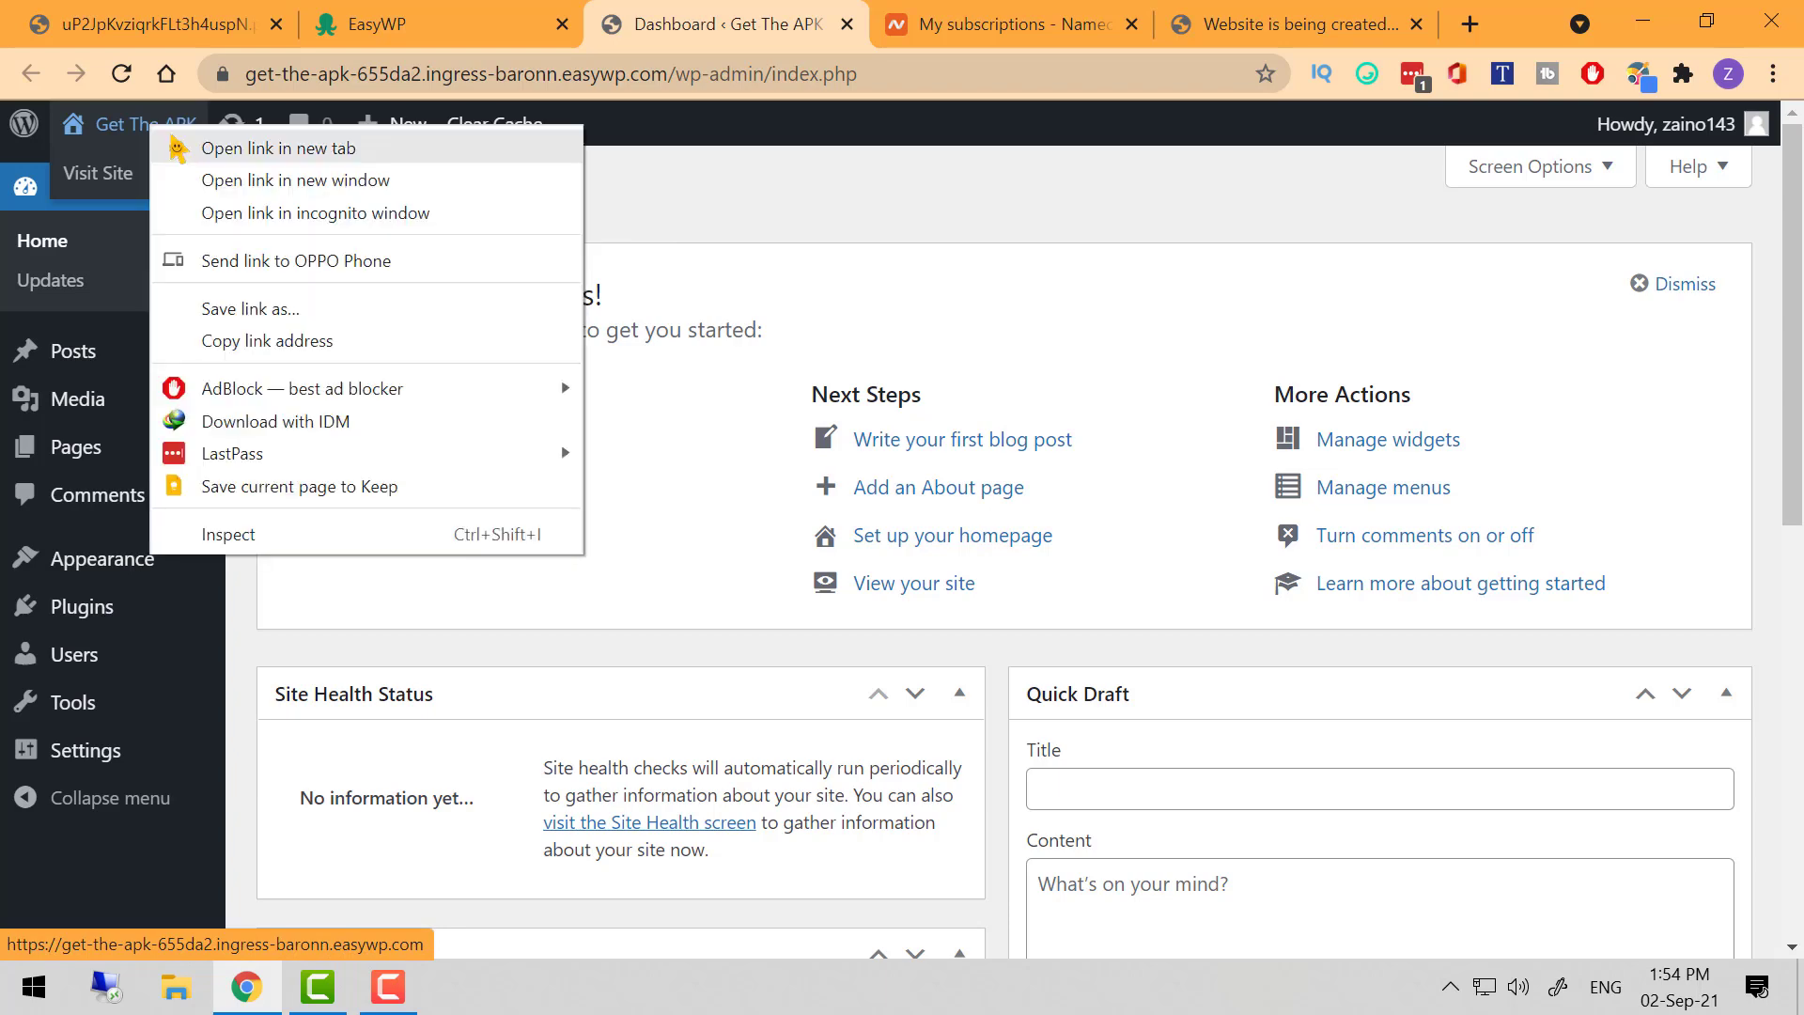
{"action": "left_click", "coordinate": [201, 147]}
{"action": "key", "text": "ctrl+Tab"}
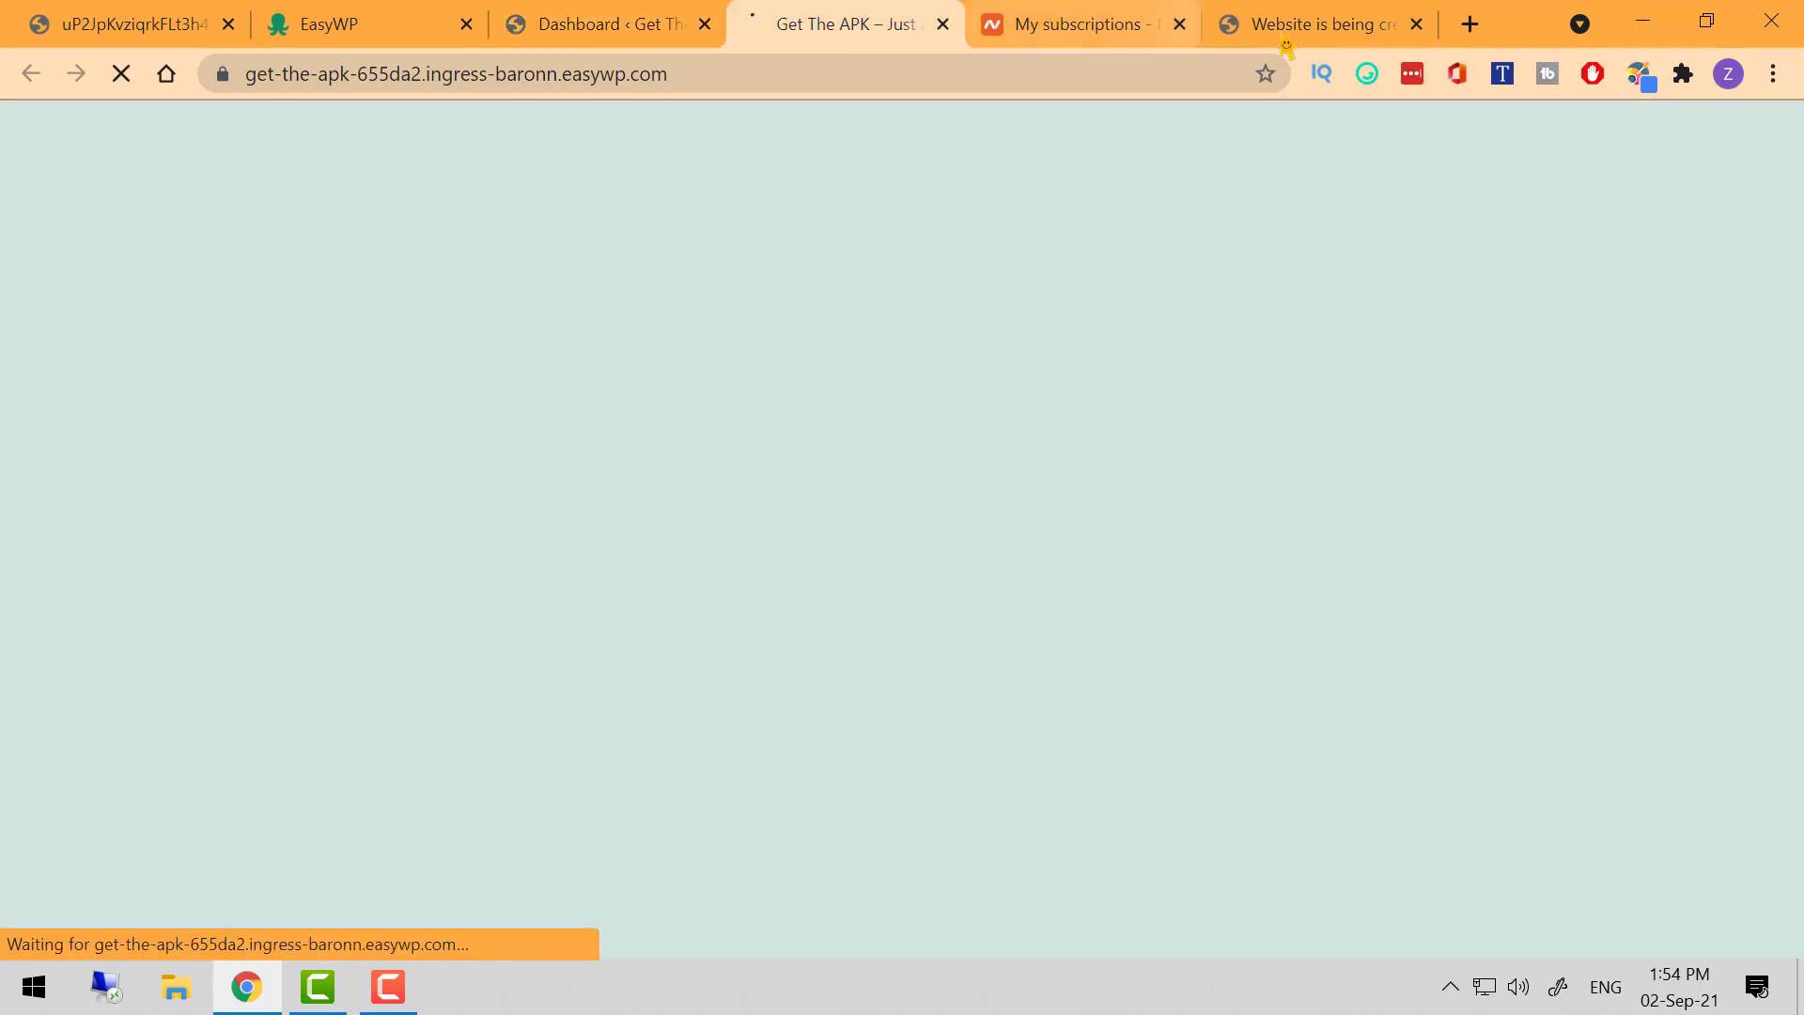
{"action": "left_click", "coordinate": [1416, 23]}
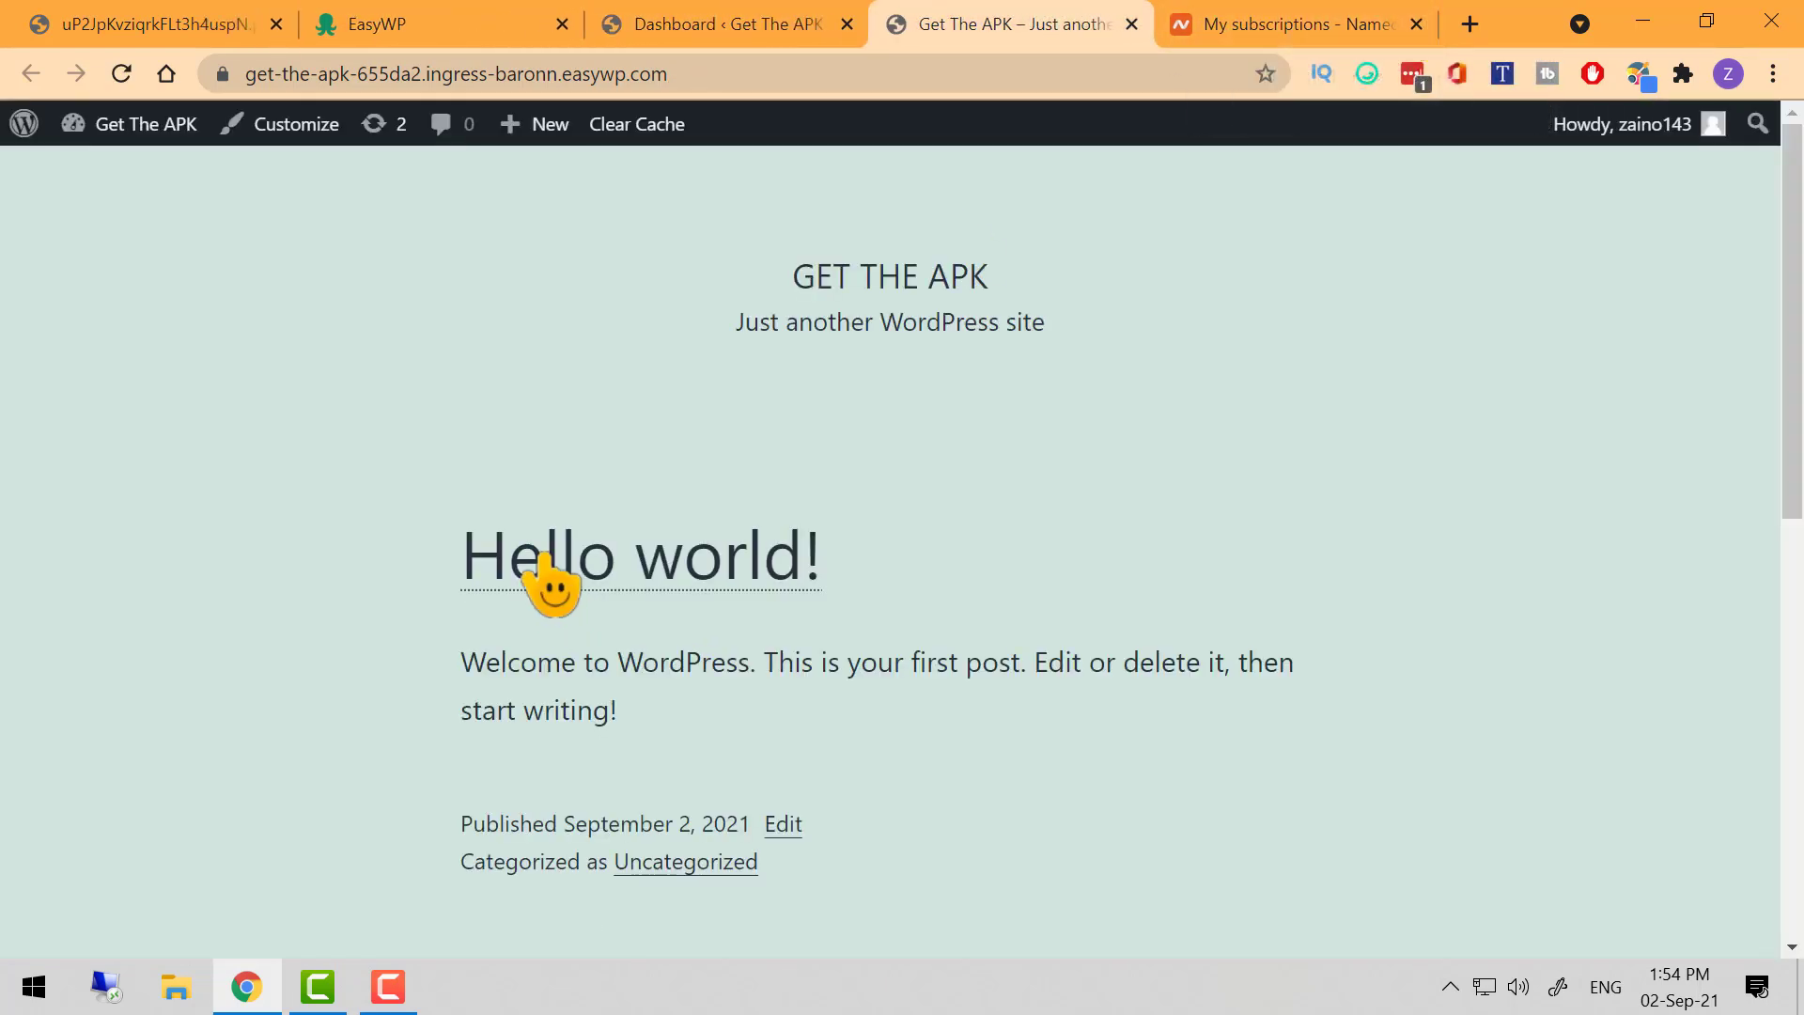
Review the live site's homepage from the header to the footer, and open it in the WordPress Customizer
{"action": "scroll", "coordinate": [554, 587], "scroll_direction": "down", "scroll_amount": 3}
{"action": "scroll", "coordinate": [644, 592], "scroll_direction": "up", "scroll_amount": 3}
{"action": "scroll", "coordinate": [645, 592], "scroll_direction": "down", "scroll_amount": 10}
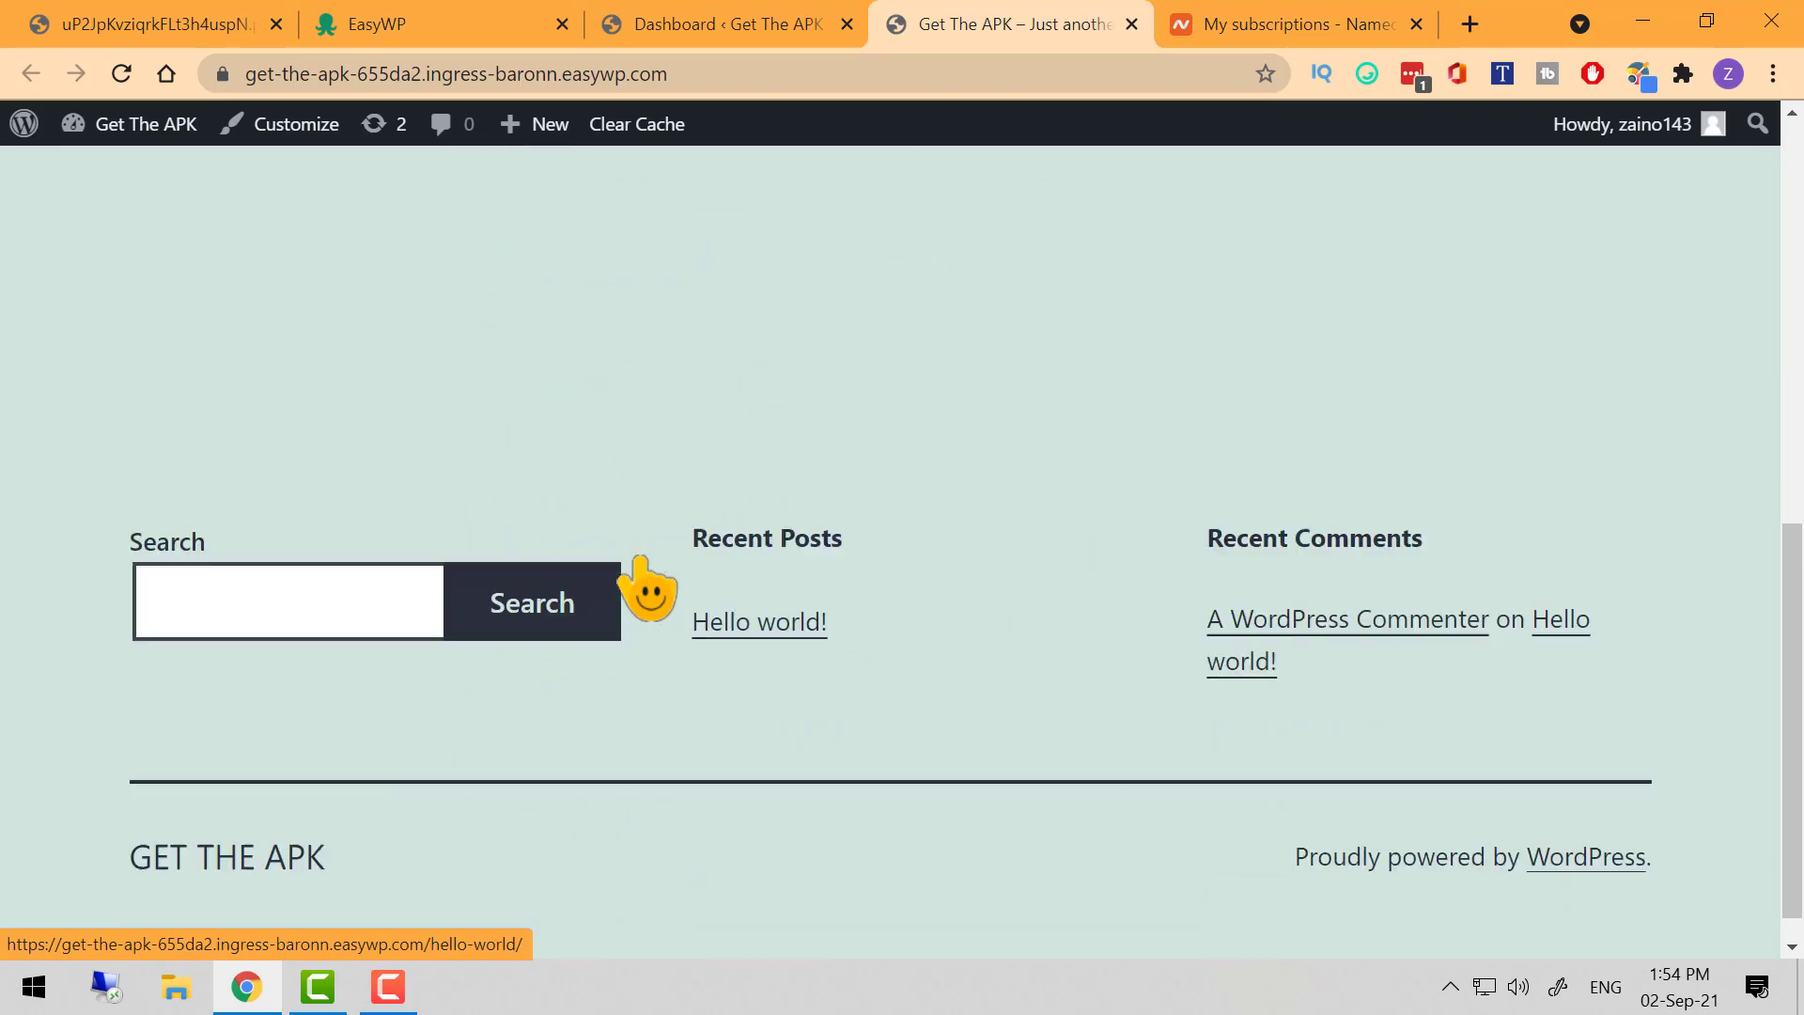
{"action": "scroll", "coordinate": [644, 592], "scroll_direction": "up", "scroll_amount": 9}
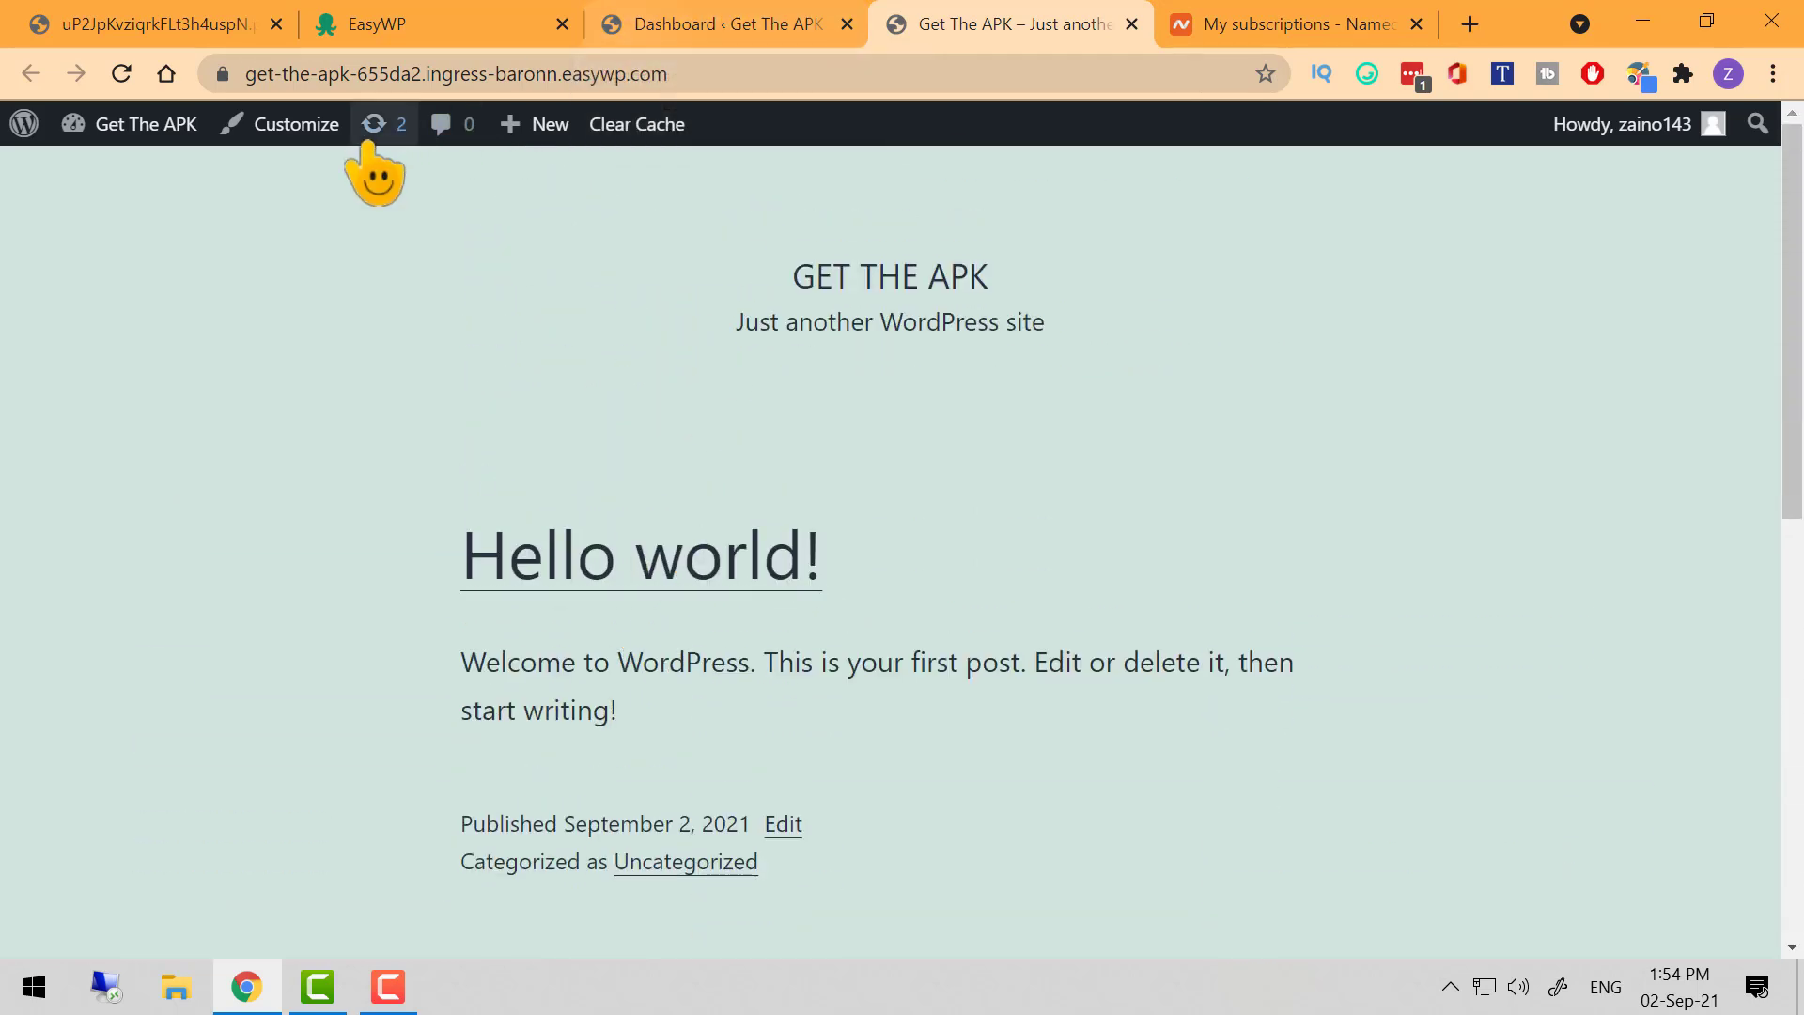
{"action": "left_click", "coordinate": [306, 134]}
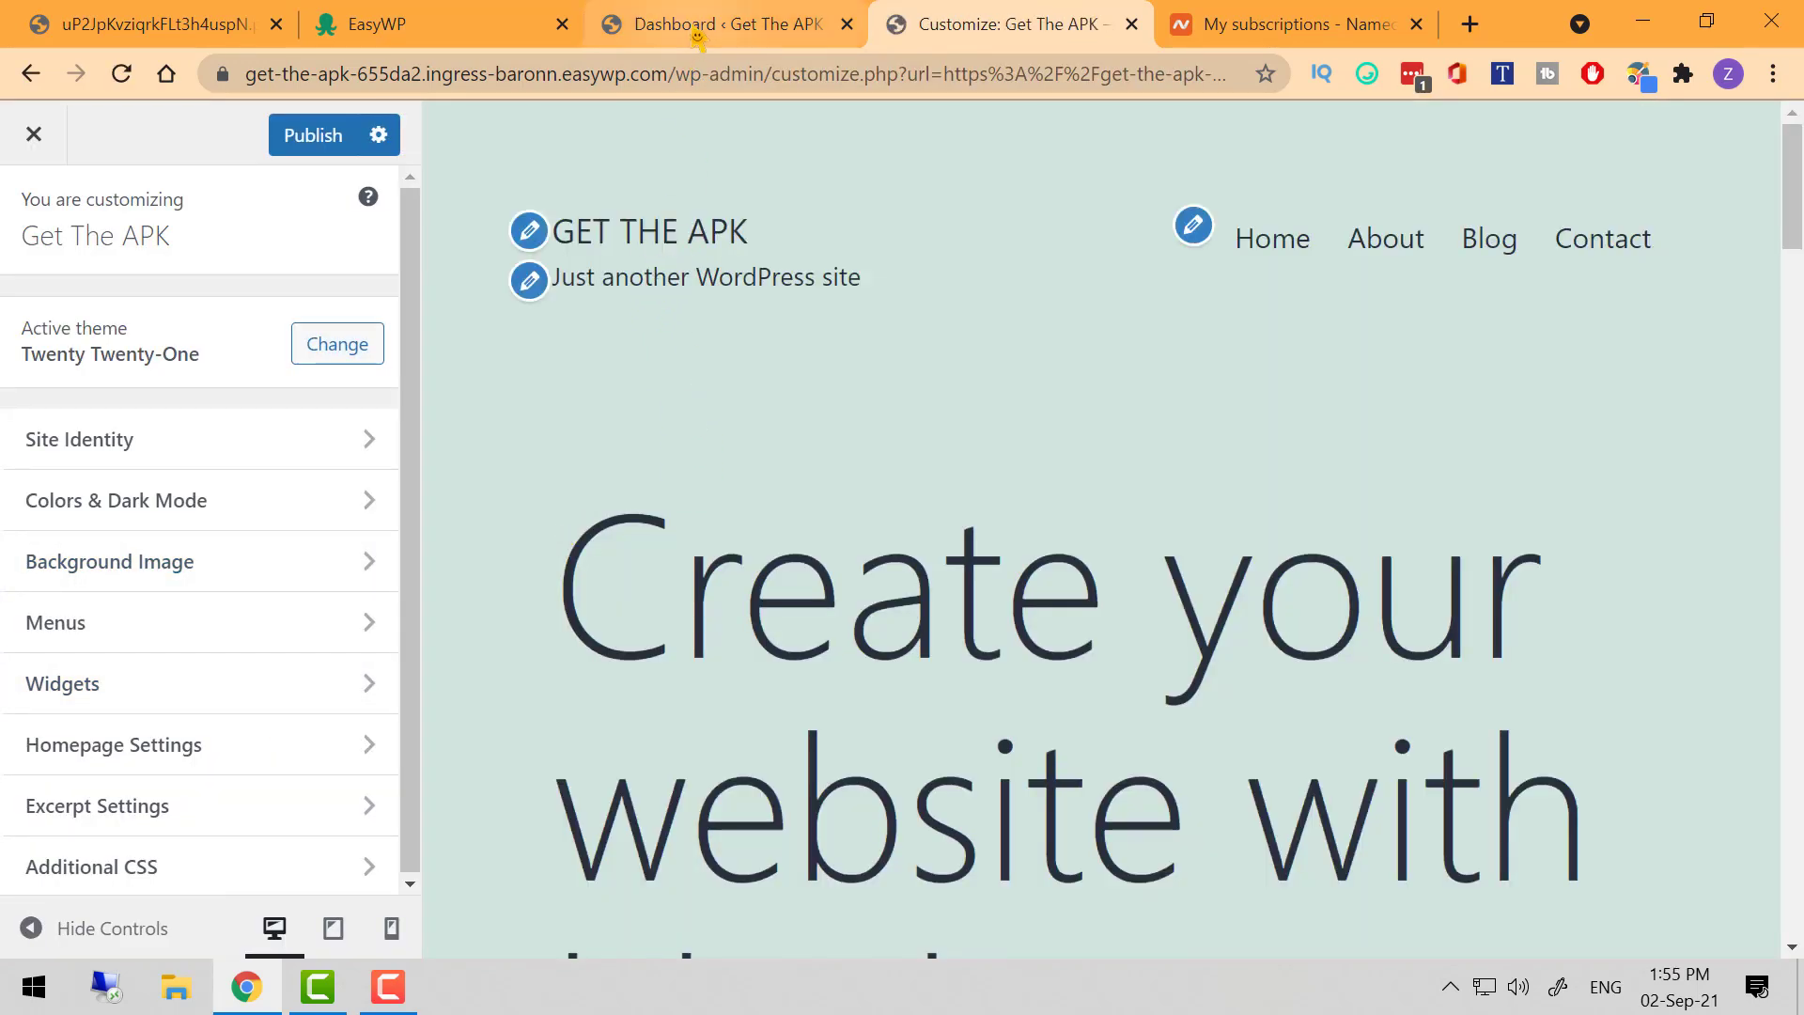
Revisit the open WordPress, EasyWP and subscriptions pages, and open the Namecheap homepage in a new tab
{"action": "left_click", "coordinate": [714, 24]}
{"action": "left_click", "coordinate": [469, 25]}
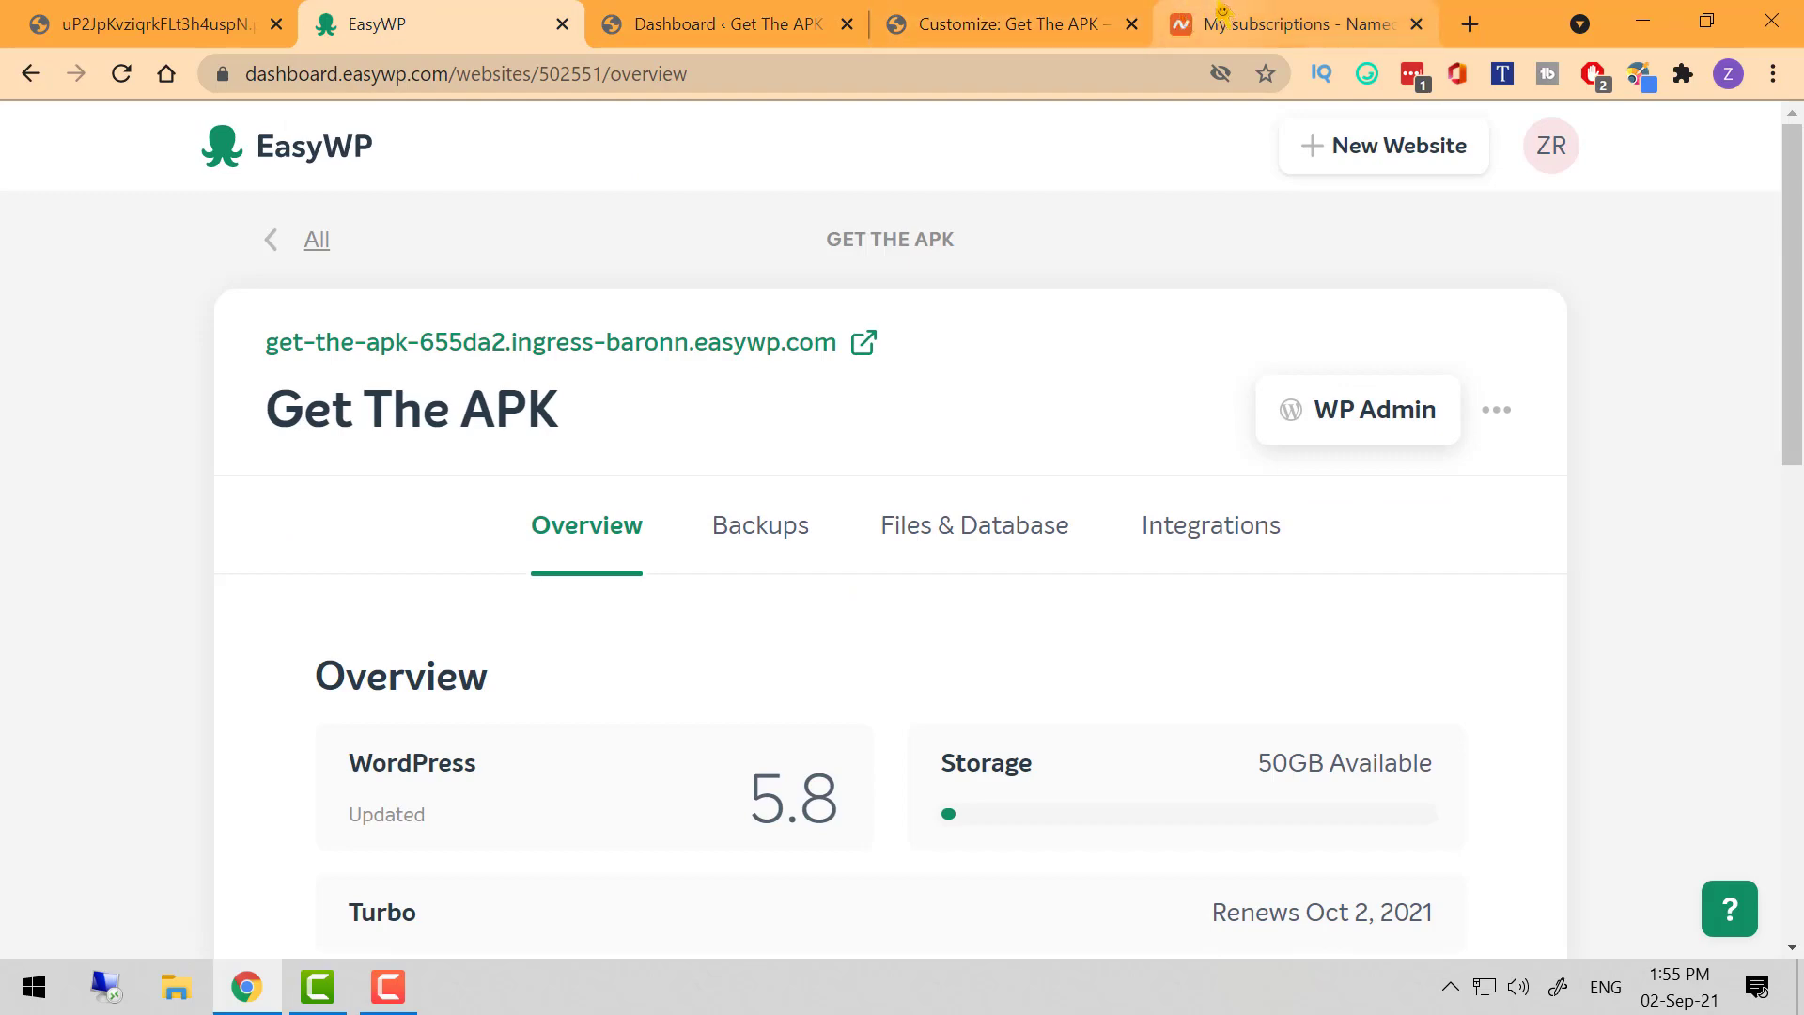
{"action": "left_click", "coordinate": [1297, 24]}
{"action": "mouse_move", "coordinate": [152, 134]}
{"action": "right_click", "coordinate": [235, 218]}
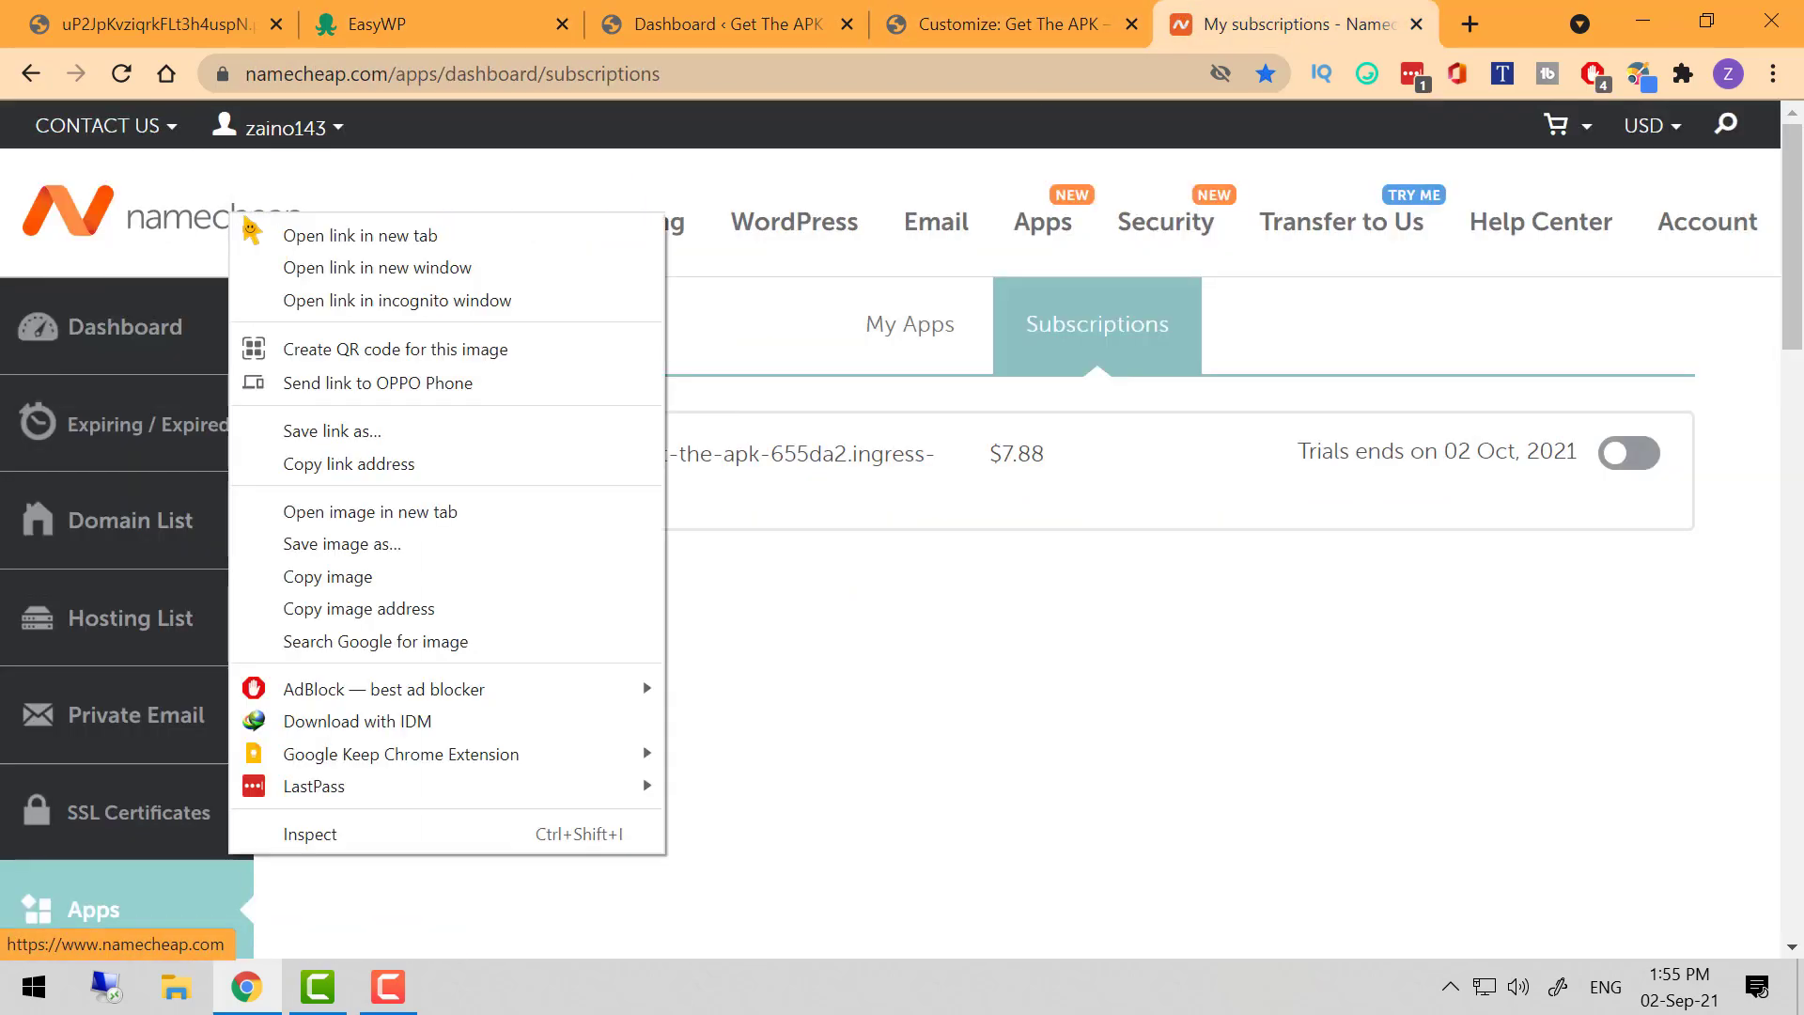
{"action": "left_click", "coordinate": [254, 234]}
{"action": "left_click", "coordinate": [1315, 24]}
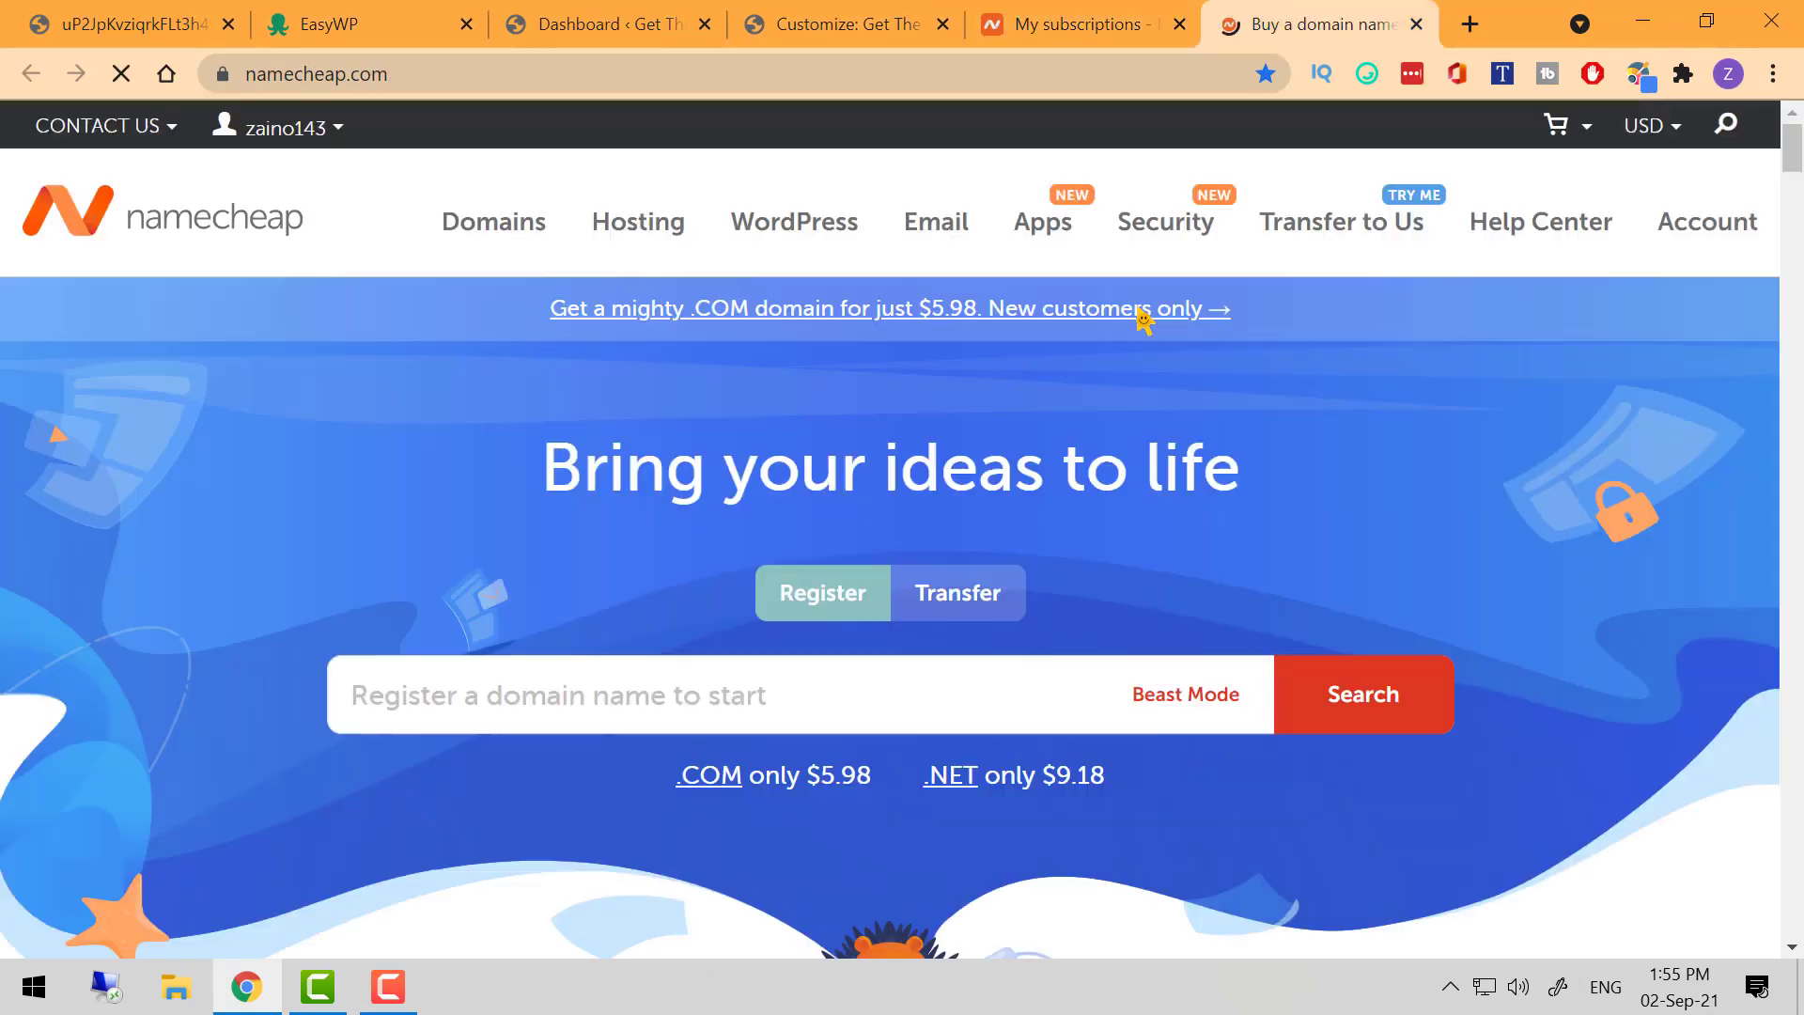
Review Namecheap's current top deals, open the EasyWP free trial offer and go to its pricing plans
{"action": "scroll", "coordinate": [194, 556], "scroll_direction": "down", "scroll_amount": 10}
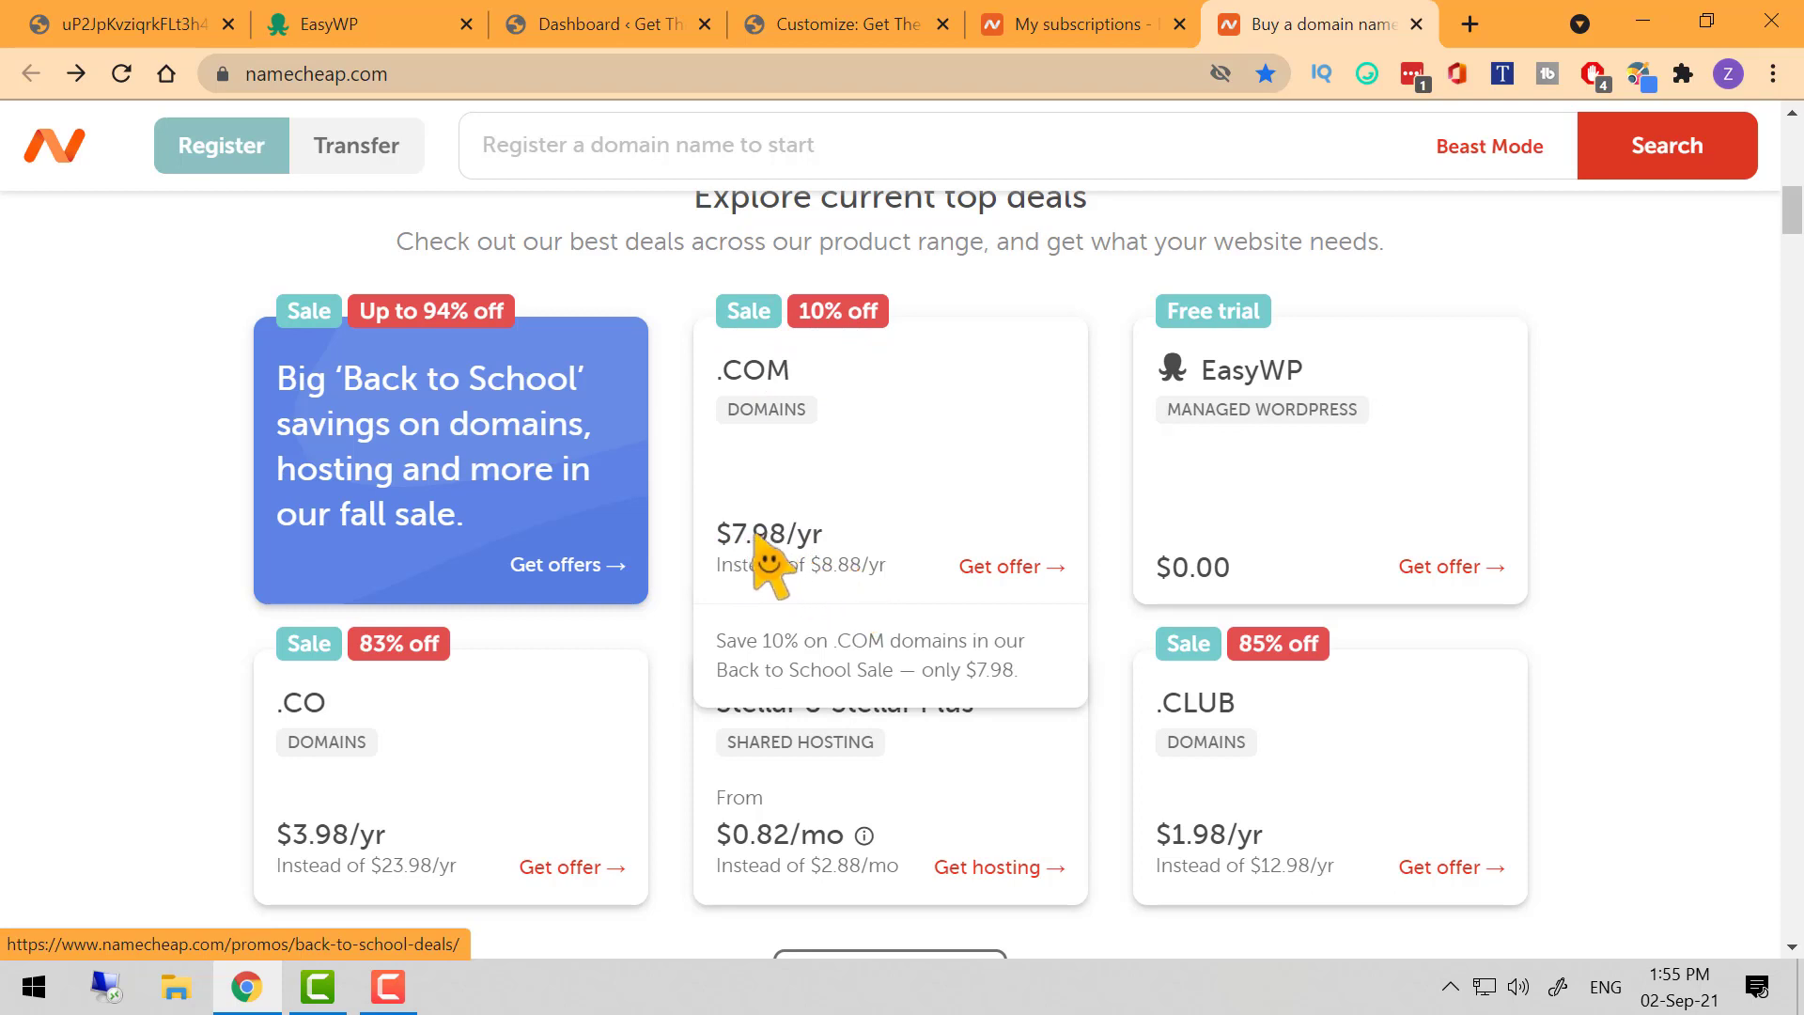
{"action": "left_click_drag", "start_coordinate": [740, 562], "coordinate": [674, 569]}
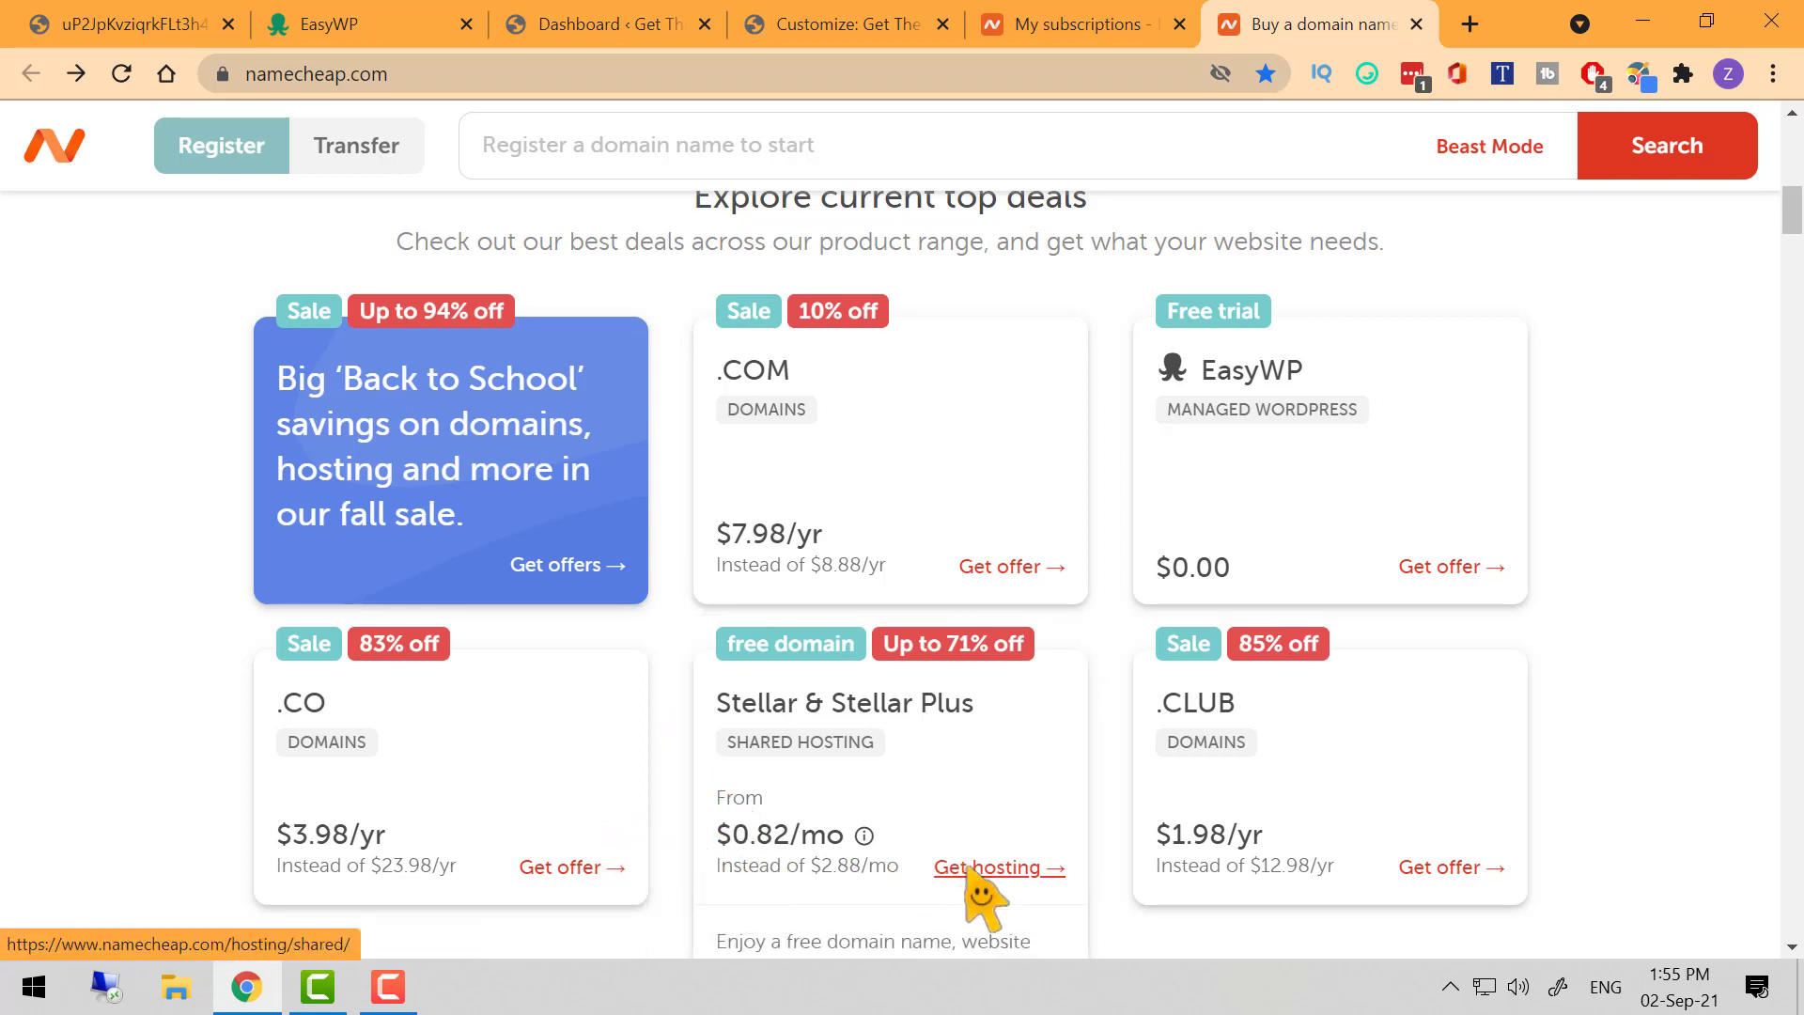
{"action": "scroll", "coordinate": [695, 789], "scroll_direction": "down", "scroll_amount": 3}
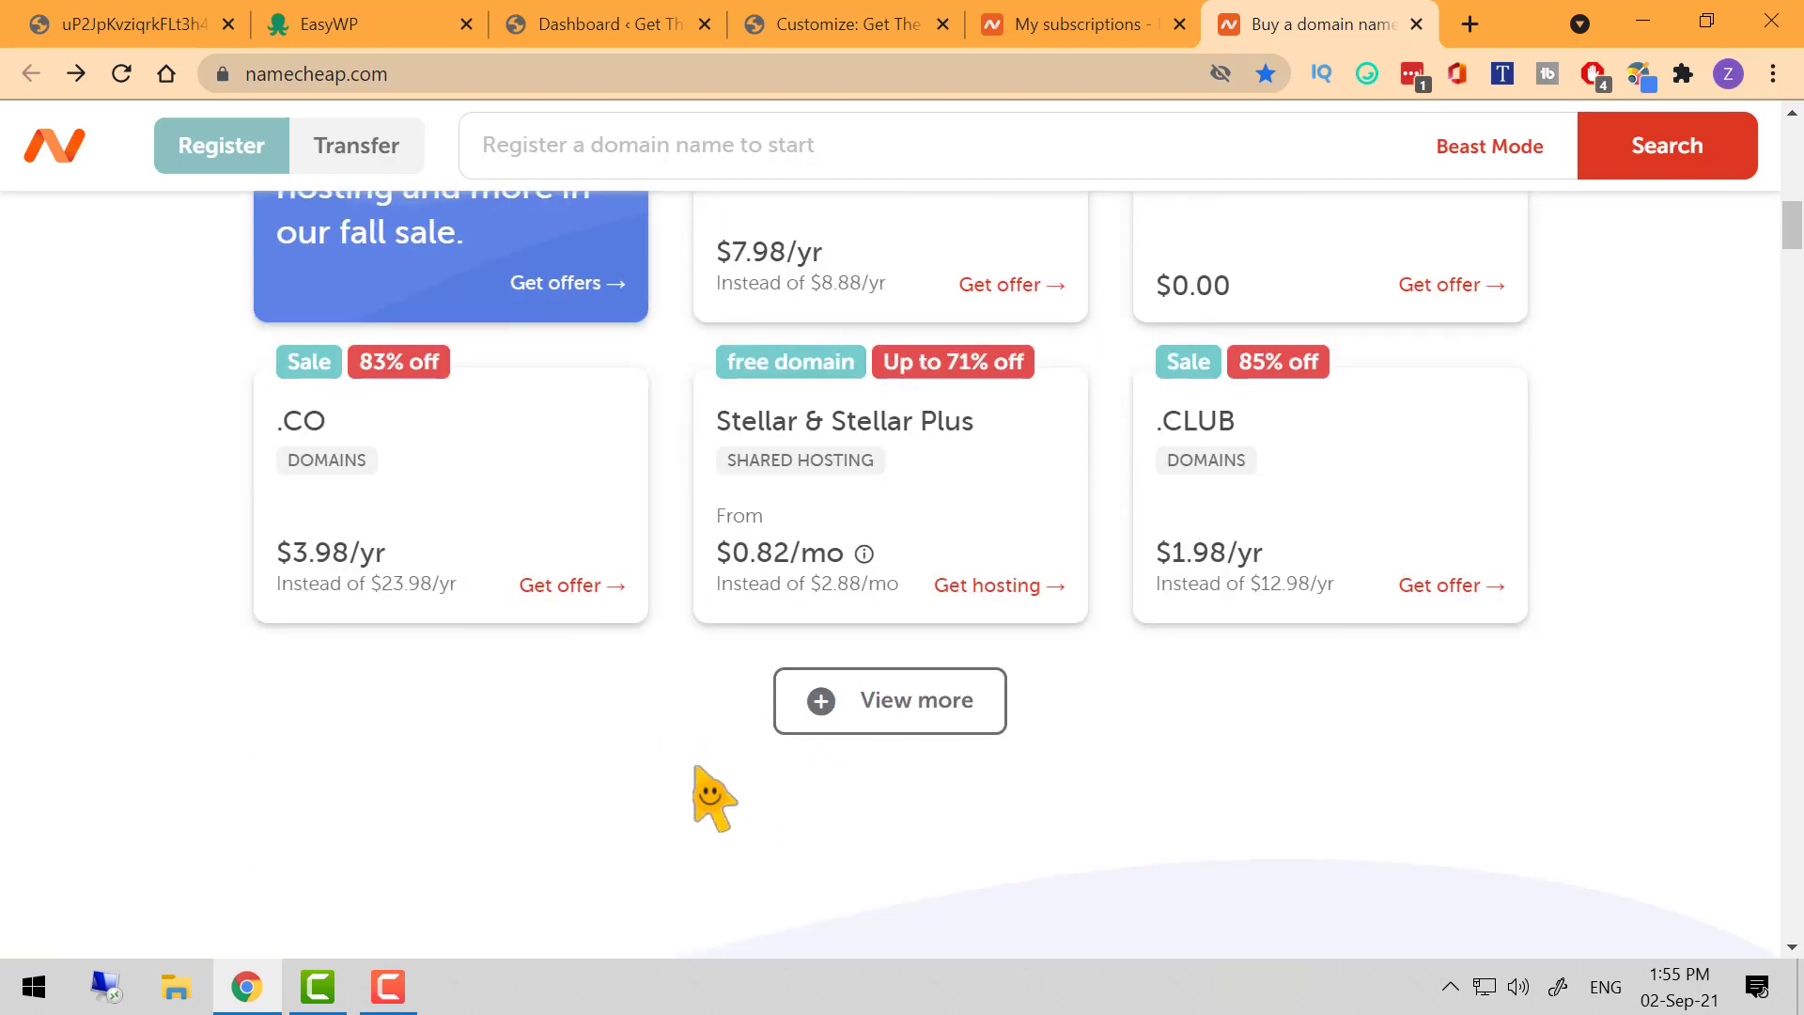
{"action": "scroll", "coordinate": [712, 799], "scroll_direction": "up", "scroll_amount": 5}
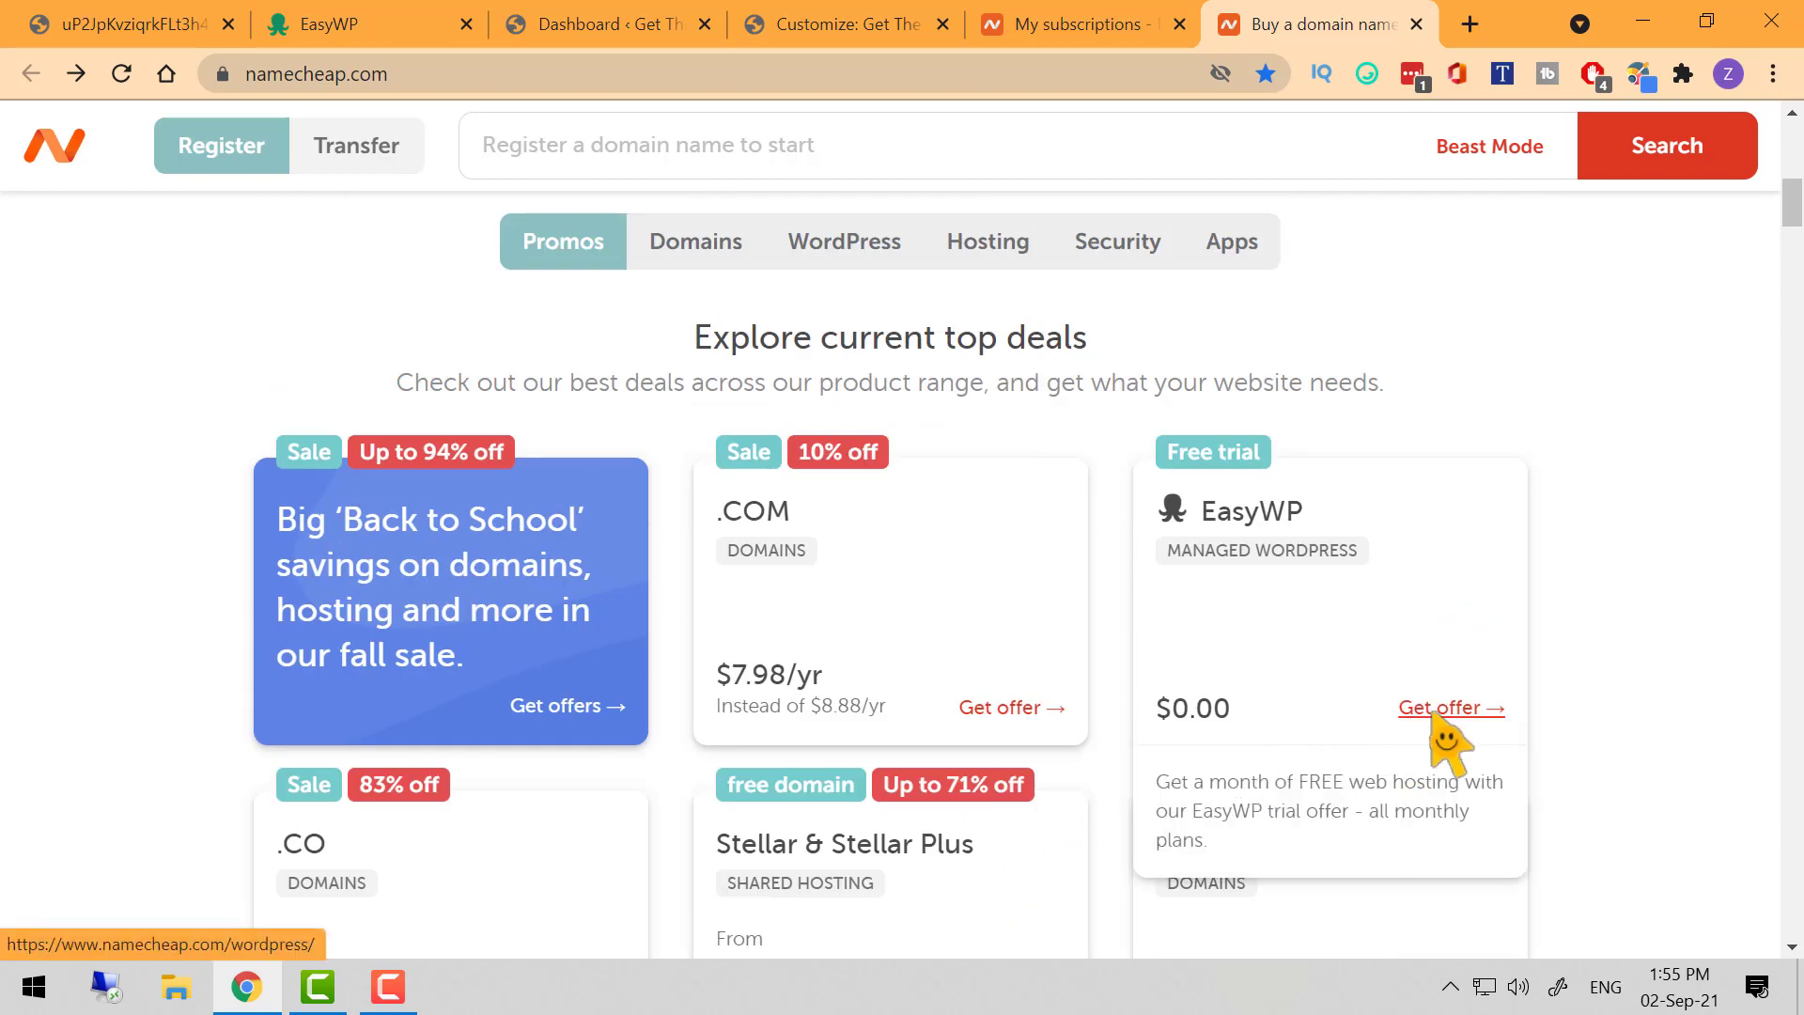
{"action": "left_click", "coordinate": [1439, 709]}
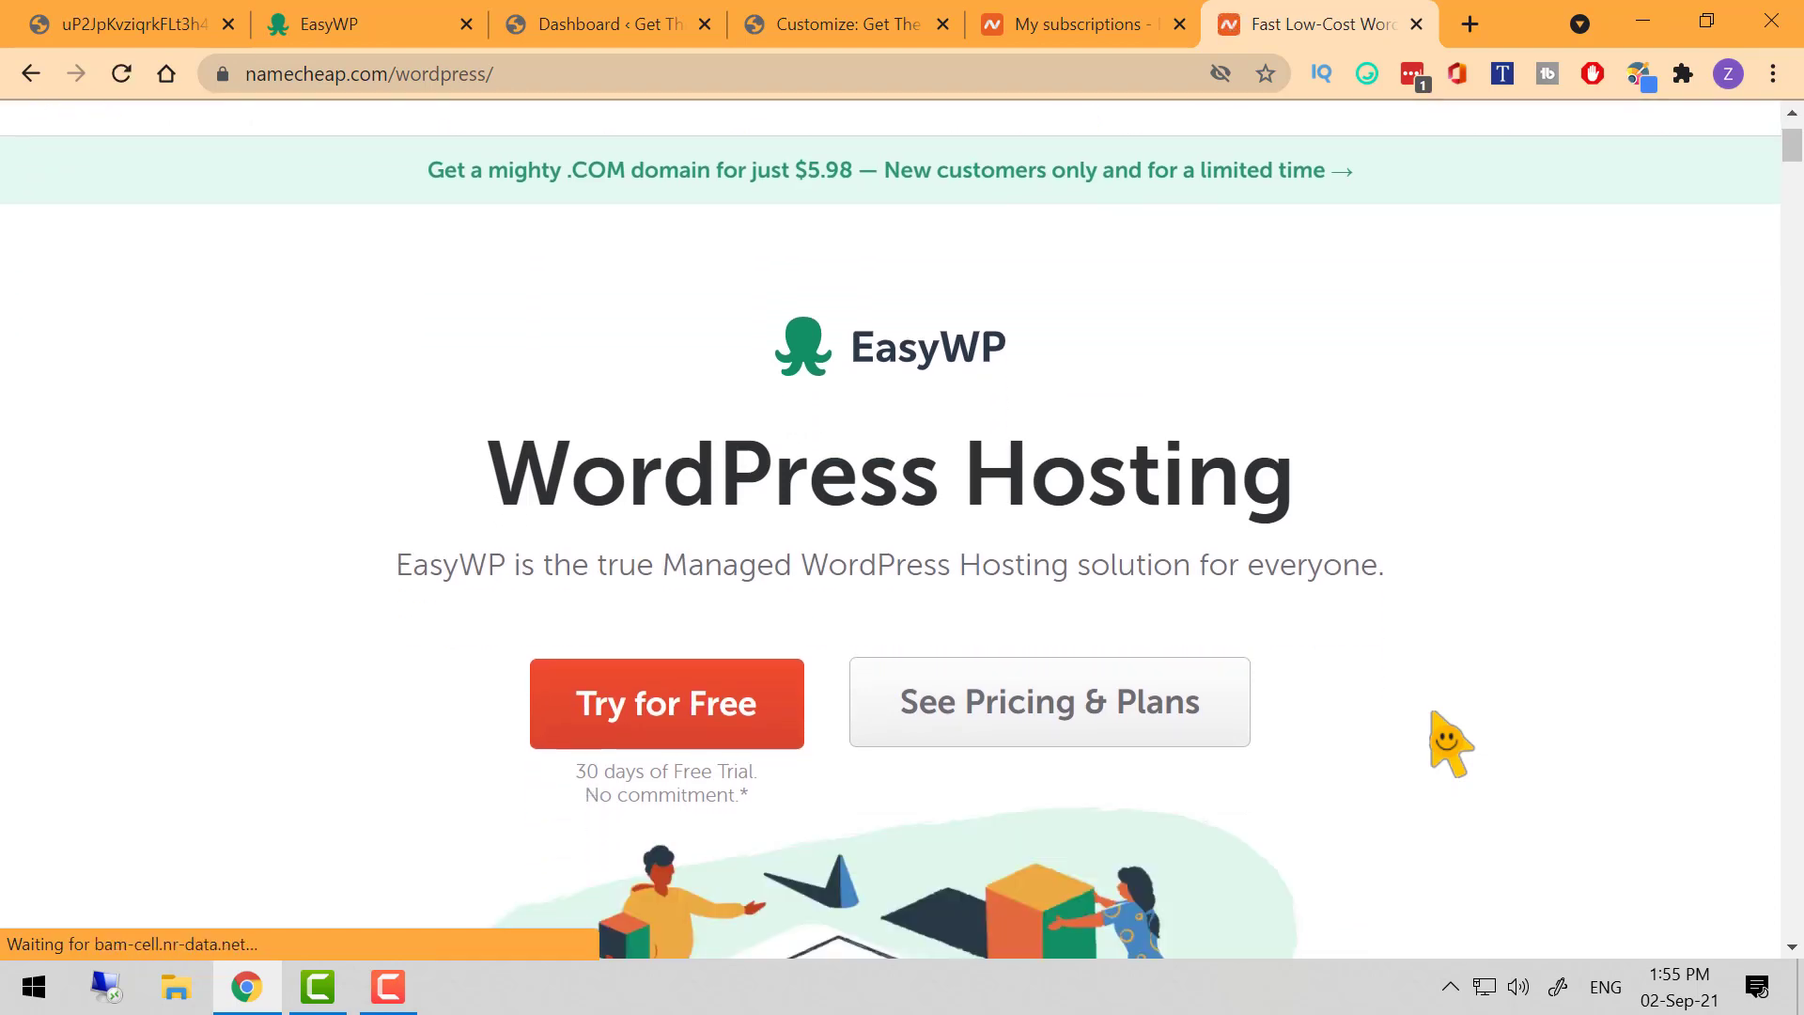
{"action": "left_click", "coordinate": [1007, 726]}
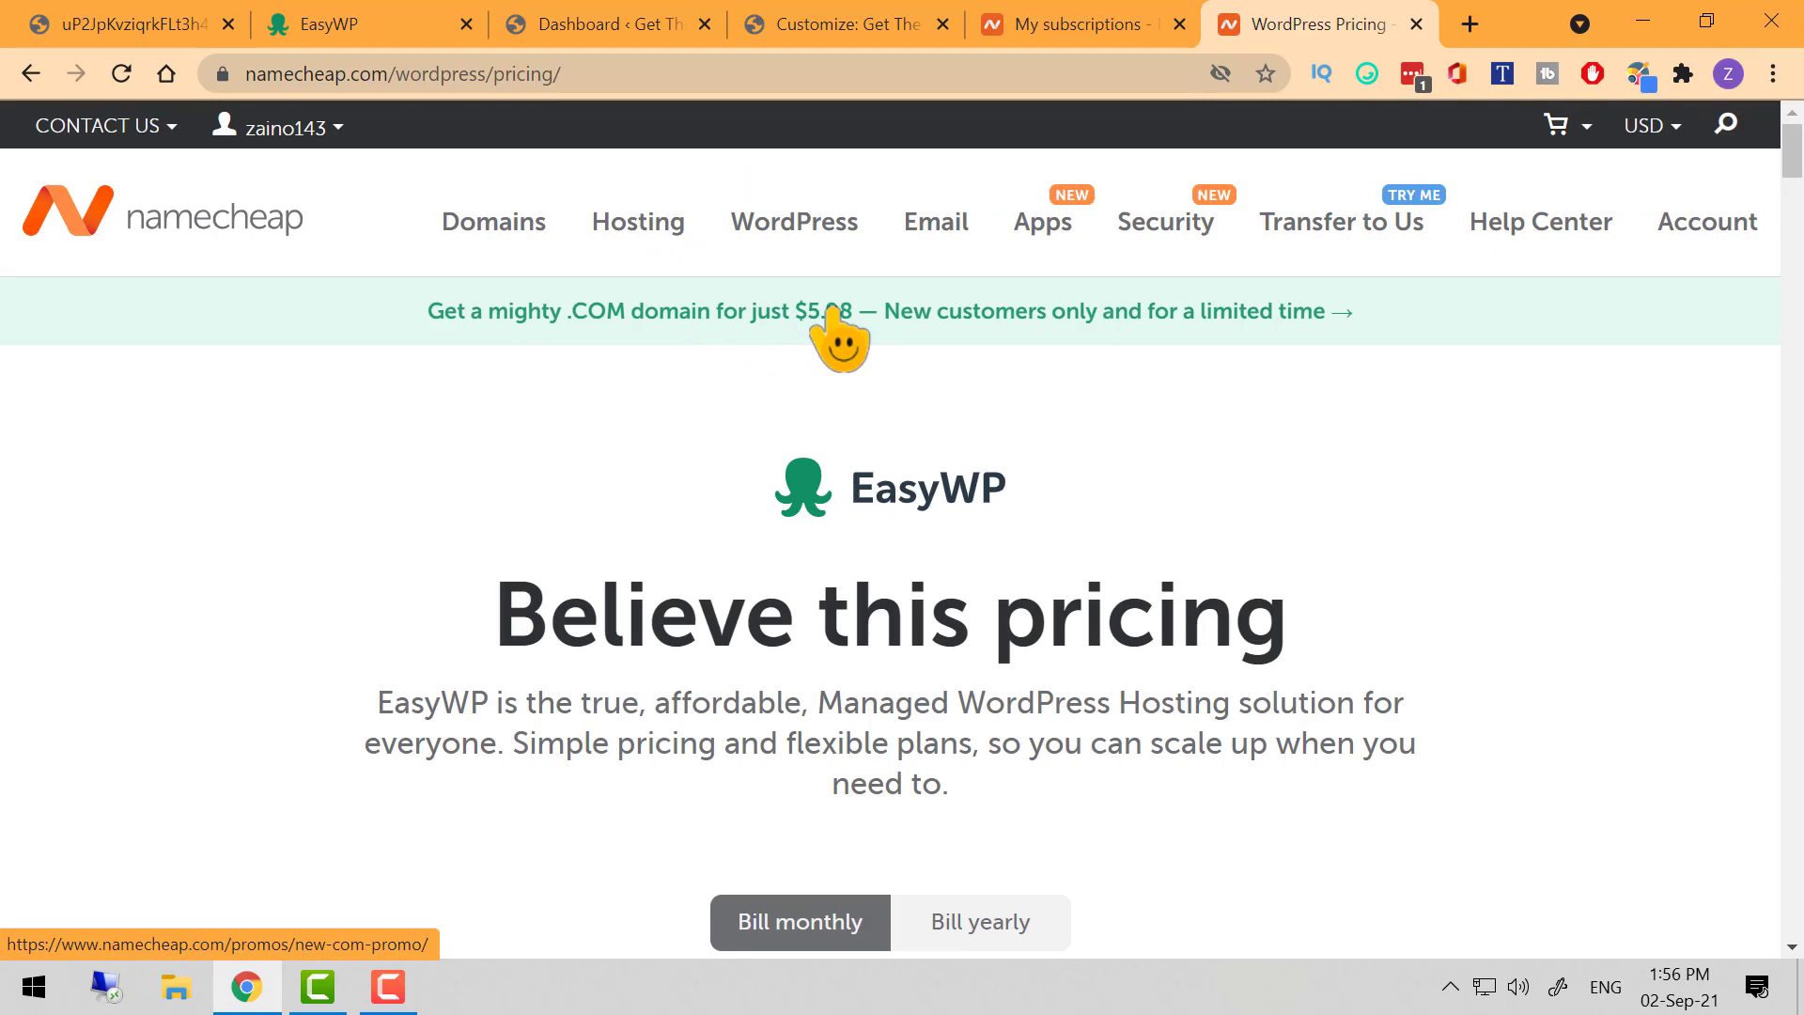
Open the $5.98 .COM domain promotion in a new tab, highlight its headline price and find the promo code for checkout
{"action": "right_click", "coordinate": [832, 314]}
{"action": "left_click", "coordinate": [846, 331]}
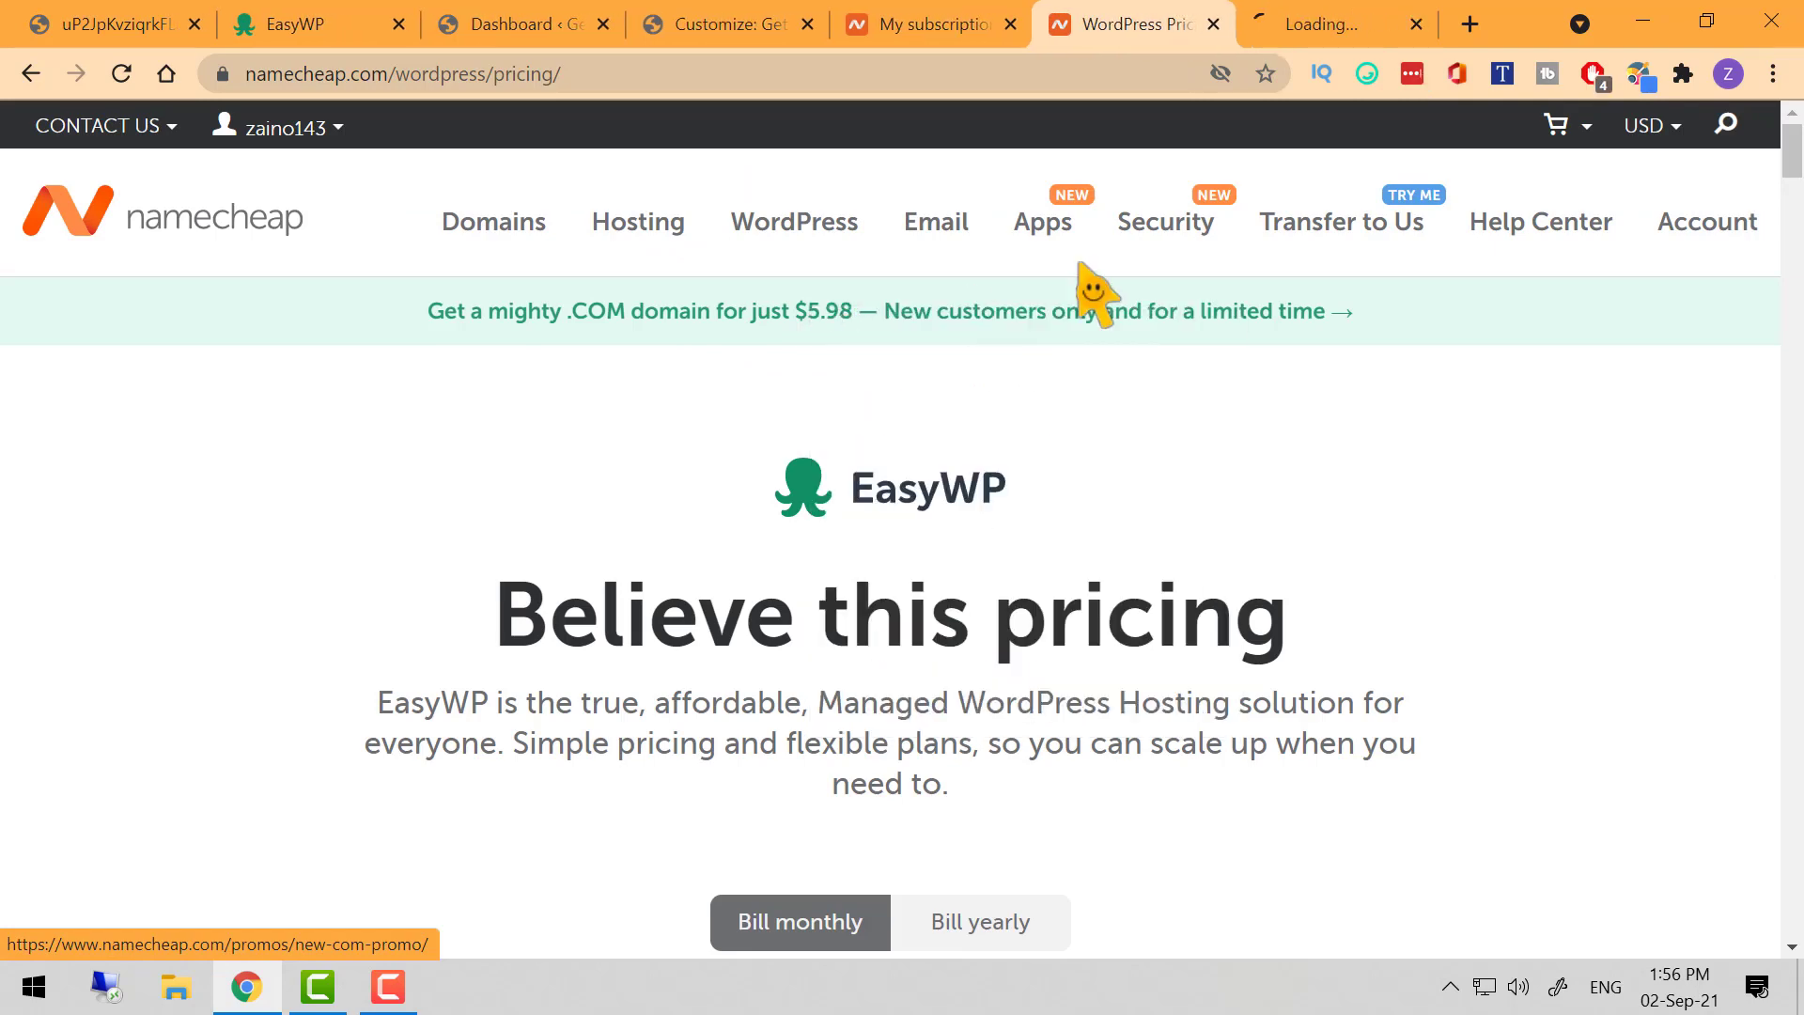
{"action": "left_click", "coordinate": [1347, 13]}
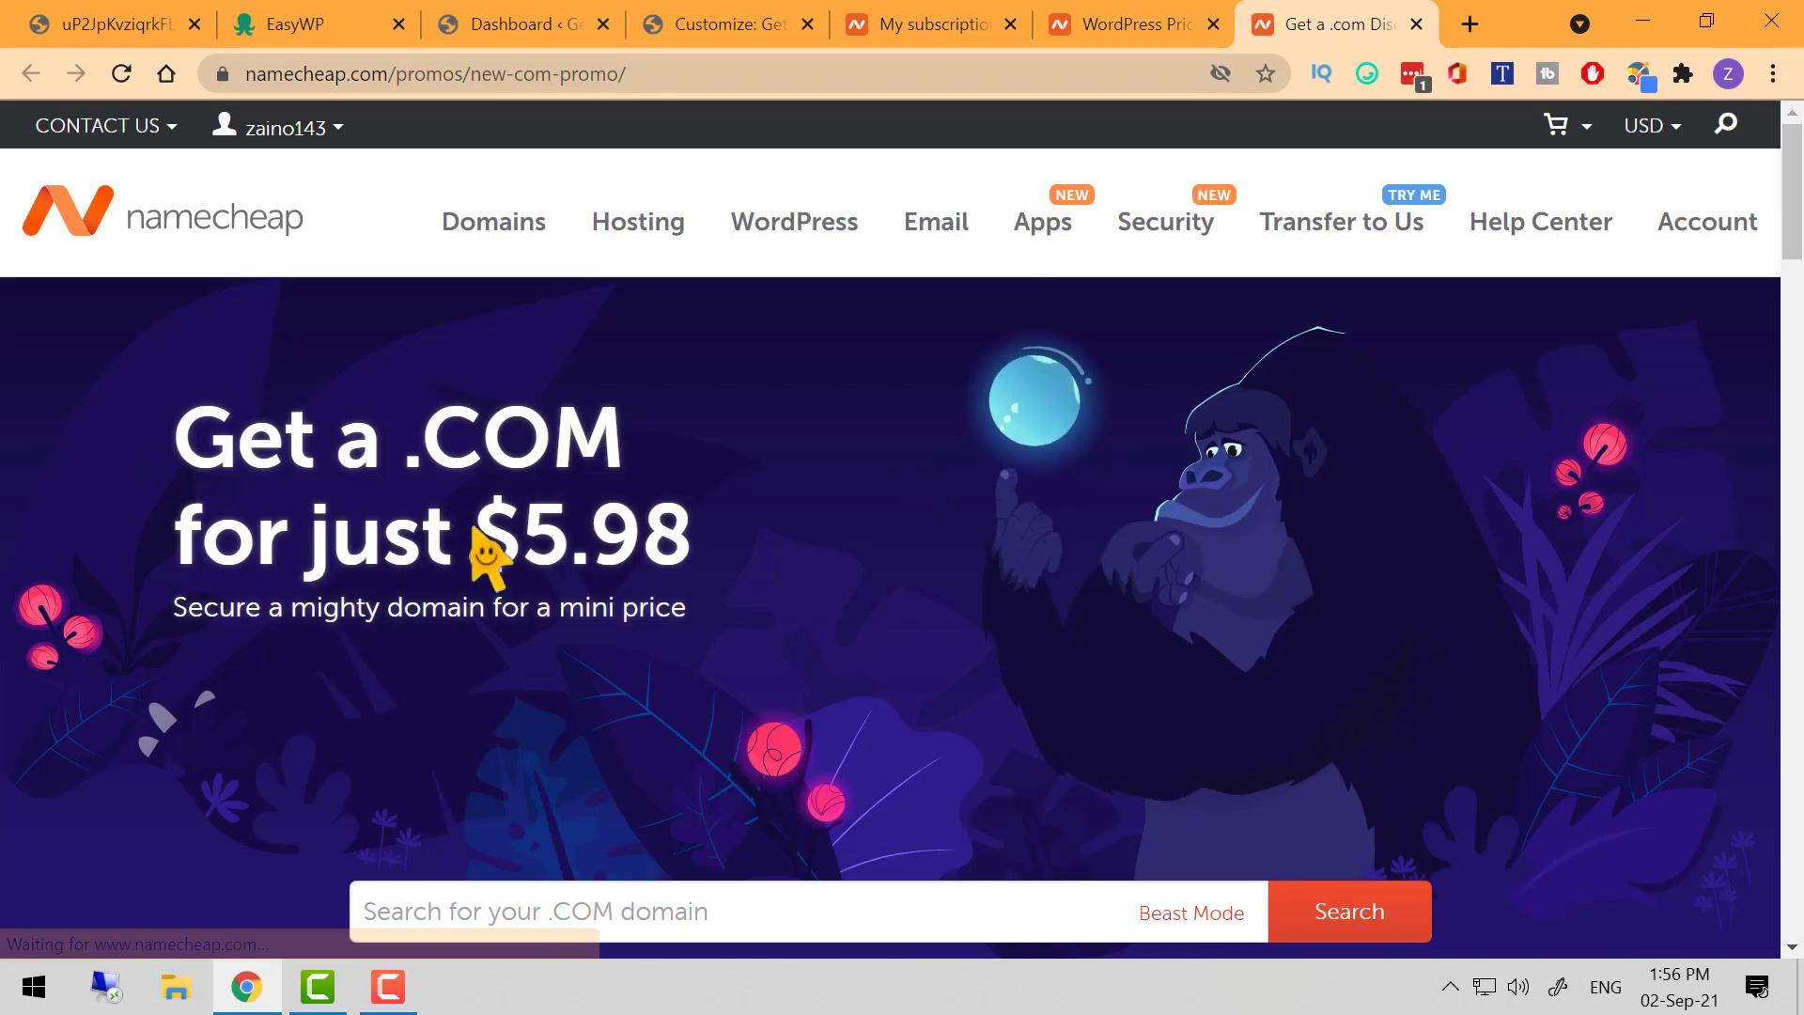
{"action": "left_click_drag", "start_coordinate": [201, 545], "coordinate": [594, 554]}
{"action": "scroll", "coordinate": [780, 574], "scroll_direction": "down", "scroll_amount": 4}
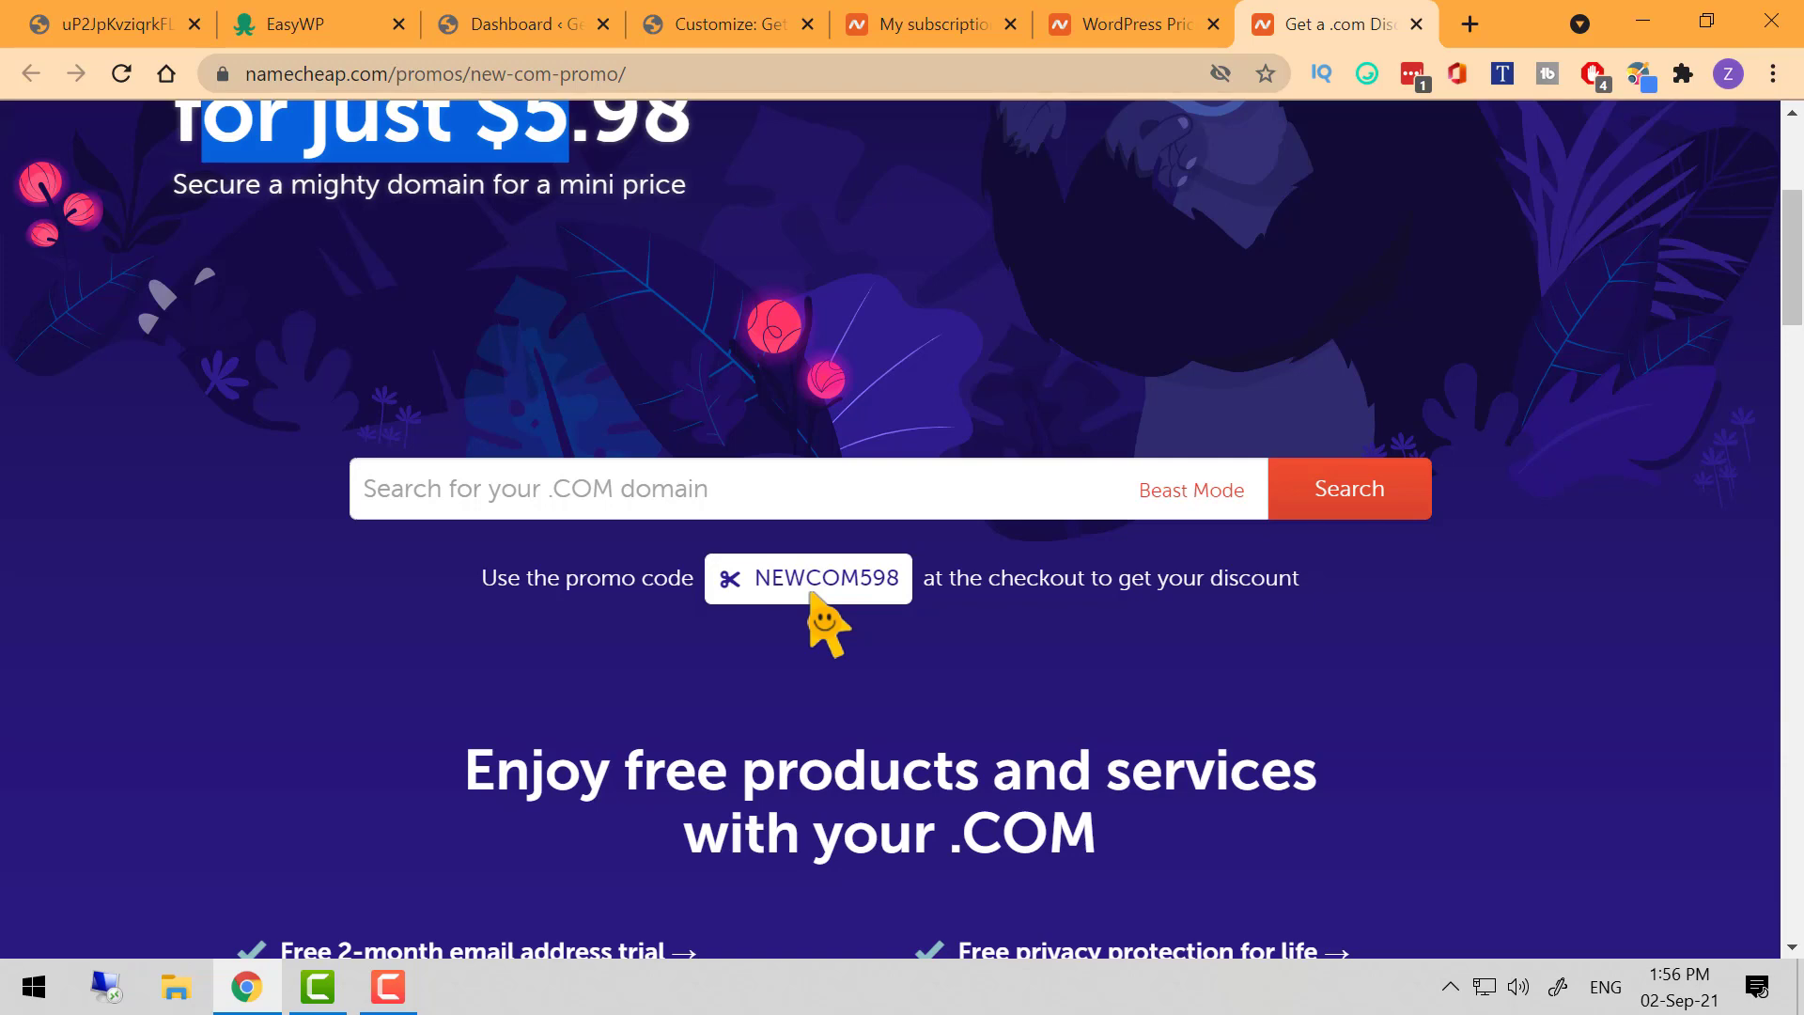
Copy the promo code NEWCOM598 and review the free products and services included with the .COM domain
{"action": "left_click", "coordinate": [814, 601]}
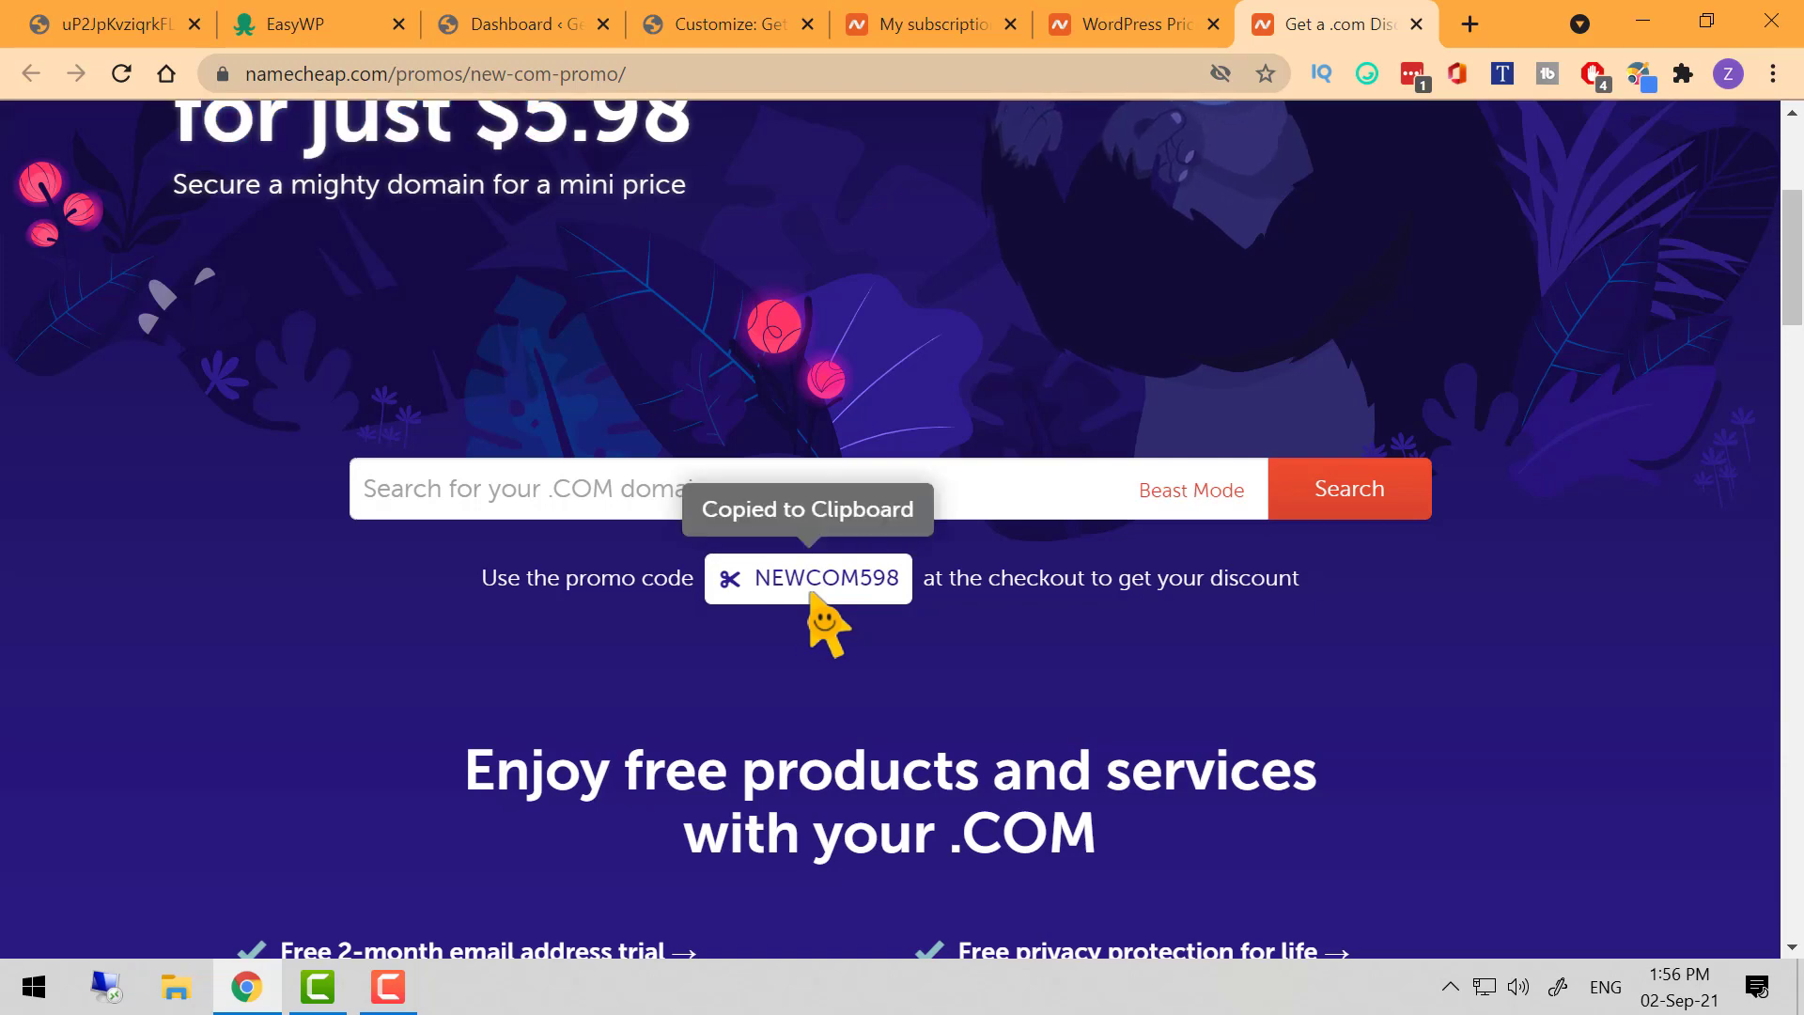
{"action": "scroll", "coordinate": [812, 594], "scroll_direction": "down", "scroll_amount": 8}
{"action": "scroll", "coordinate": [810, 588], "scroll_direction": "up", "scroll_amount": 5}
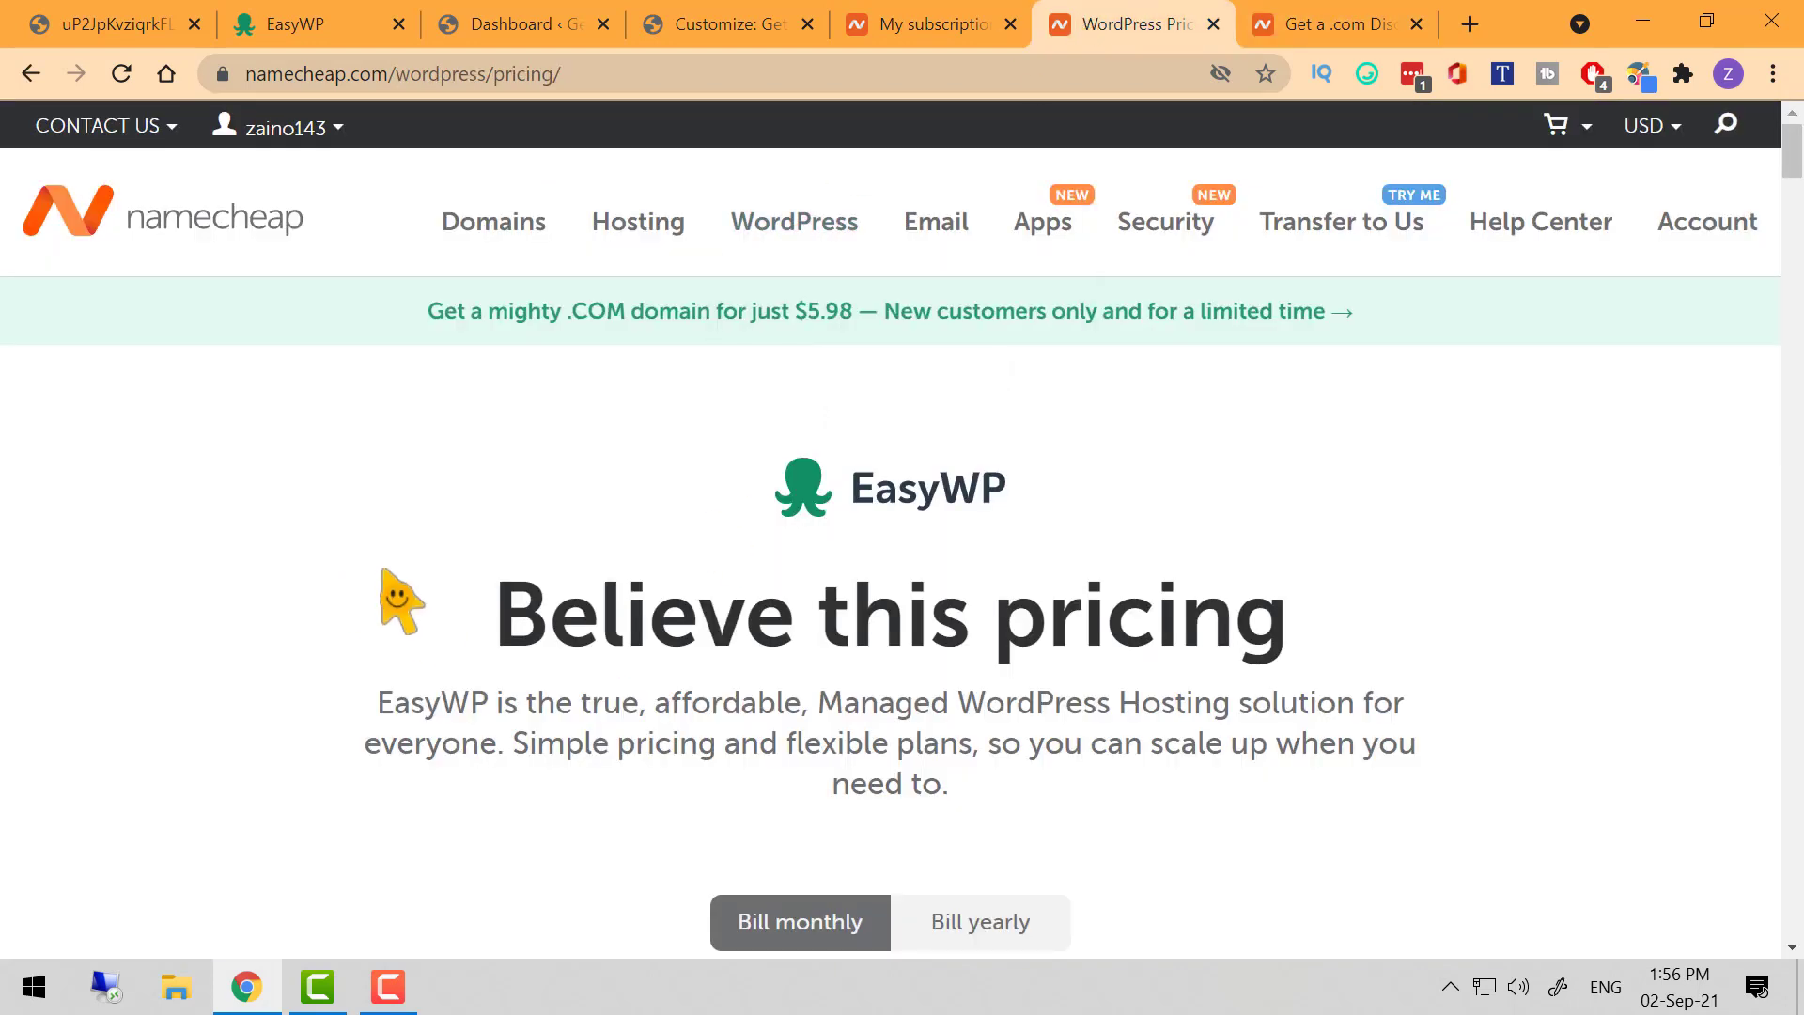
Compare the monthly EasyWP plans, start the free trial of EasyWP Turbo and confirm the payment using Account Funds
{"action": "scroll", "coordinate": [237, 662], "scroll_direction": "down", "scroll_amount": 3}
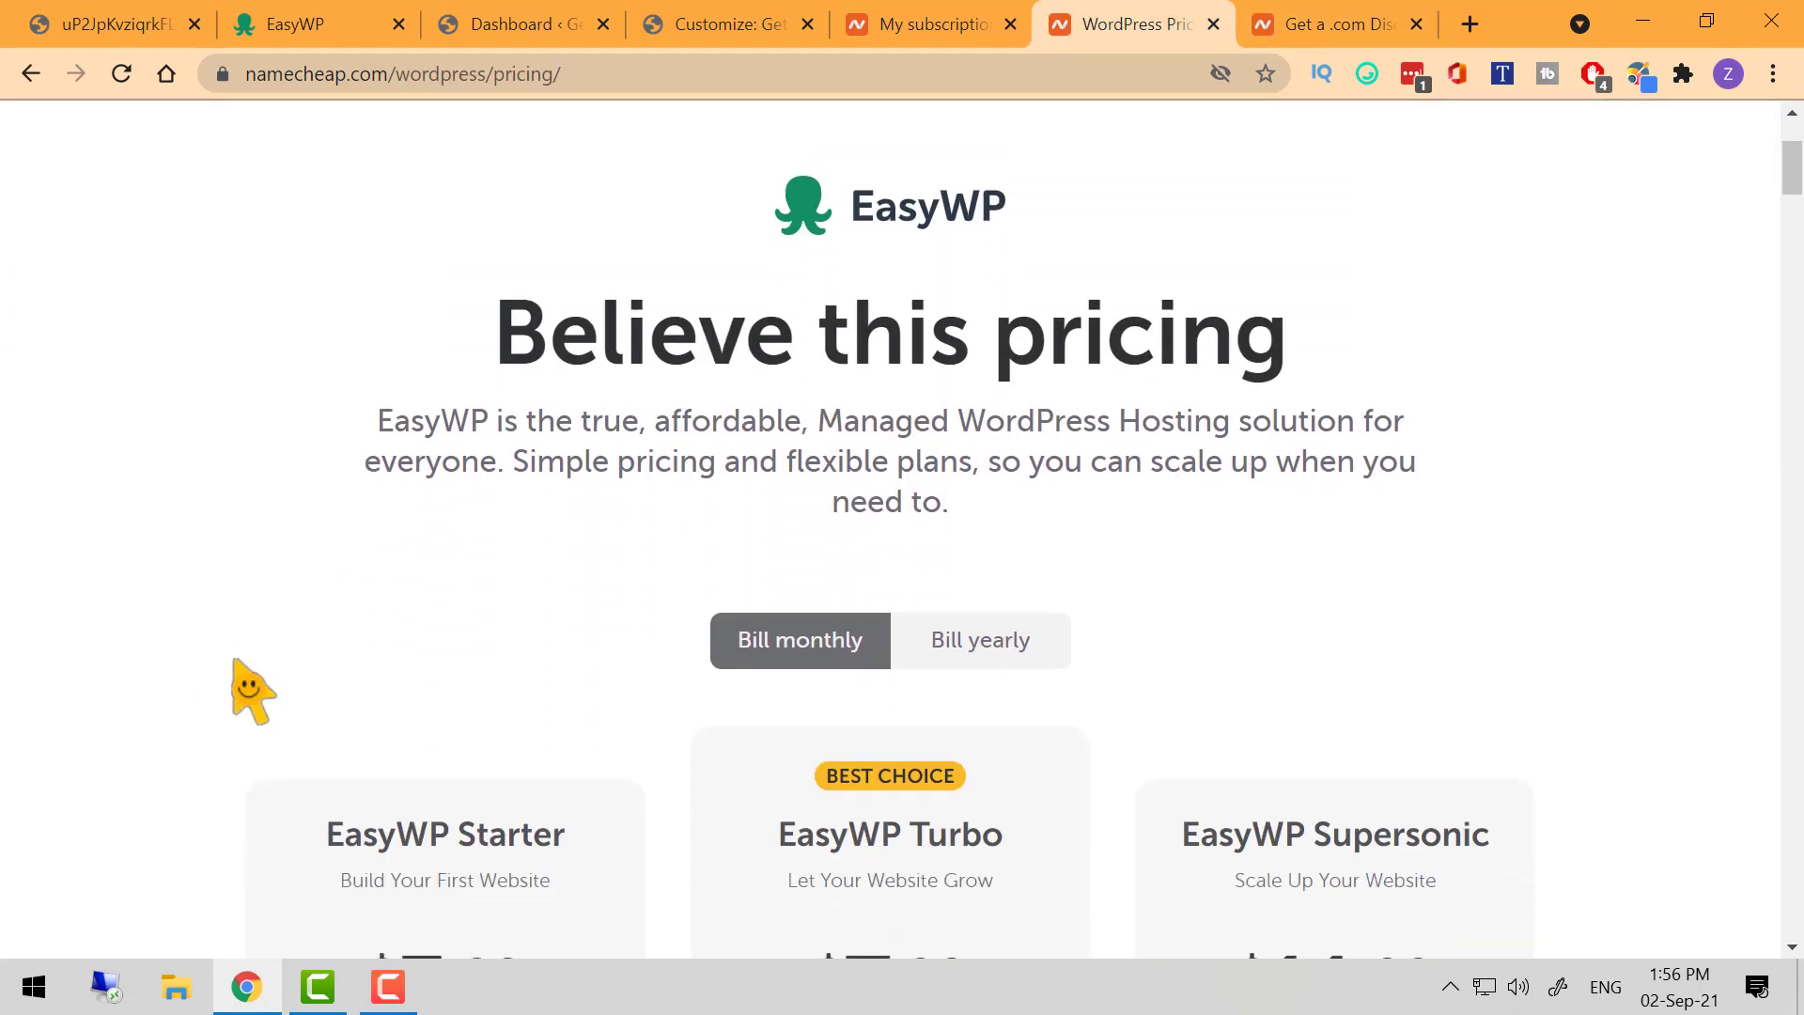
{"action": "scroll", "coordinate": [237, 662], "scroll_direction": "down", "scroll_amount": 6}
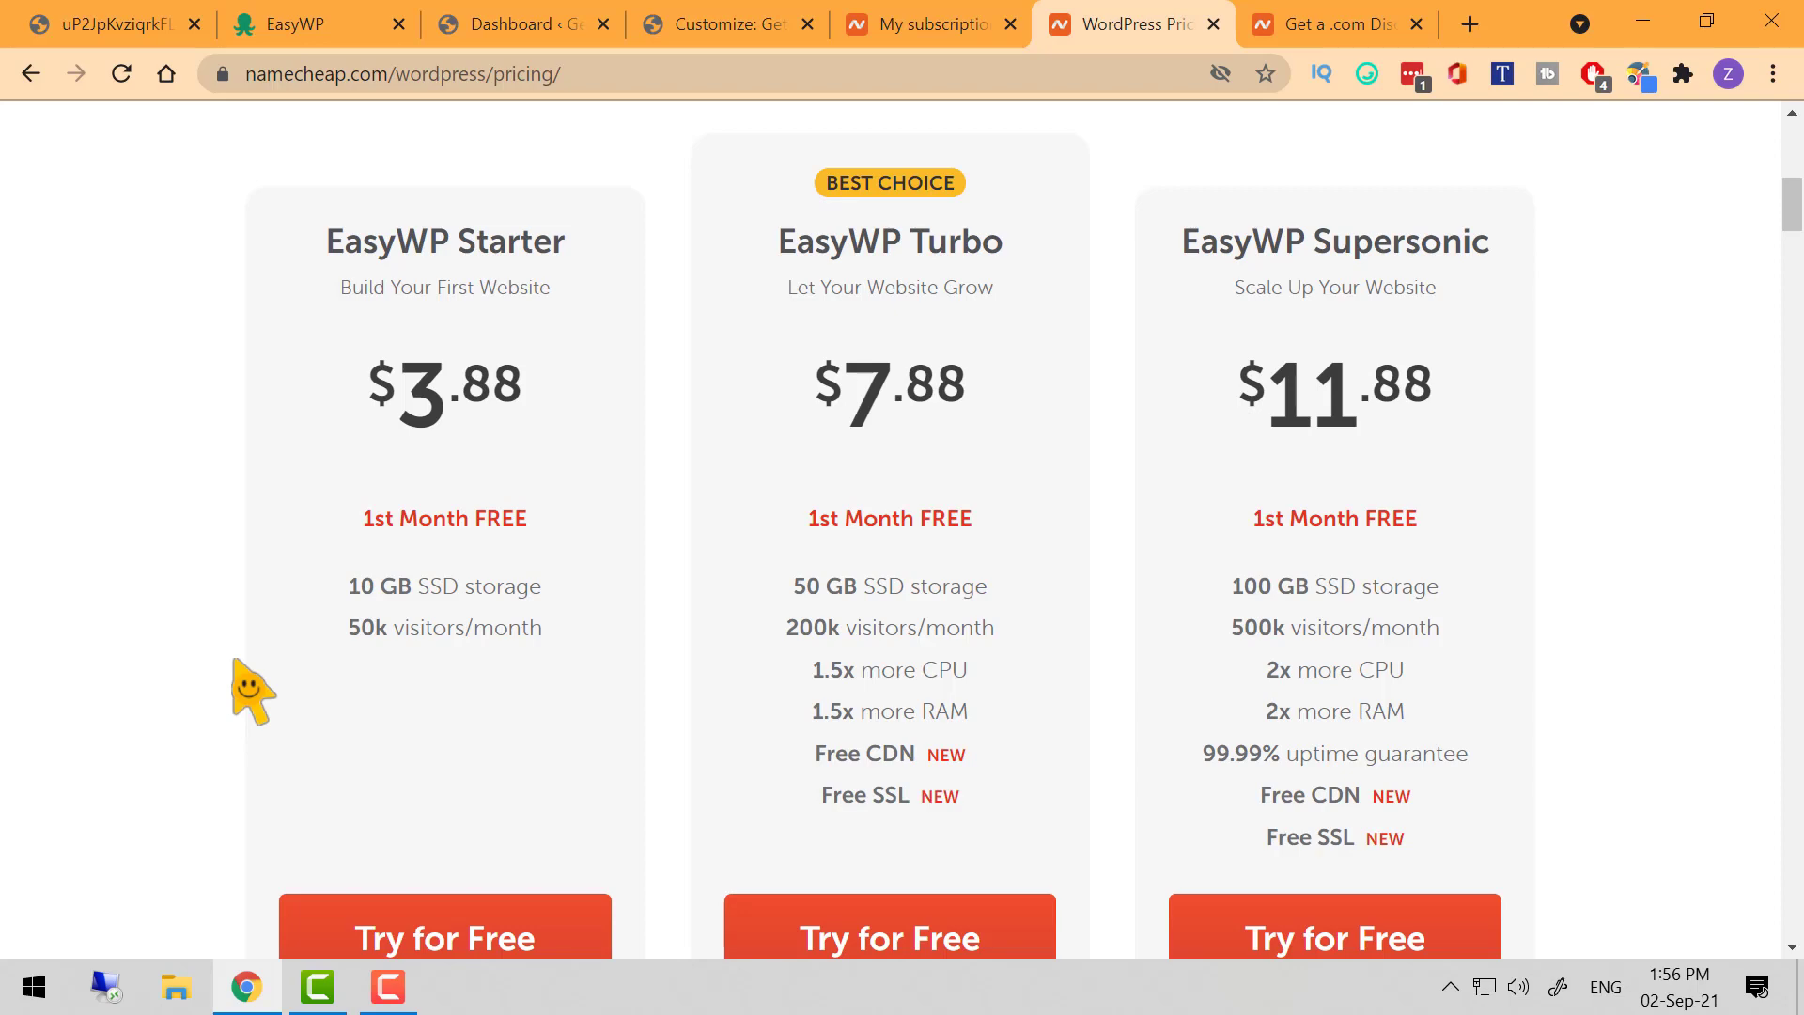
{"action": "scroll", "coordinate": [250, 690], "scroll_direction": "down", "scroll_amount": 3}
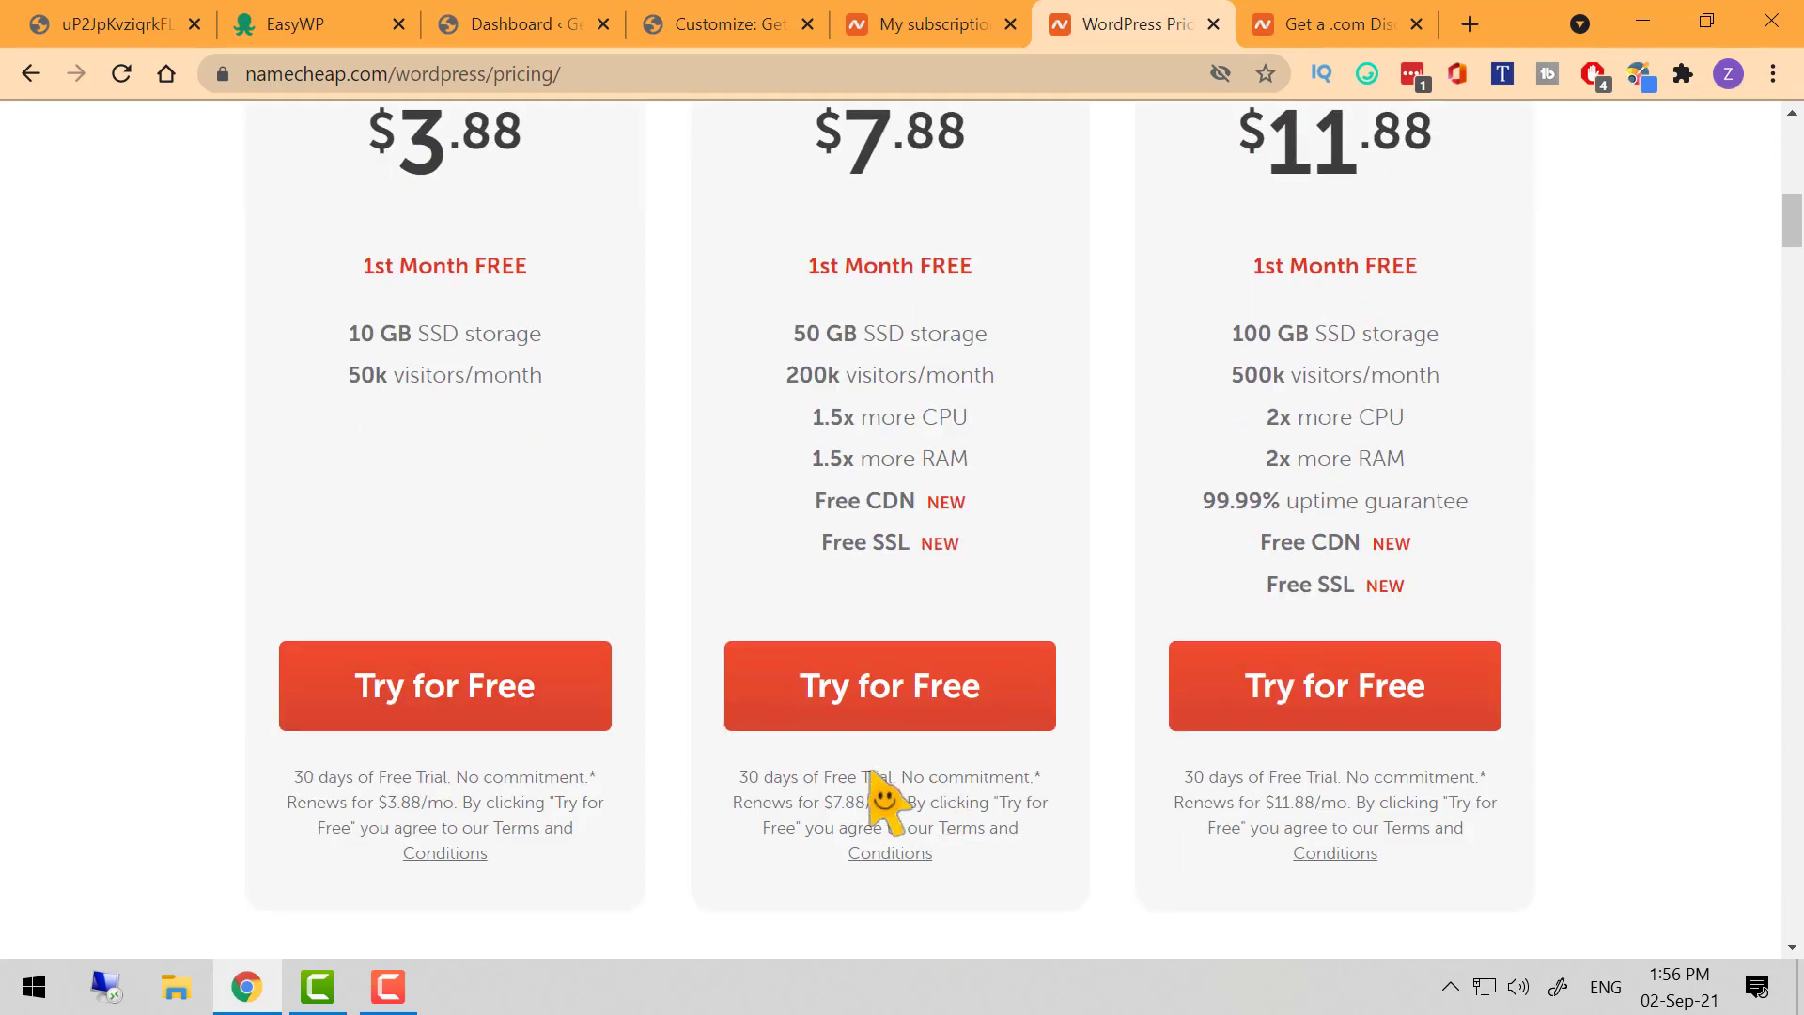
{"action": "scroll", "coordinate": [729, 736], "scroll_direction": "up", "scroll_amount": 3}
{"action": "scroll", "coordinate": [777, 567], "scroll_direction": "up", "scroll_amount": 1}
{"action": "scroll", "coordinate": [713, 708], "scroll_direction": "down", "scroll_amount": 4}
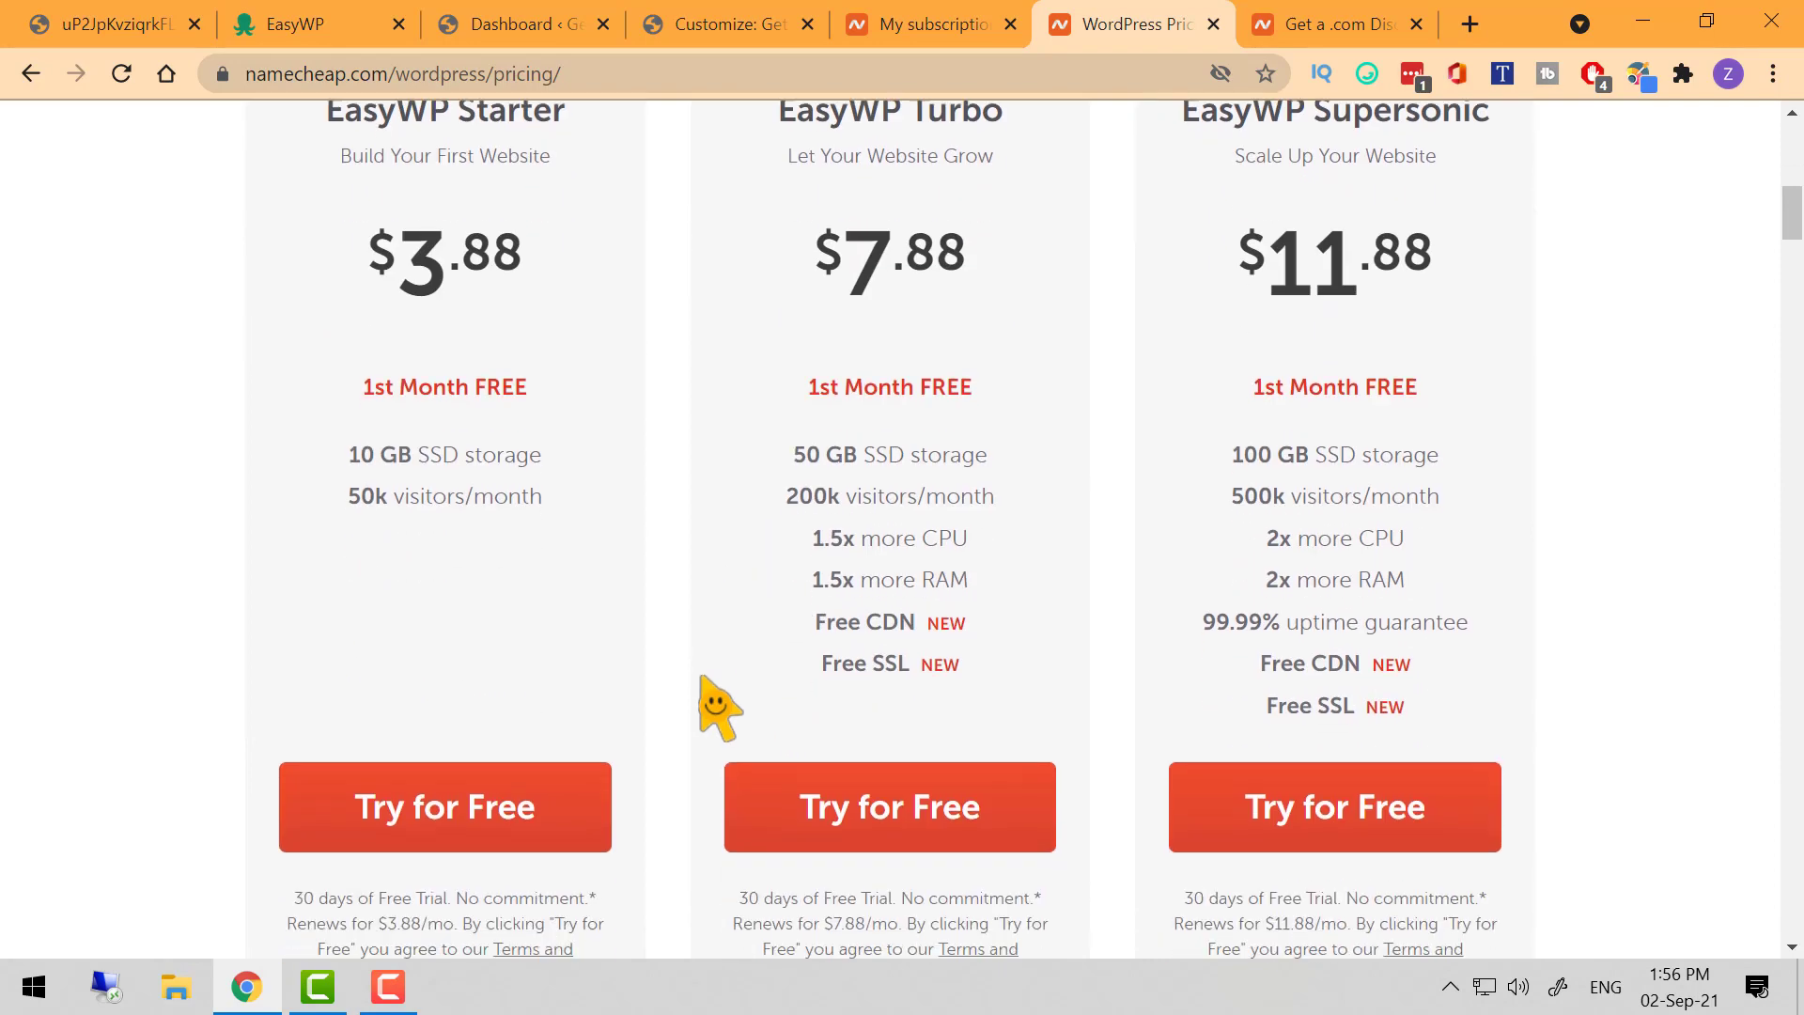
{"action": "left_click", "coordinate": [888, 707]}
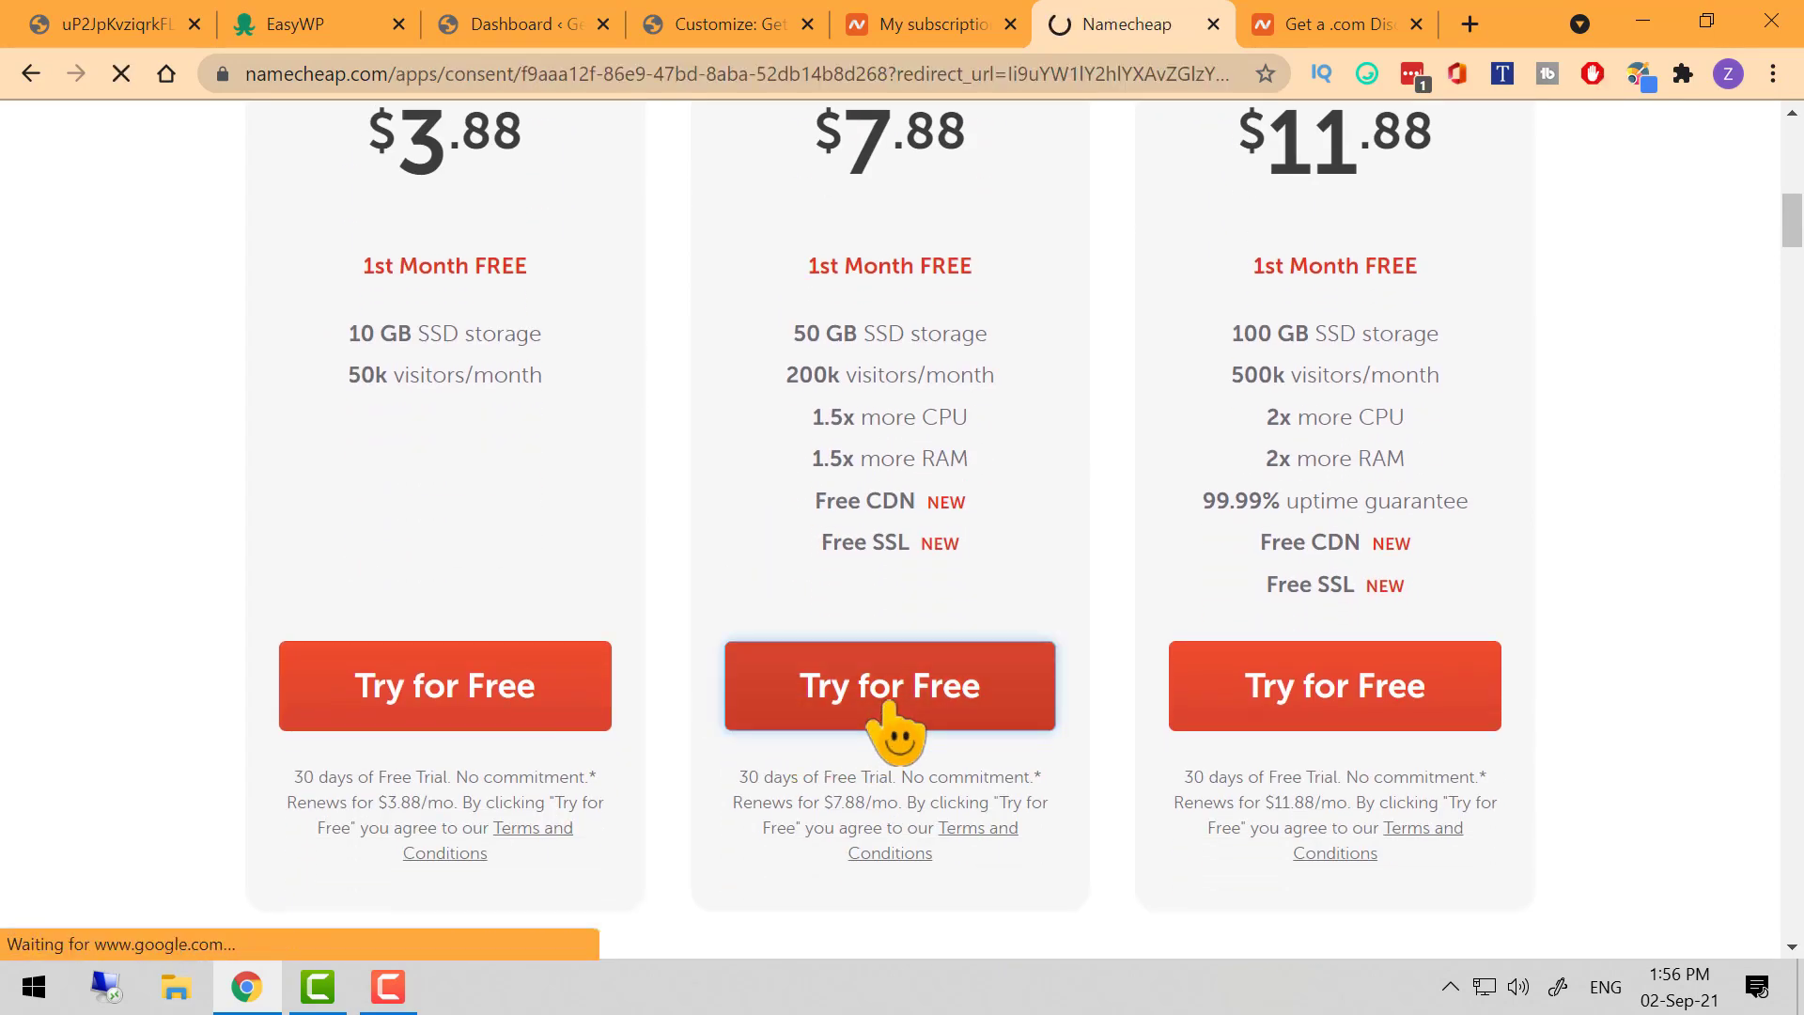
{"action": "scroll", "coordinate": [1446, 700], "scroll_direction": "down", "scroll_amount": 5}
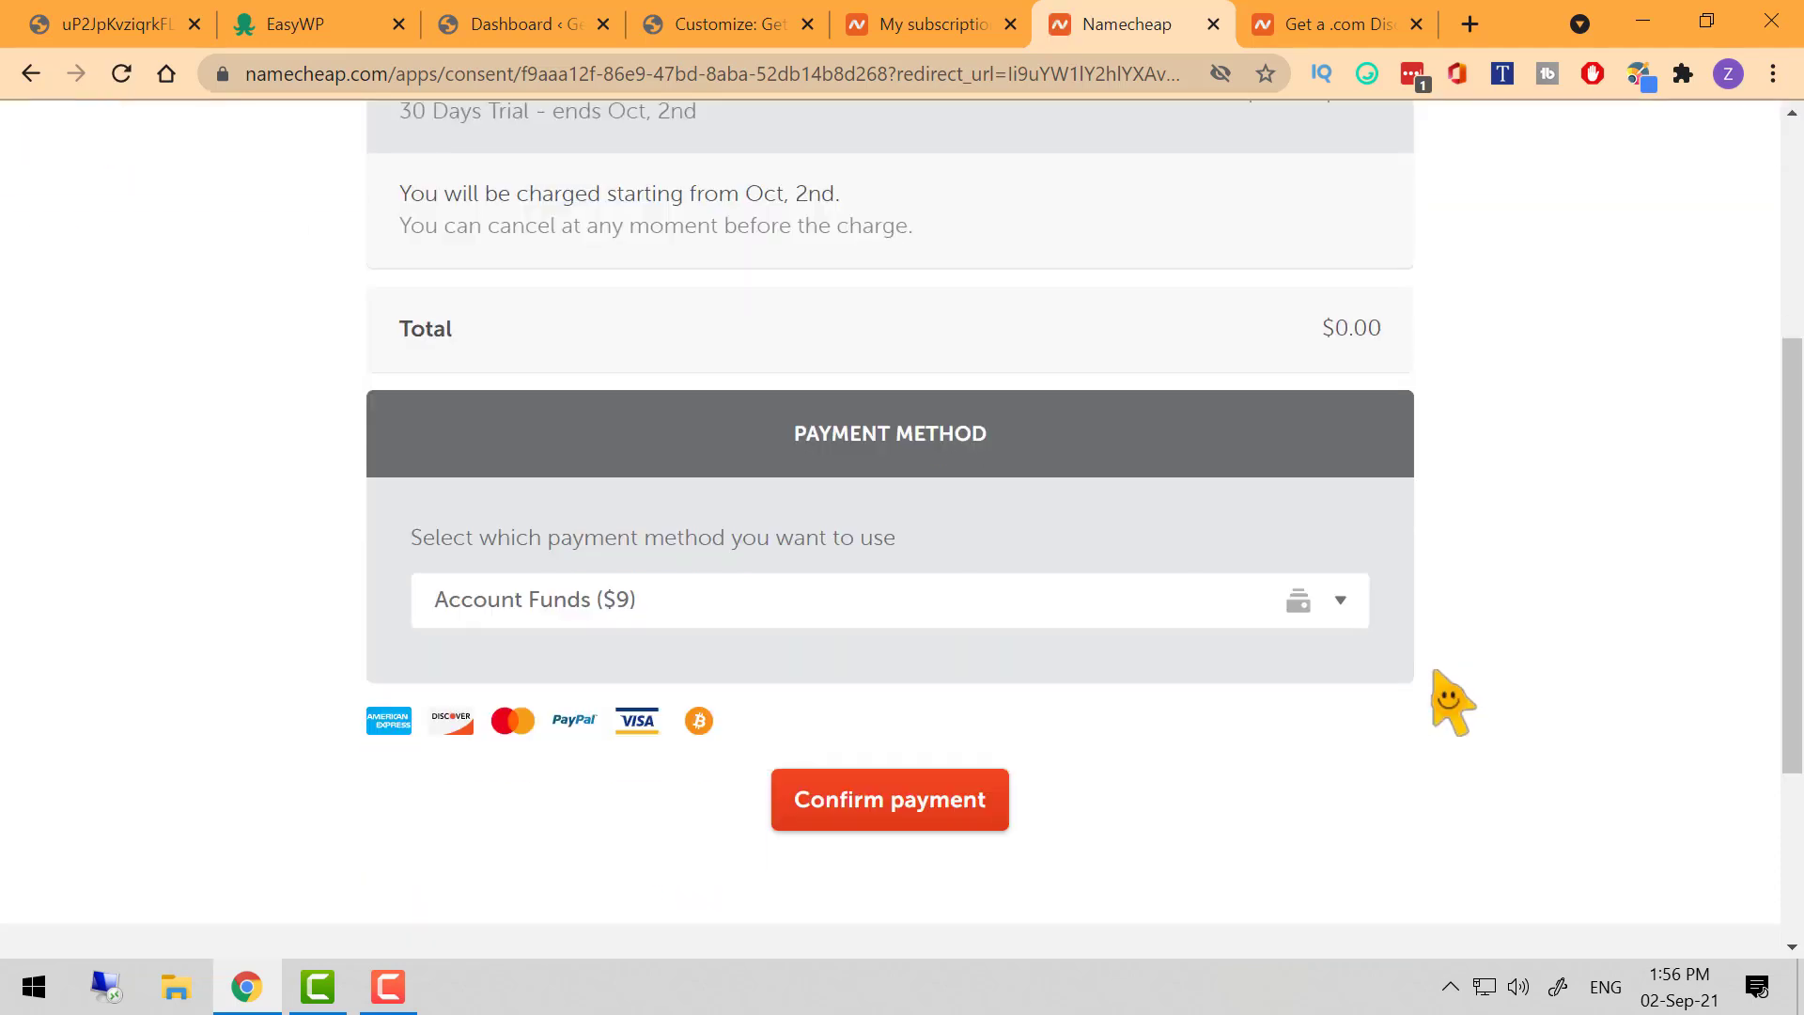
{"action": "left_click", "coordinate": [926, 816]}
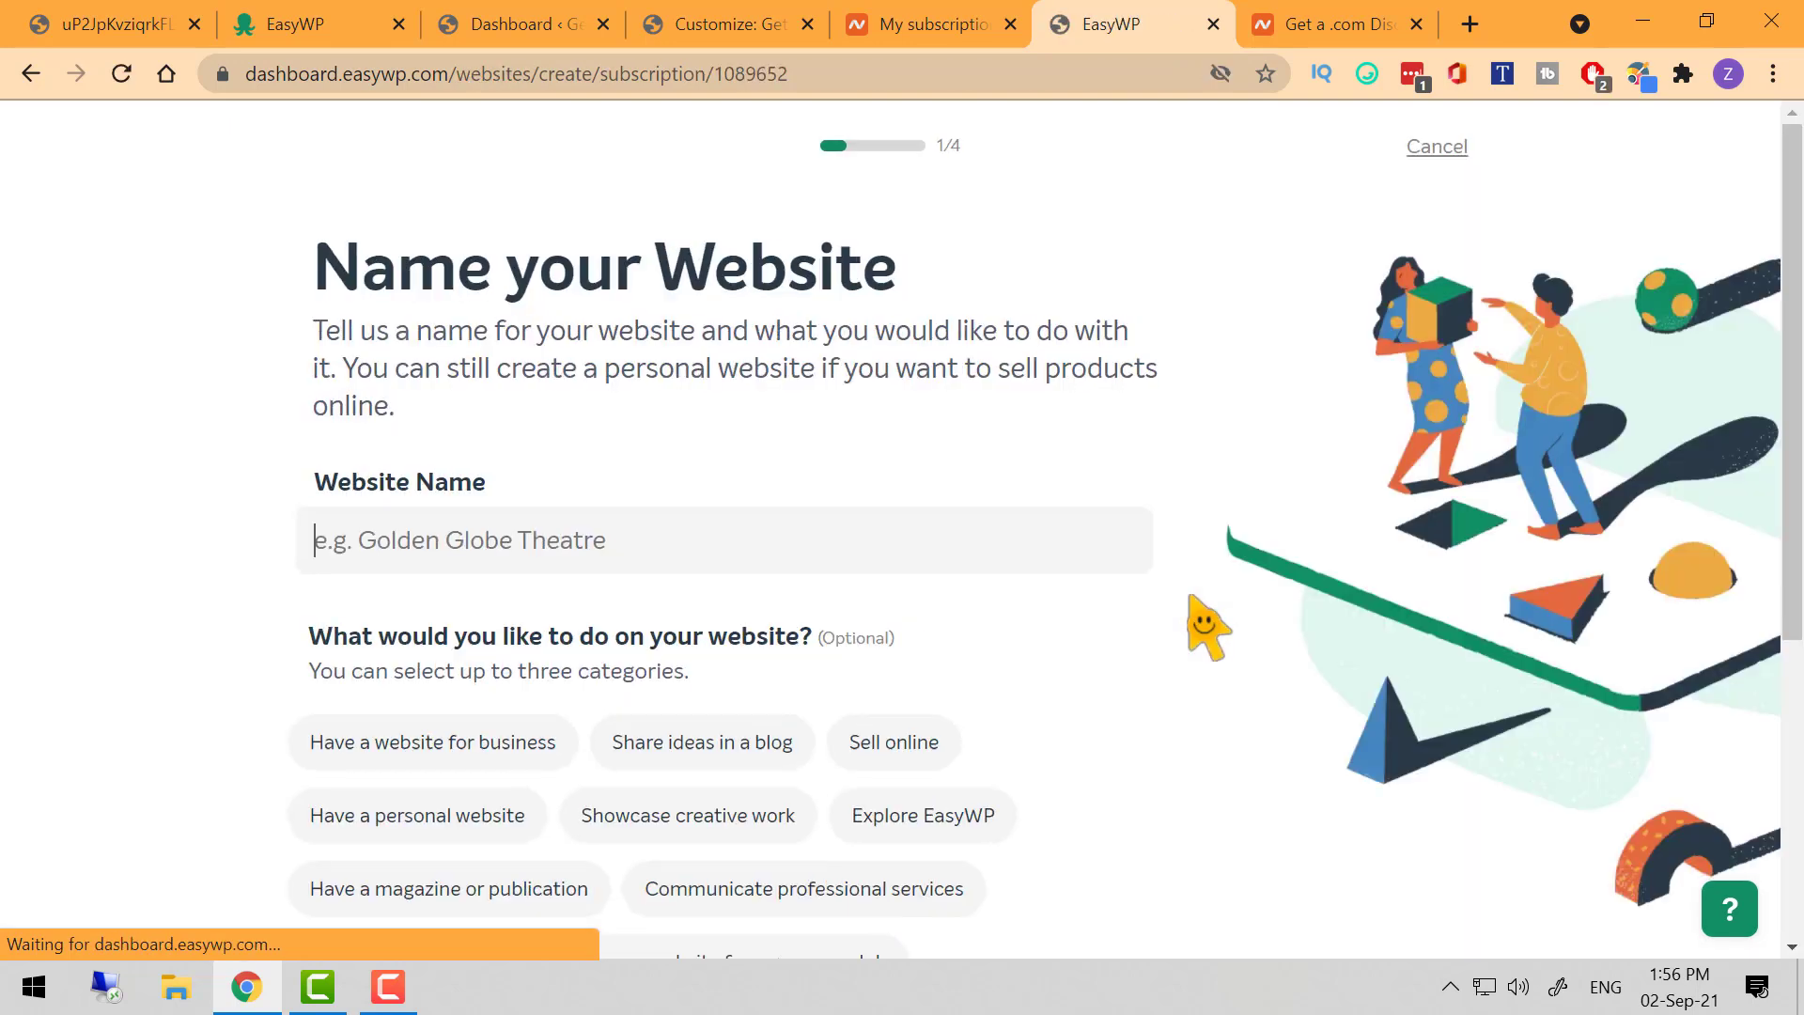
Name the new website Udemy Sale without choosing categories, and keep the free EasyWP domain with the prefix udemy-sale
{"action": "left_click", "coordinate": [556, 535]}
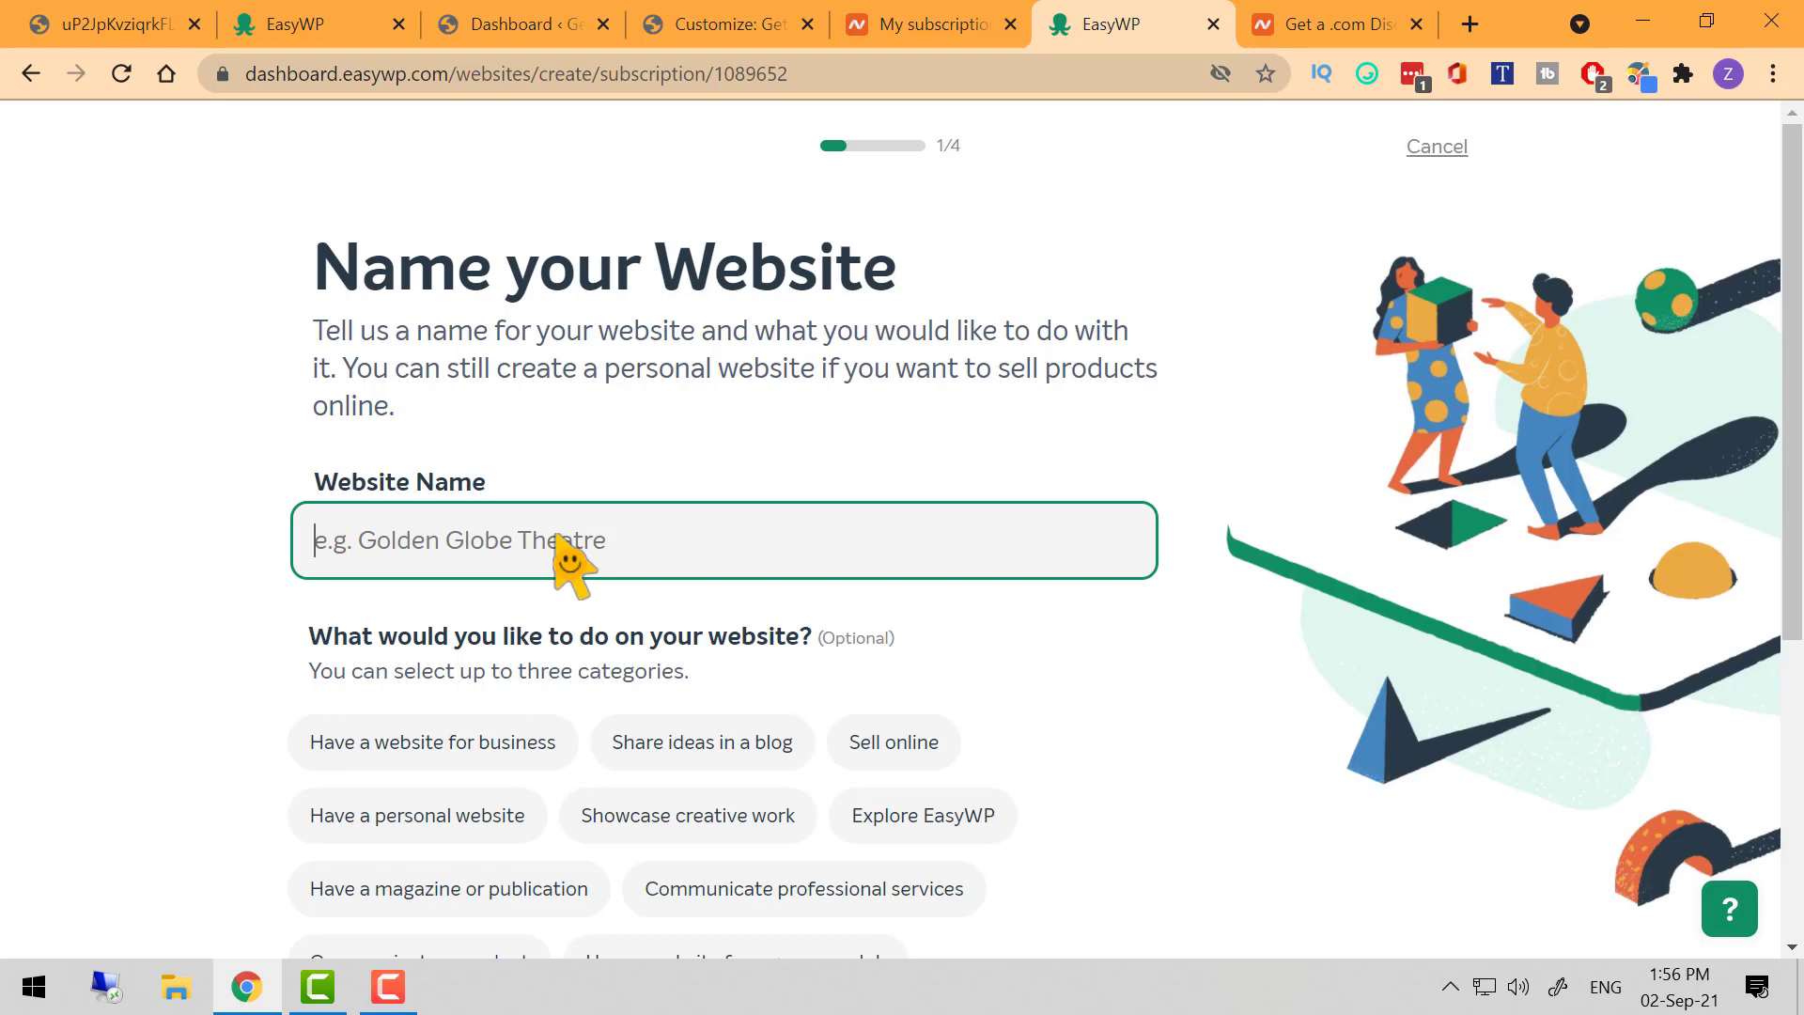
{"action": "type", "text": "Udemy Sale"}
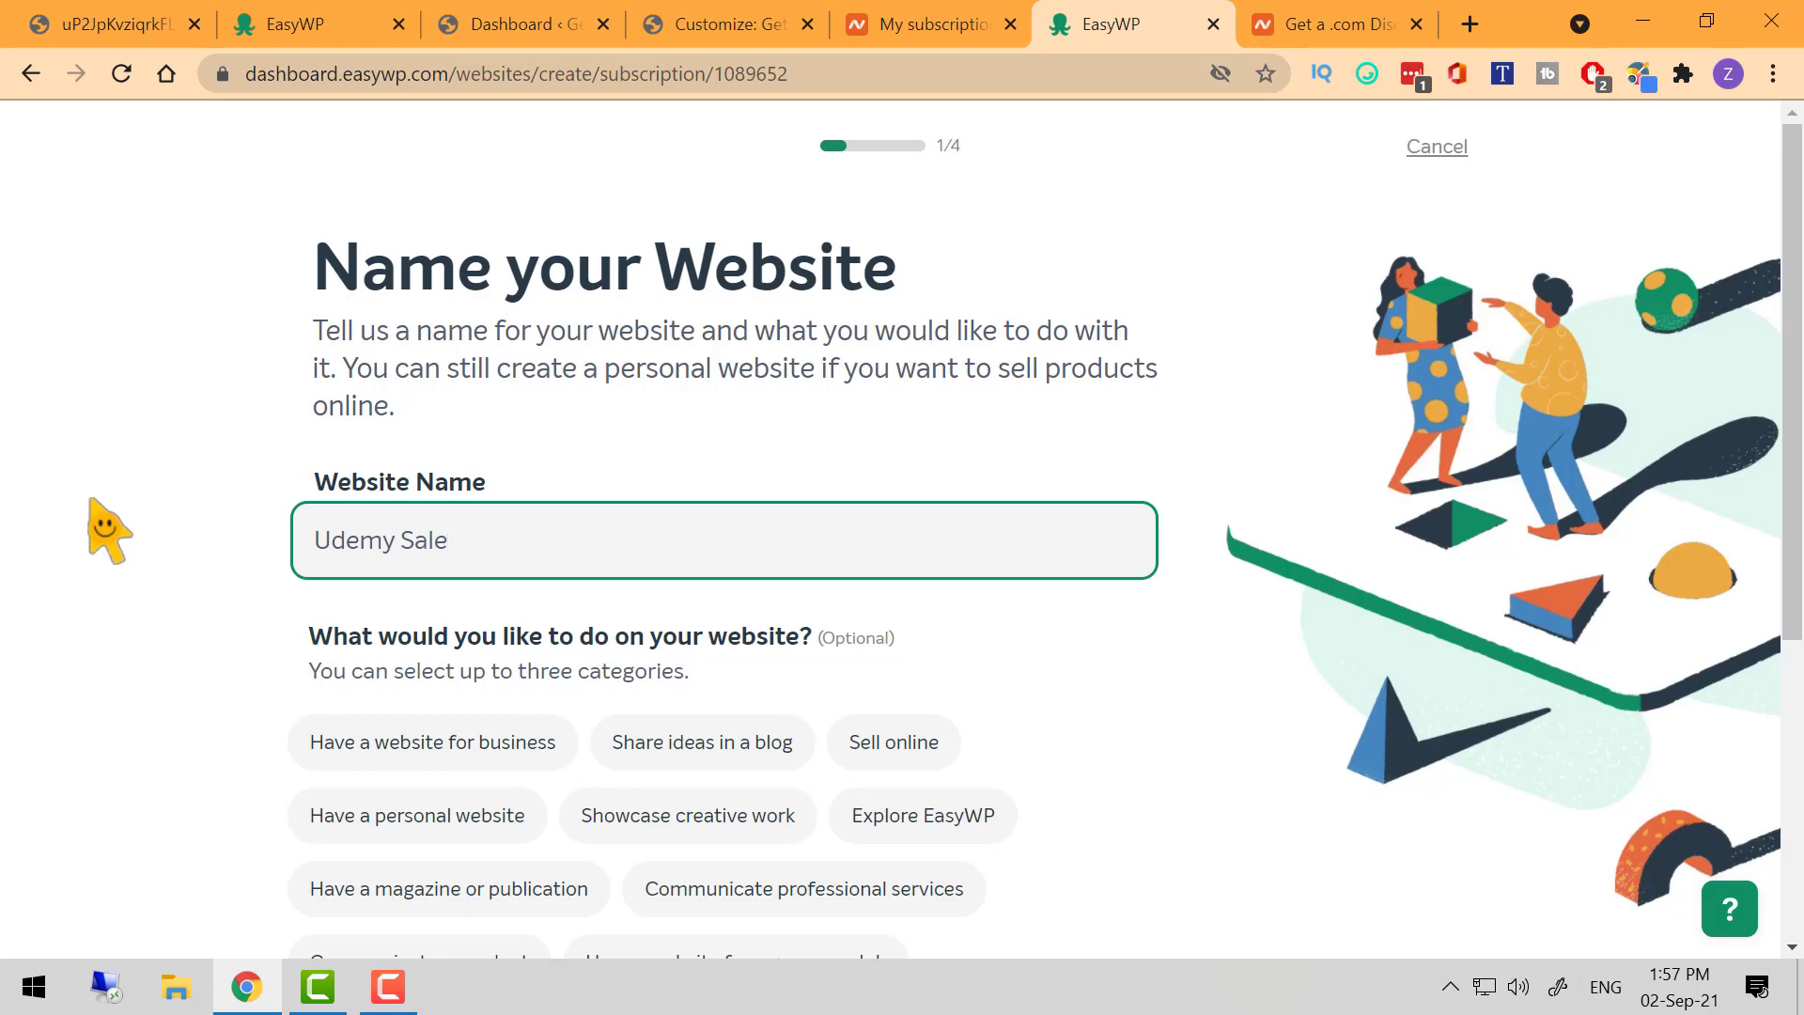
{"action": "scroll", "coordinate": [100, 531], "scroll_direction": "down", "scroll_amount": 5}
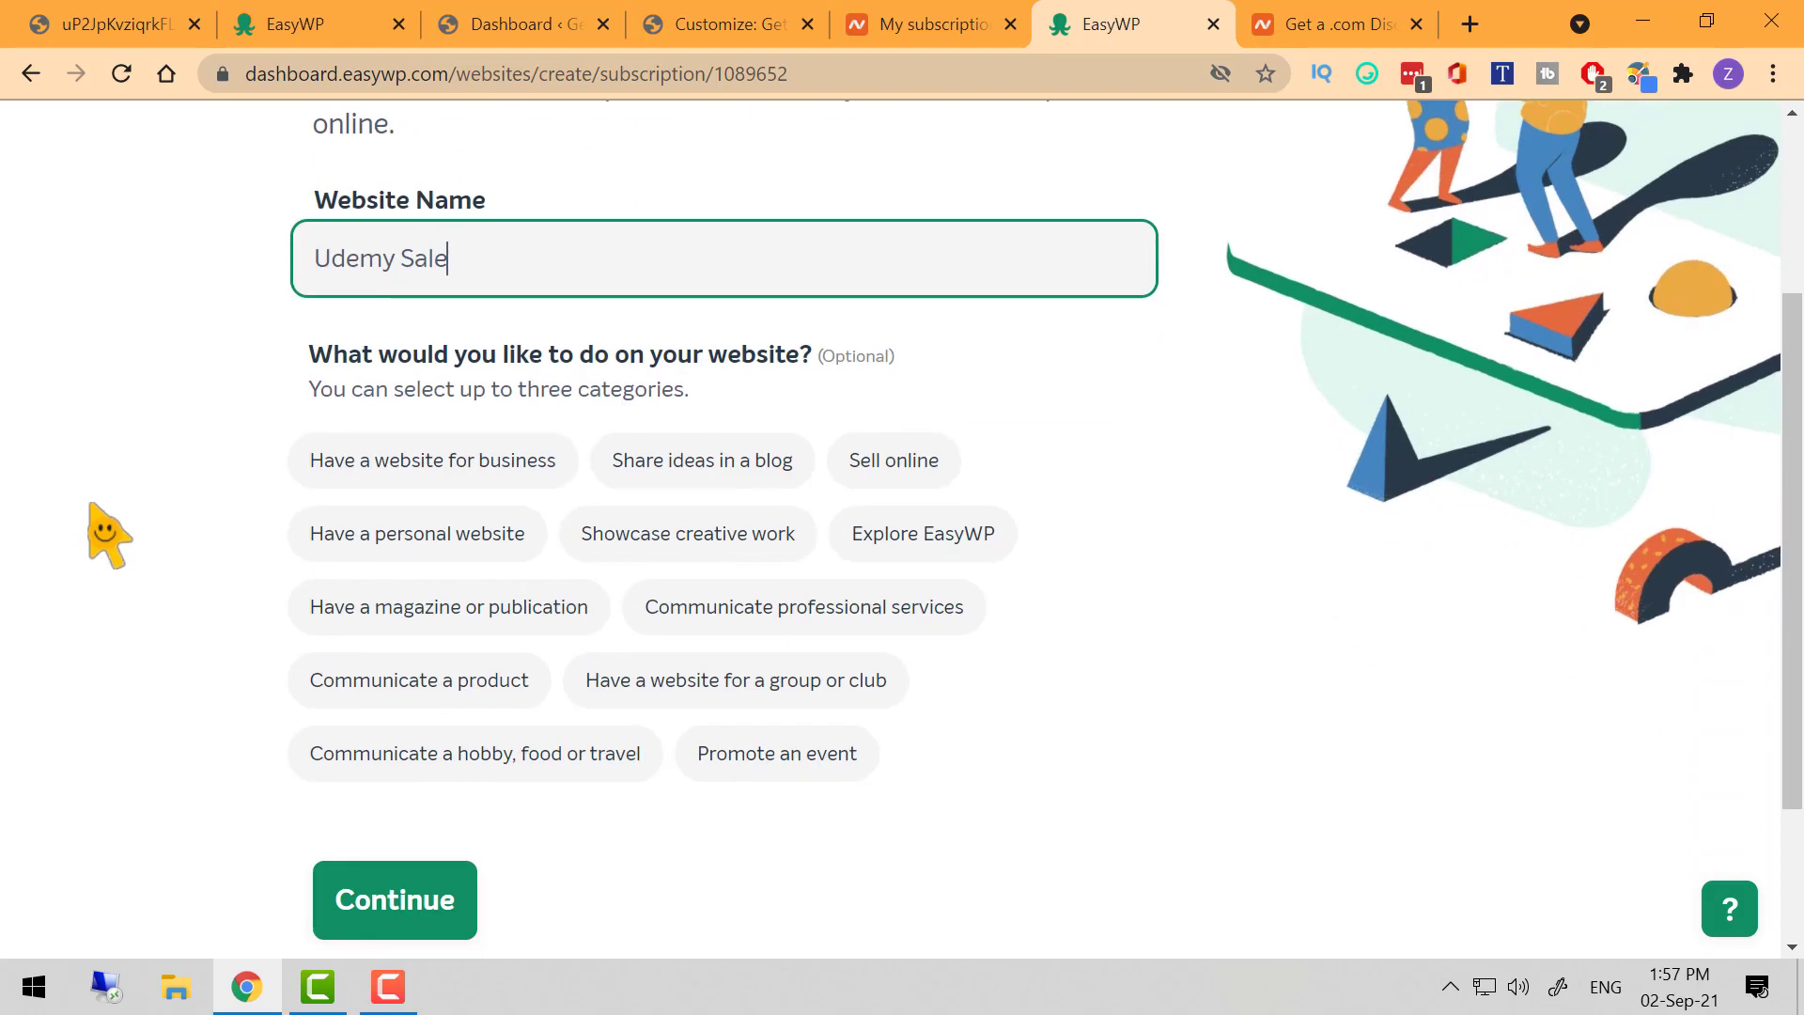
{"action": "left_click", "coordinate": [367, 784]}
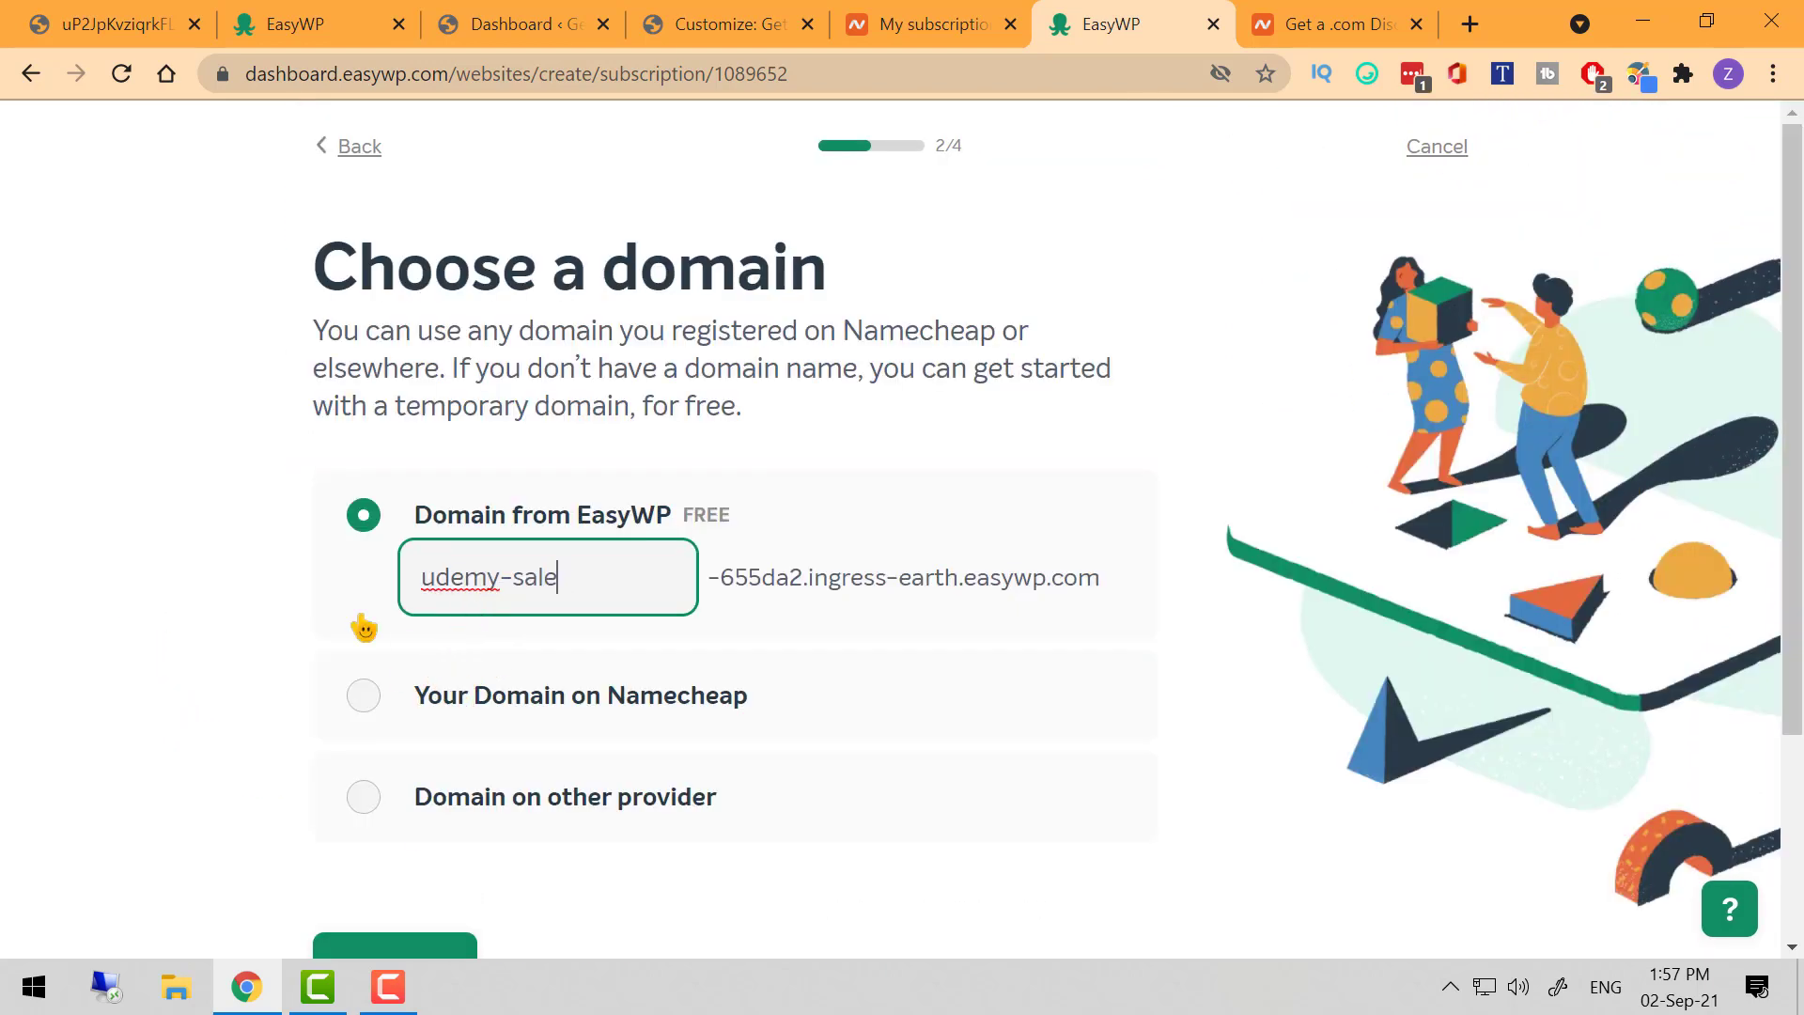
{"action": "scroll", "coordinate": [394, 663], "scroll_direction": "down", "scroll_amount": 2}
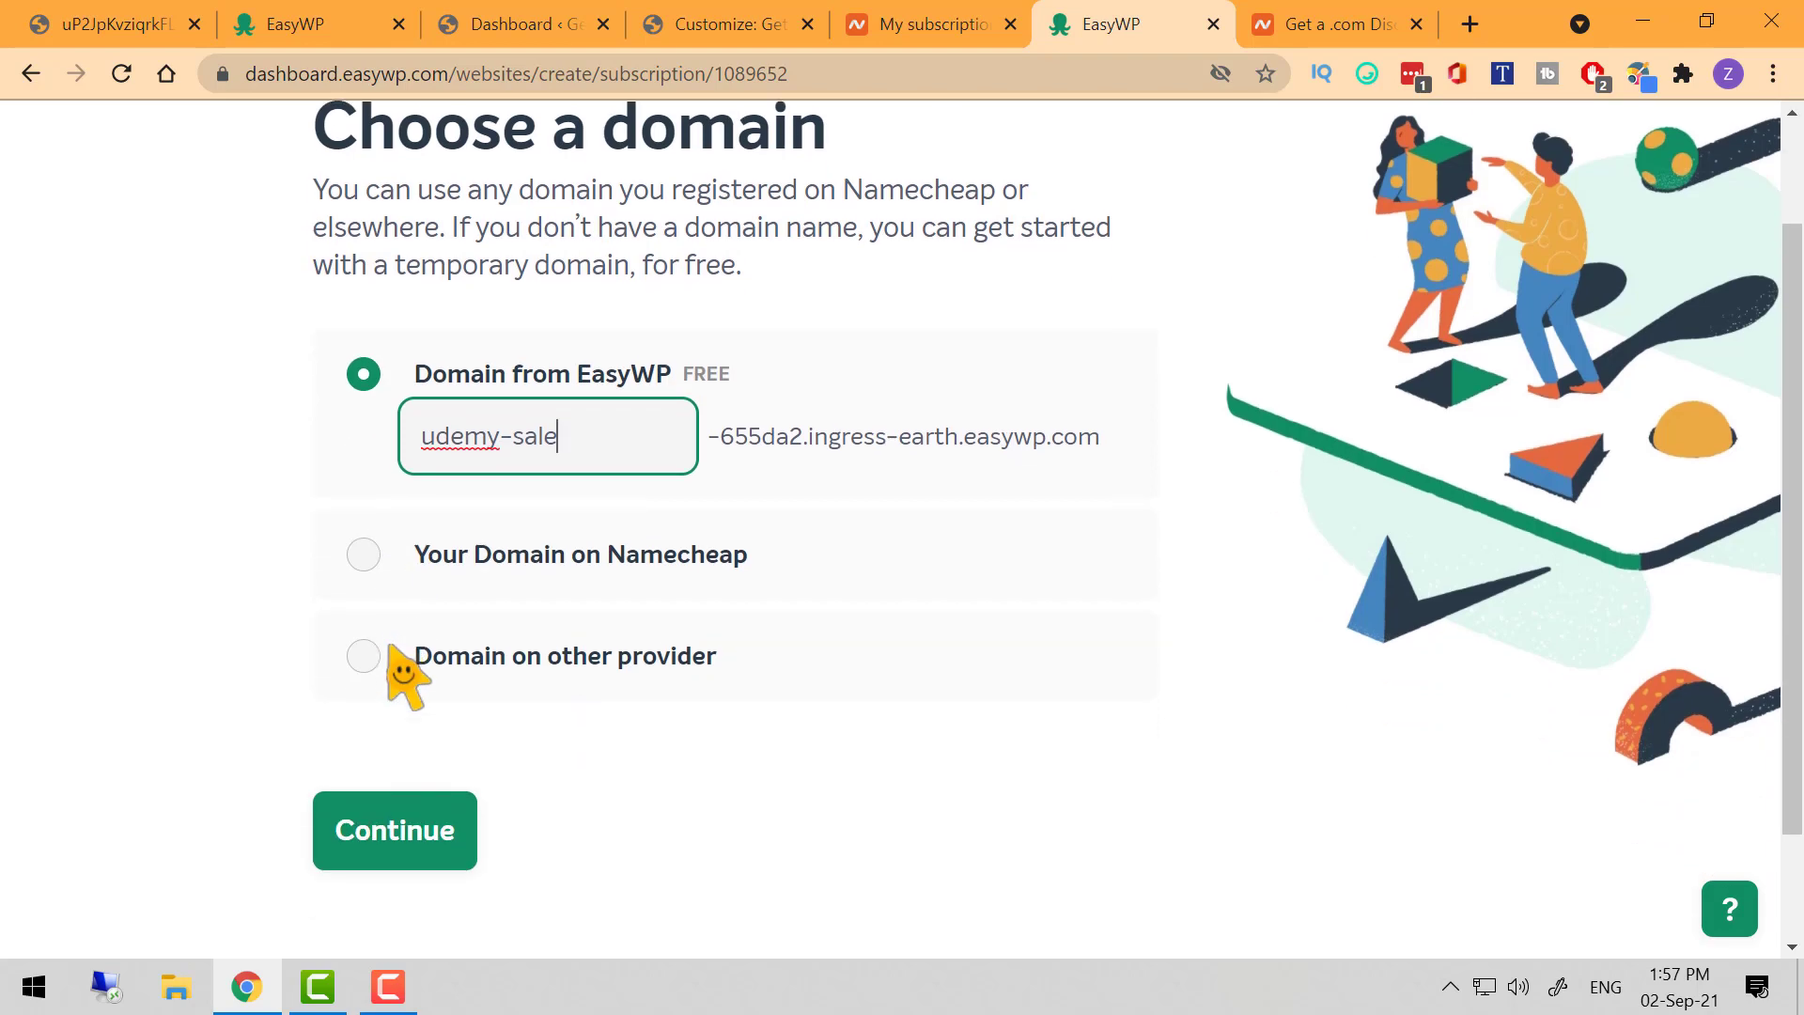
{"action": "left_click", "coordinate": [395, 850]}
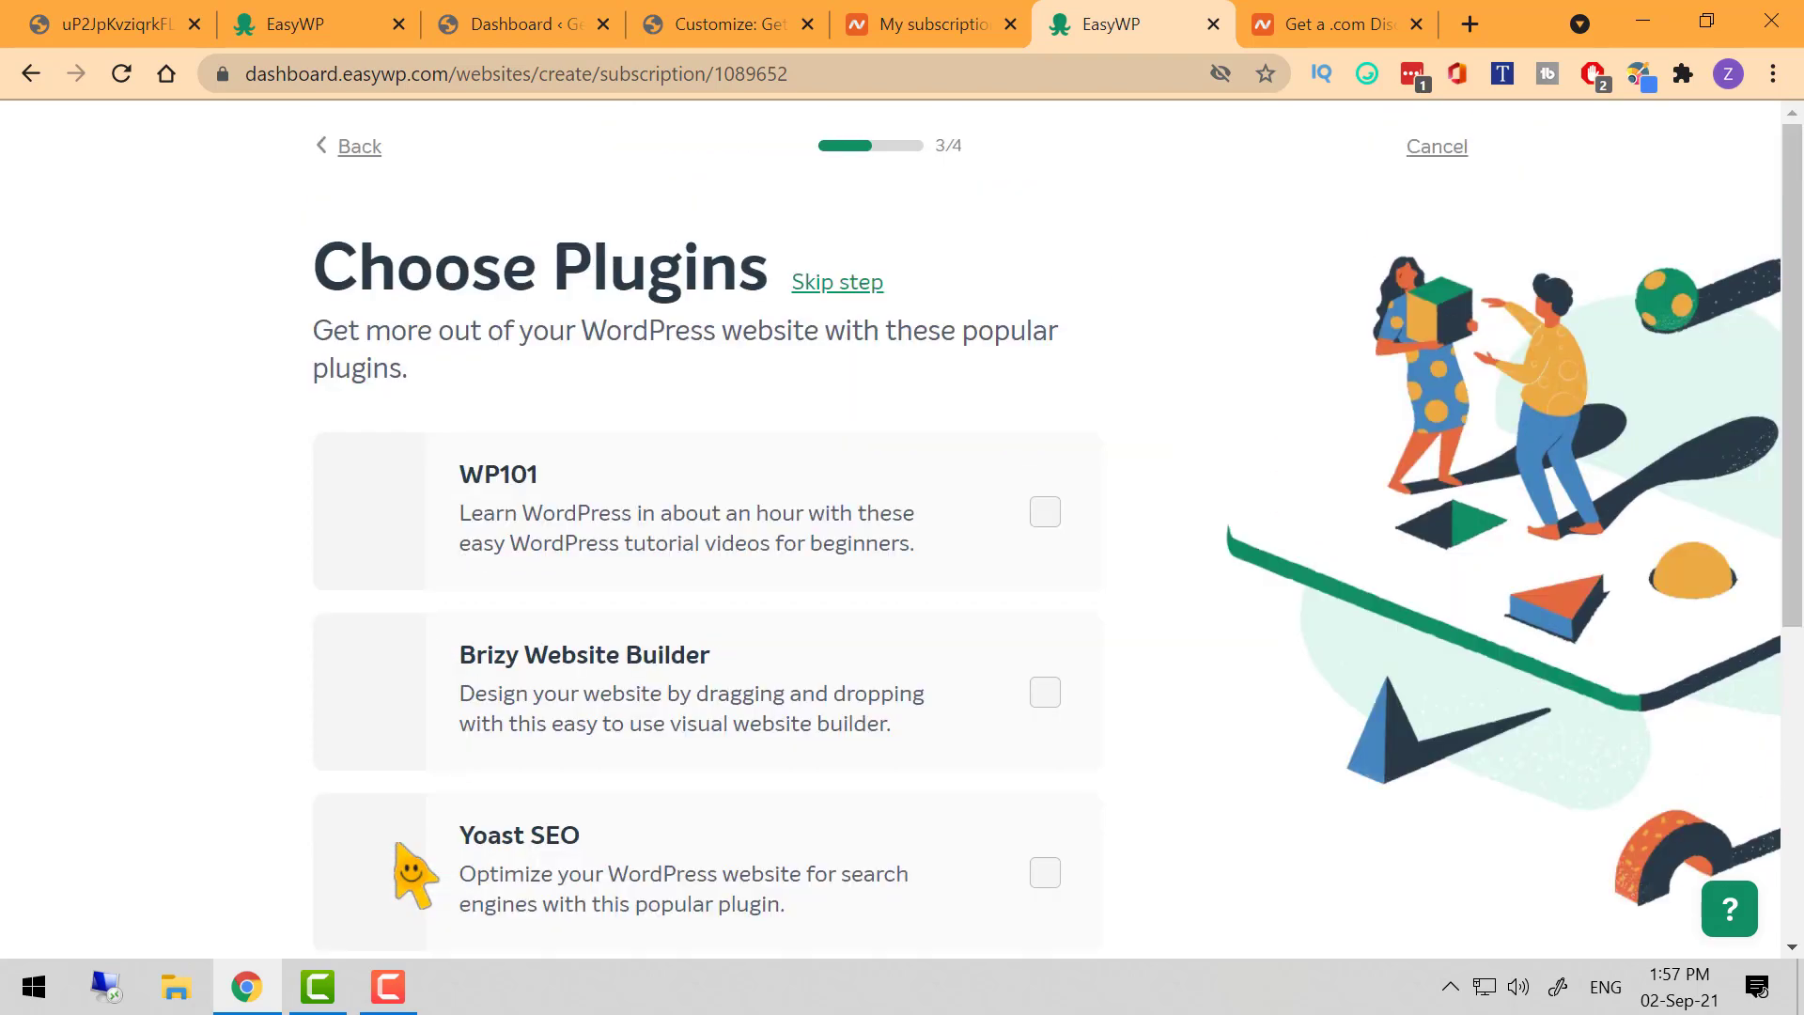
Skip the plugin selection and accept the reviewed details to create the Udemy Sale website
{"action": "scroll", "coordinate": [728, 601], "scroll_direction": "up", "scroll_amount": 2}
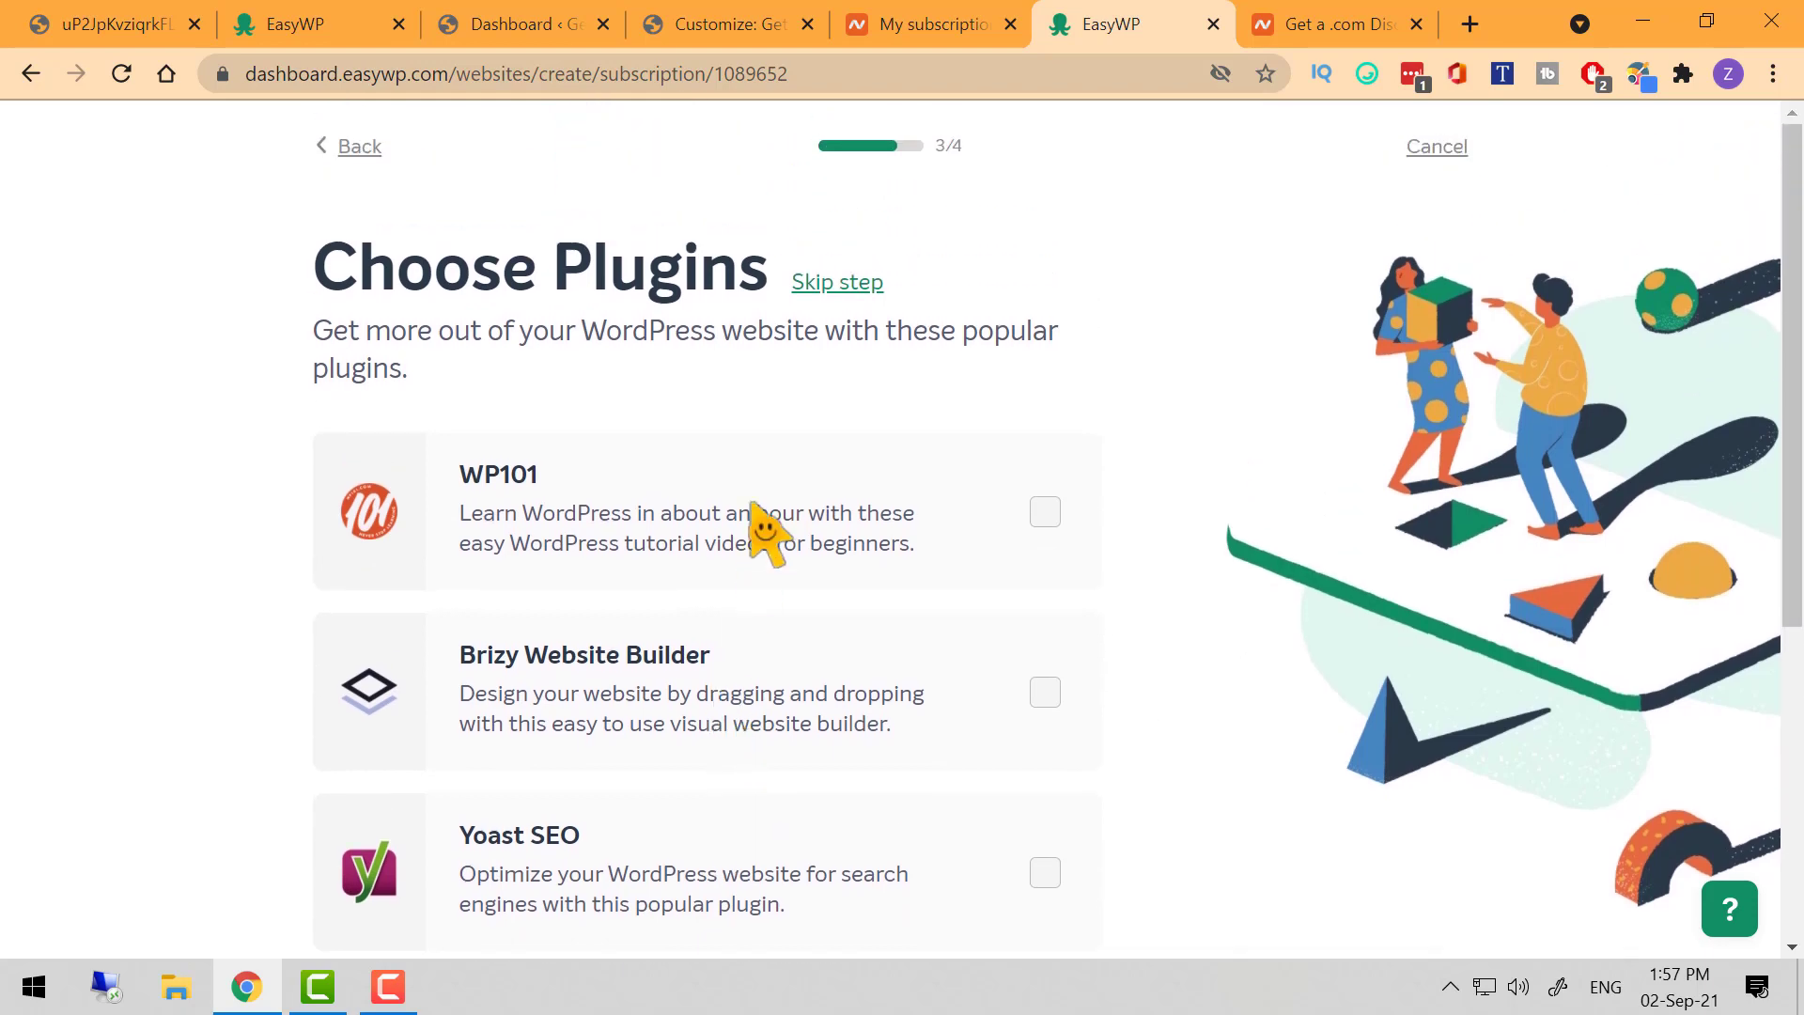
{"action": "left_click", "coordinate": [838, 287]}
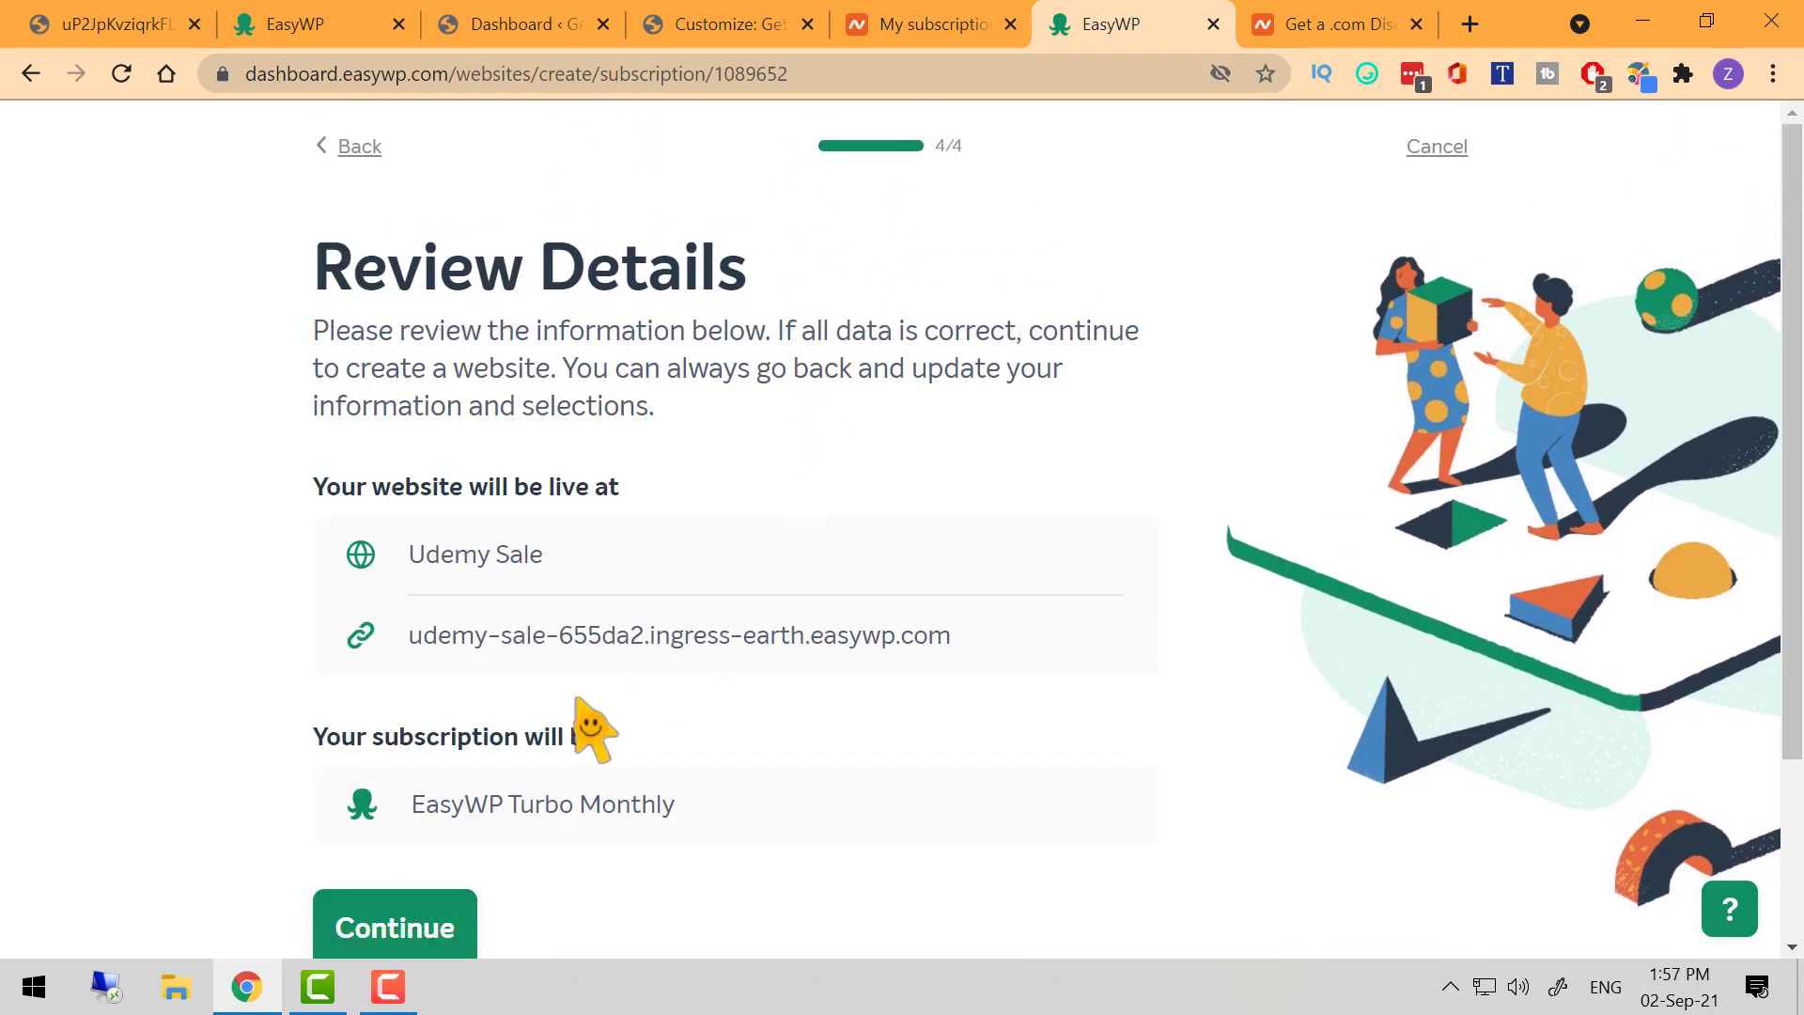
{"action": "scroll", "coordinate": [376, 855], "scroll_direction": "down", "scroll_amount": 2}
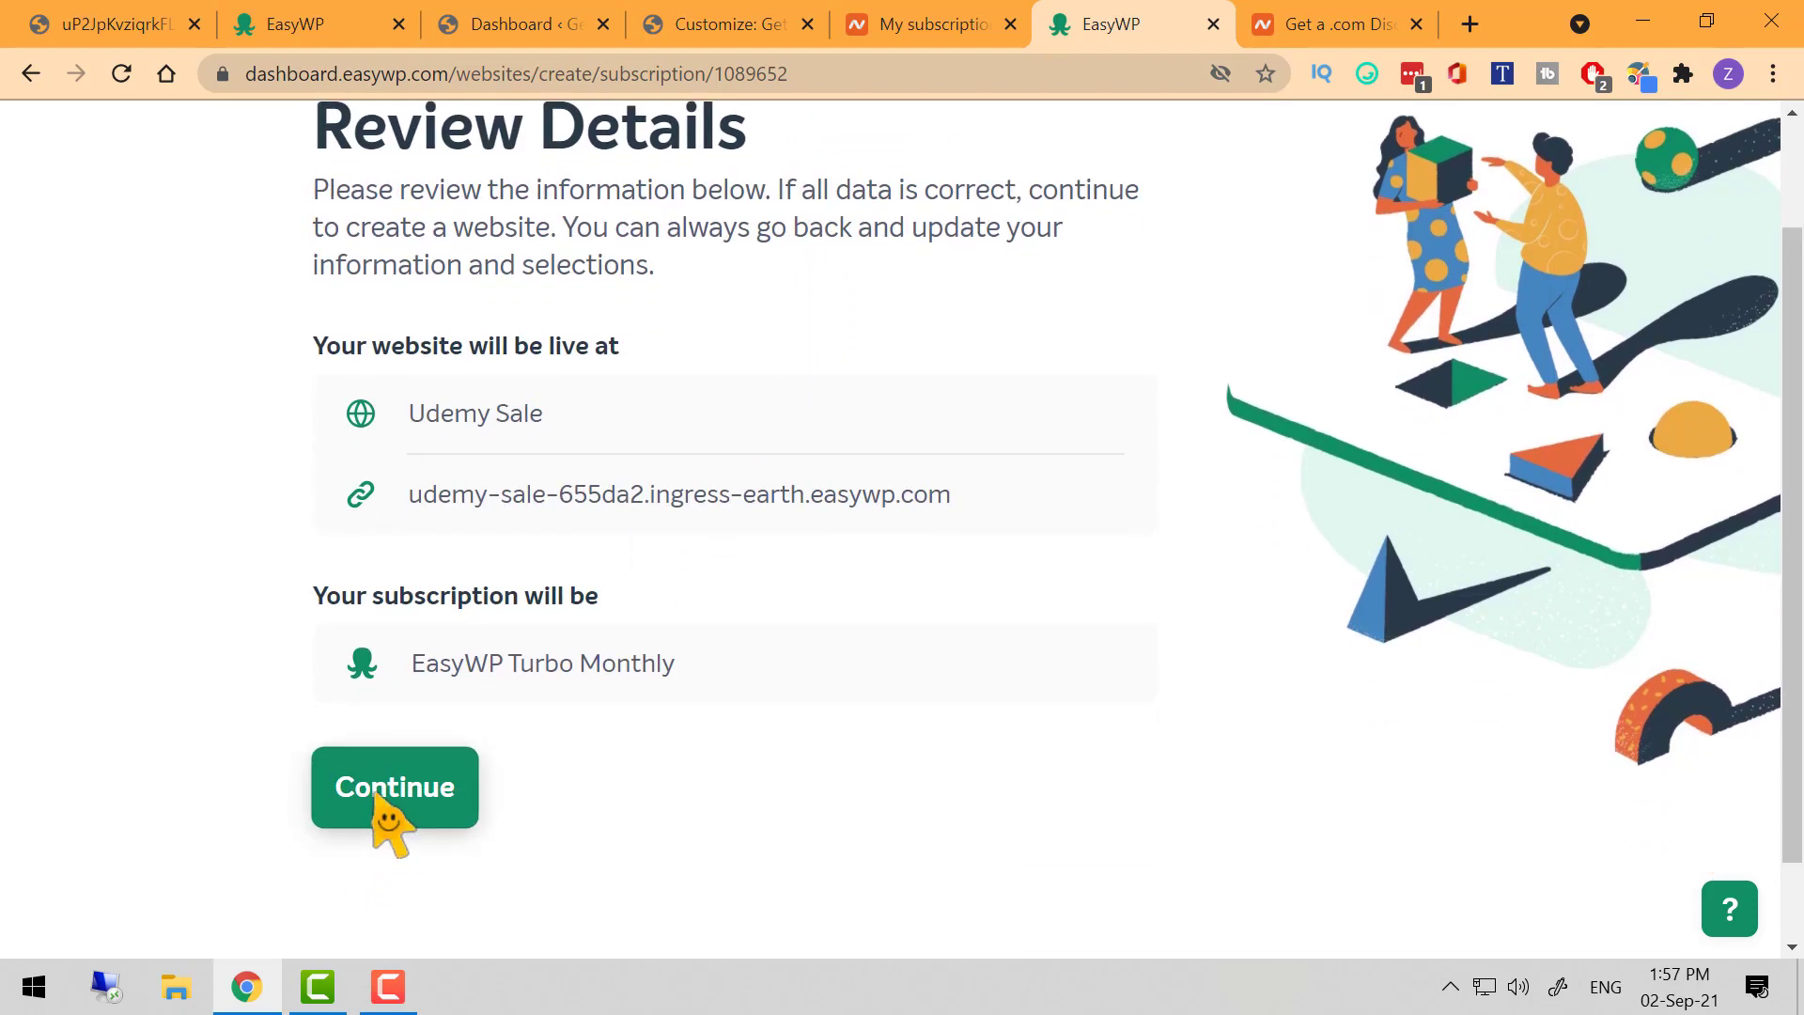
{"action": "left_click", "coordinate": [375, 797]}
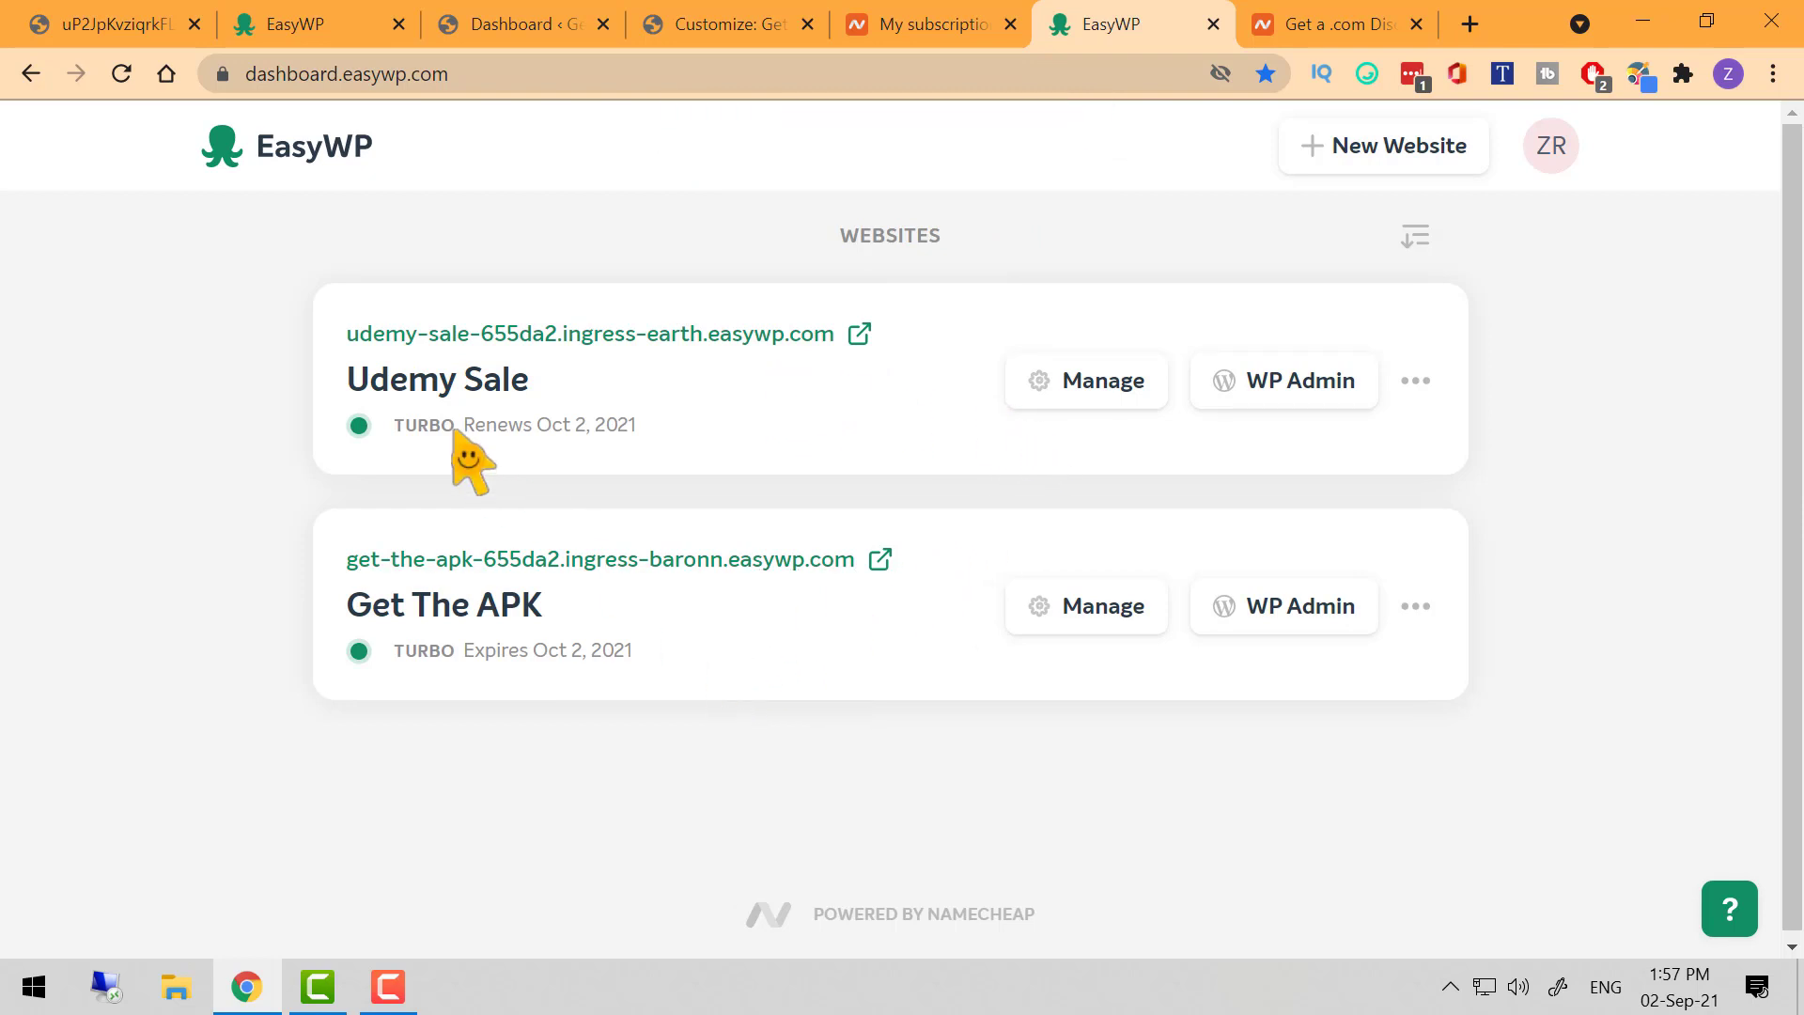
Compare the renewal date of Udemy Sale with the expiry date of Get The APK, and reload the Namecheap subscriptions page
{"action": "left_click_drag", "start_coordinate": [484, 424], "coordinate": [631, 427]}
{"action": "left_click_drag", "start_coordinate": [485, 650], "coordinate": [669, 648]}
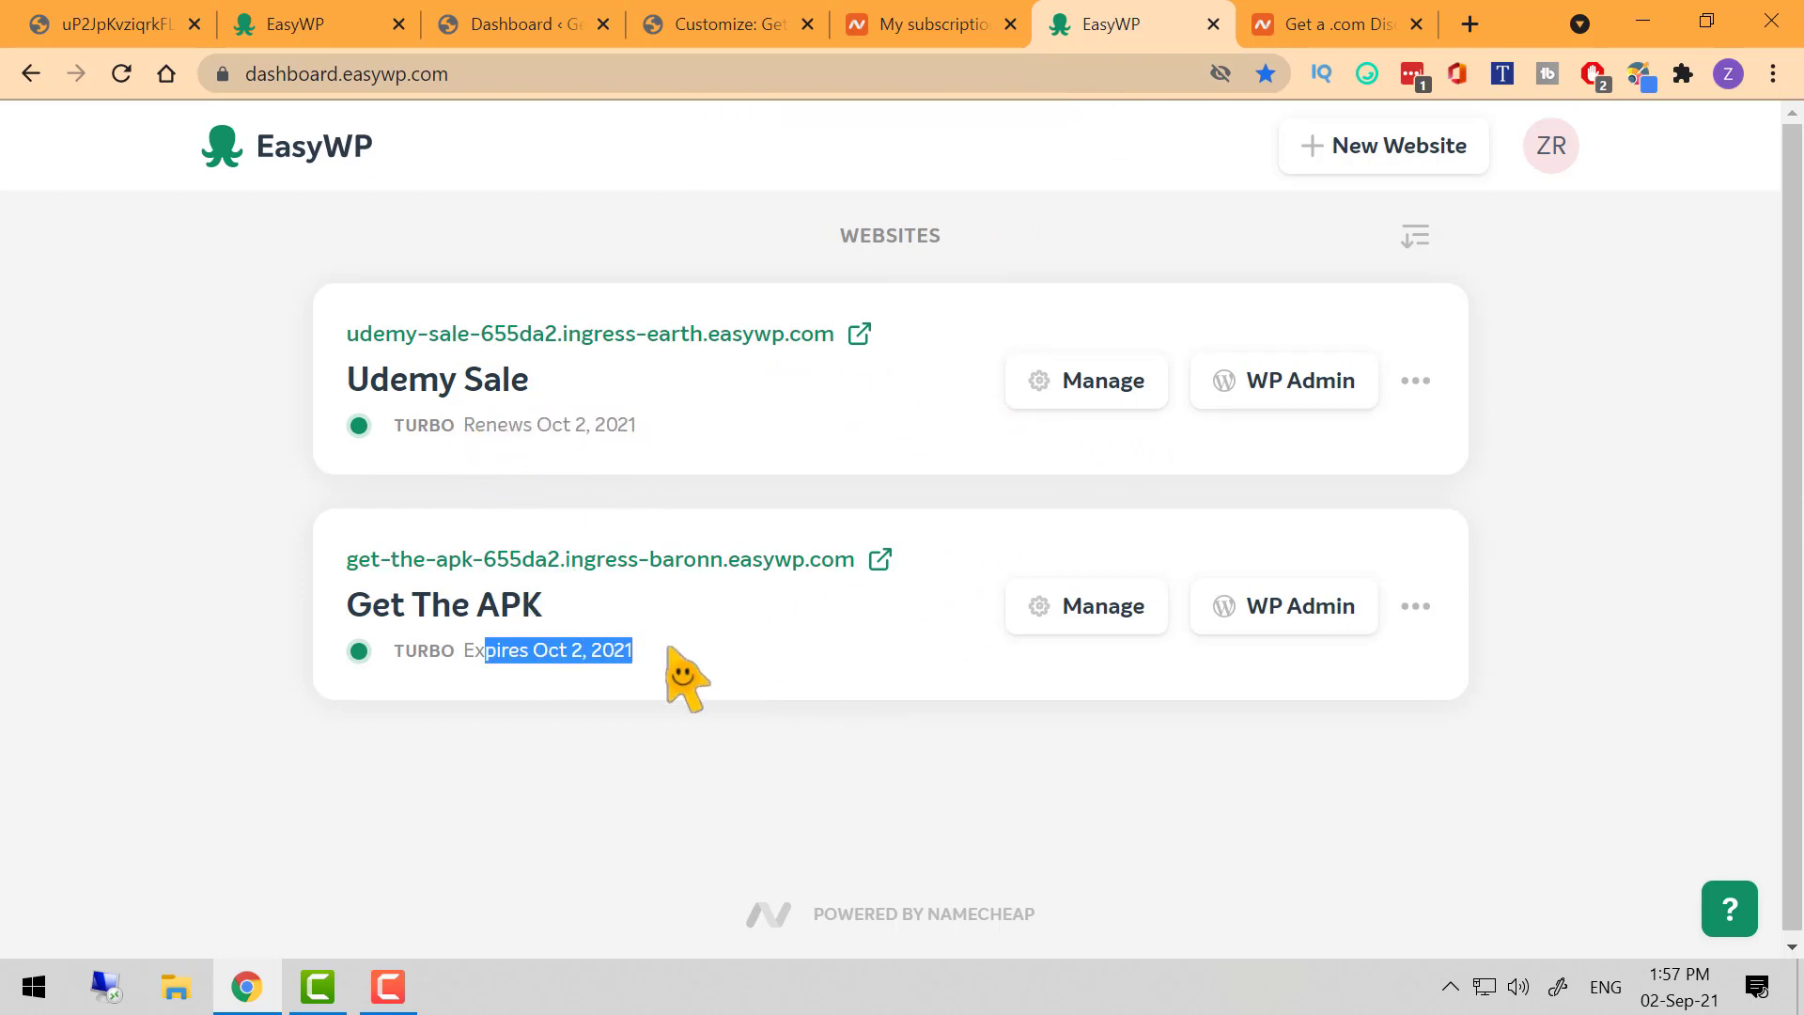
{"action": "left_click", "coordinate": [947, 20]}
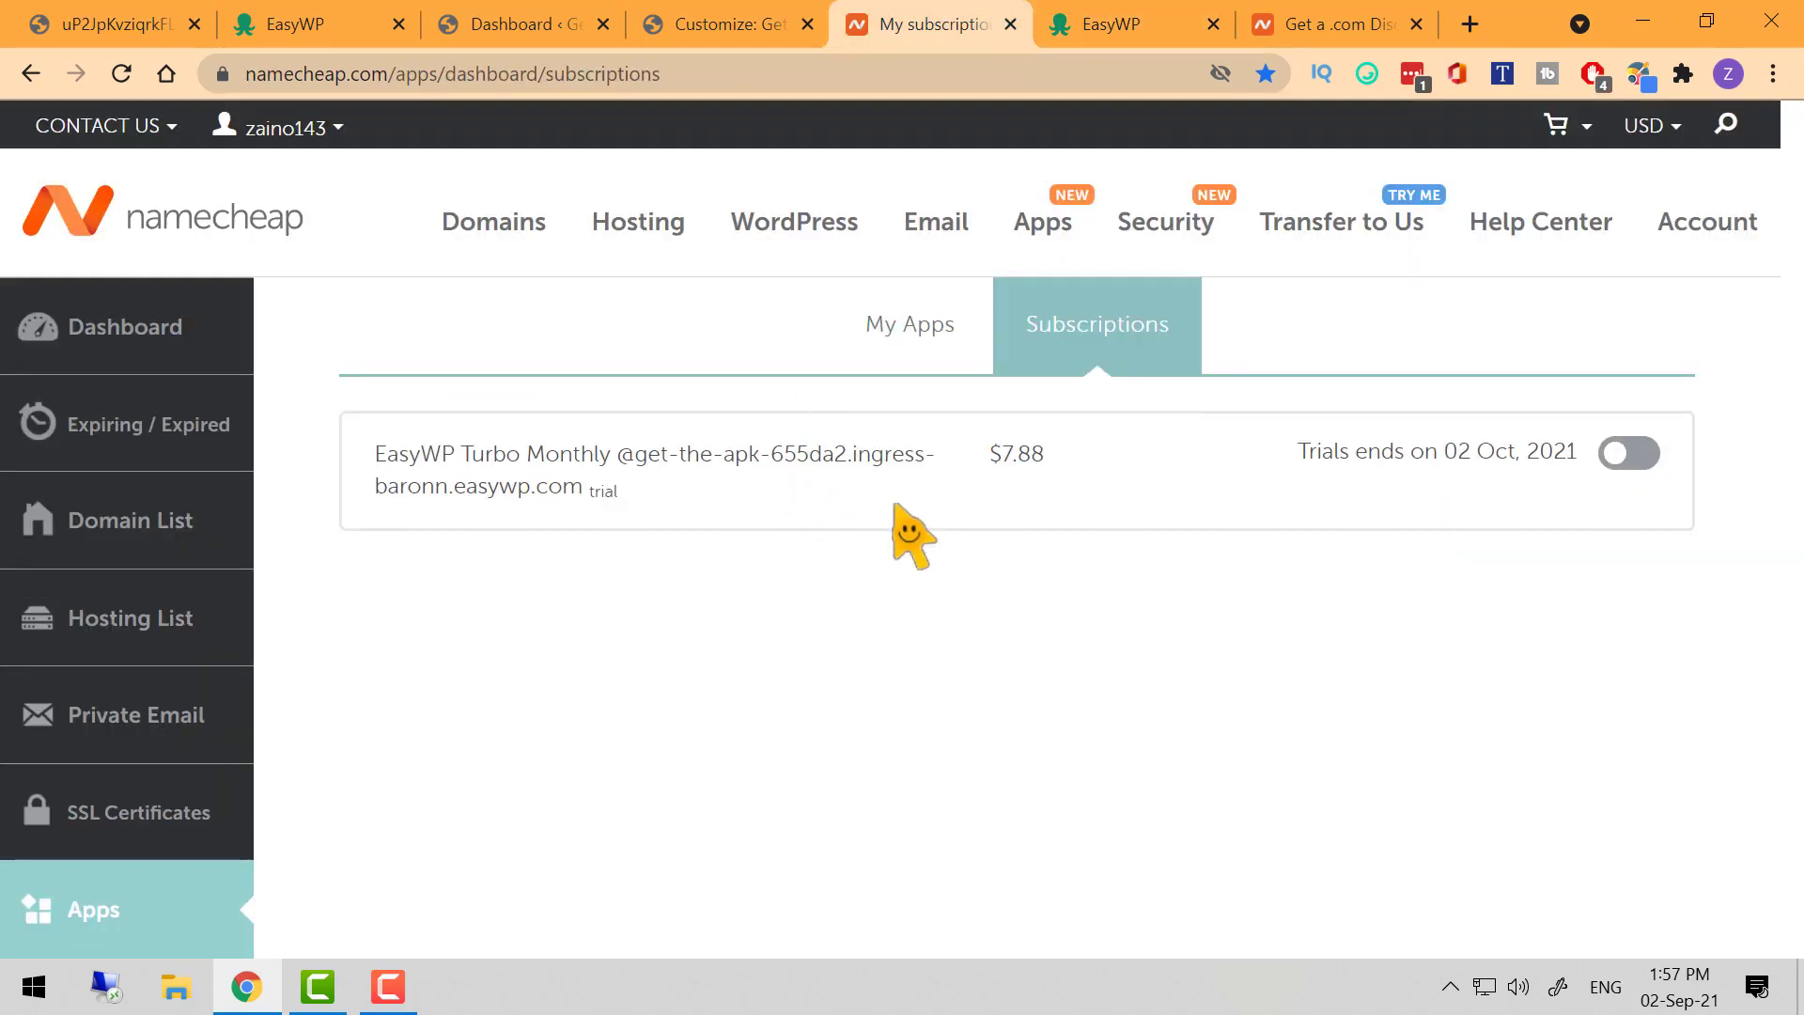
{"action": "left_click", "coordinate": [120, 73]}
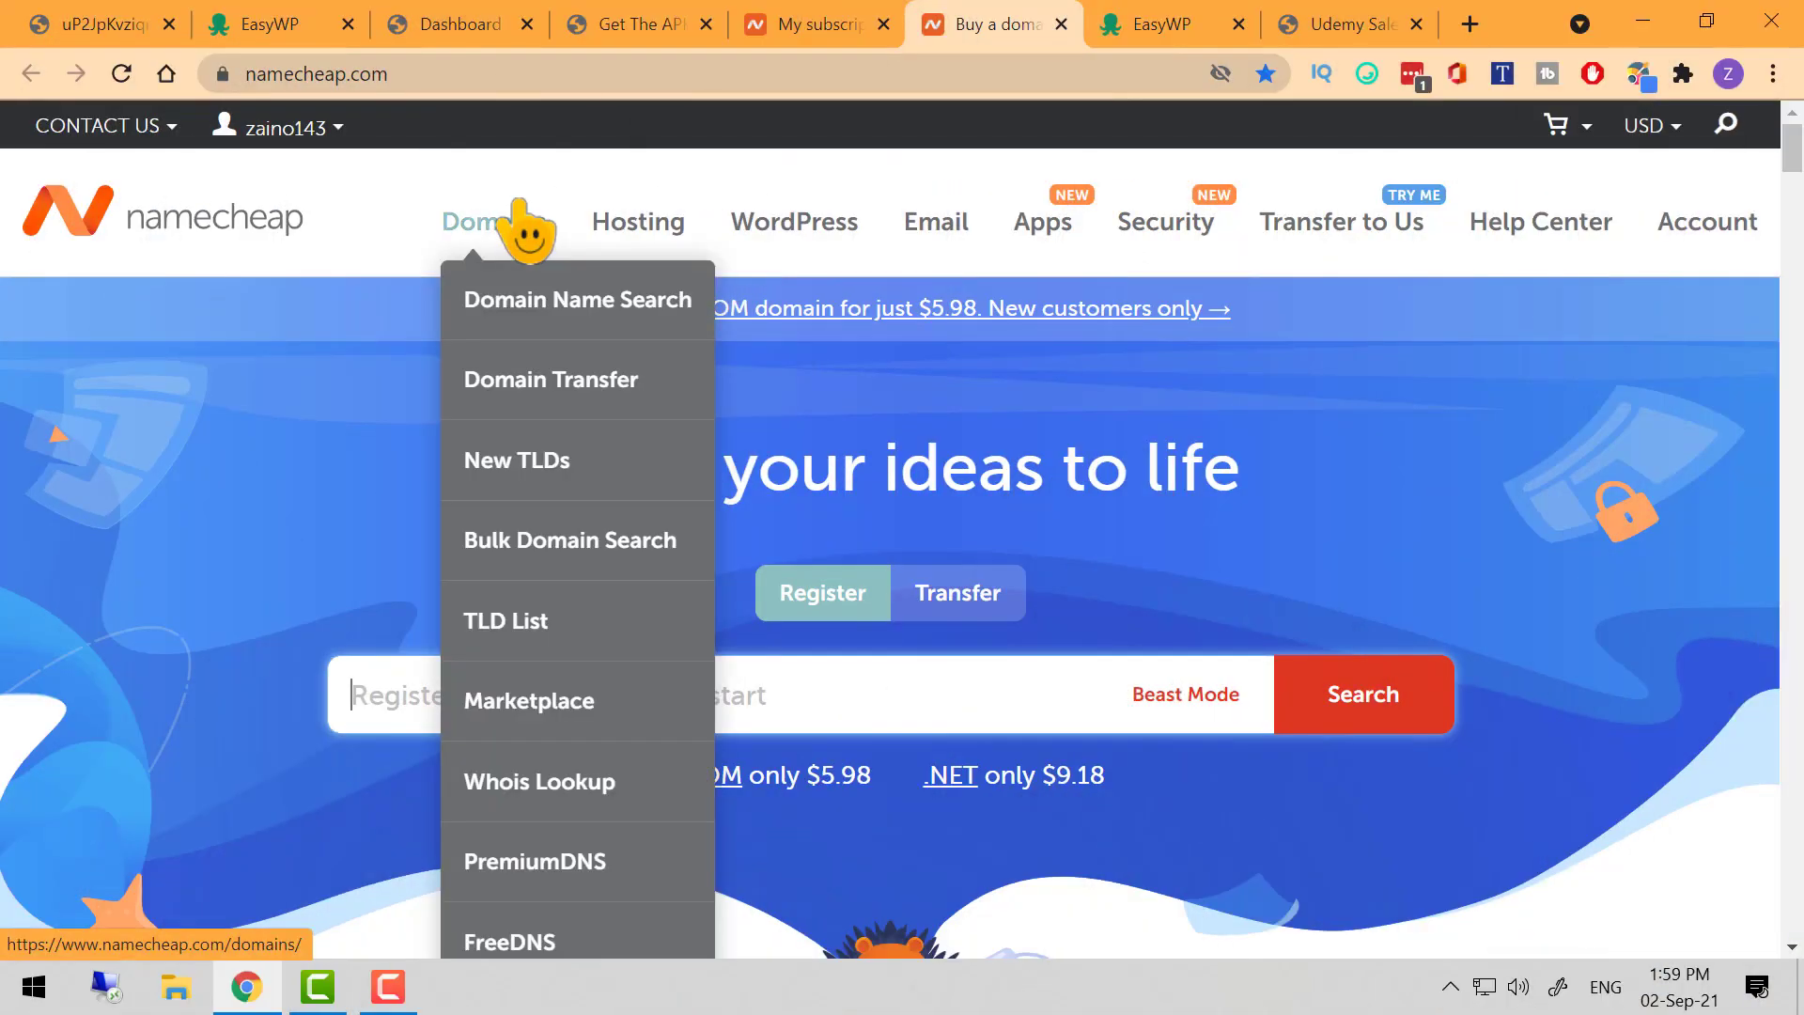
Open Namecheap's Shared Hosting plans and highlight the website allowance and SSD storage of the Stellar plan
{"action": "mouse_move", "coordinate": [631, 225]}
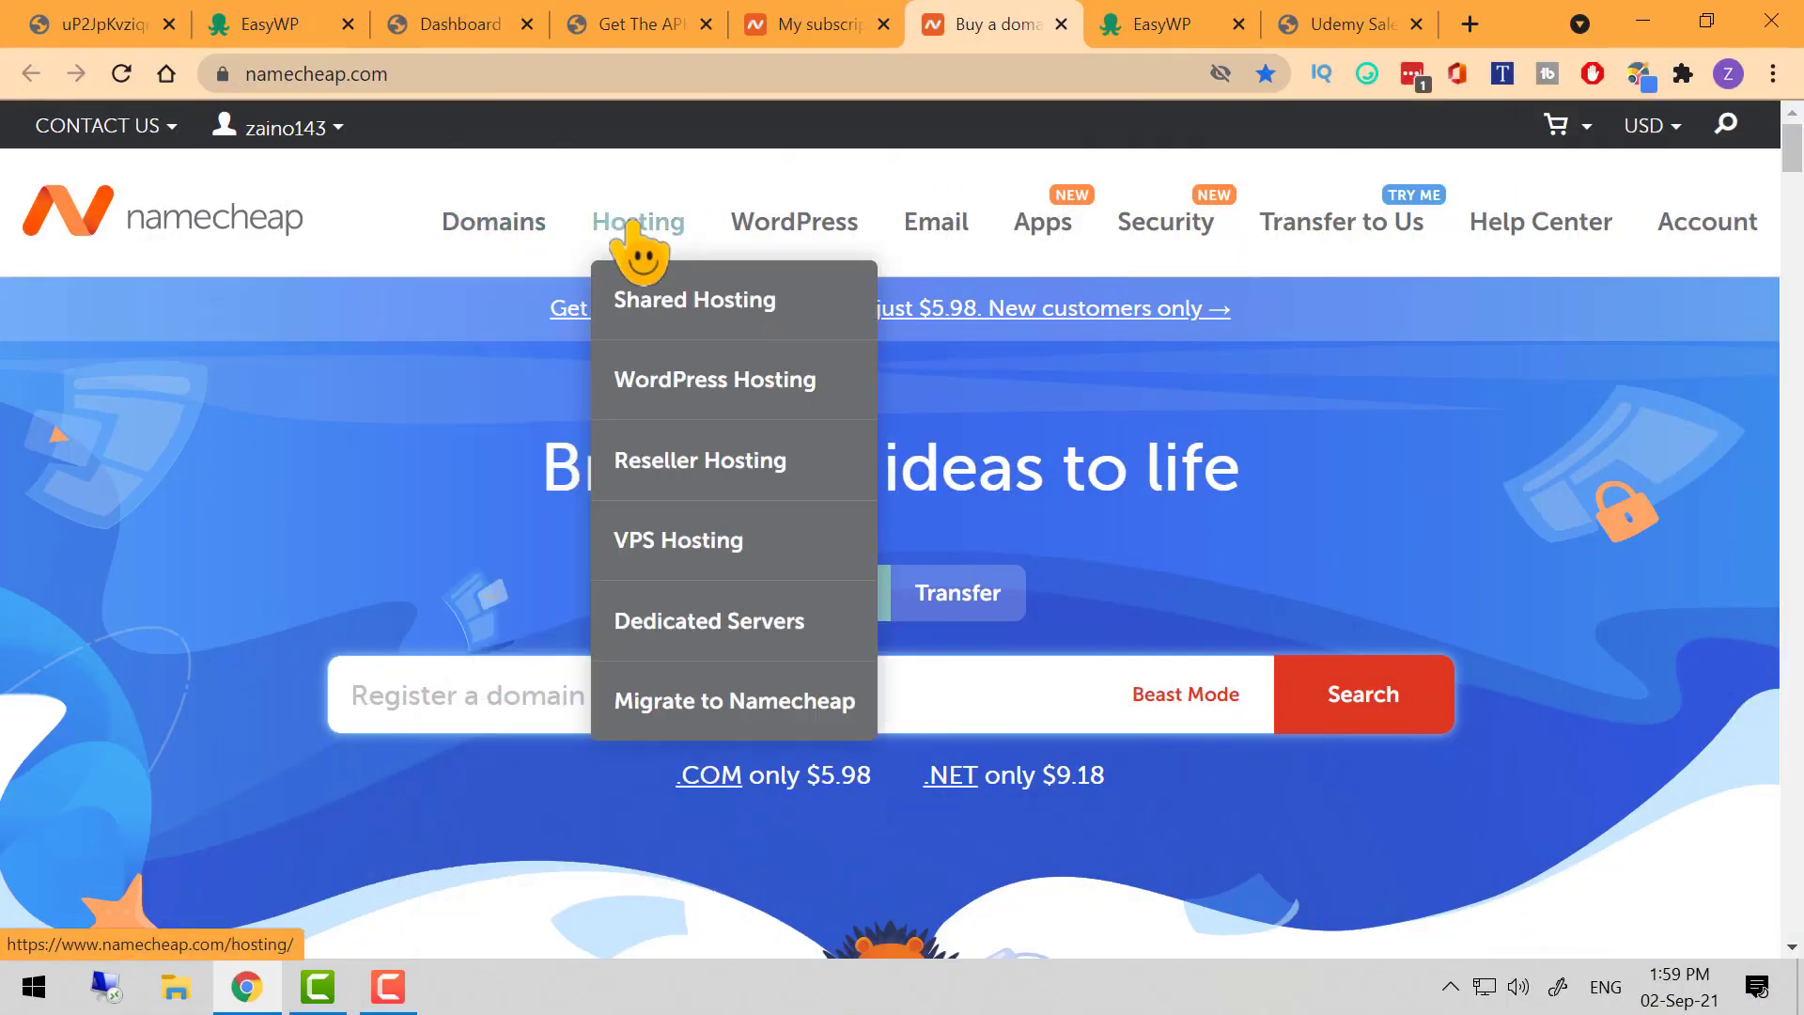
{"action": "left_click", "coordinate": [714, 324]}
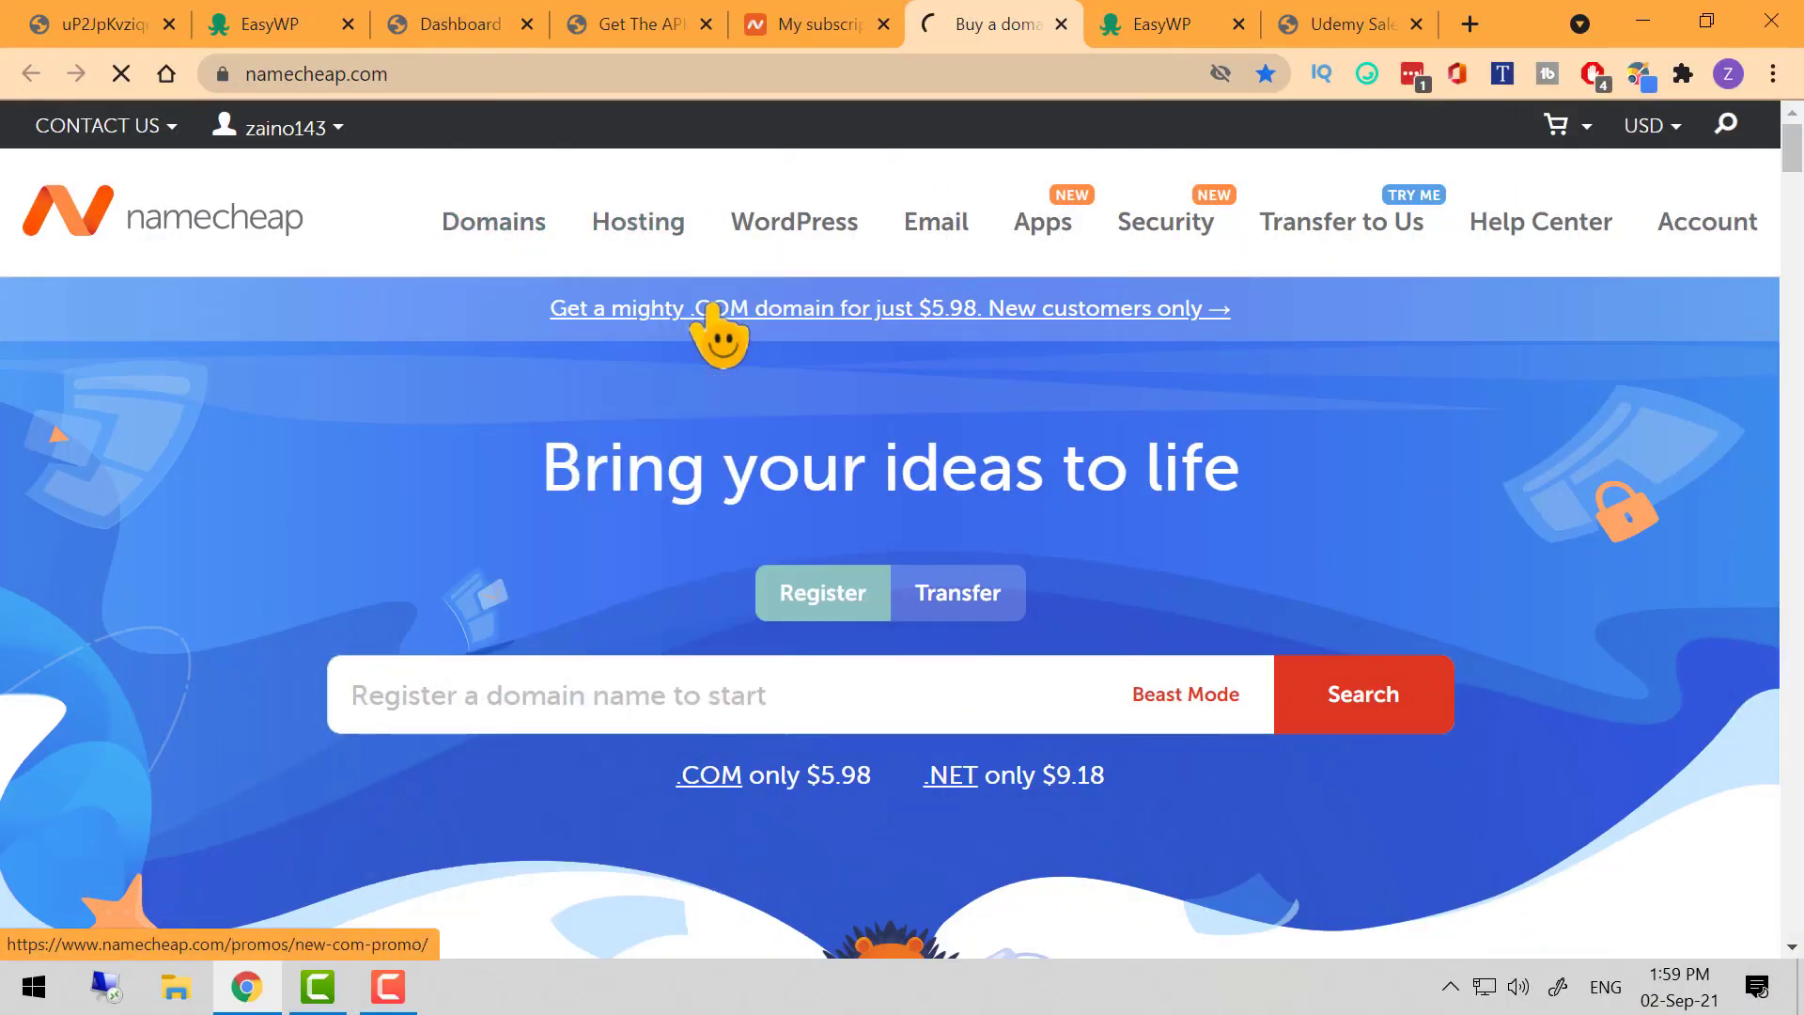
{"action": "scroll", "coordinate": [644, 676], "scroll_direction": "down", "scroll_amount": 4}
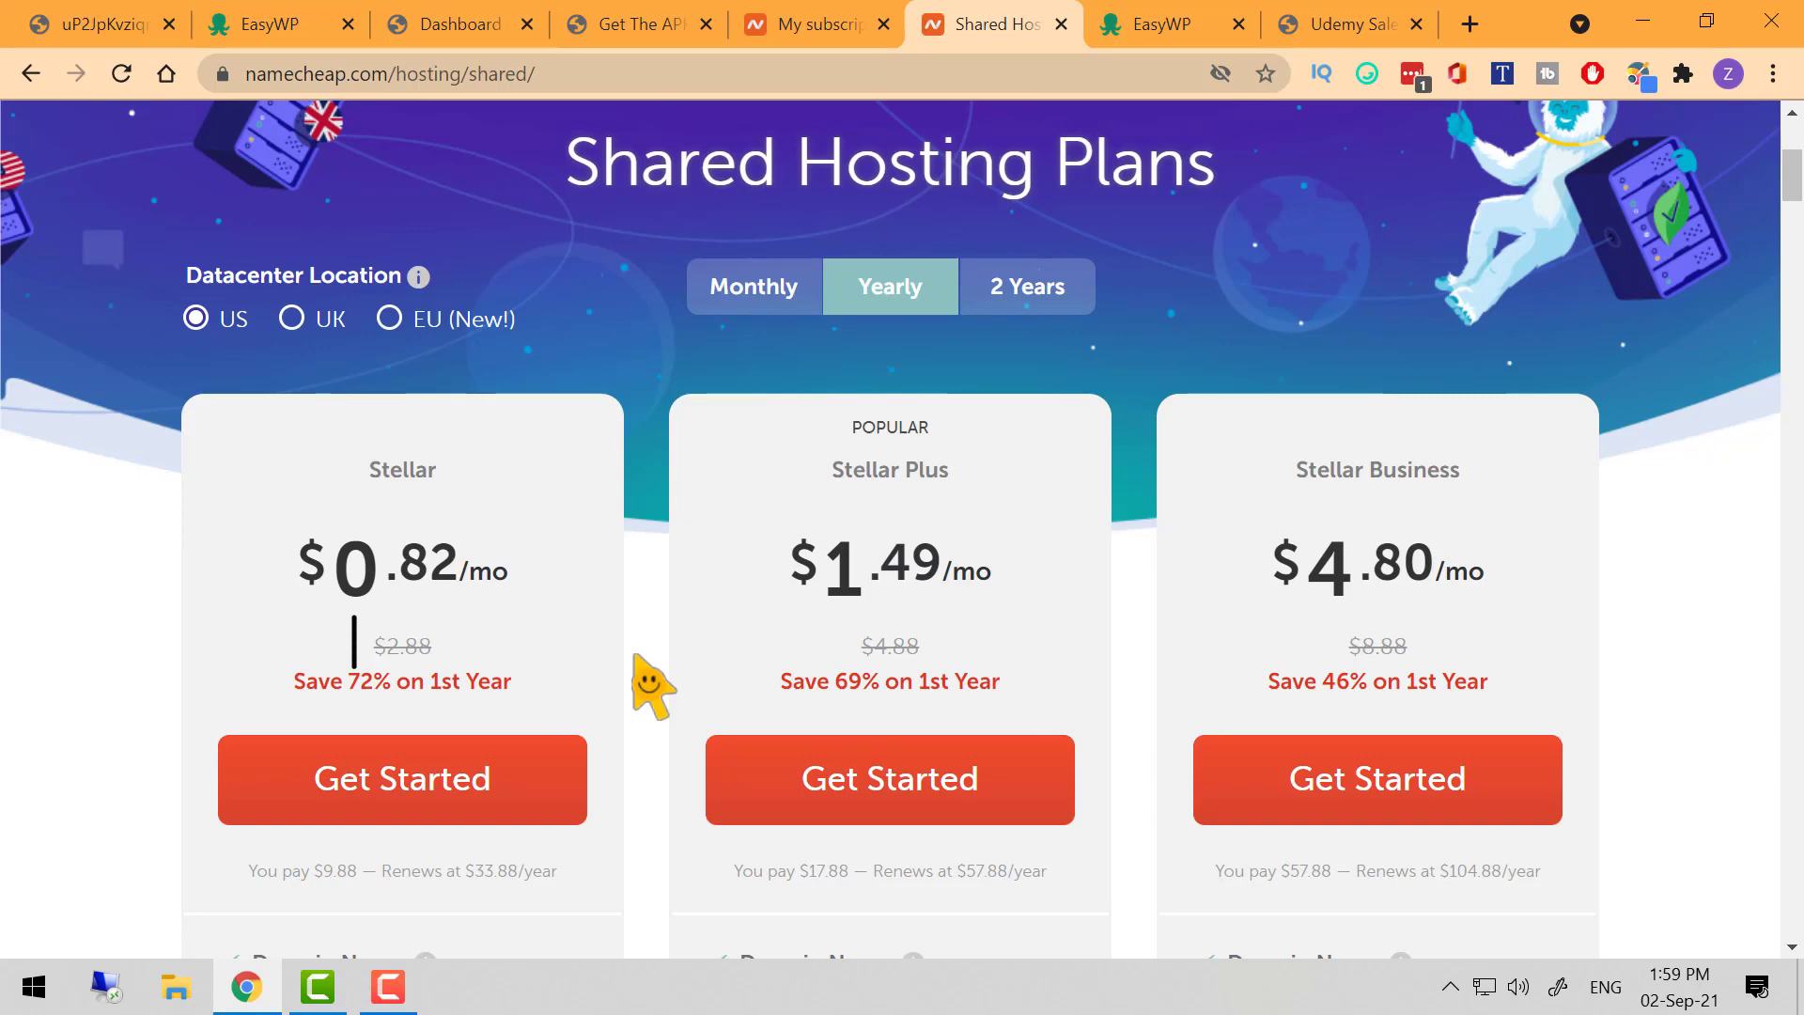
{"action": "scroll", "coordinate": [650, 686], "scroll_direction": "down", "scroll_amount": 3}
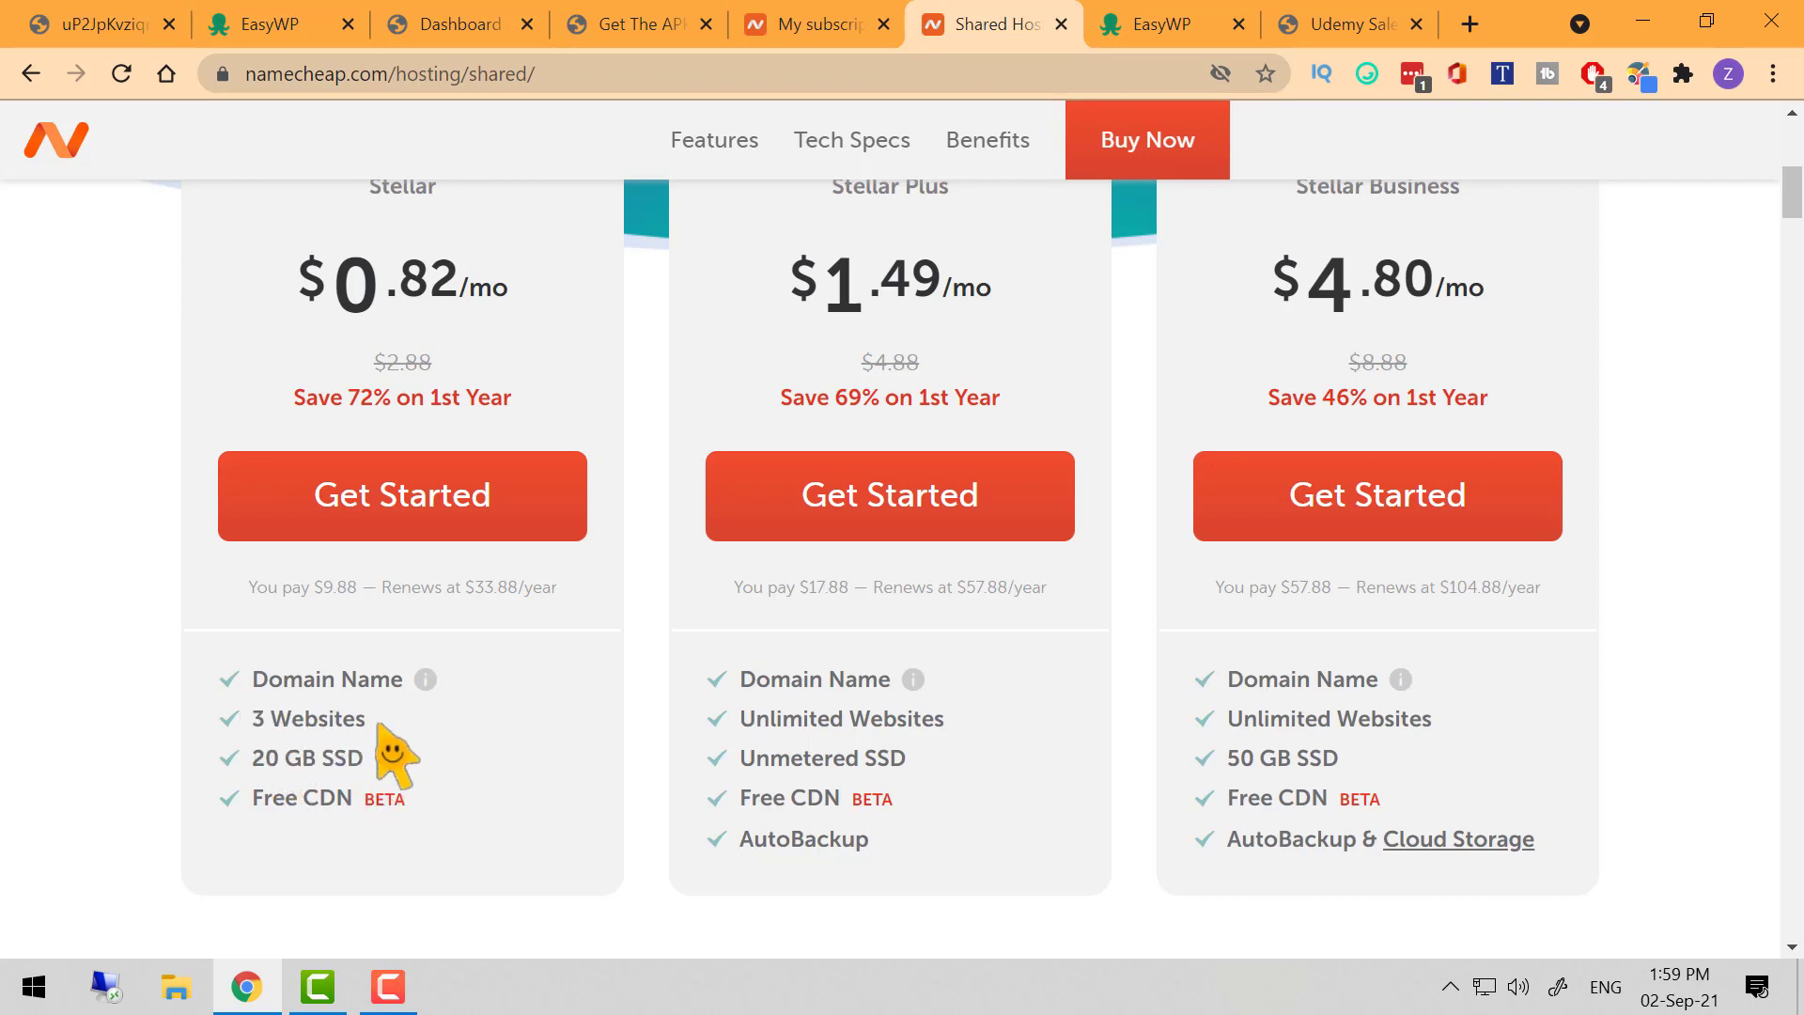
{"action": "left_click_drag", "start_coordinate": [252, 719], "coordinate": [349, 726]}
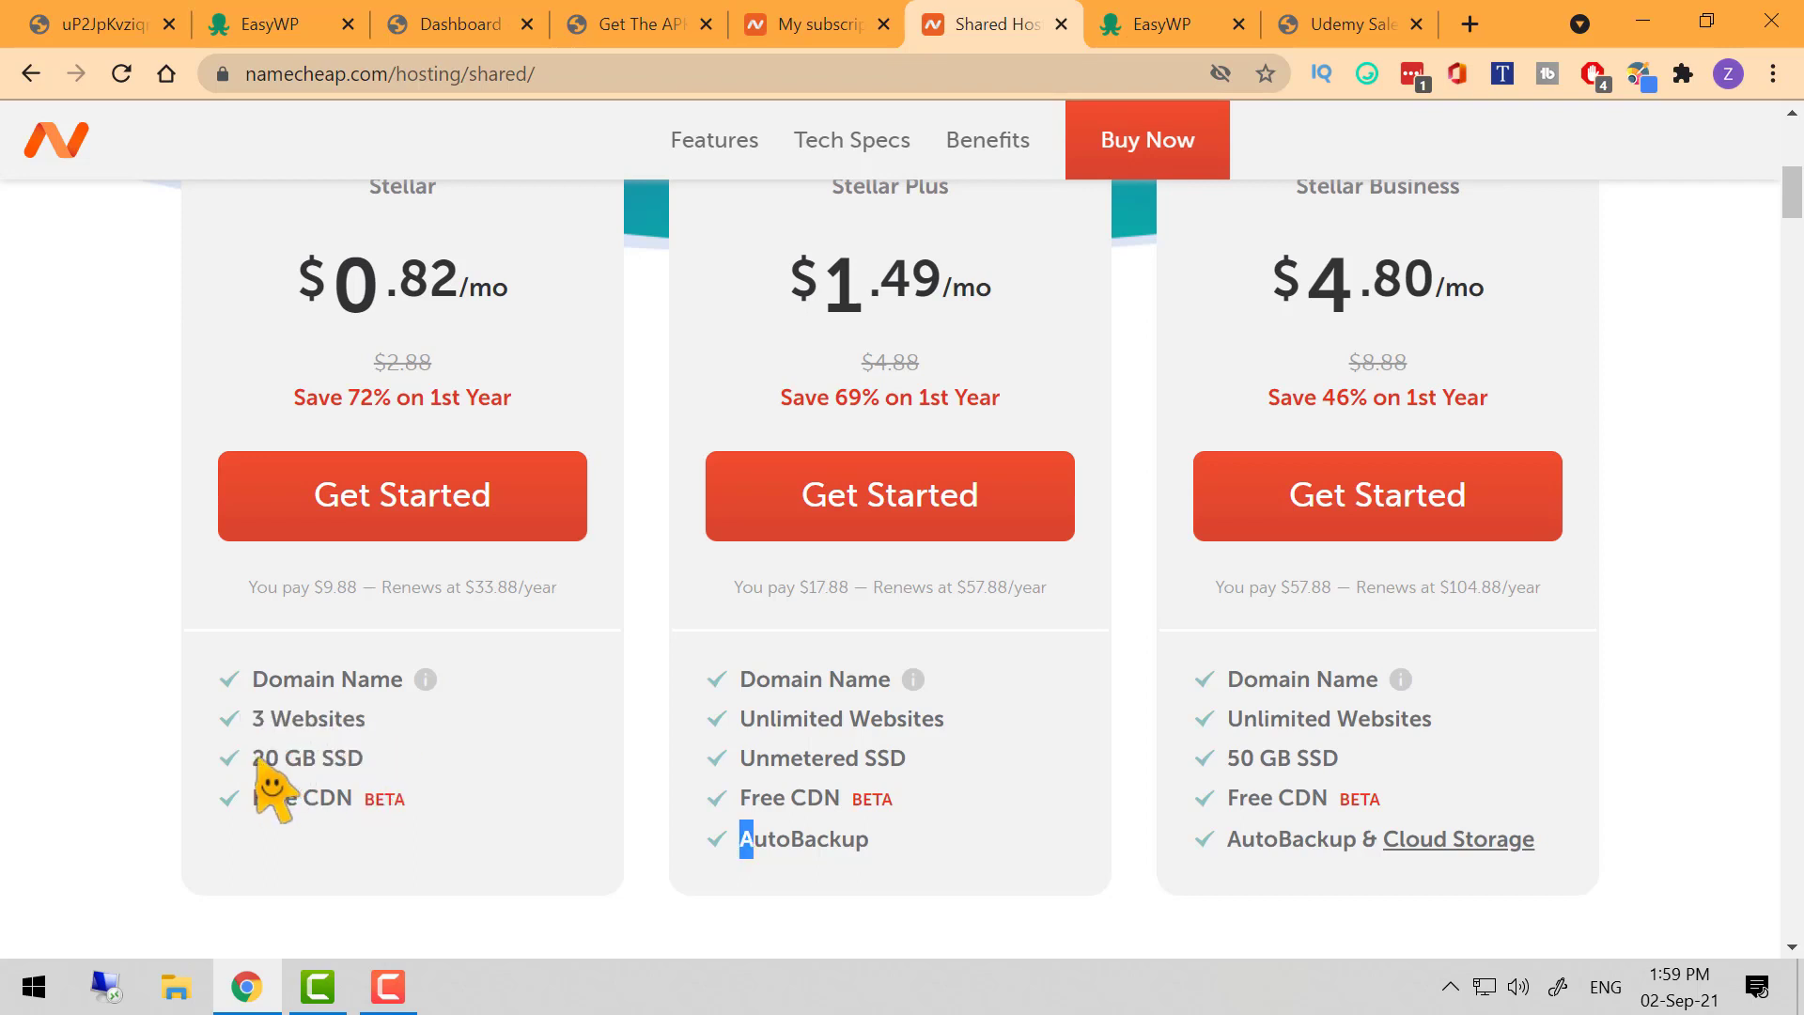
{"action": "left_click_drag", "start_coordinate": [254, 757], "coordinate": [364, 761]}
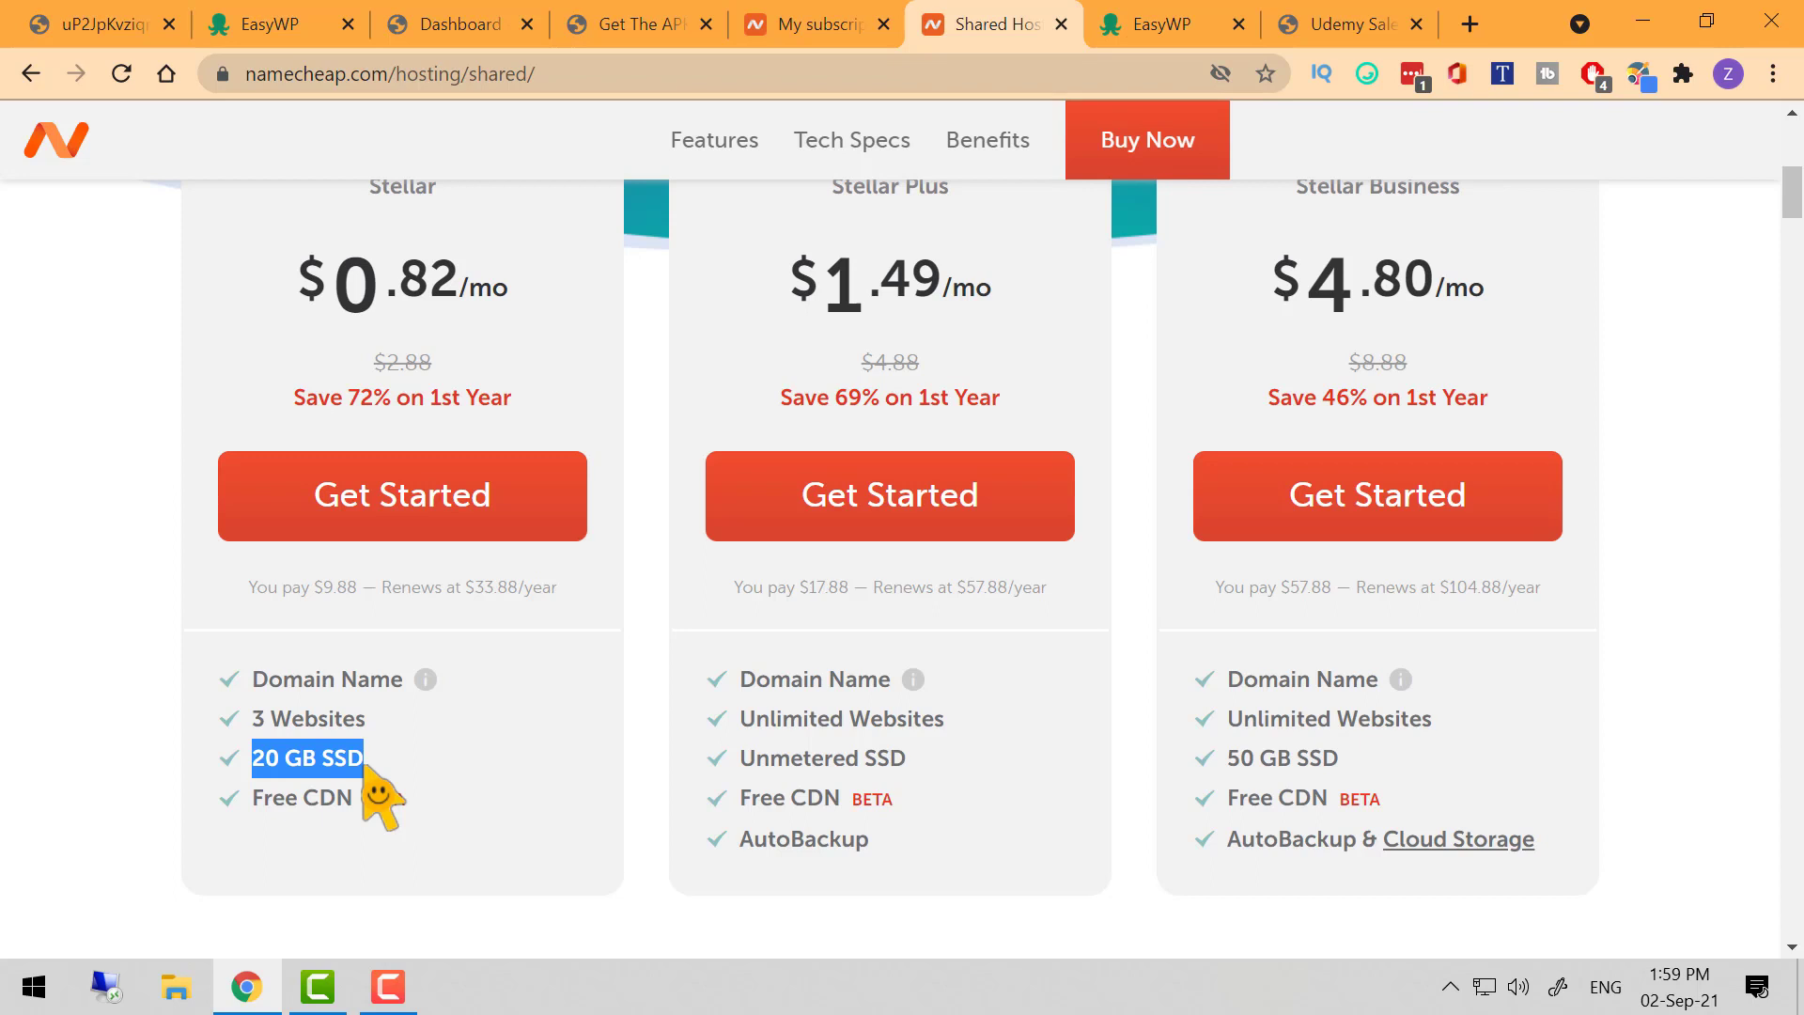
Highlight the Stellar Plus plan's yearly-billing price and first-year payment, and examine its websites, storage, CDN and backup features
{"action": "scroll", "coordinate": [419, 736], "scroll_direction": "up", "scroll_amount": 3}
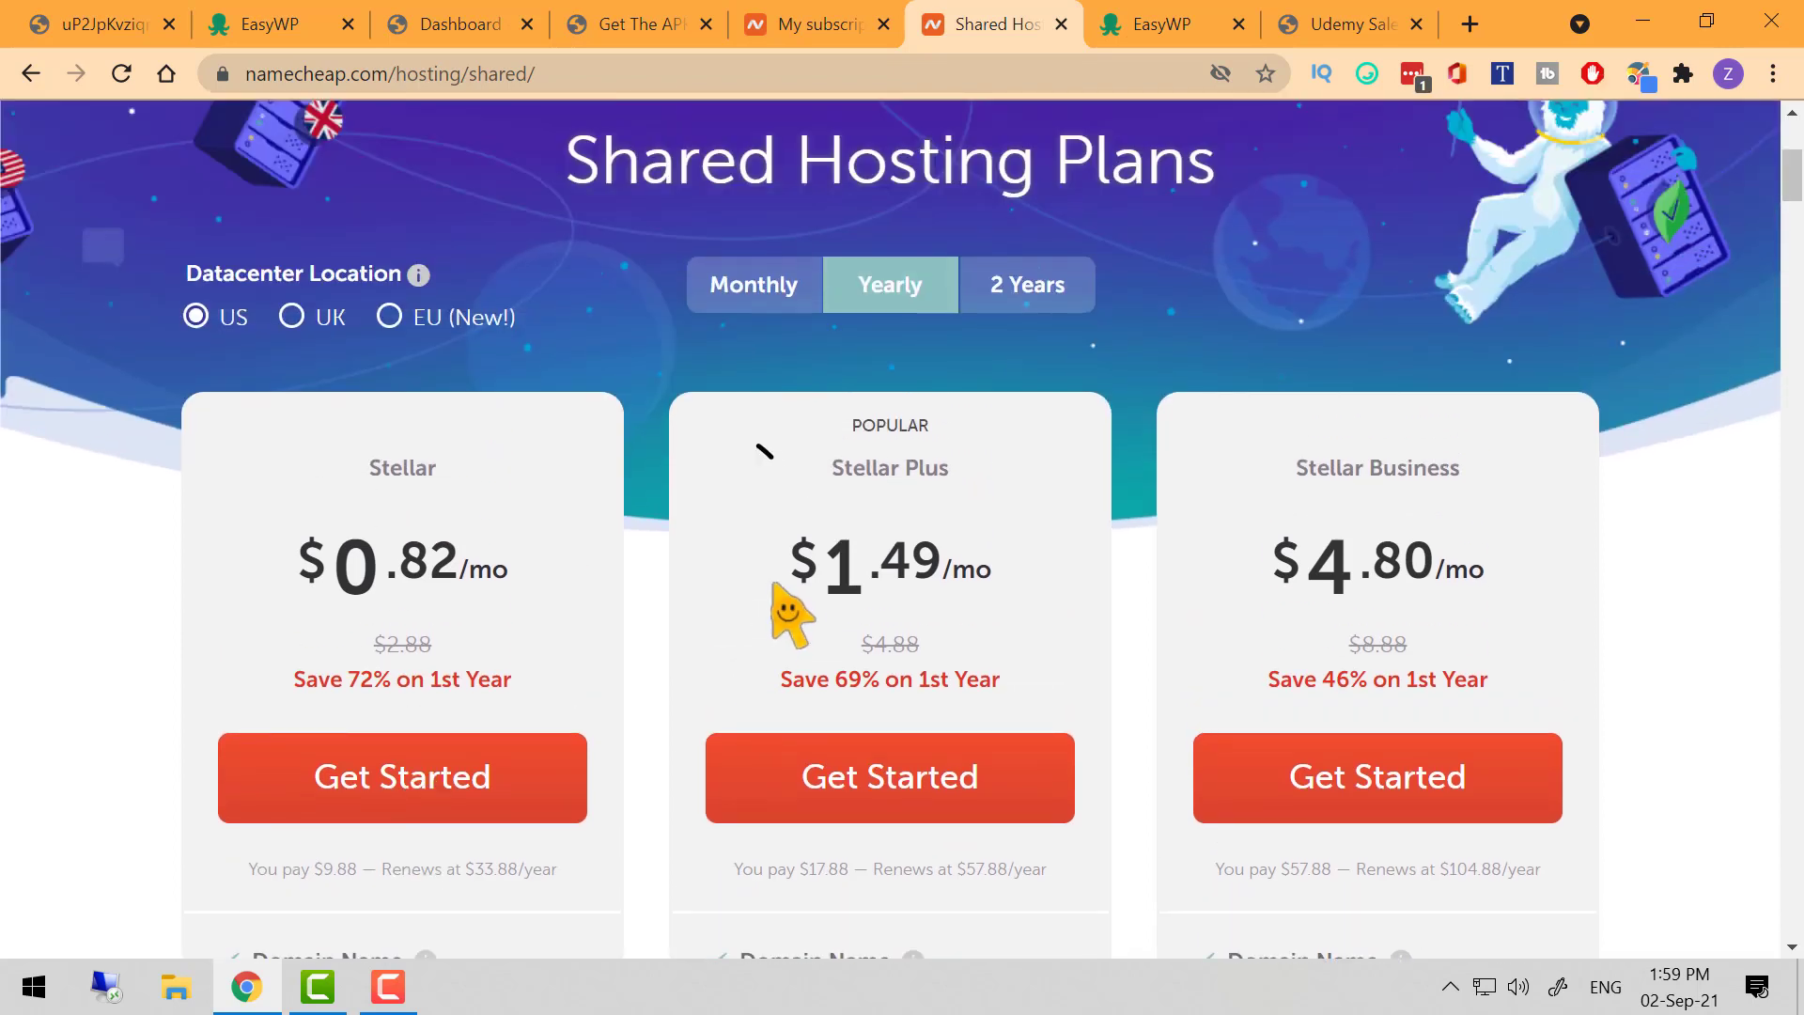
{"action": "left_click_drag", "start_coordinate": [789, 561], "coordinate": [978, 595]}
{"action": "left_click_drag", "start_coordinate": [733, 869], "coordinate": [852, 869]}
{"action": "scroll", "coordinate": [845, 865], "scroll_direction": "down", "scroll_amount": 3}
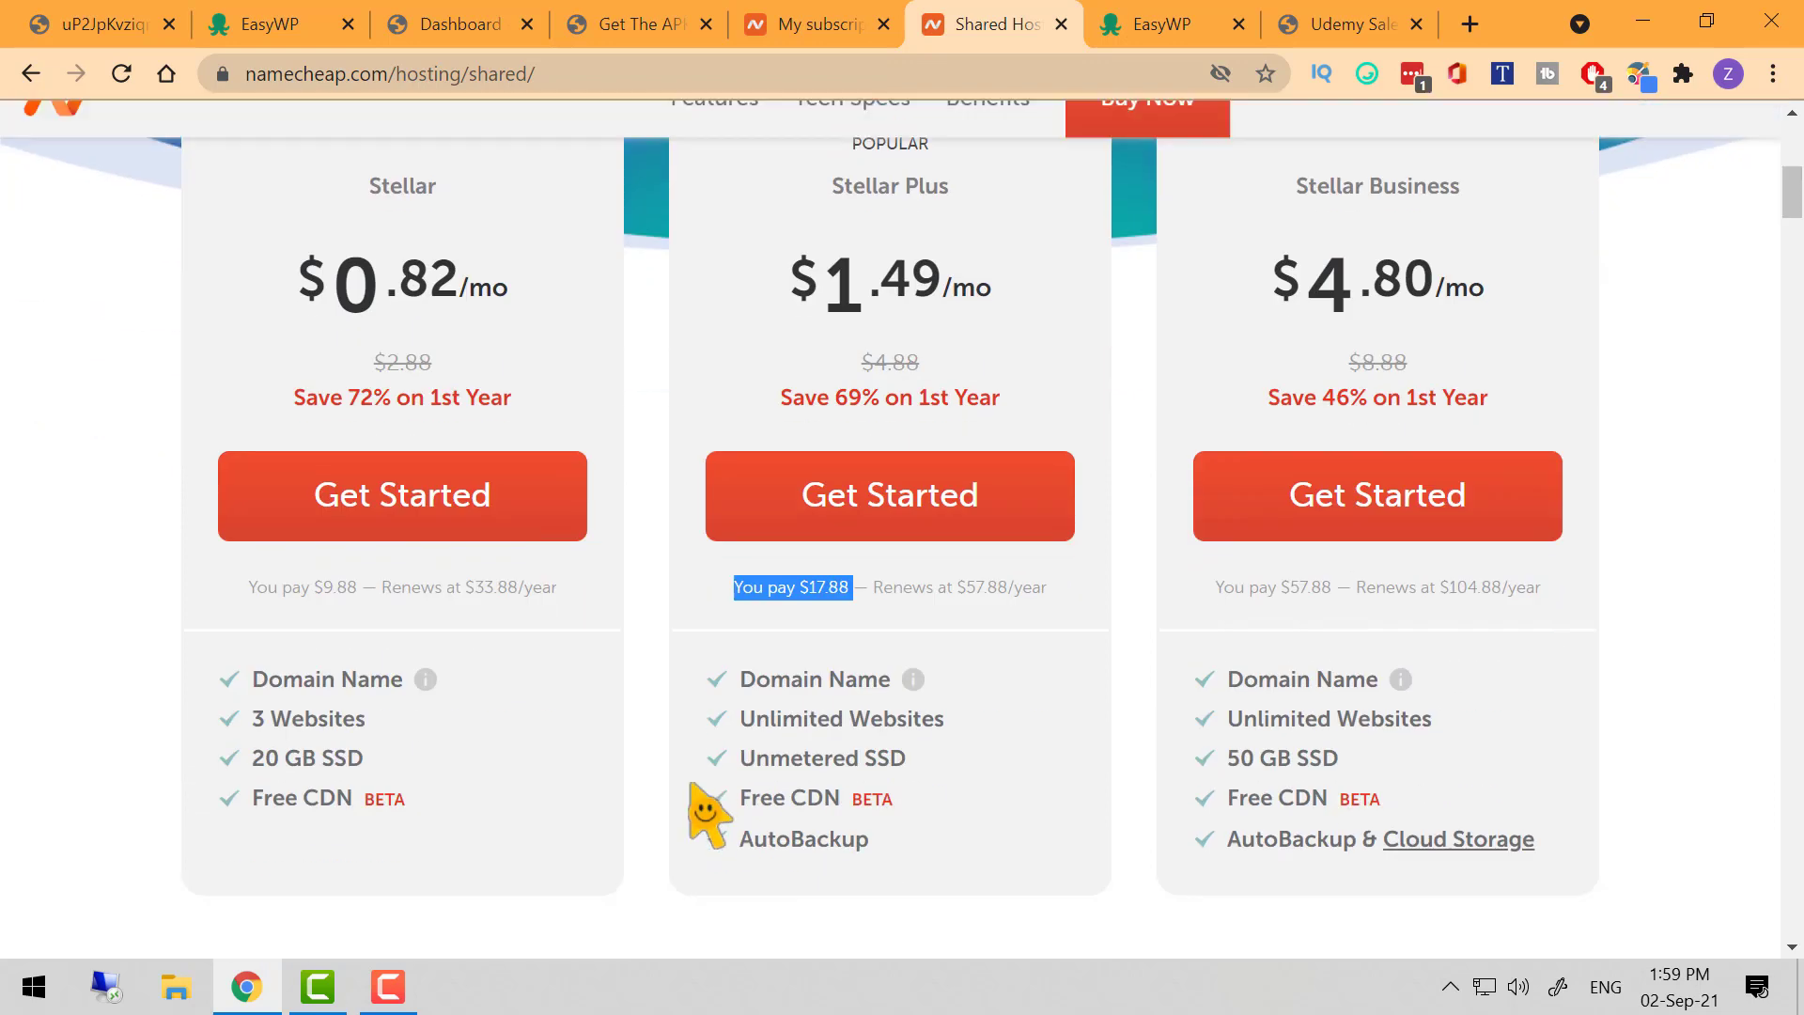
{"action": "left_click", "coordinate": [739, 683]}
{"action": "left_click_drag", "start_coordinate": [742, 724], "coordinate": [954, 736]}
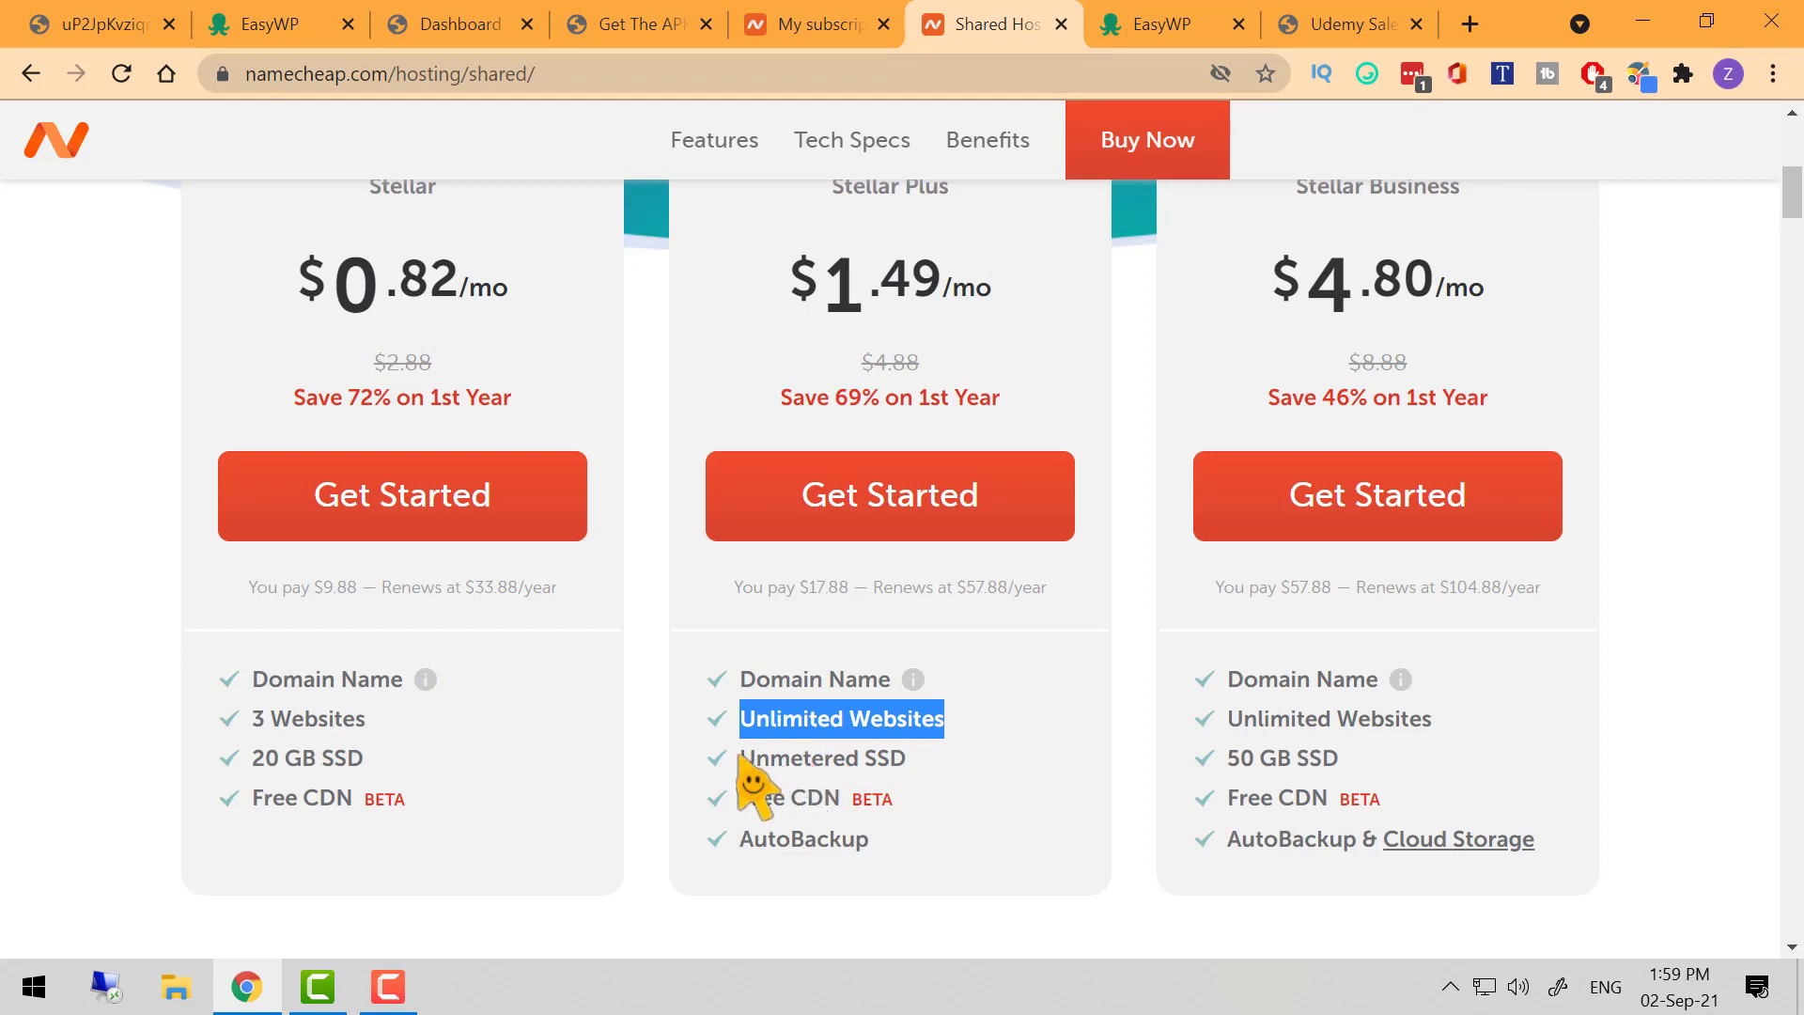
{"action": "left_click", "coordinate": [930, 756]}
{"action": "left_click_drag", "start_coordinate": [743, 798], "coordinate": [870, 834]}
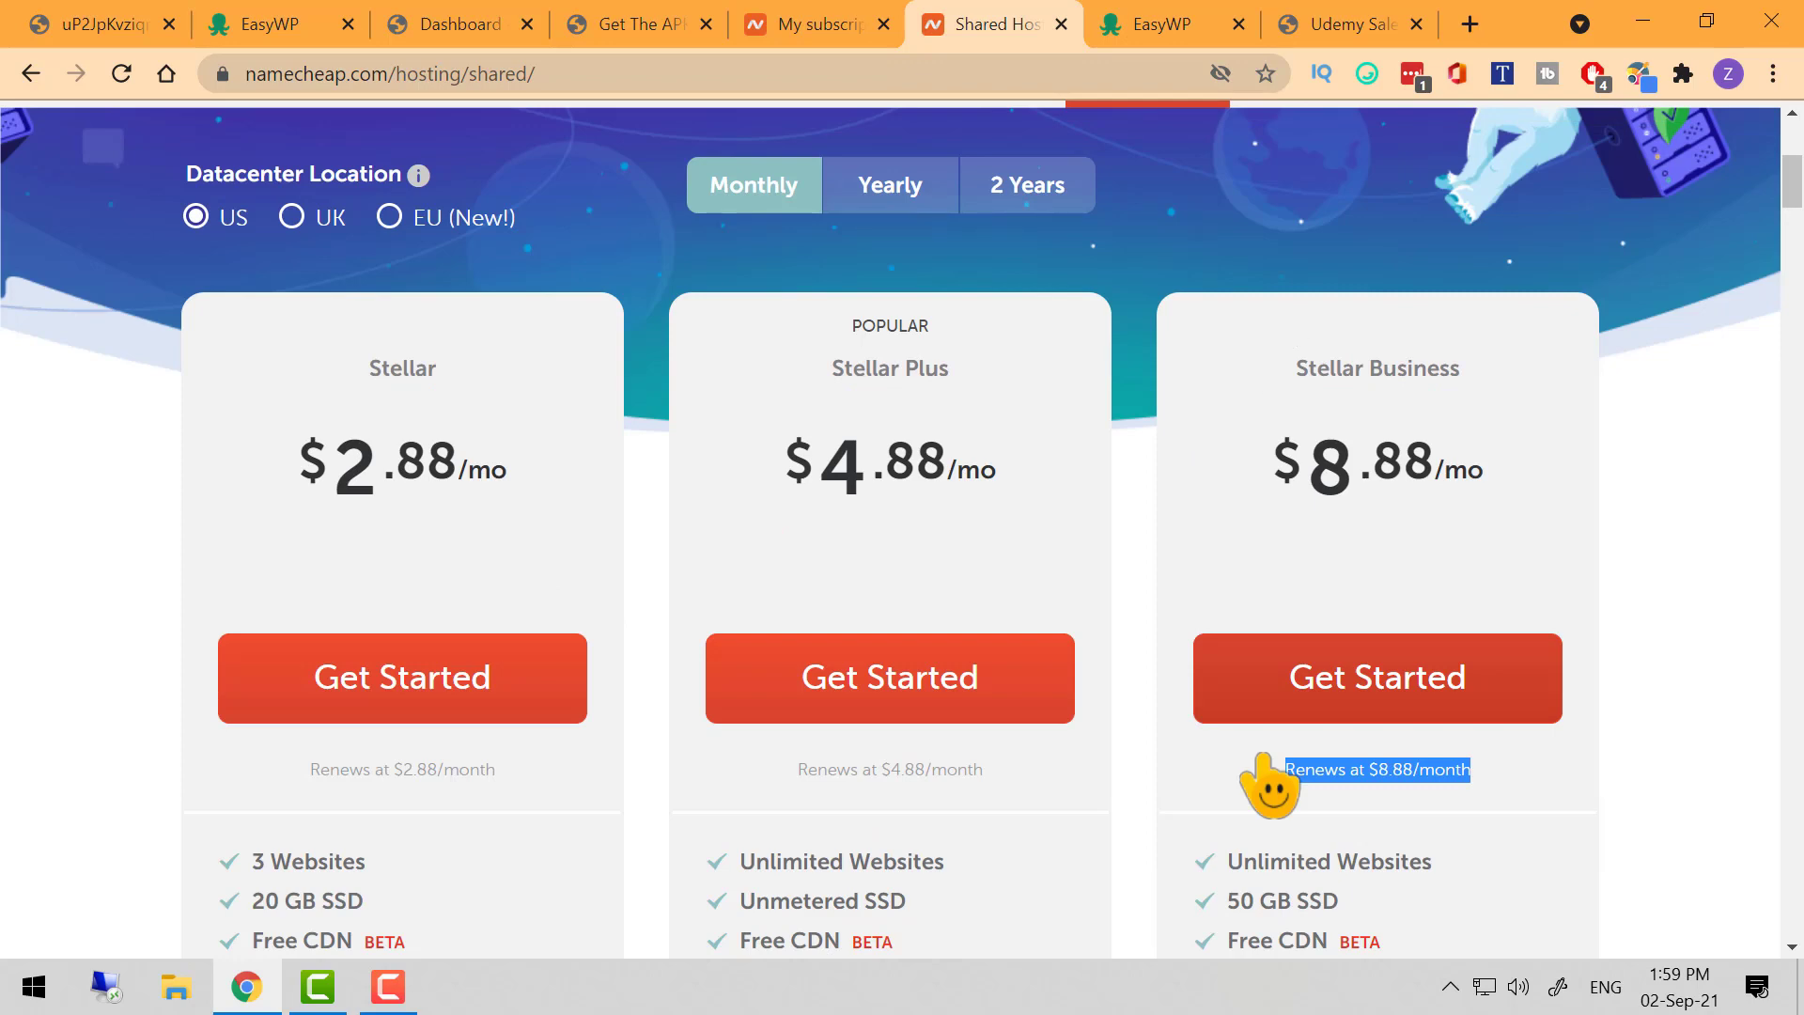
Examine the Stellar Business plan's feature list, highlighting its SSD storage and its AutoBackup and Cloud Storage entry
{"action": "scroll", "coordinate": [1262, 759], "scroll_direction": "down", "scroll_amount": 1}
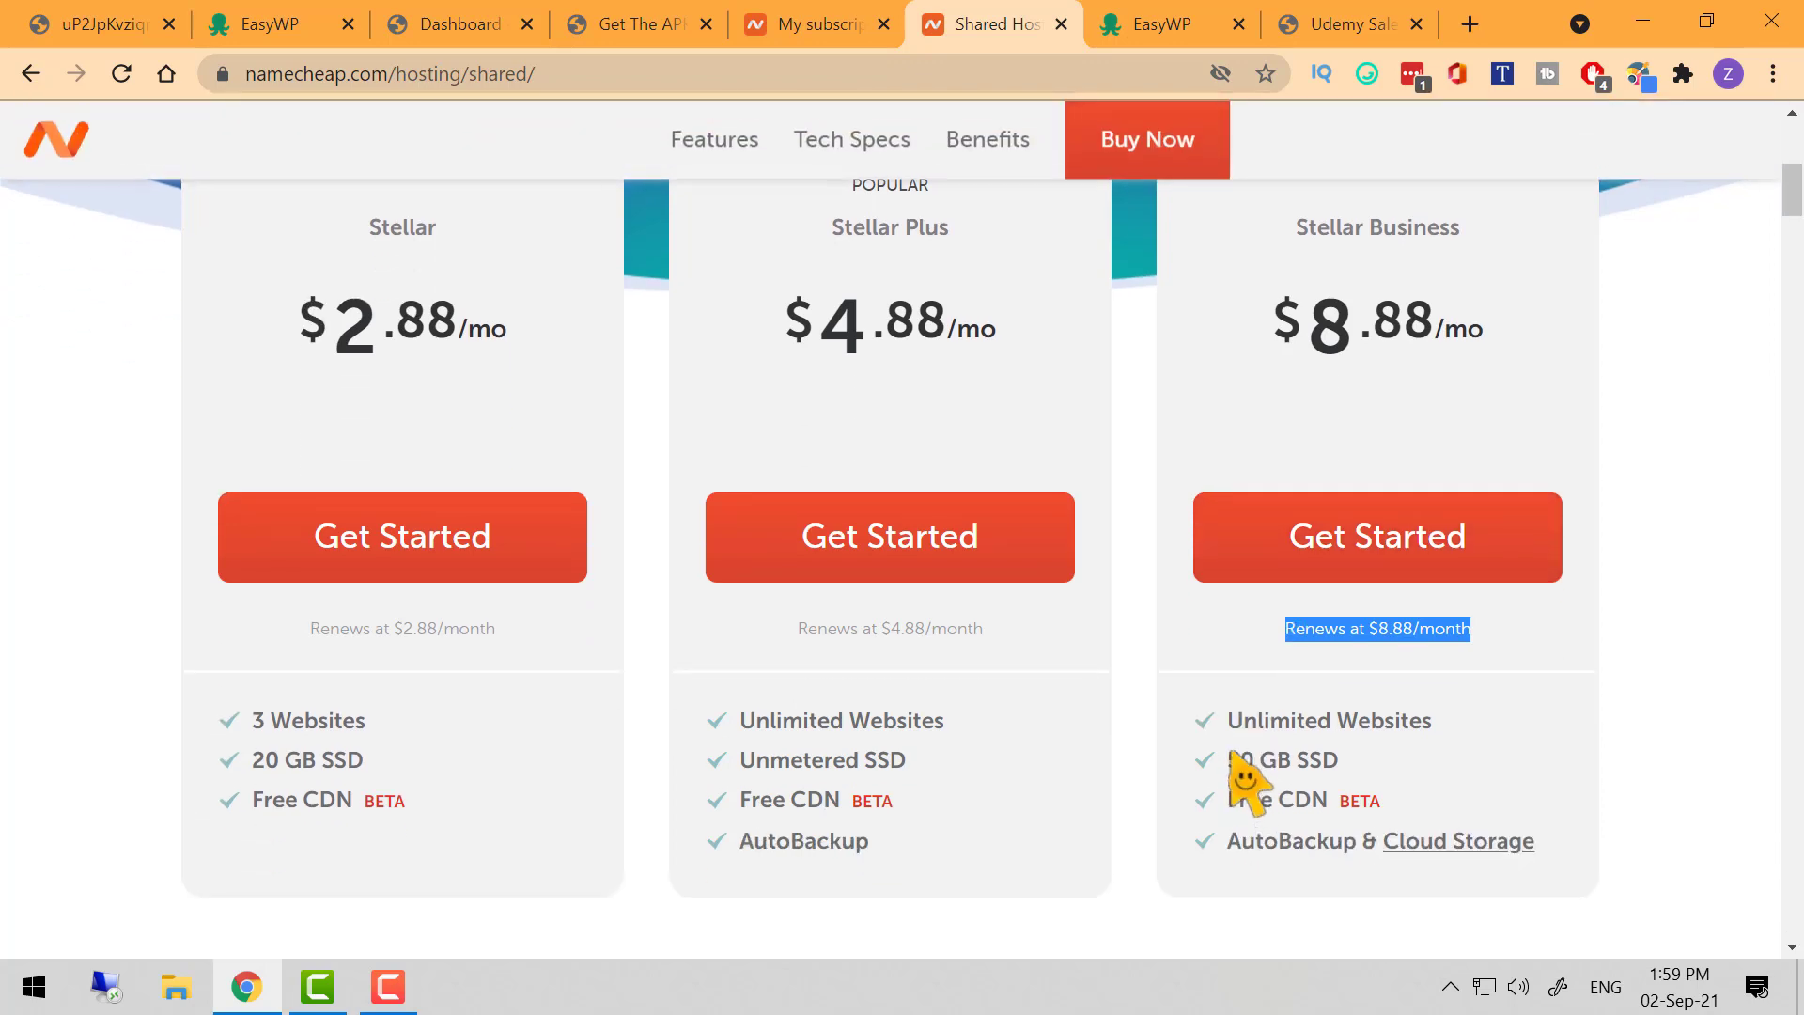
{"action": "left_click", "coordinate": [1239, 745]}
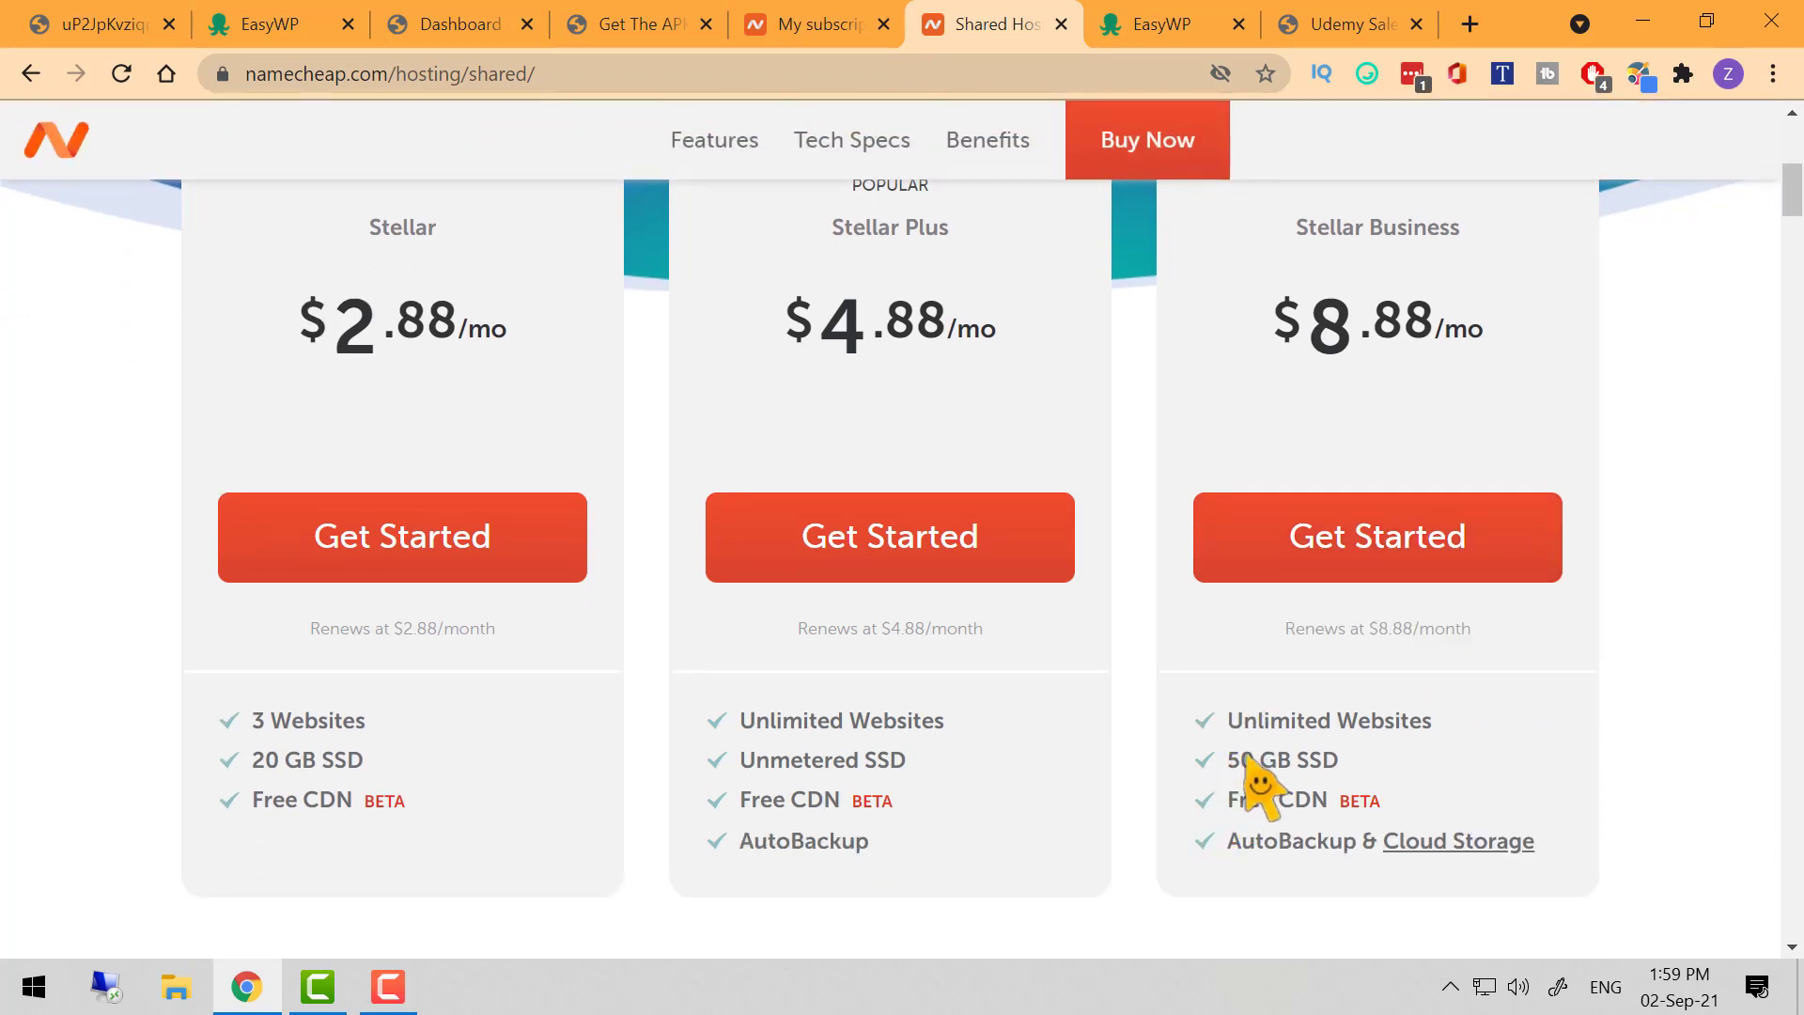
{"action": "left_click_drag", "start_coordinate": [1228, 759], "coordinate": [1285, 755]}
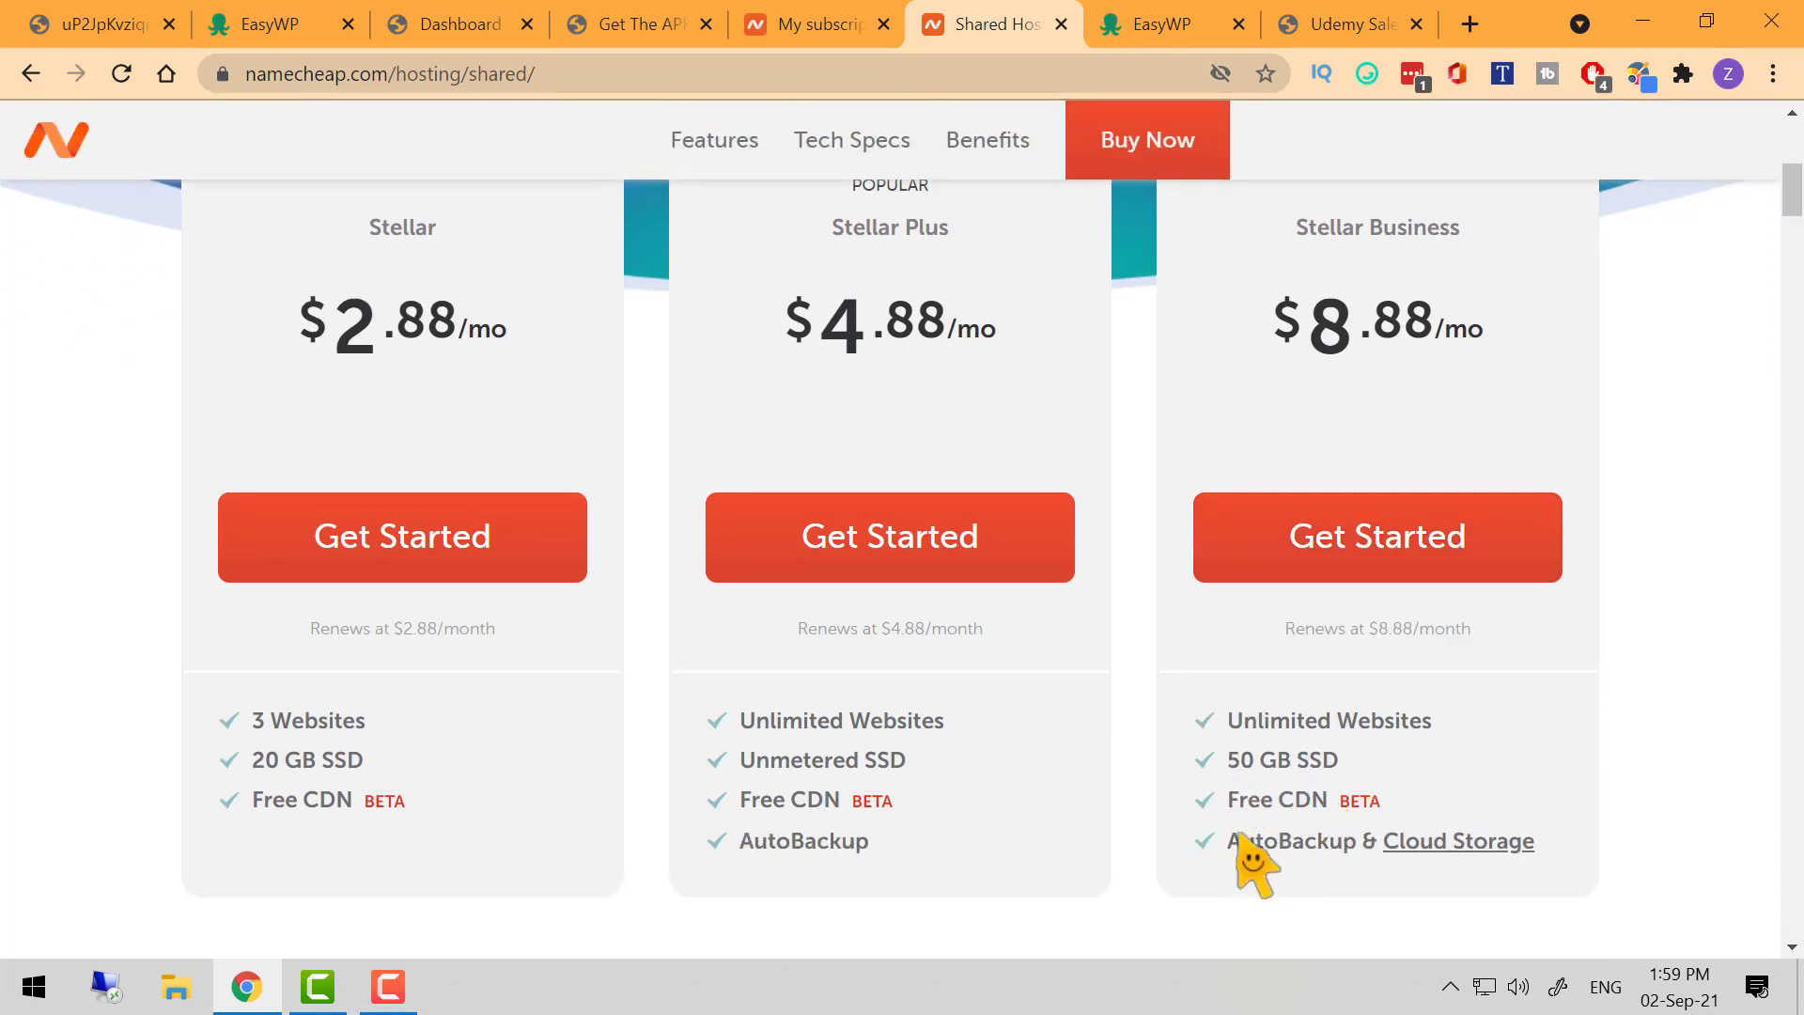
{"action": "scroll", "coordinate": [1231, 837], "scroll_direction": "down", "scroll_amount": 1}
{"action": "left_click_drag", "start_coordinate": [1231, 837], "coordinate": [1550, 710]}
{"action": "left_click", "coordinate": [1554, 712]}
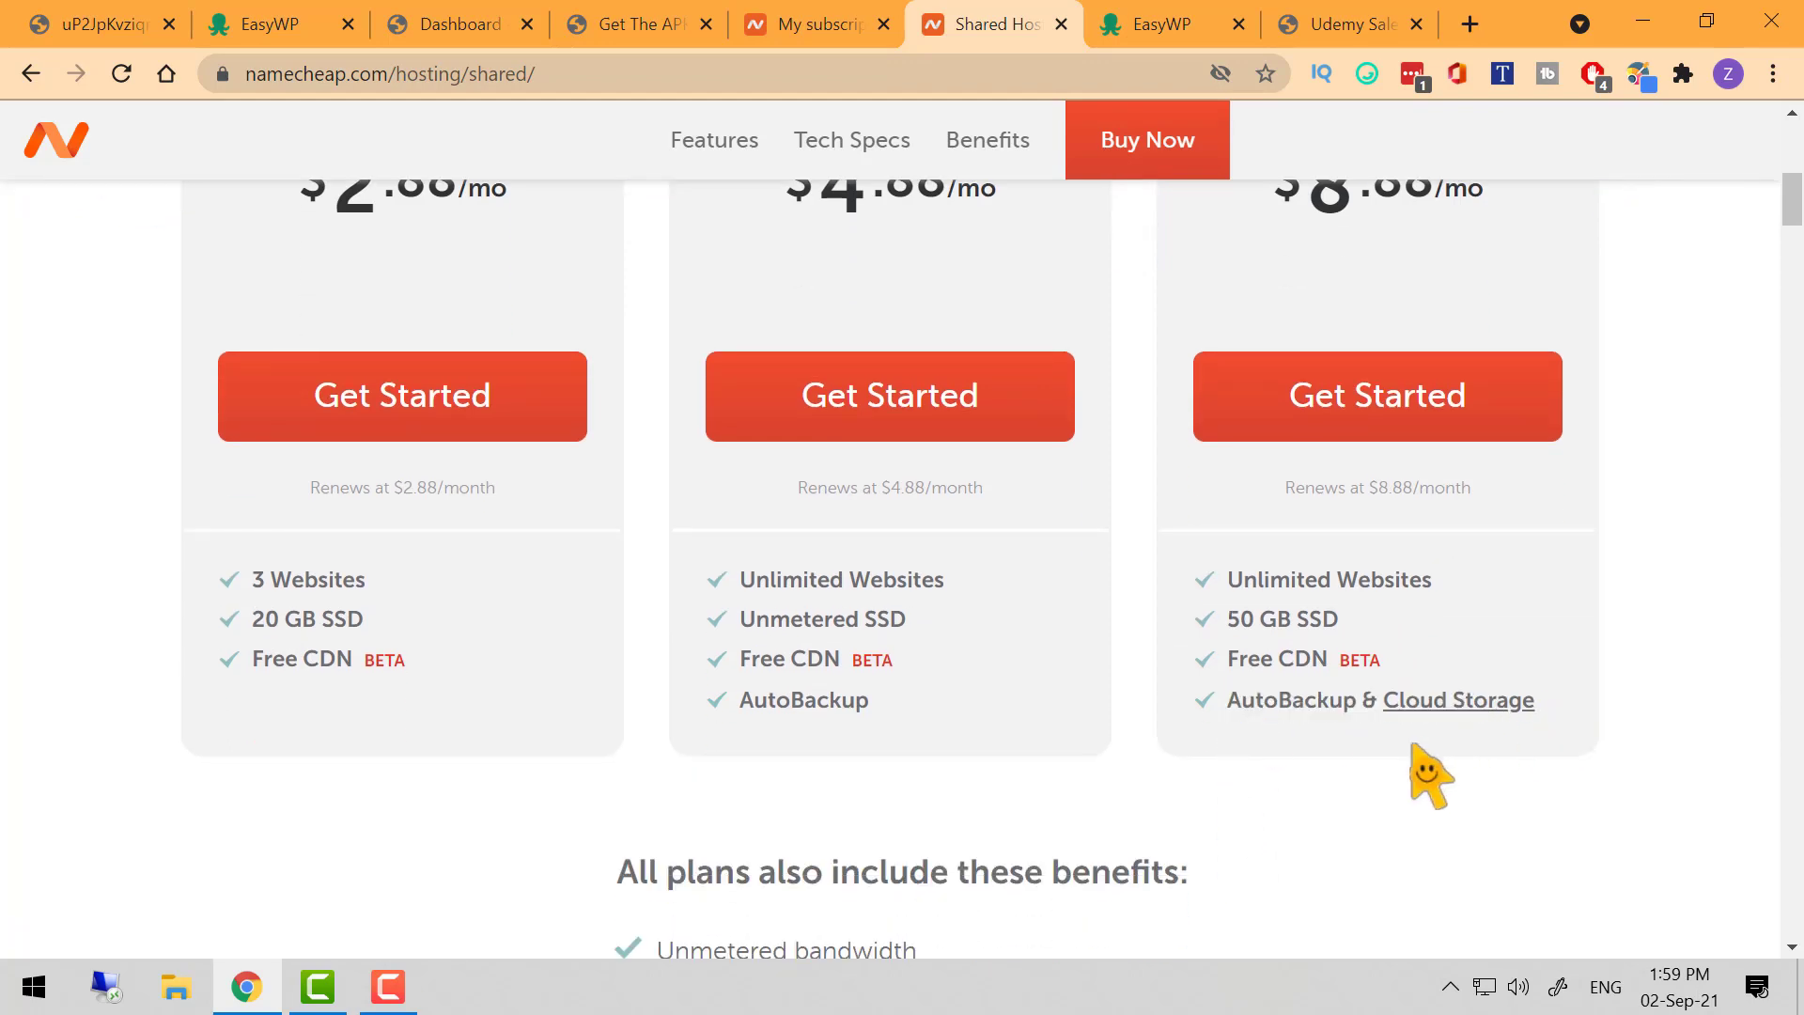
Highlight the full list of benefits included with all shared hosting plans, and clear the highlight
{"action": "scroll", "coordinate": [1169, 784], "scroll_direction": "down", "scroll_amount": 2}
{"action": "scroll", "coordinate": [1170, 784], "scroll_direction": "down", "scroll_amount": 1}
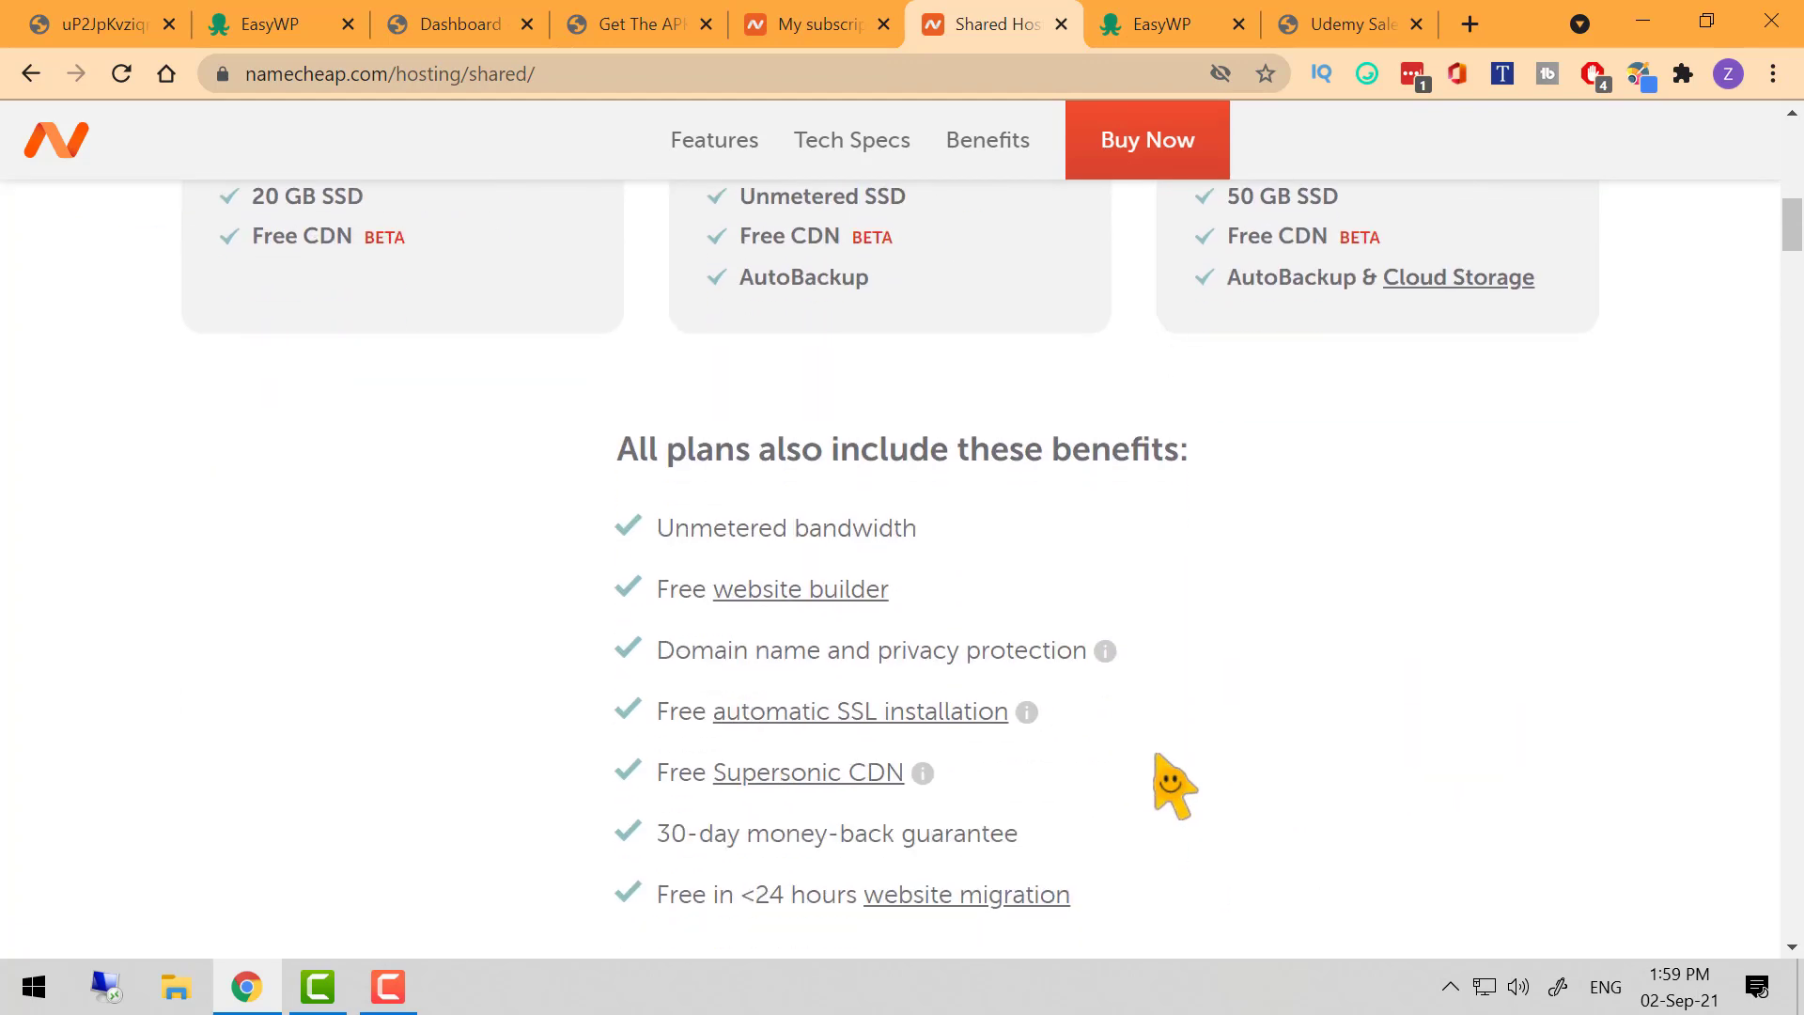
{"action": "scroll", "coordinate": [1169, 785], "scroll_direction": "down", "scroll_amount": 1}
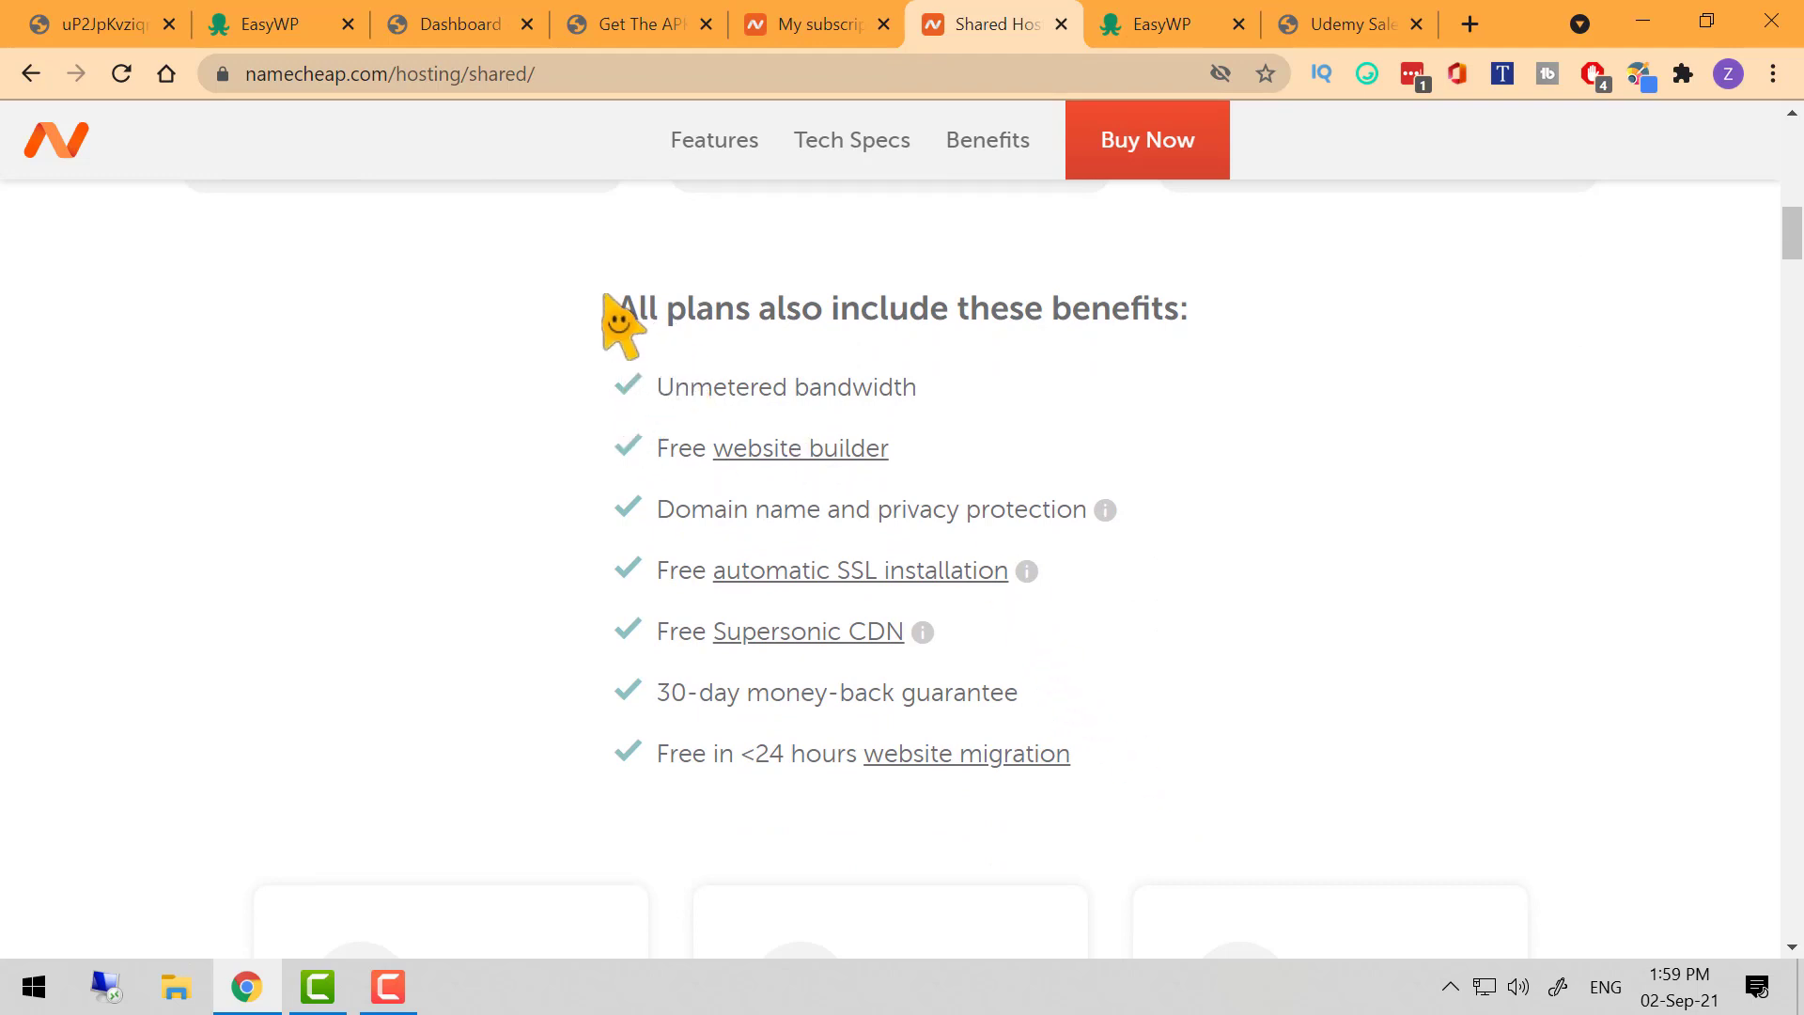
{"action": "left_click_drag", "start_coordinate": [604, 296], "coordinate": [1208, 817]}
{"action": "left_click", "coordinate": [1306, 690]}
{"action": "scroll", "coordinate": [642, 664], "scroll_direction": "up", "scroll_amount": 2}
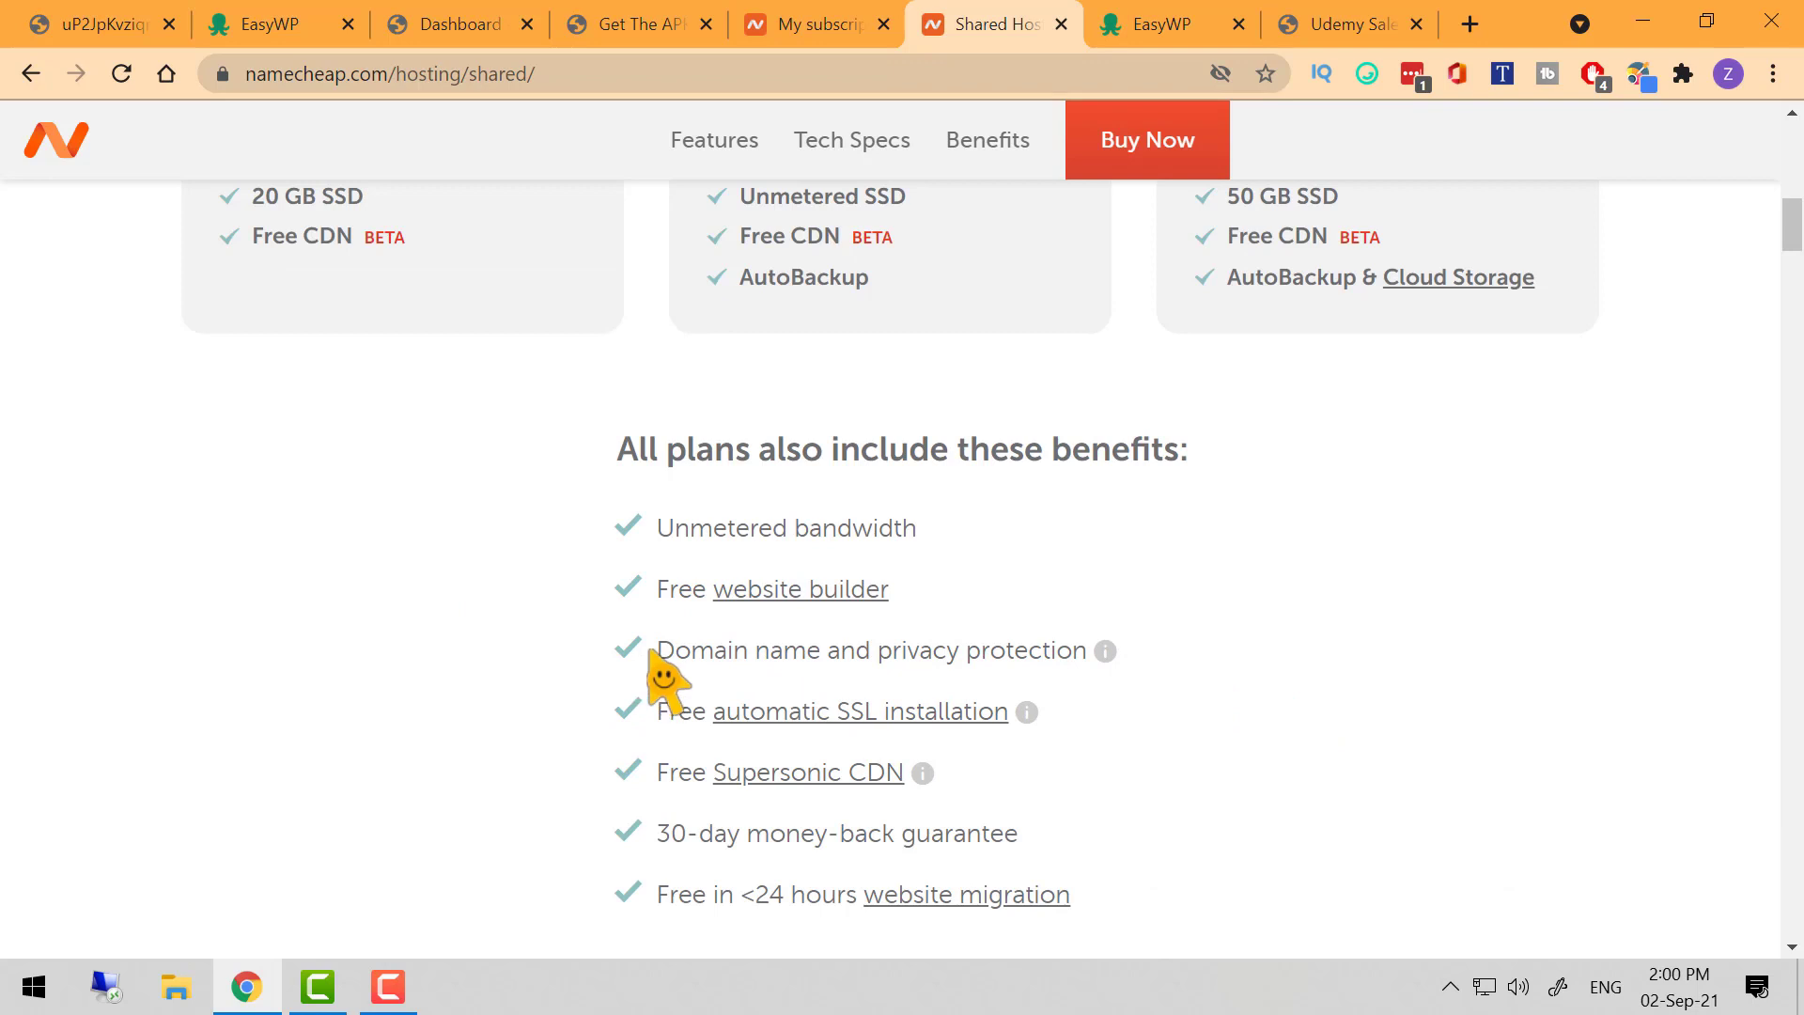
Highlight the domain name and privacy protection benefit, view the image of free and discounted TLDs, and return to the Shared Hosting page
{"action": "left_click_drag", "start_coordinate": [657, 660], "coordinate": [1106, 652]}
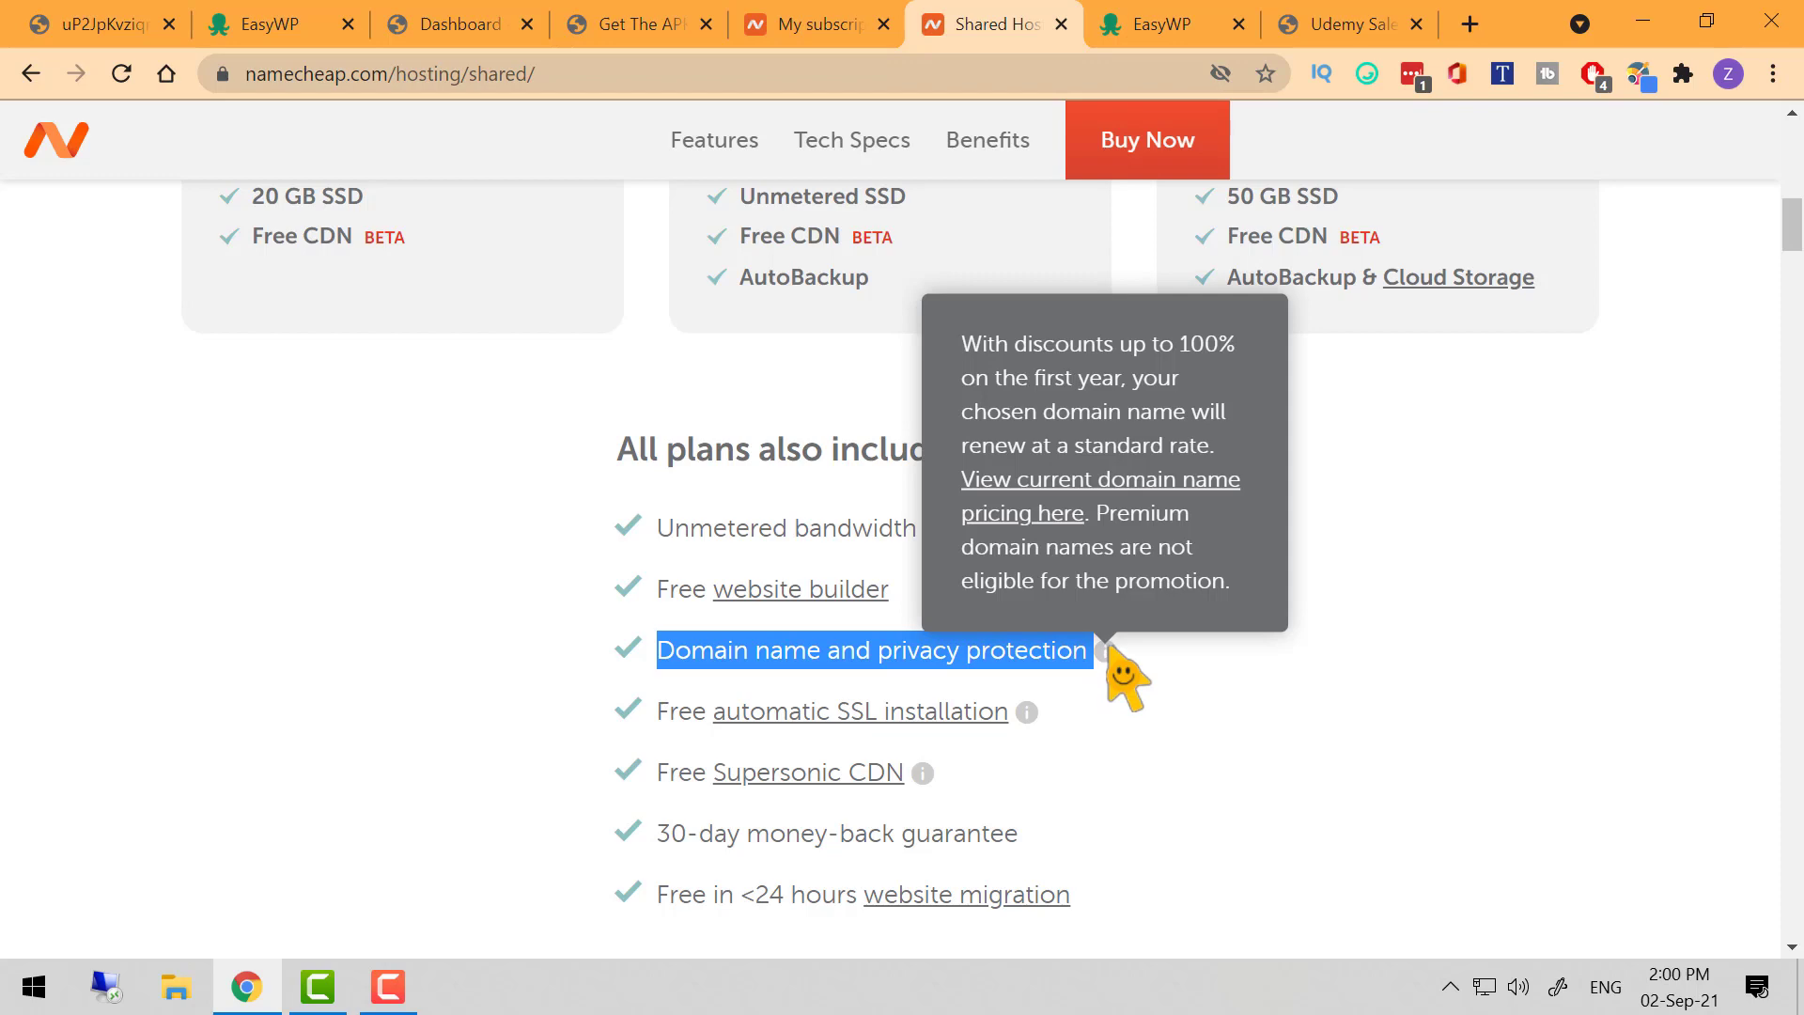
{"action": "left_click", "coordinate": [1133, 795]}
{"action": "left_click", "coordinate": [103, 23]}
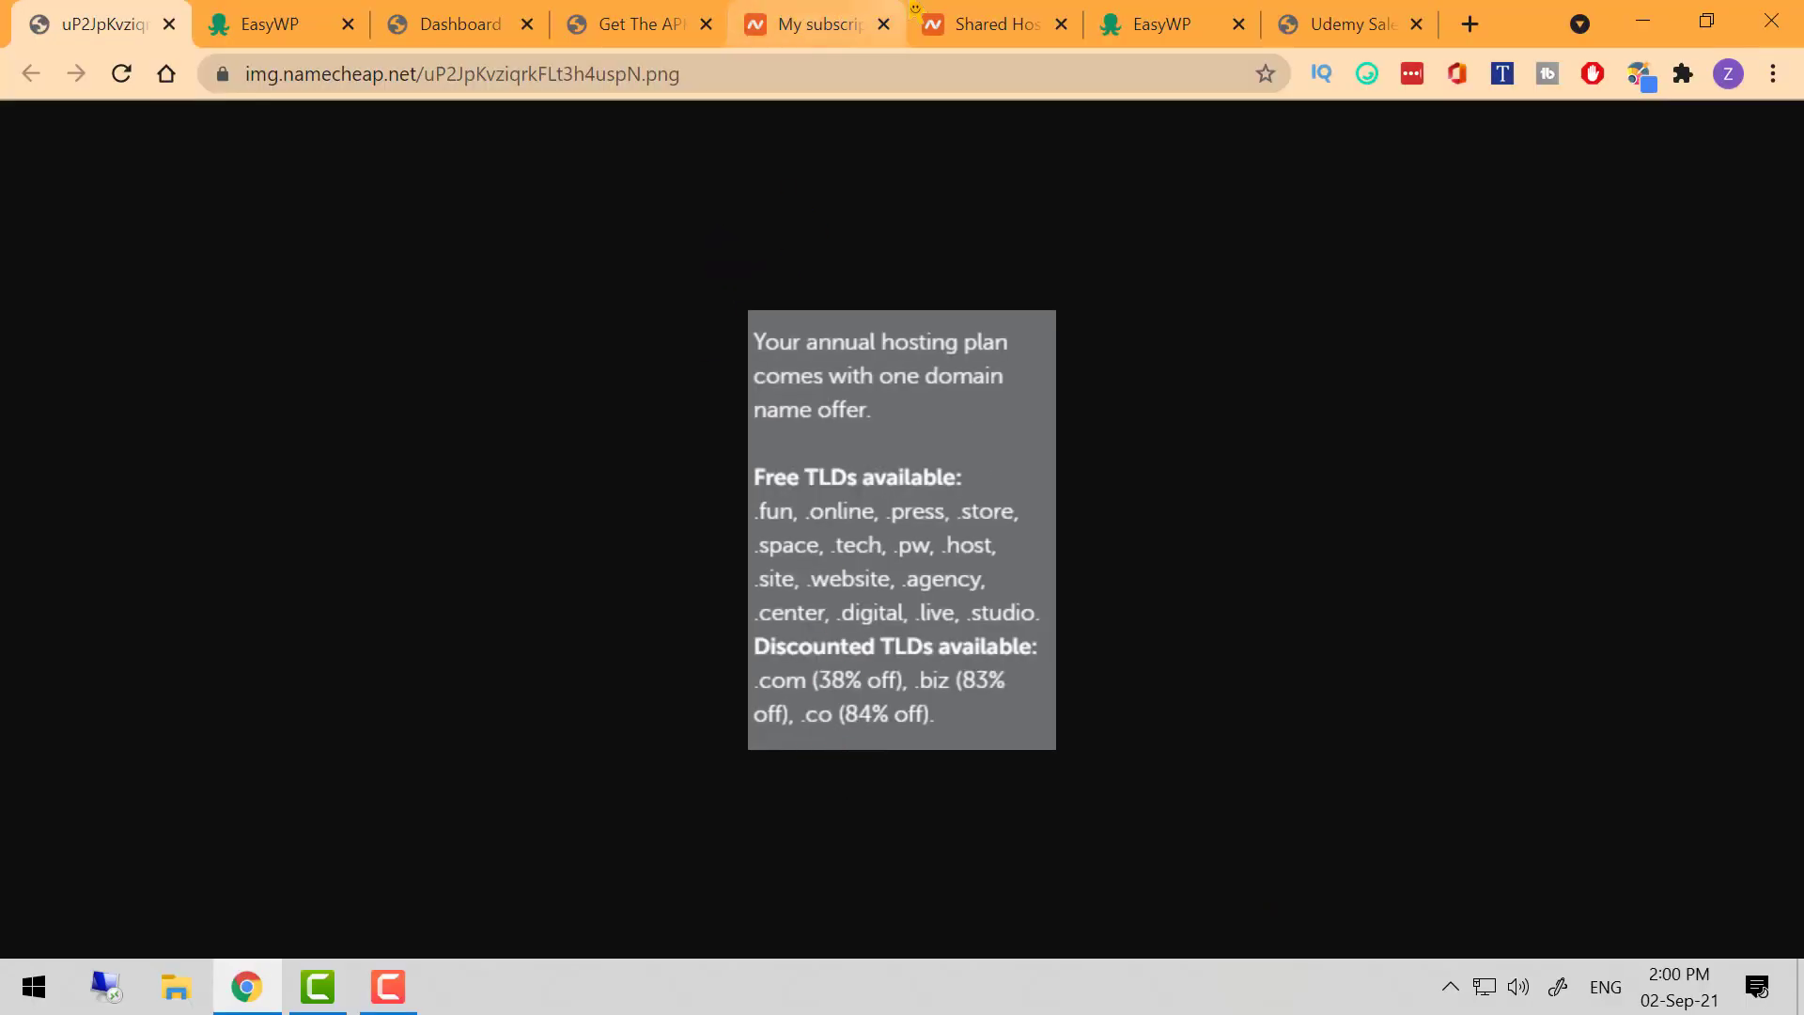
{"action": "left_click", "coordinate": [977, 24]}
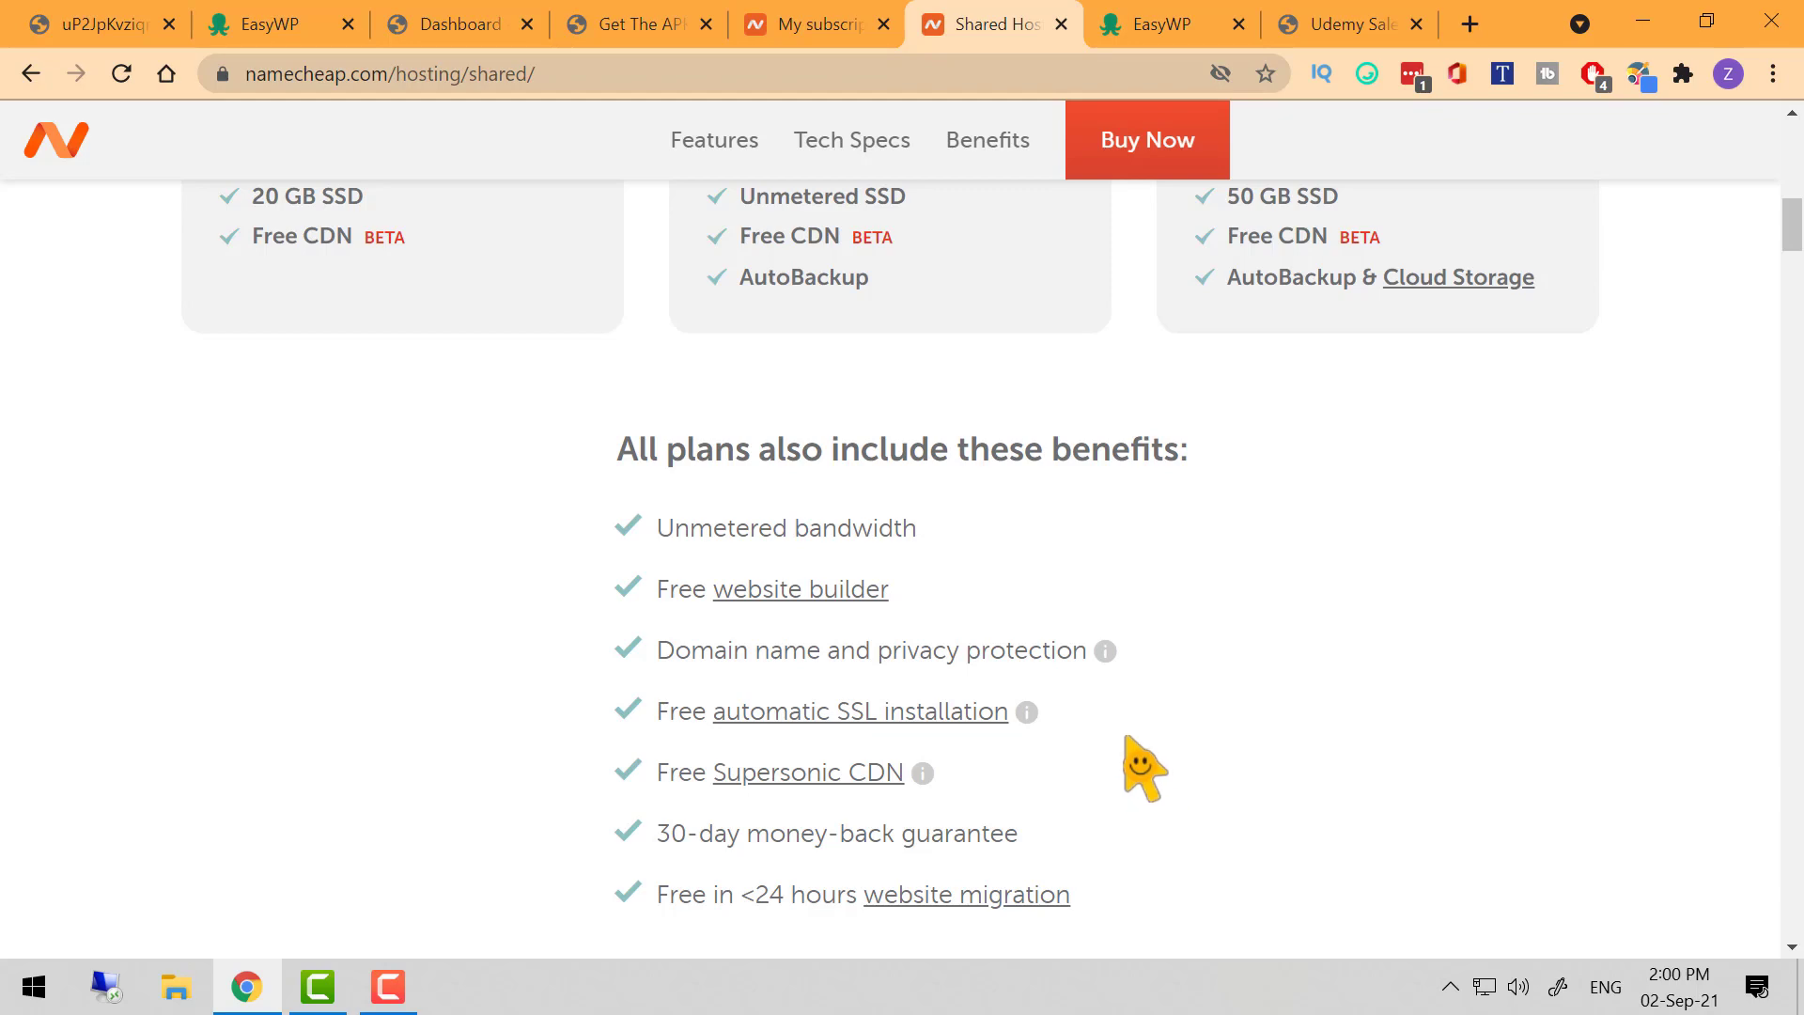
Open the current domain name pricing from the domain benefit's info note and highlight the yearly .com registration price
{"action": "mouse_move", "coordinate": [1106, 655]}
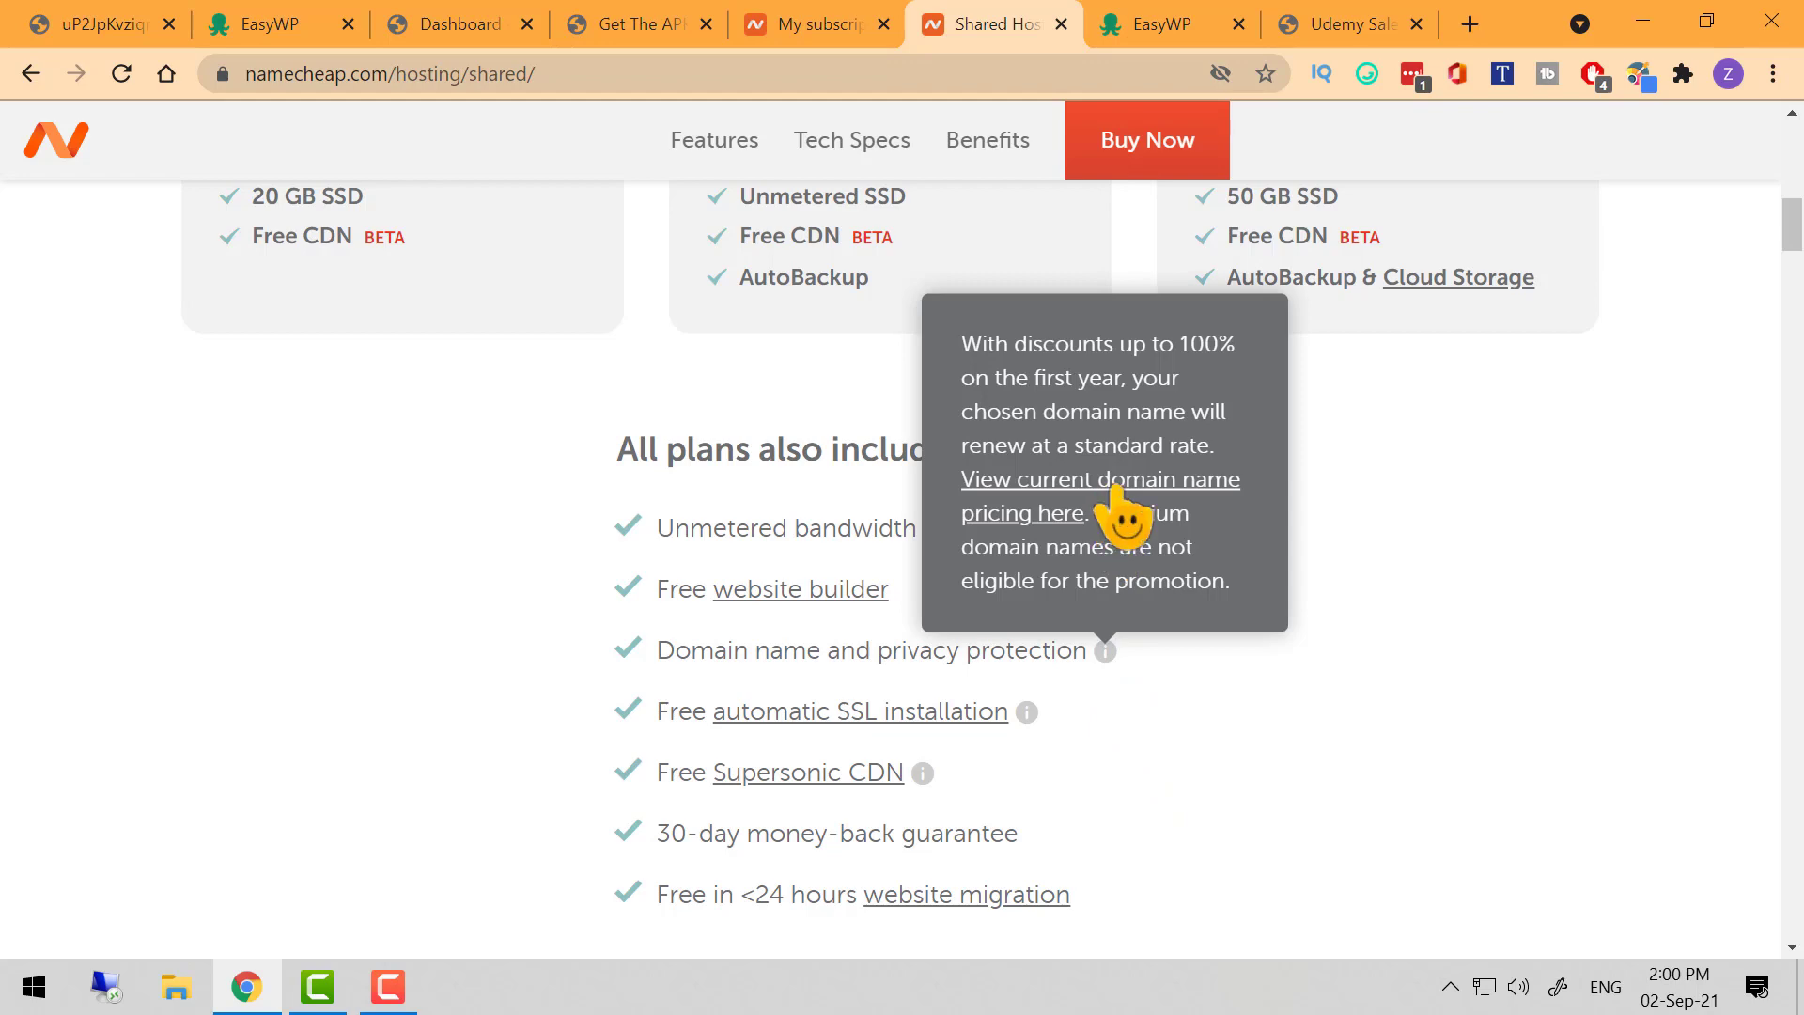
{"action": "left_click", "coordinate": [1096, 480]}
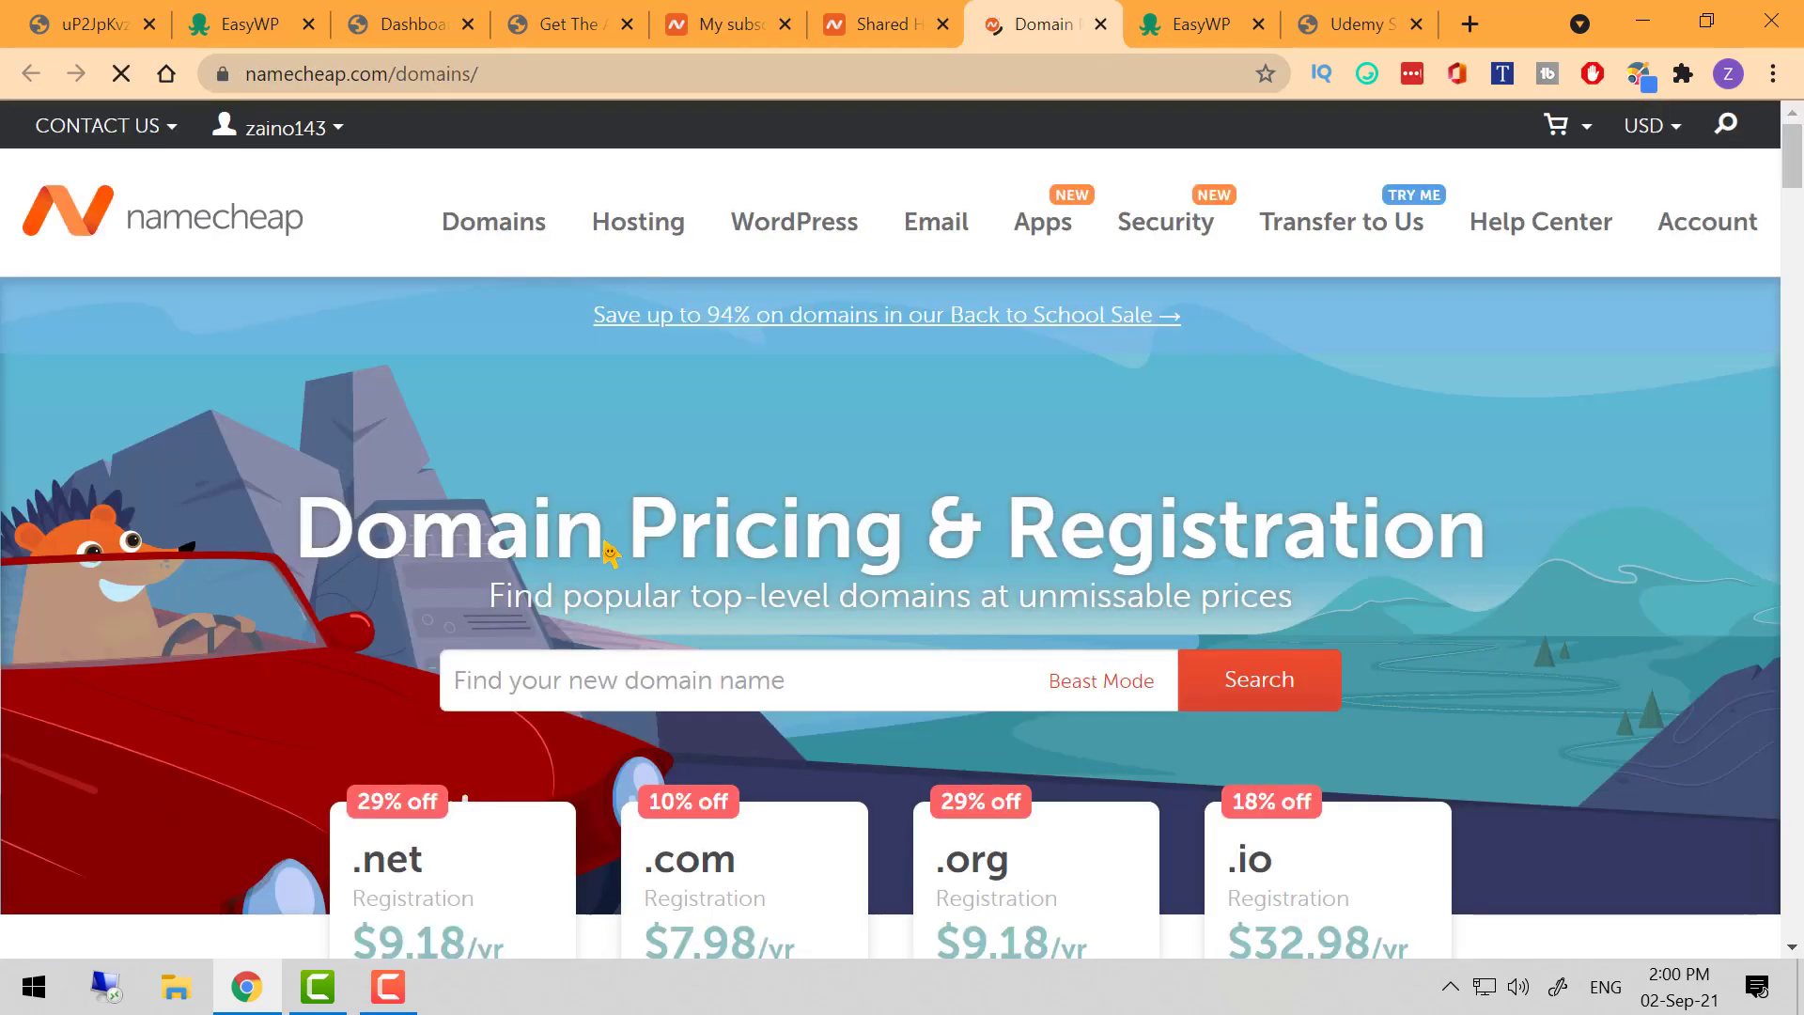
{"action": "scroll", "coordinate": [625, 561], "scroll_direction": "down", "scroll_amount": 3}
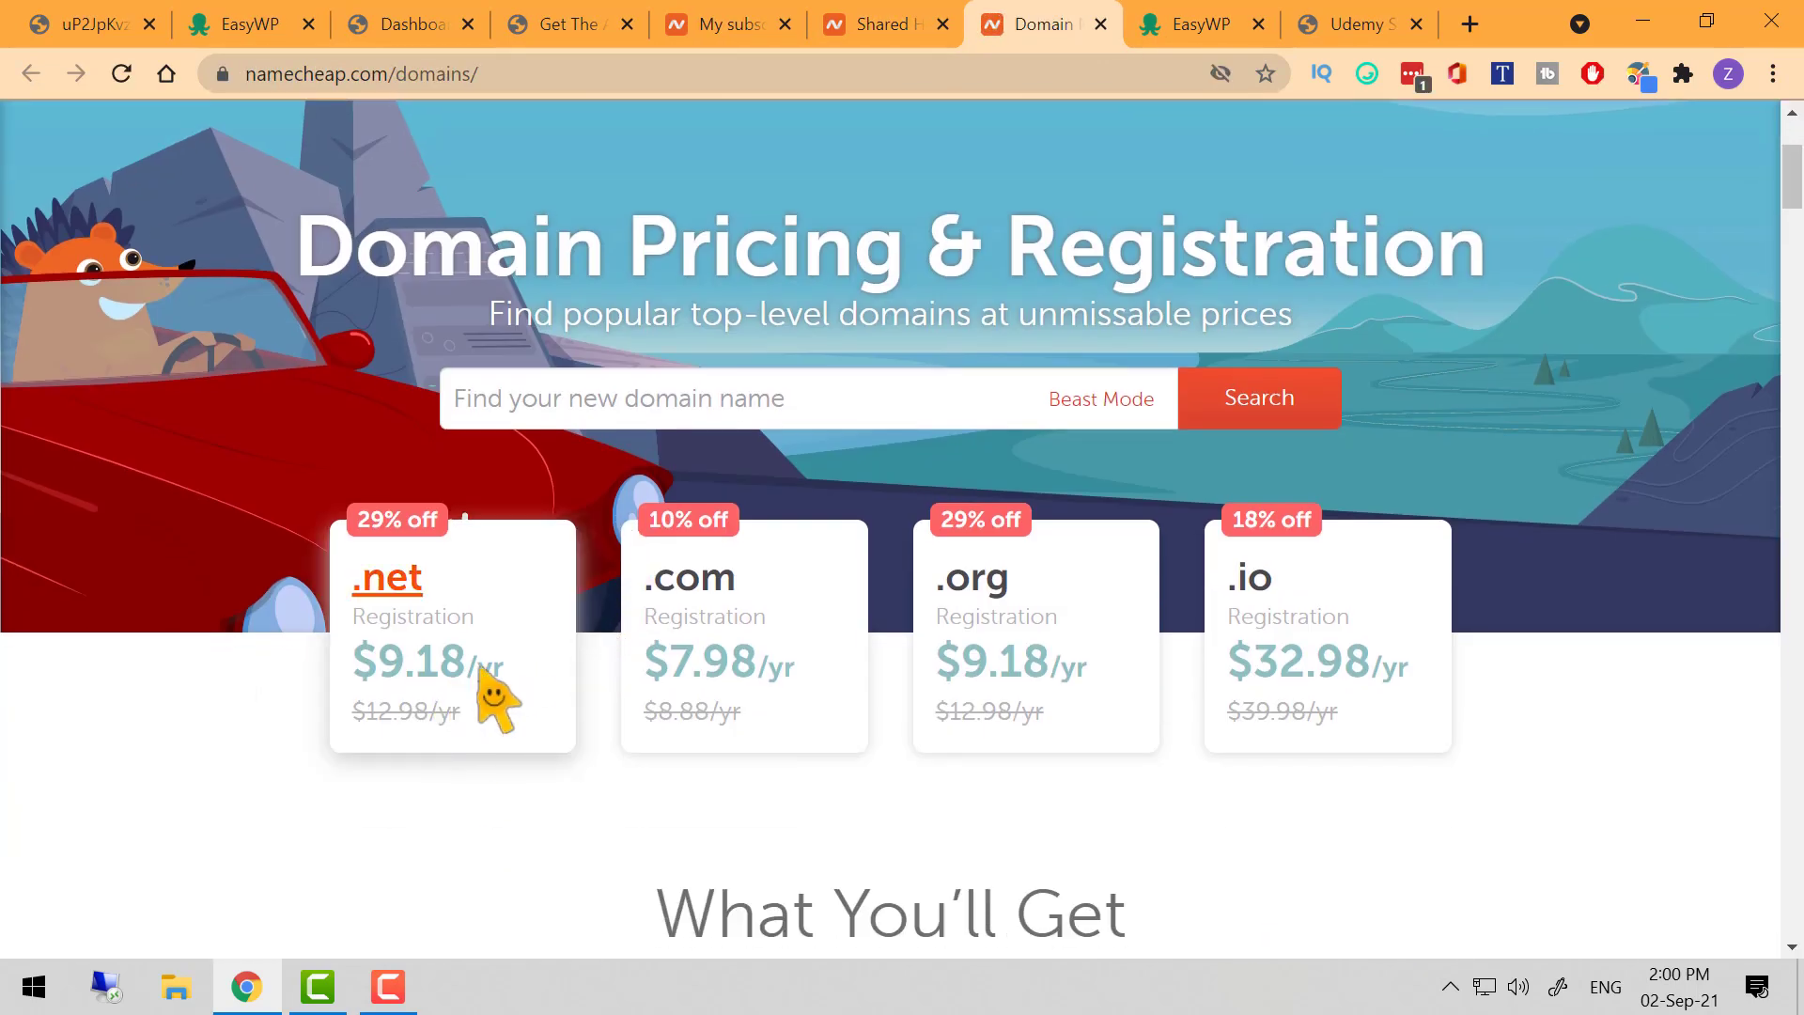
{"action": "left_click_drag", "start_coordinate": [637, 669], "coordinate": [825, 674]}
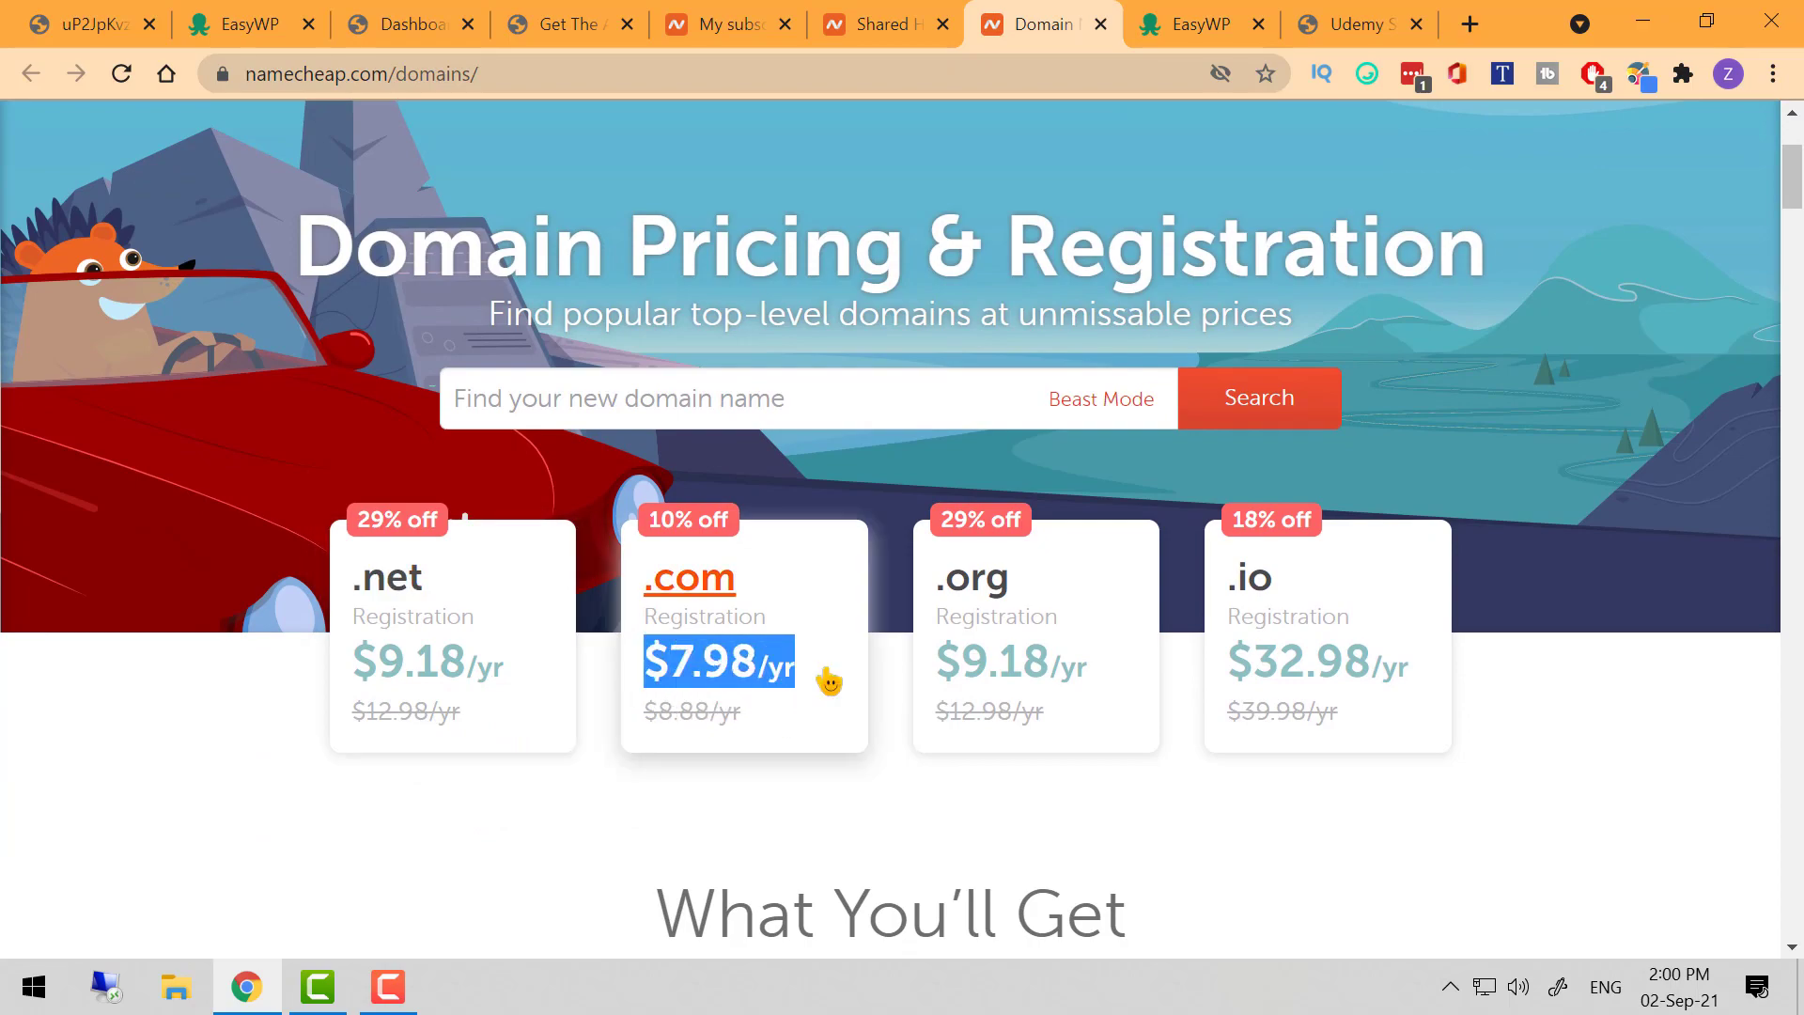
Open the .com registration page, look through its price and included benefits, and return to the domain pricing cards
{"action": "left_click_drag", "start_coordinate": [640, 714], "coordinate": [772, 727]}
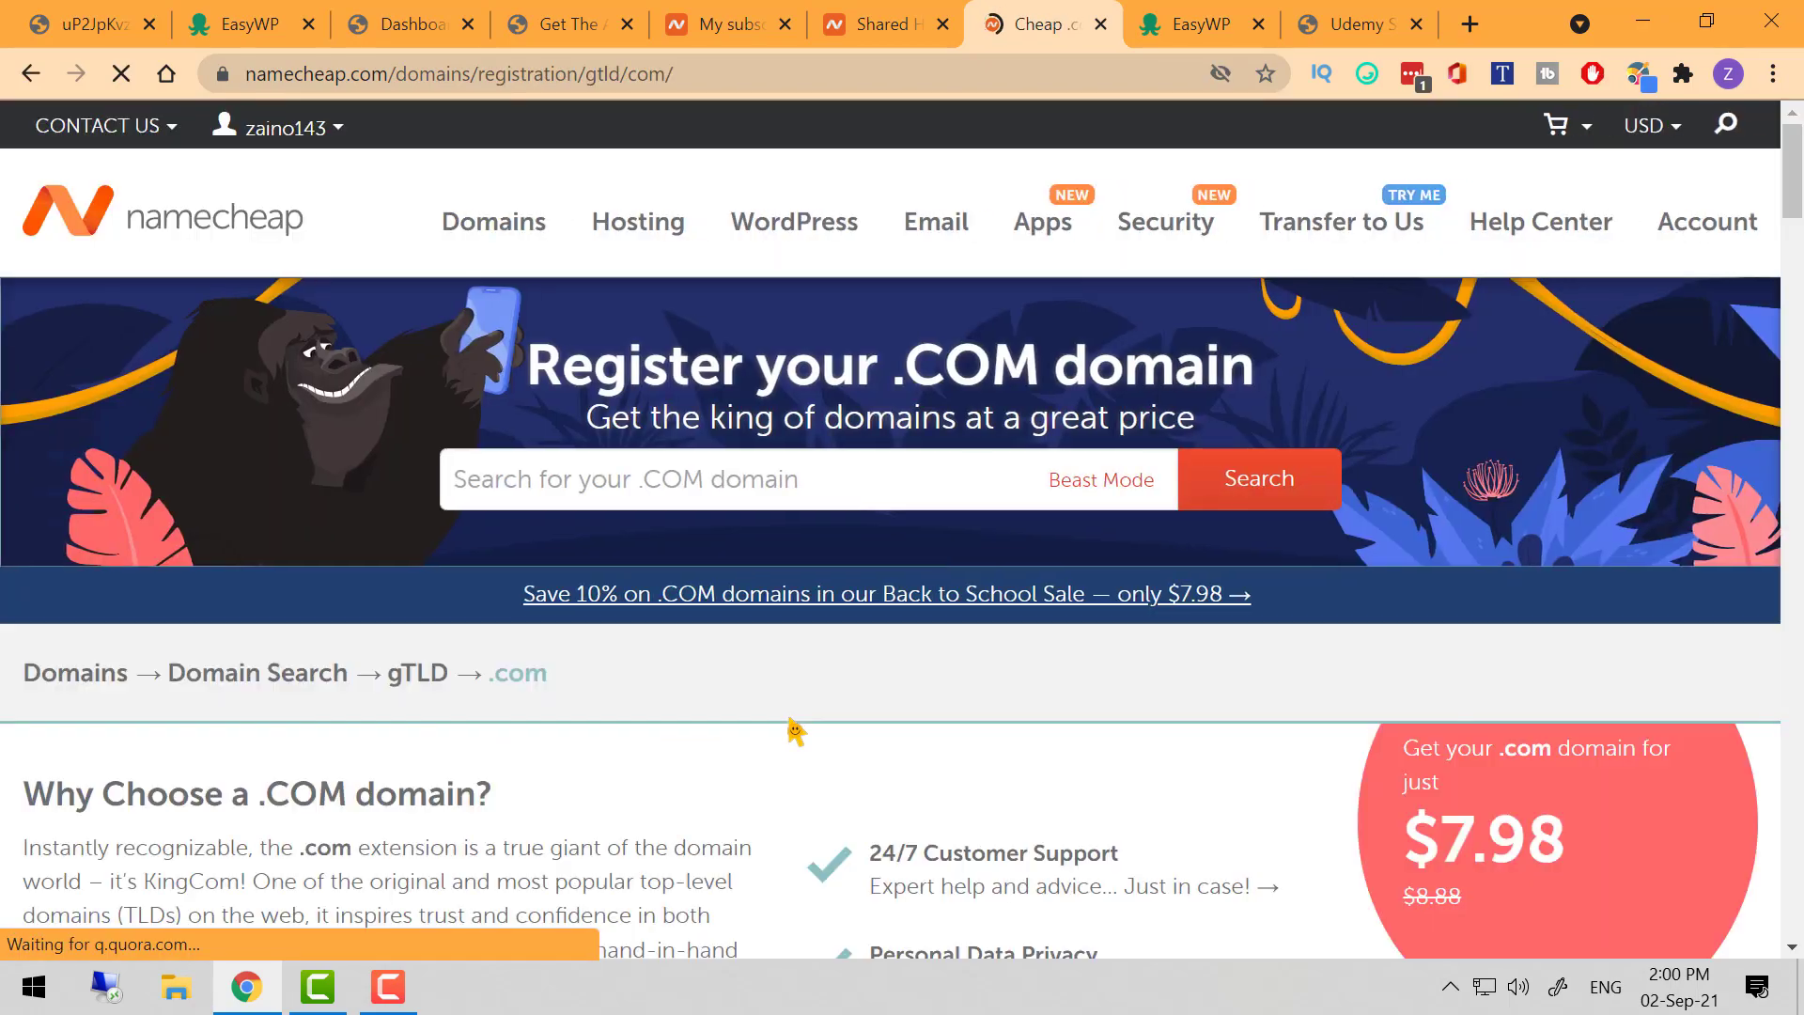
{"action": "scroll", "coordinate": [483, 645], "scroll_direction": "down", "scroll_amount": 6}
{"action": "key", "text": "alt+Left"}
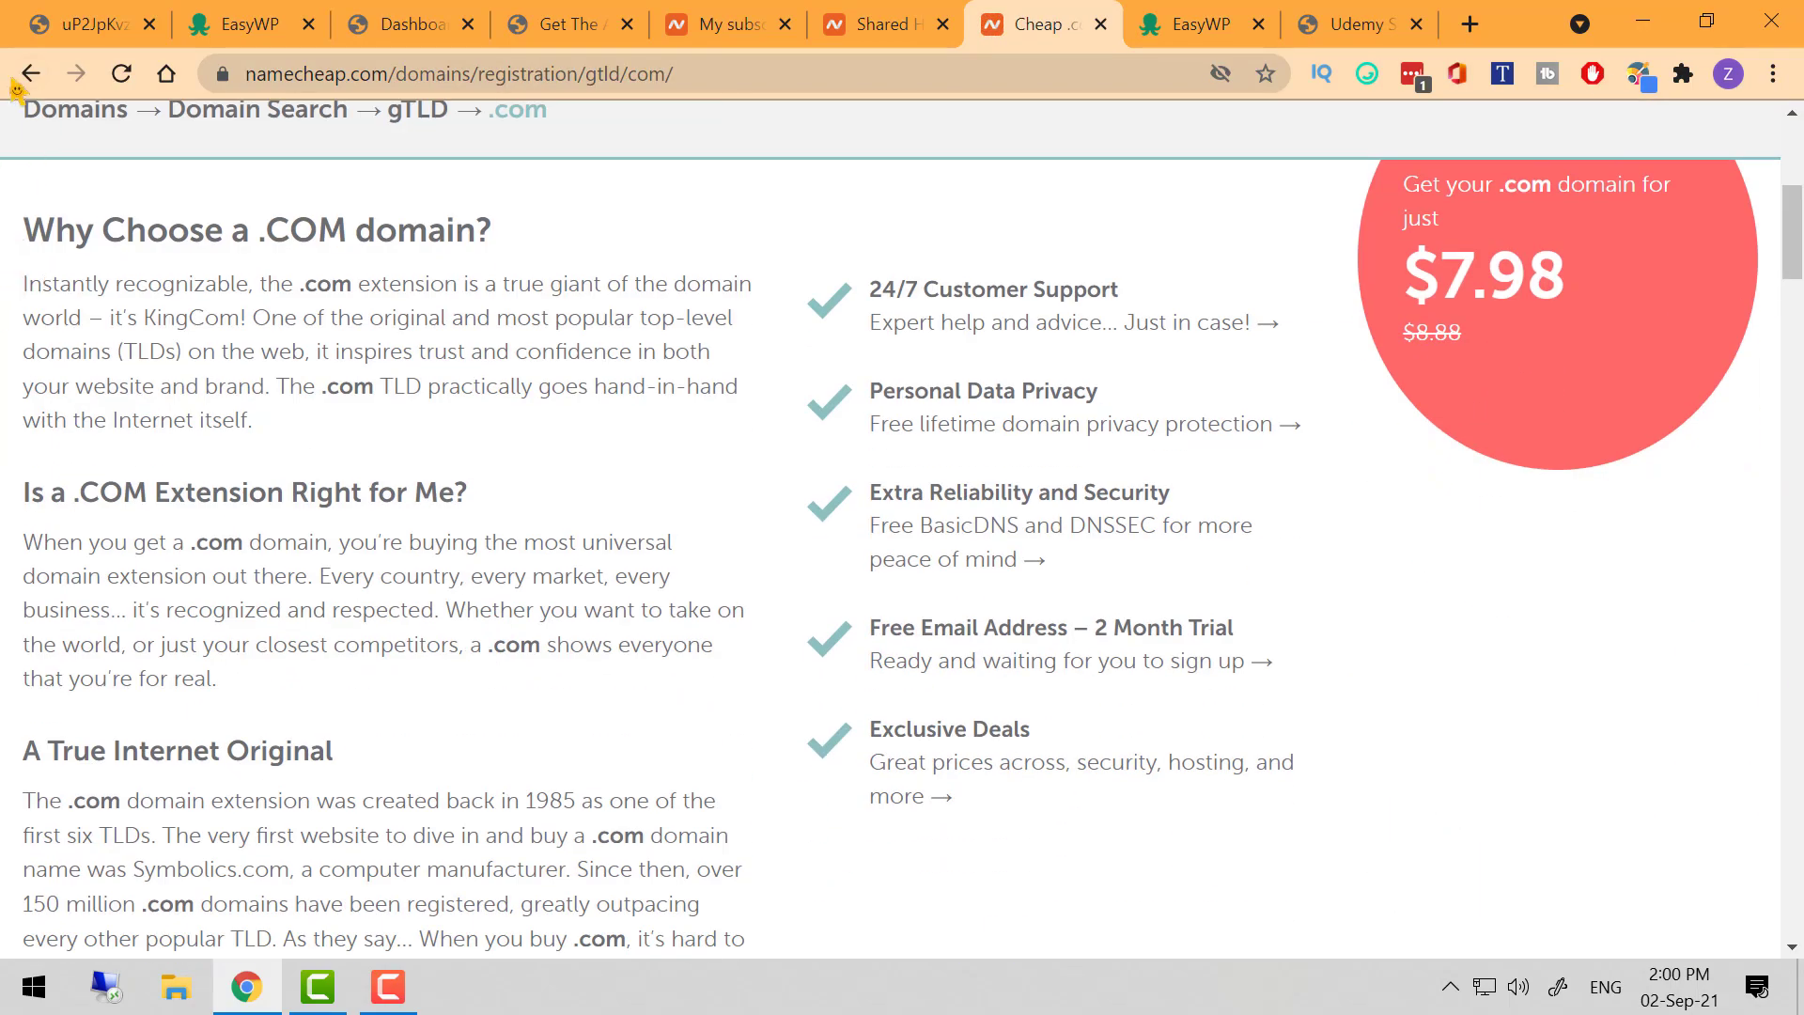
{"action": "scroll", "coordinate": [592, 799], "scroll_direction": "down", "scroll_amount": 3}
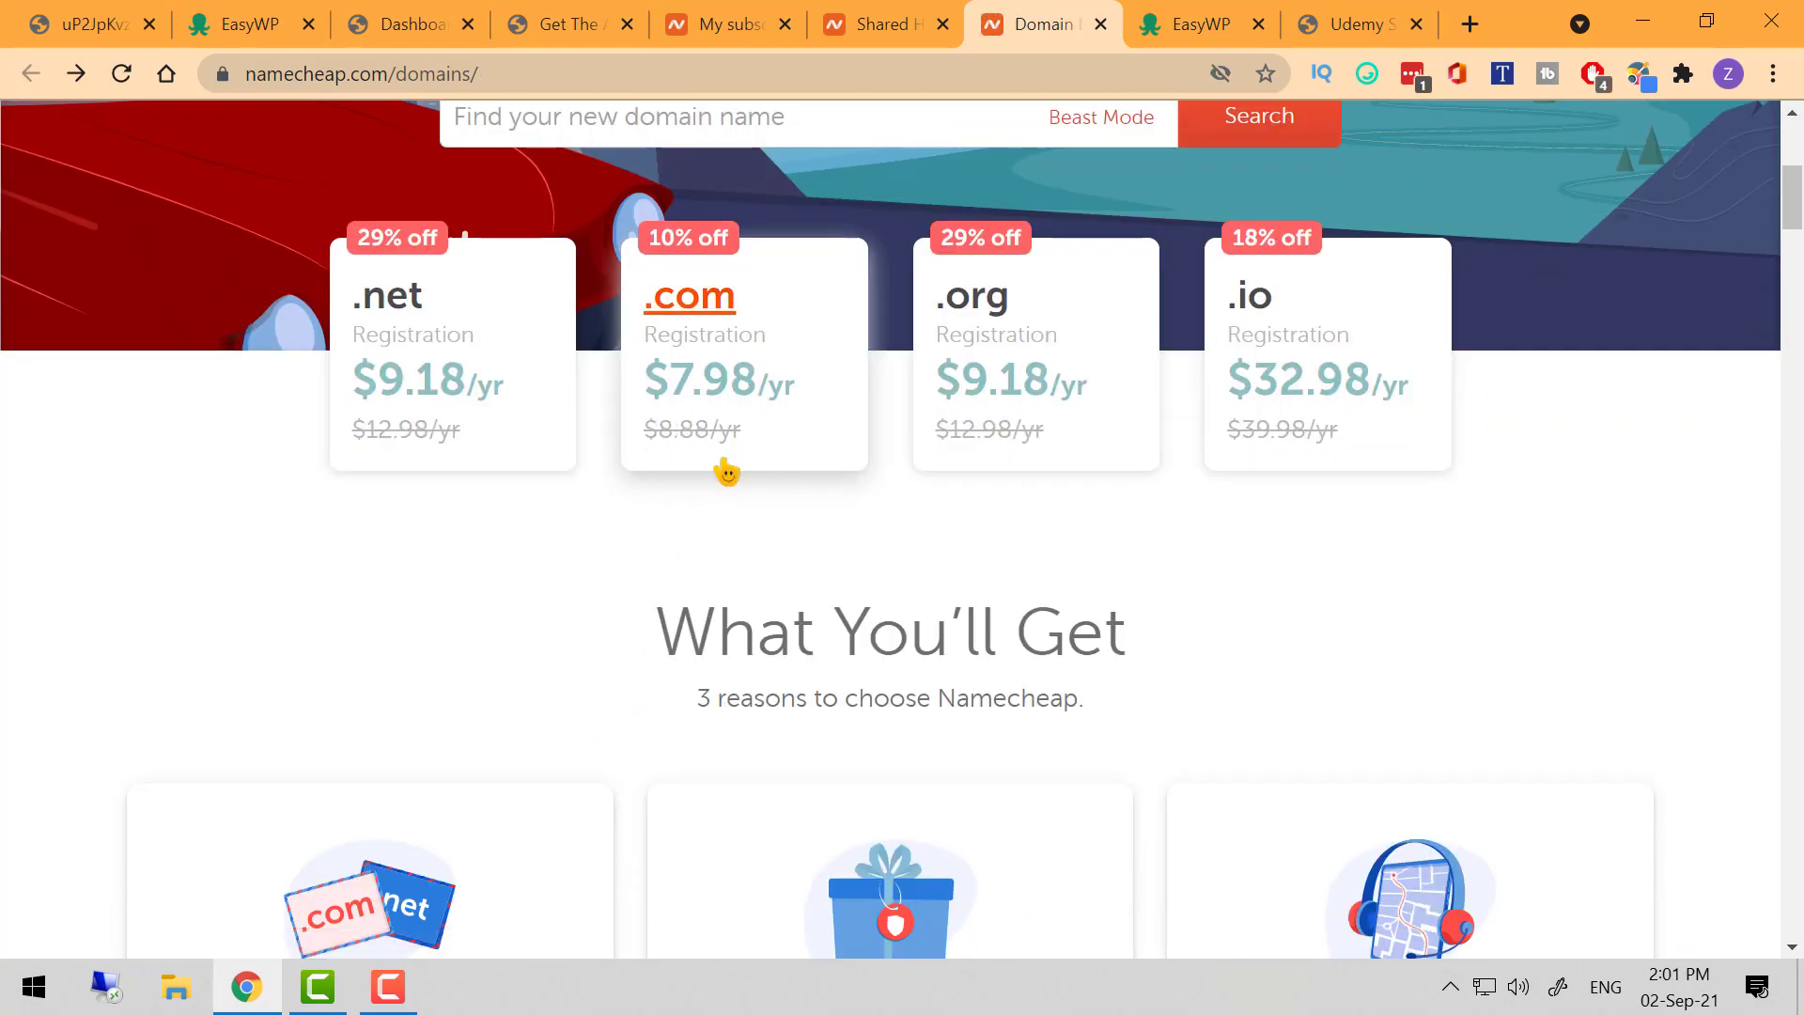
Open the Back to School Sale page and, from it, the new-customer .COM promotion
{"action": "scroll", "coordinate": [706, 441], "scroll_direction": "up", "scroll_amount": 6}
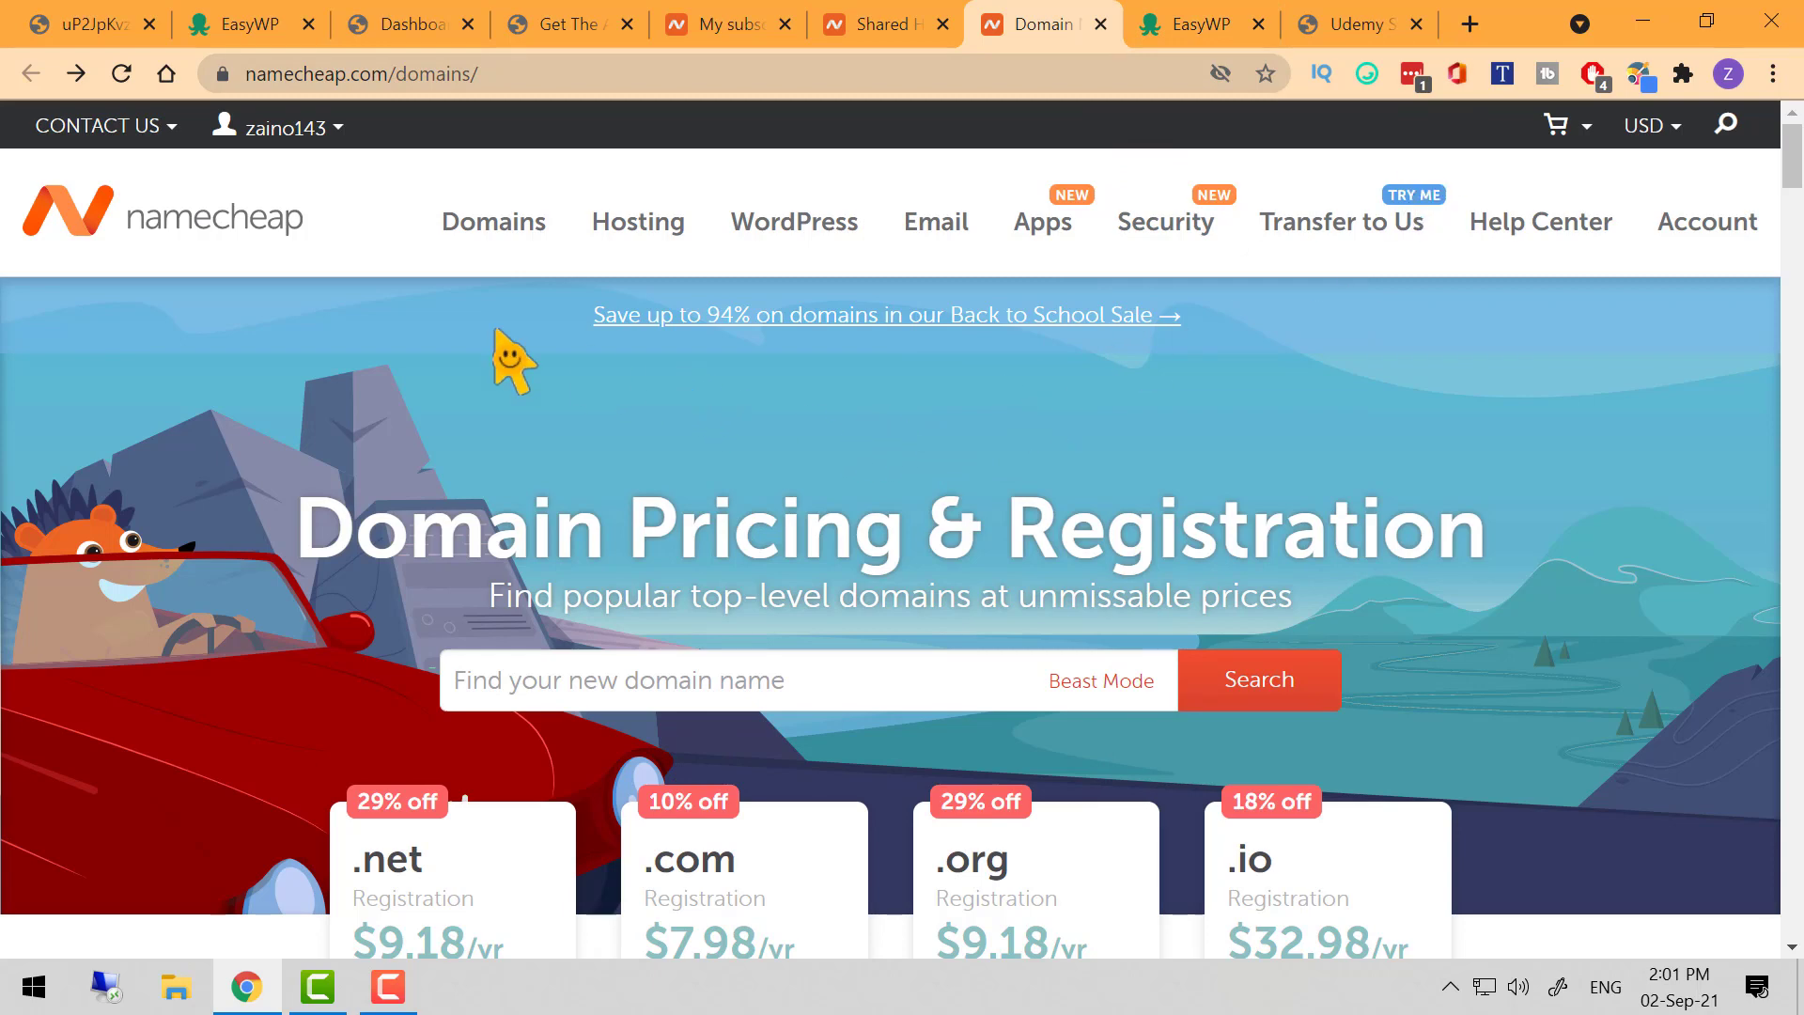
{"action": "left_click", "coordinate": [715, 316]}
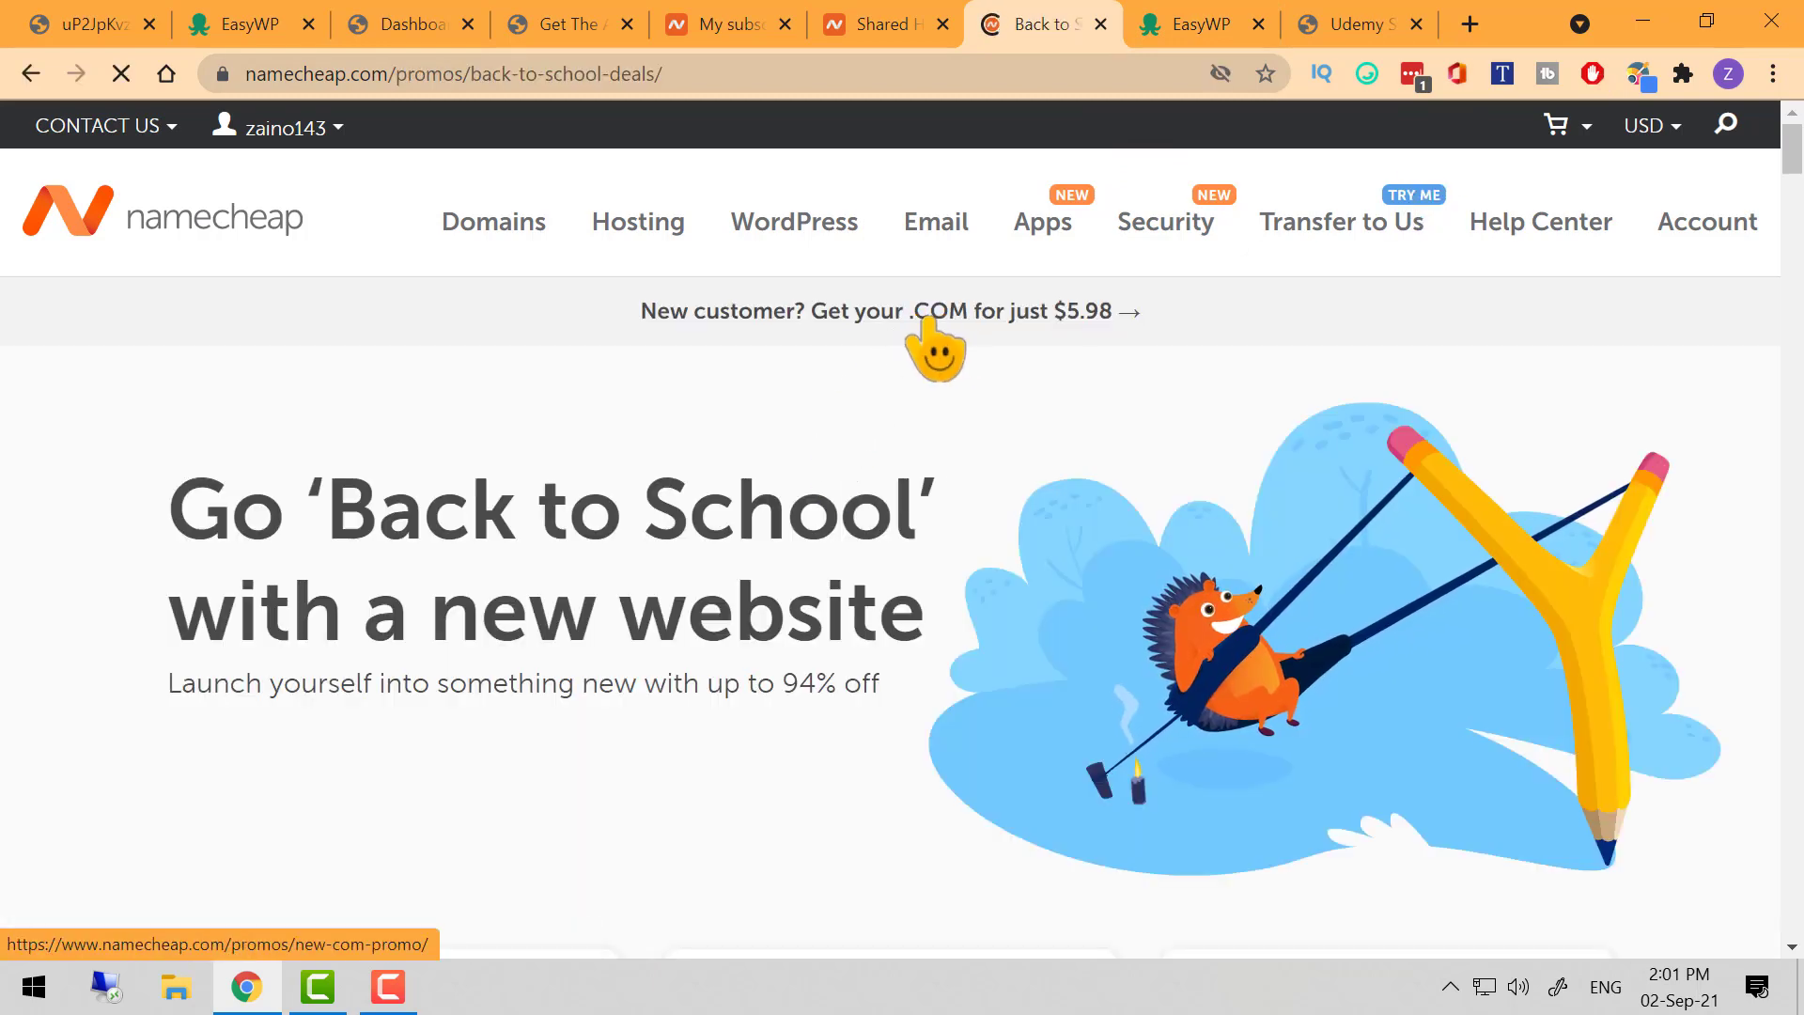
{"action": "left_click", "coordinate": [995, 319]}
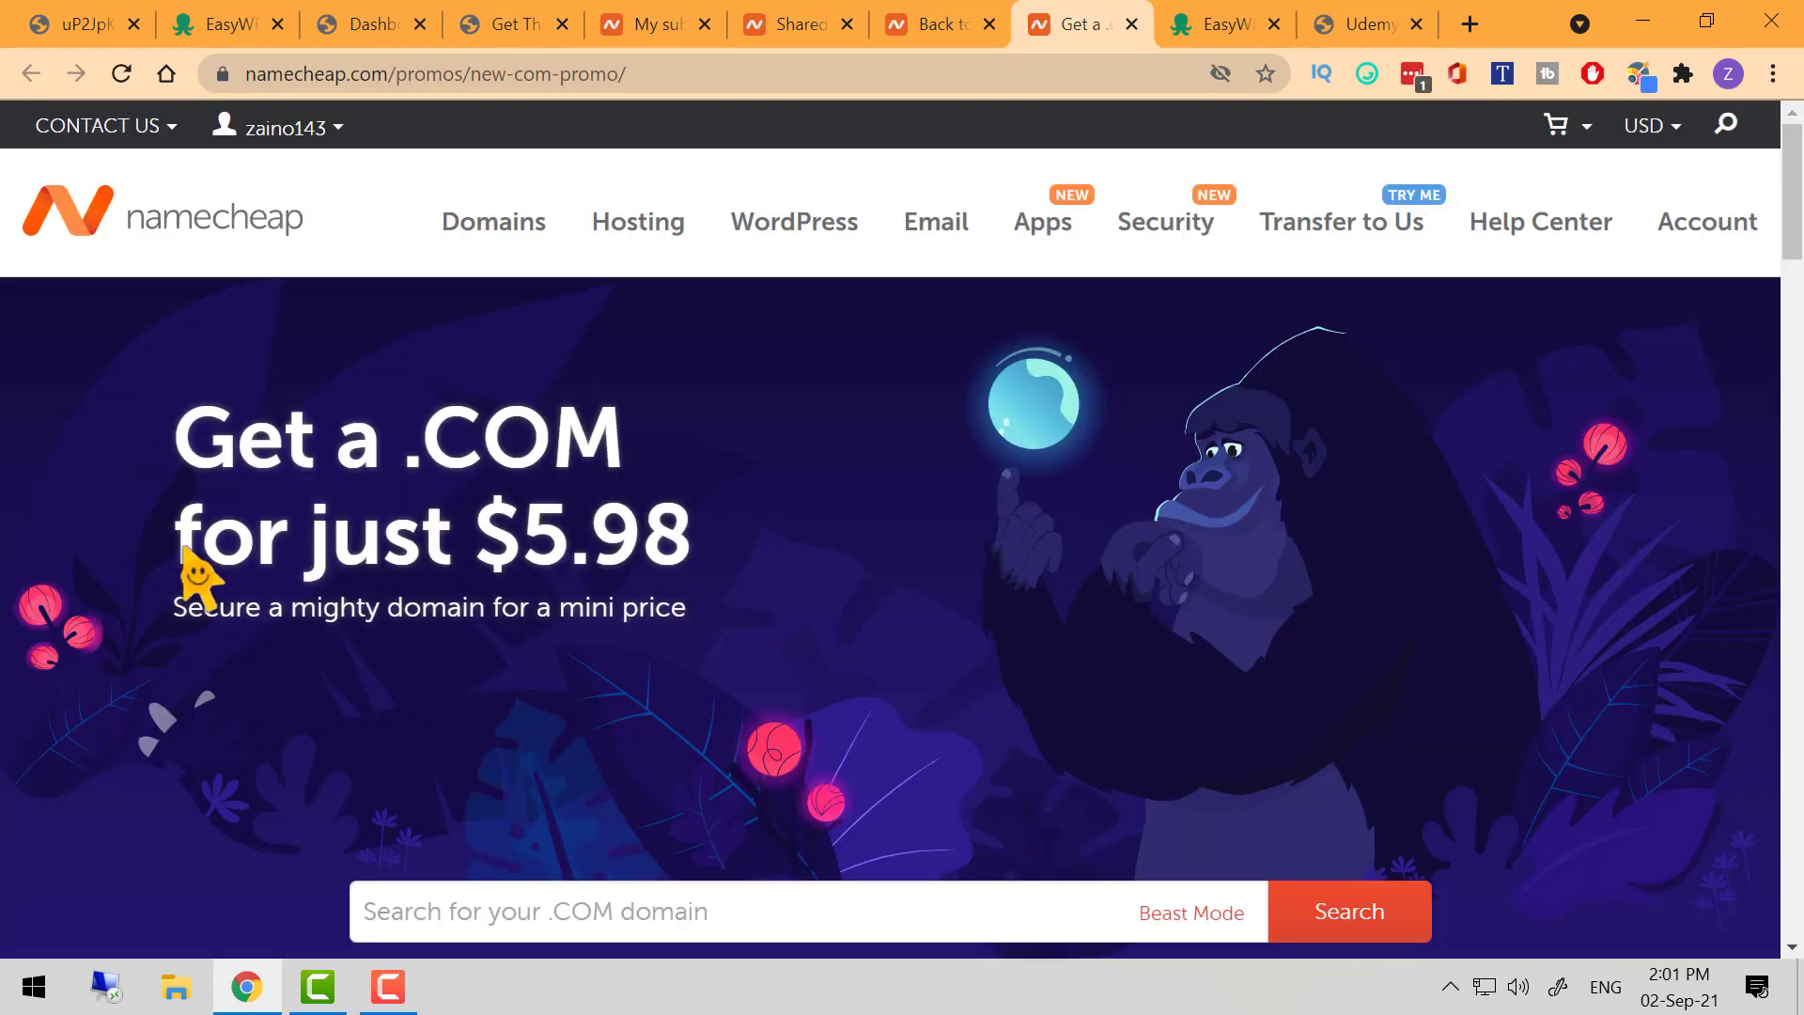
Highlight the .COM promotion's headline price and examine its promo code and the free products and services included
{"action": "left_click_drag", "start_coordinate": [184, 554], "coordinate": [764, 584]}
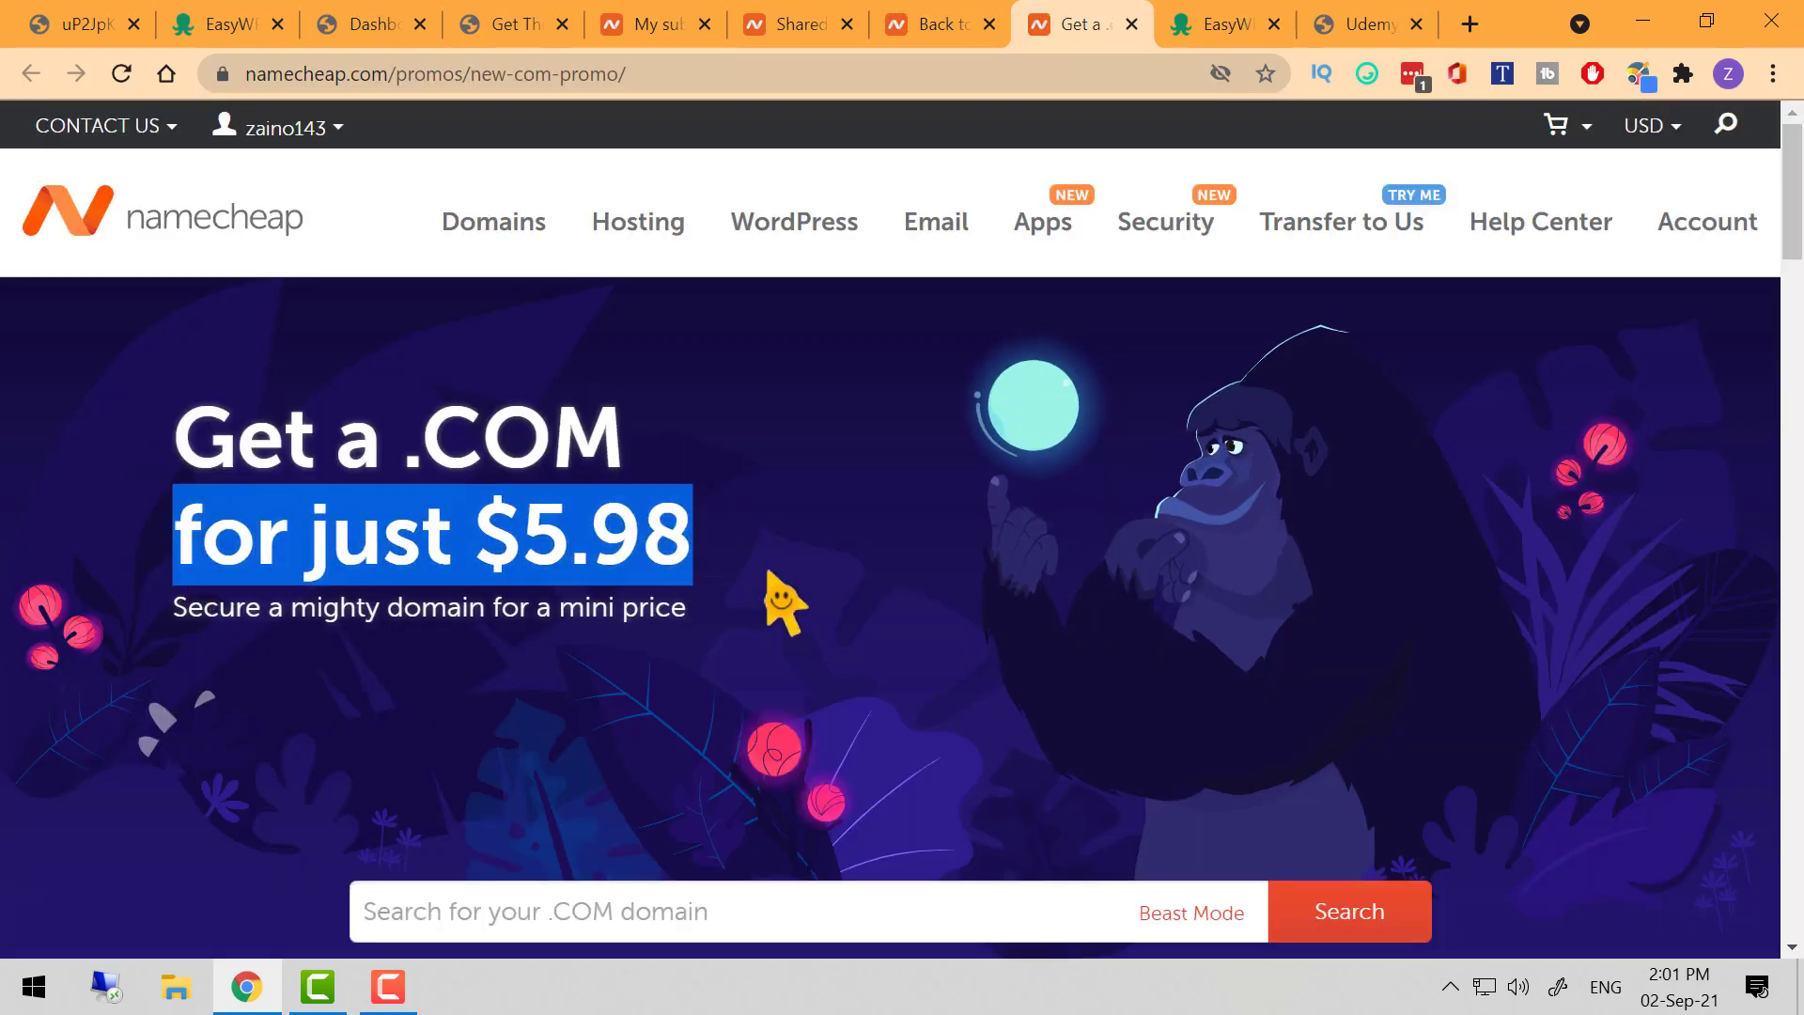
{"action": "scroll", "coordinate": [927, 742], "scroll_direction": "down", "scroll_amount": 5}
{"action": "scroll", "coordinate": [714, 705], "scroll_direction": "down", "scroll_amount": 3}
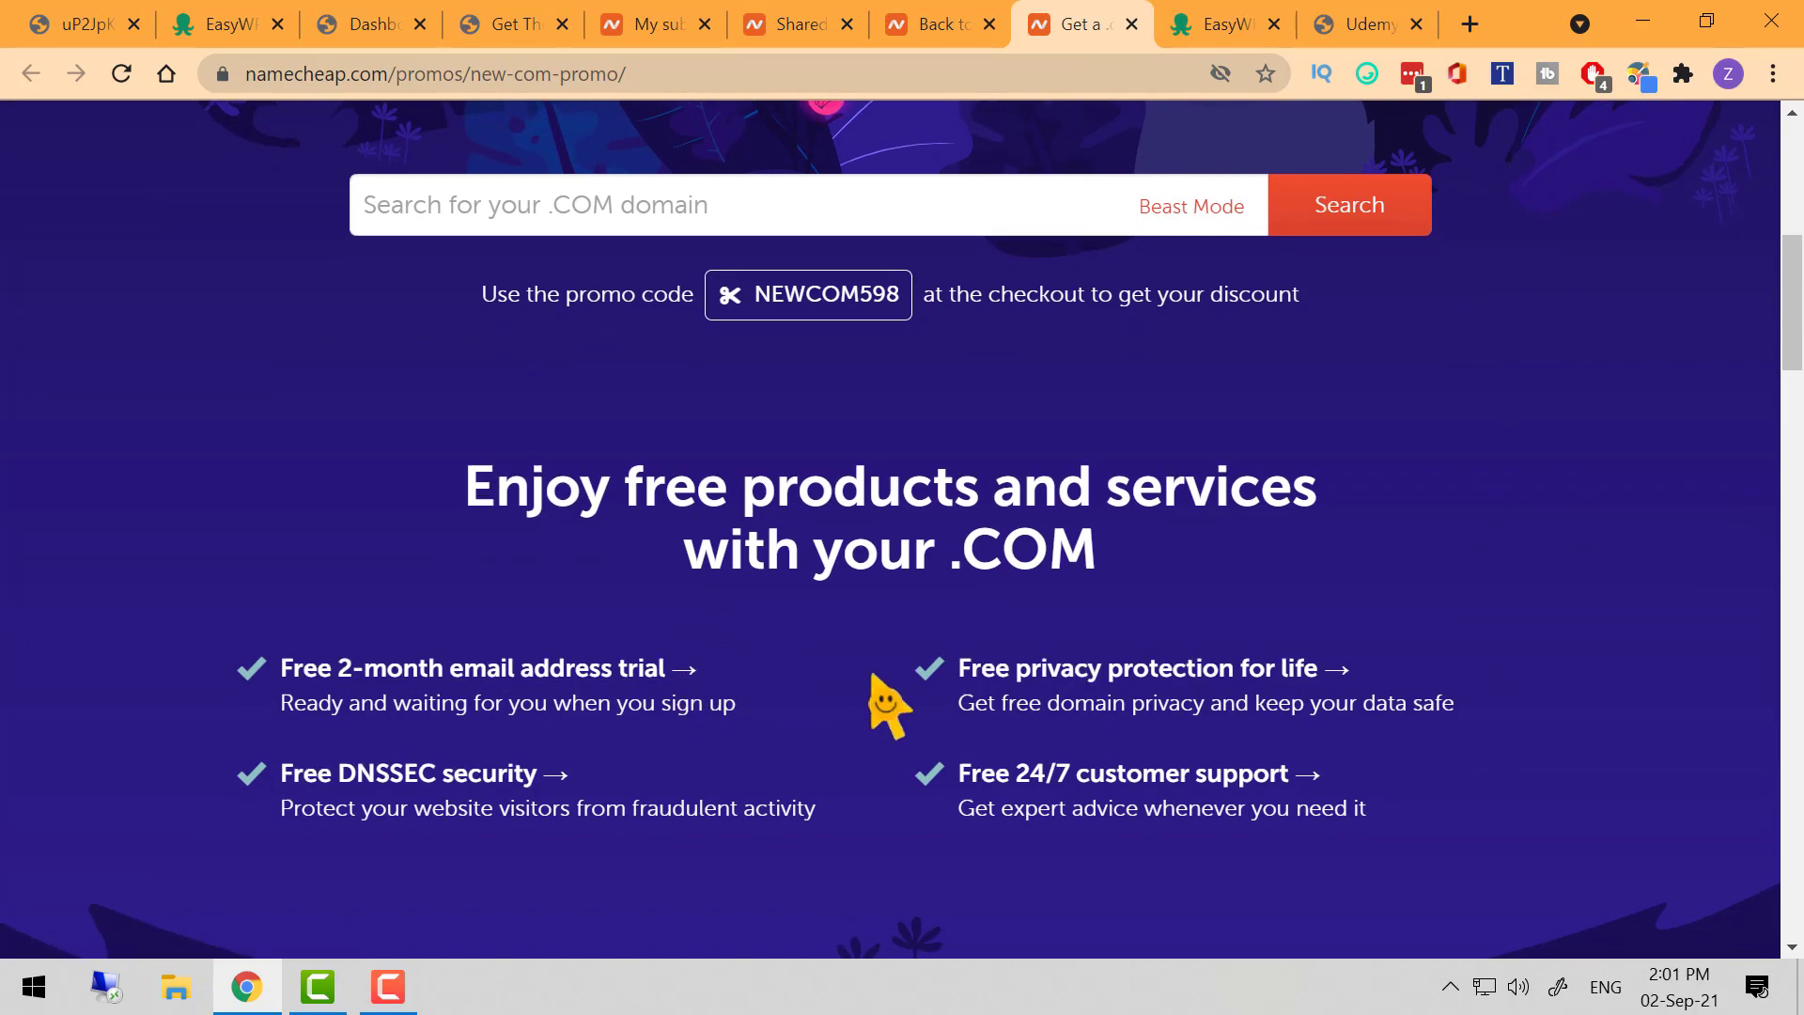
{"action": "scroll", "coordinate": [875, 686], "scroll_direction": "down", "scroll_amount": 6}
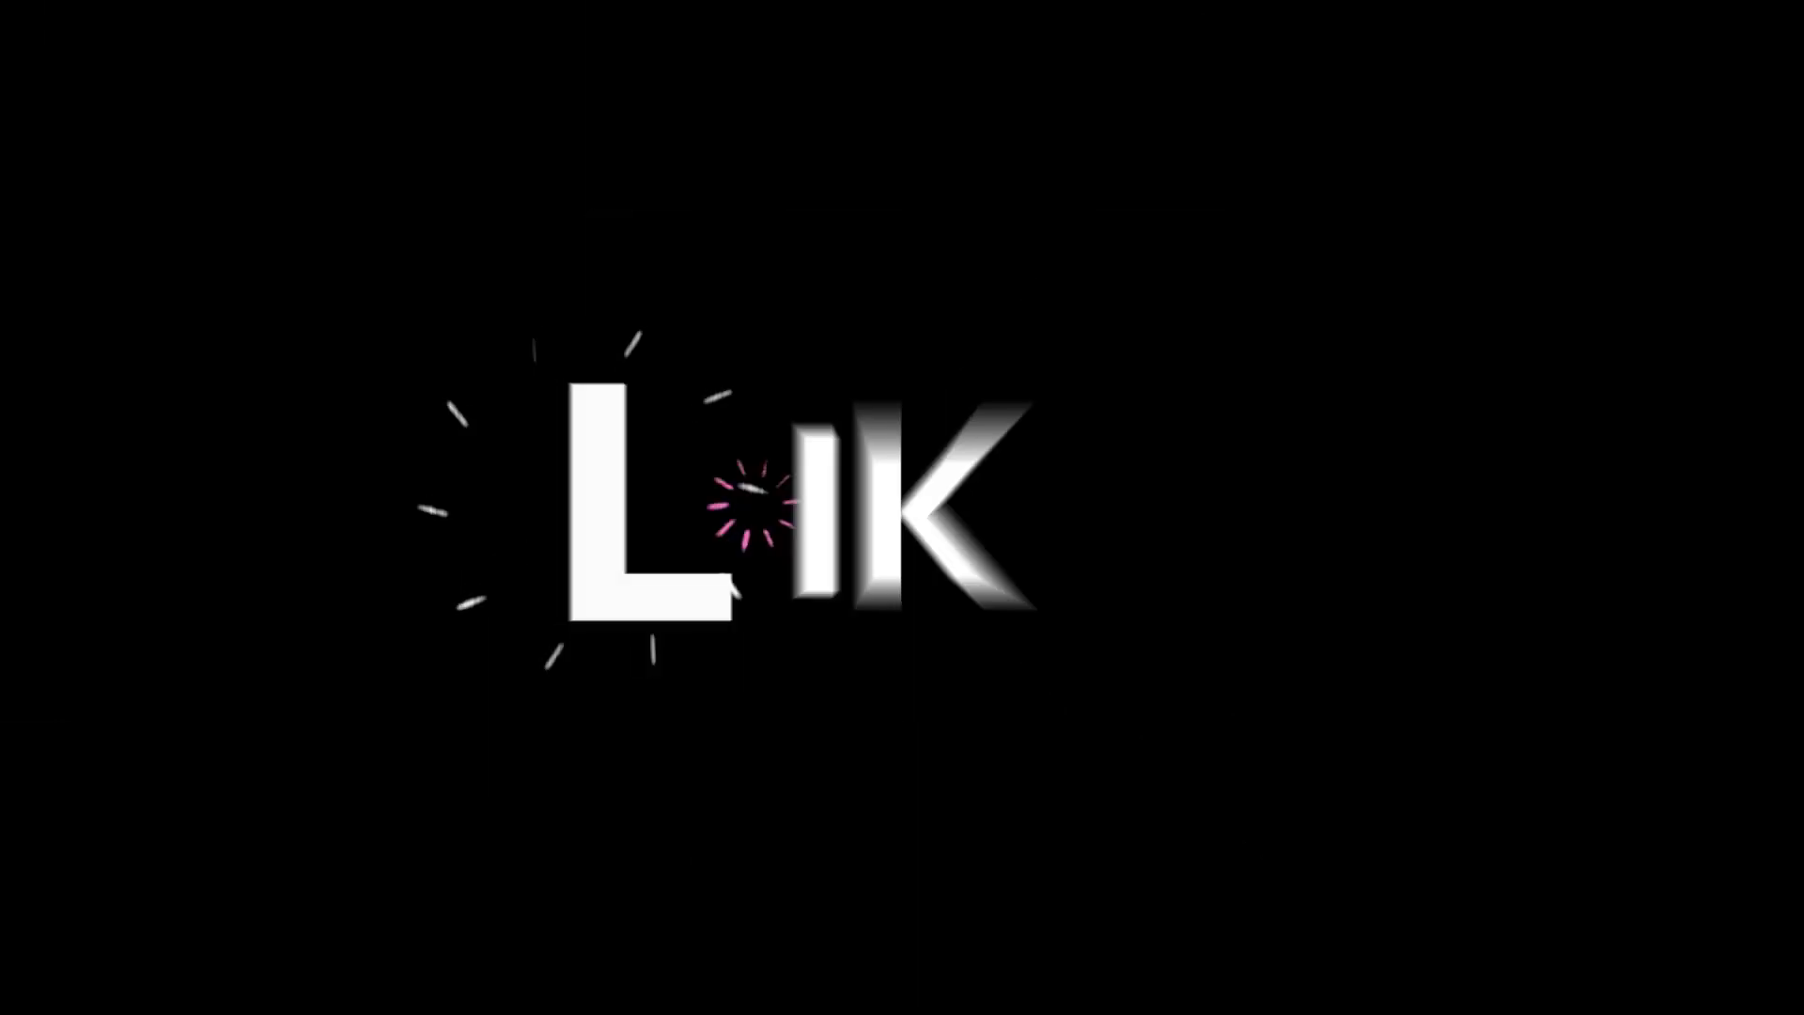